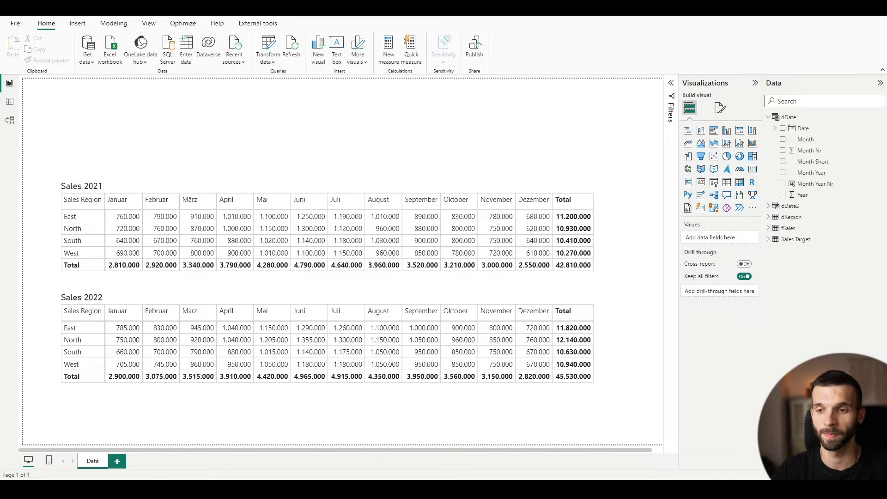
Add a new report page and place a card visual on it showing the Sales measure from fSales
{"action": "left_click", "coordinate": [123, 460]}
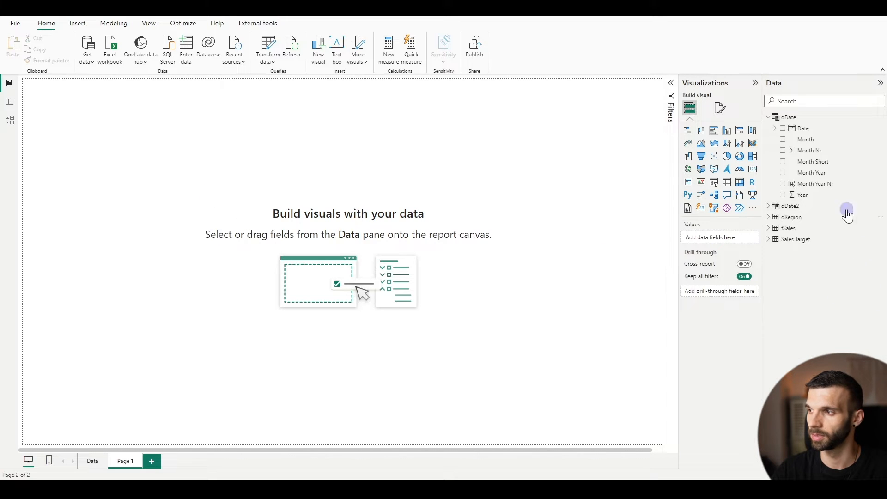
{"action": "left_click", "coordinate": [752, 169]}
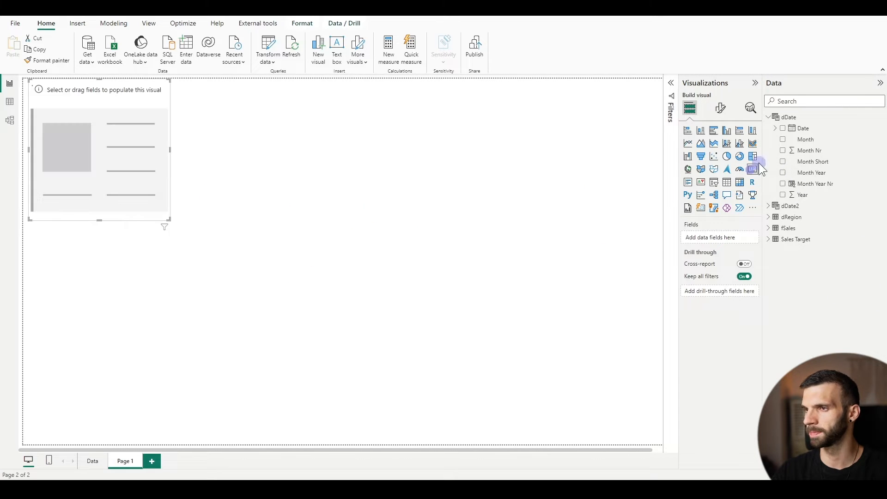
{"action": "left_click", "coordinate": [768, 228]}
{"action": "left_click_drag", "start_coordinate": [803, 306], "coordinate": [728, 240]}
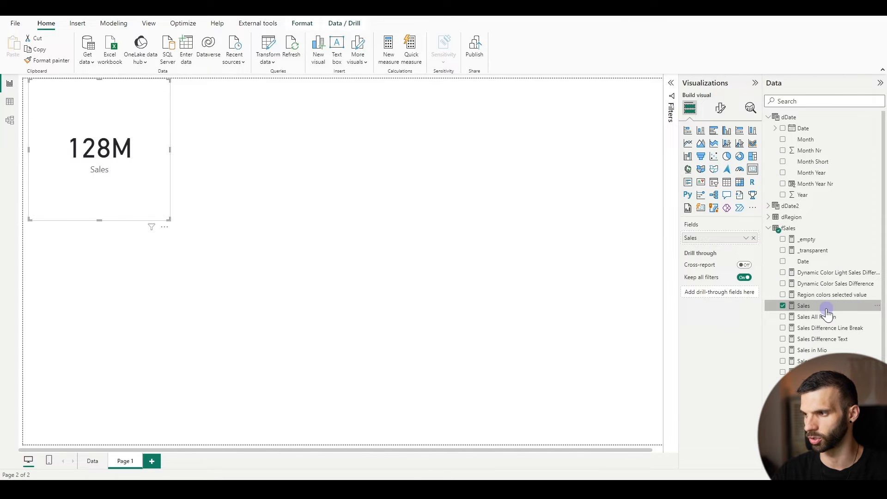
Examine the formula behind the Sales measure and close it without changes
{"action": "left_click", "coordinate": [823, 309]}
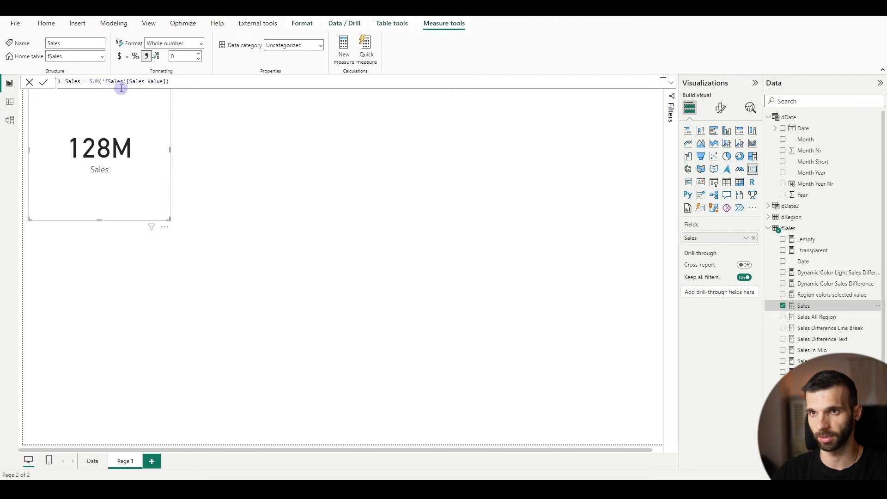
{"action": "left_click", "coordinate": [30, 82]}
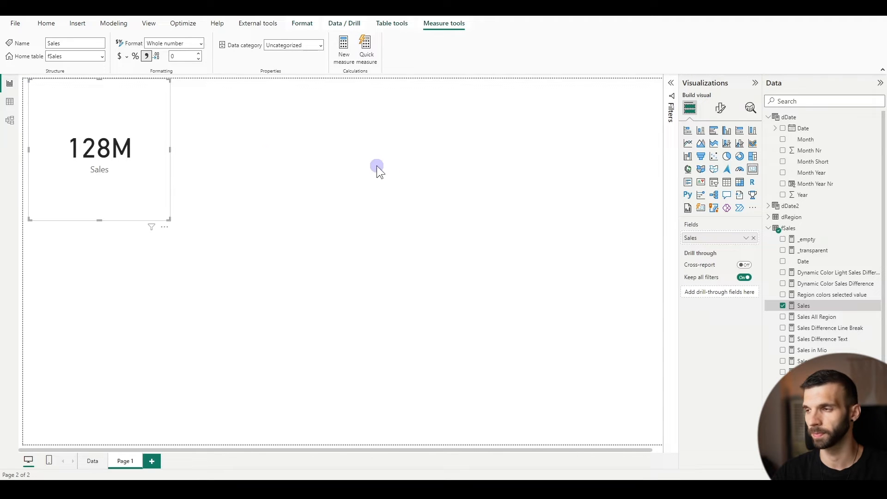
{"action": "left_click", "coordinate": [300, 162]}
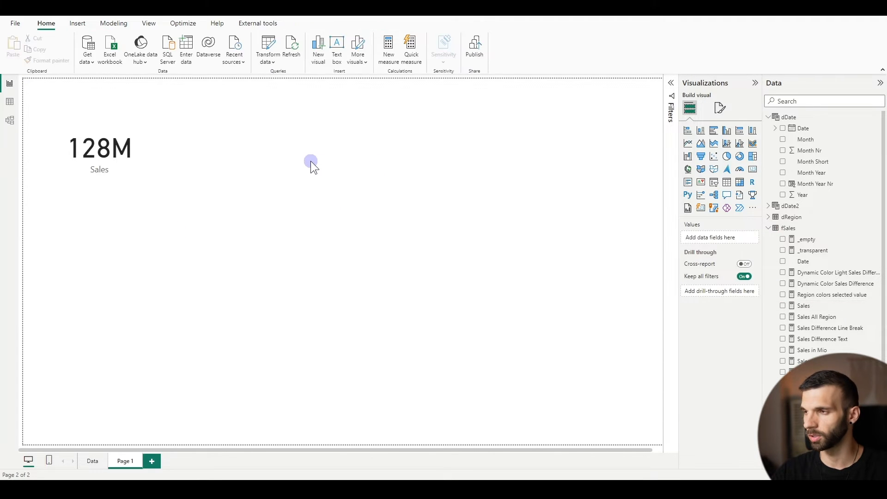
Add a slicer for the Year field from dDate and set its style to Dropdown
{"action": "left_click", "coordinate": [713, 182]}
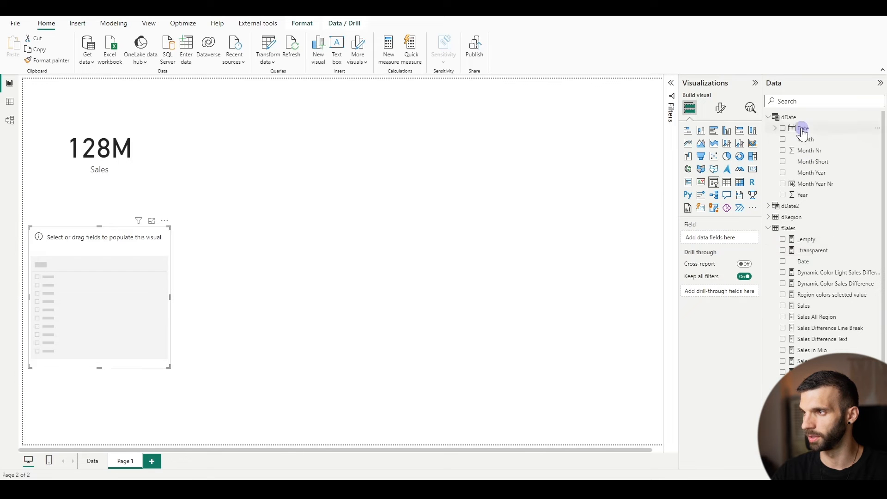
{"action": "left_click_drag", "start_coordinate": [800, 201], "coordinate": [716, 238]}
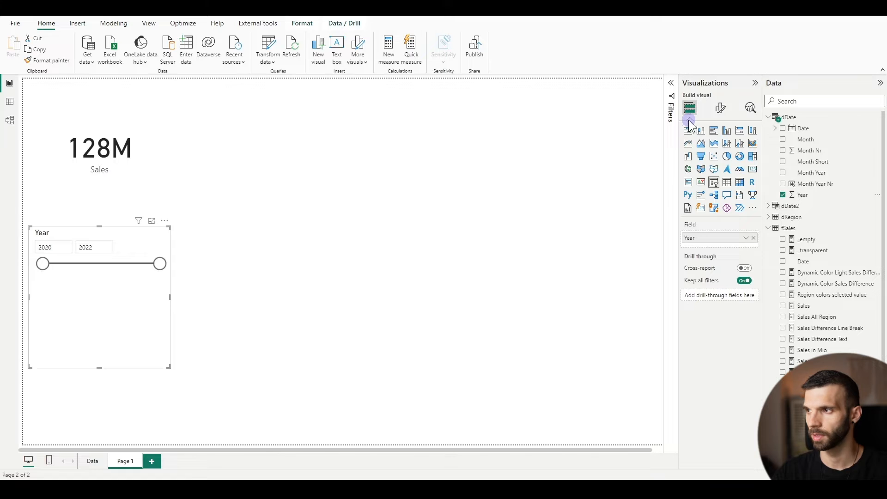
{"action": "left_click", "coordinate": [720, 107]}
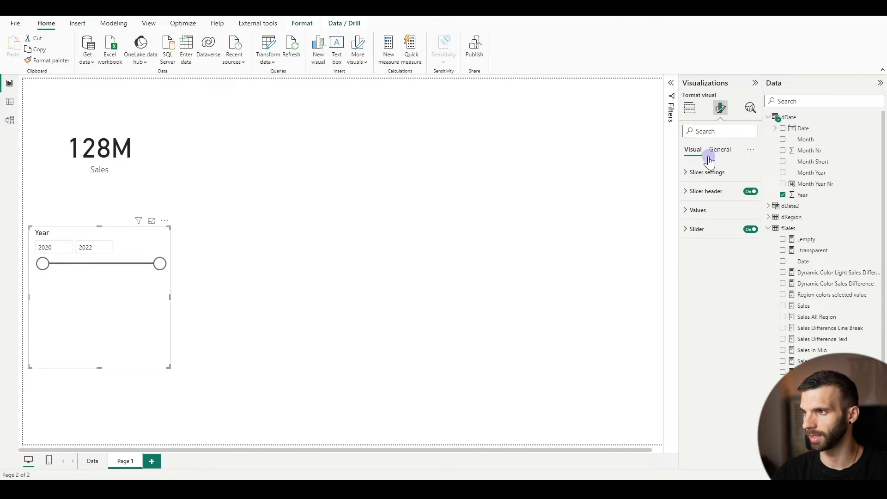
{"action": "left_click", "coordinate": [700, 174]}
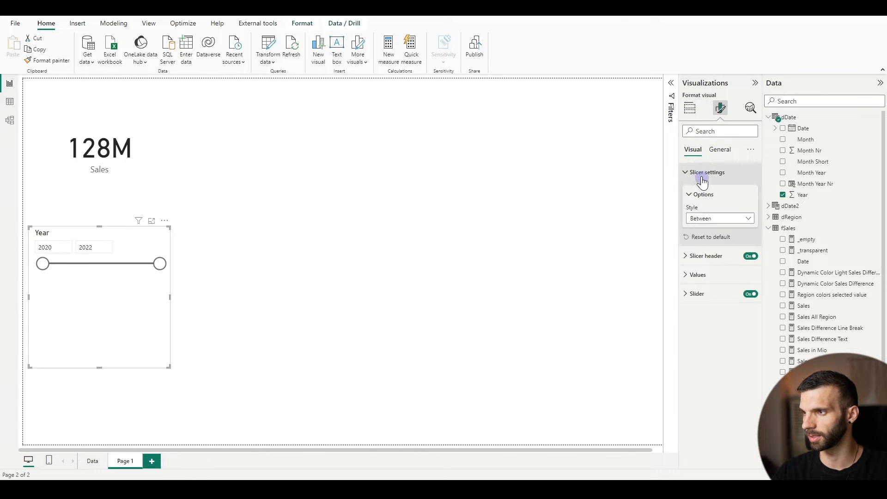
{"action": "left_click", "coordinate": [700, 225]}
{"action": "left_click", "coordinate": [700, 248]}
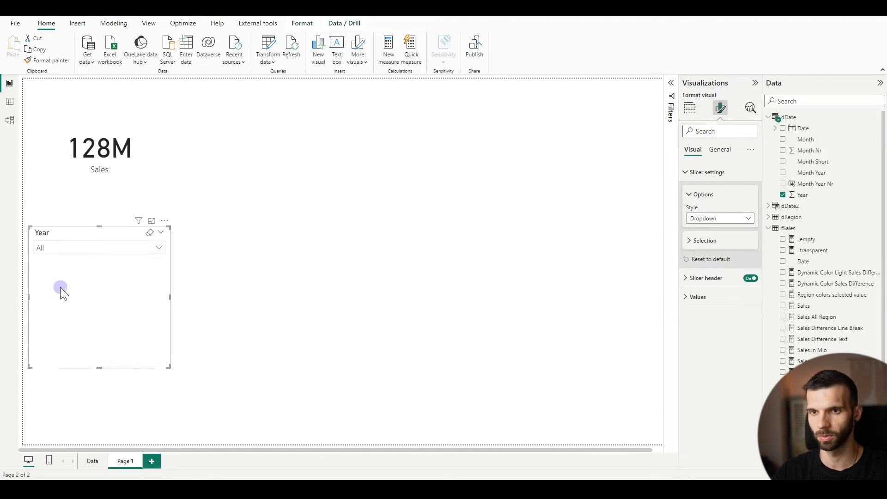
Filter the Year slicer to 2022 and shrink the Sales card
{"action": "left_click", "coordinate": [64, 252]}
{"action": "left_click", "coordinate": [59, 173]}
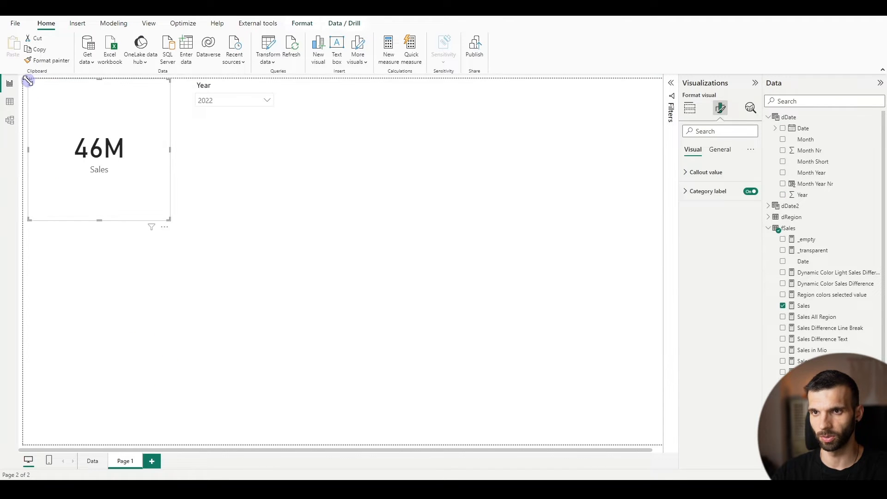
{"action": "left_click_drag", "start_coordinate": [28, 80], "coordinate": [88, 139]}
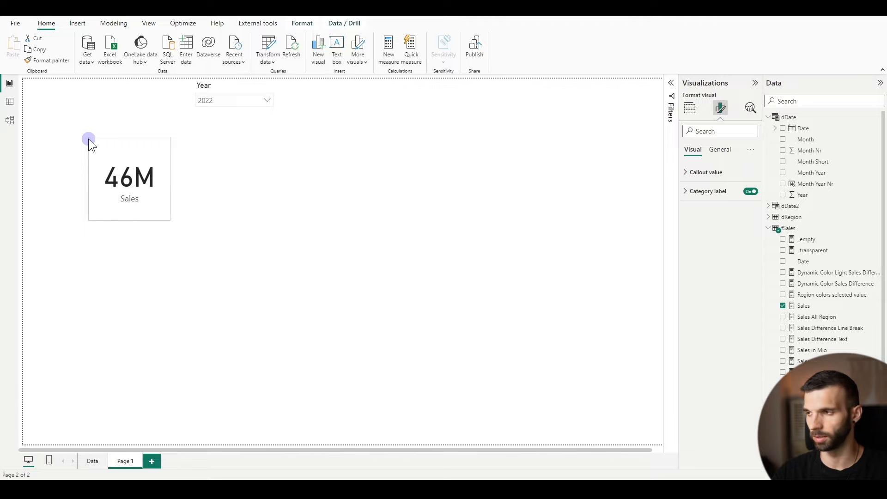
Format the card's callout value with a dark grey colour and 2 decimal places
{"action": "left_click", "coordinate": [714, 174]}
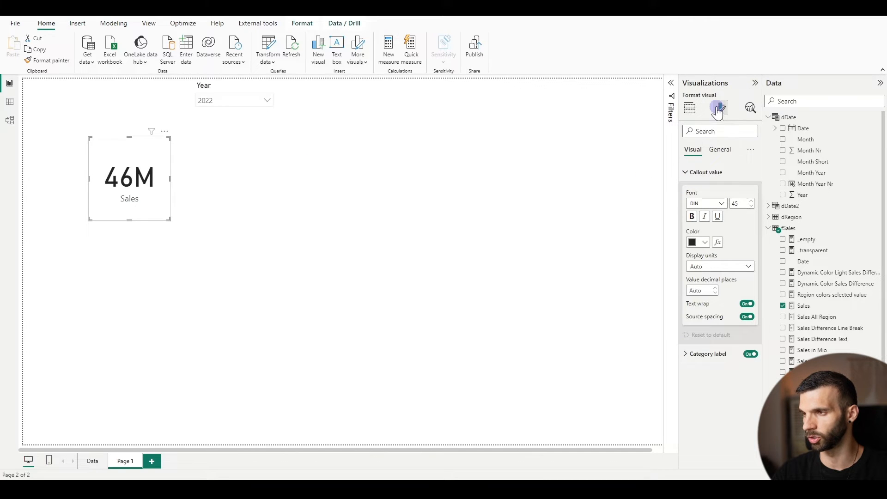
{"action": "left_click", "coordinate": [702, 243]}
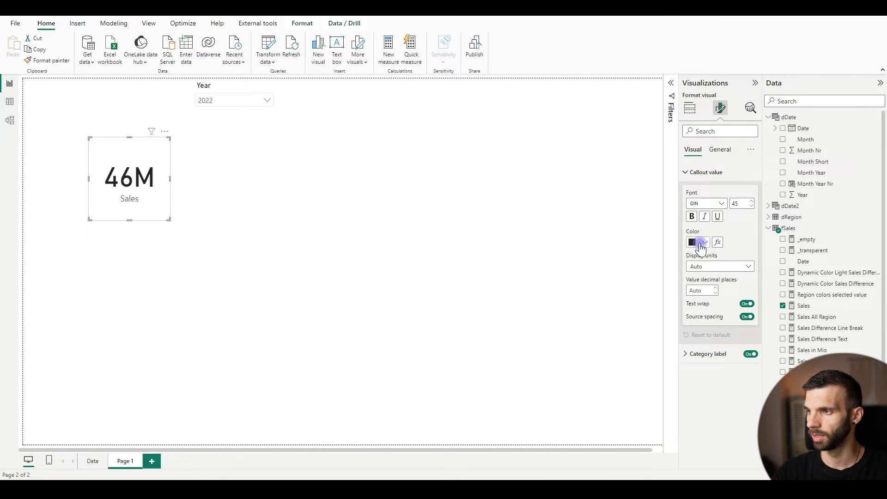
{"action": "left_click", "coordinate": [713, 322]}
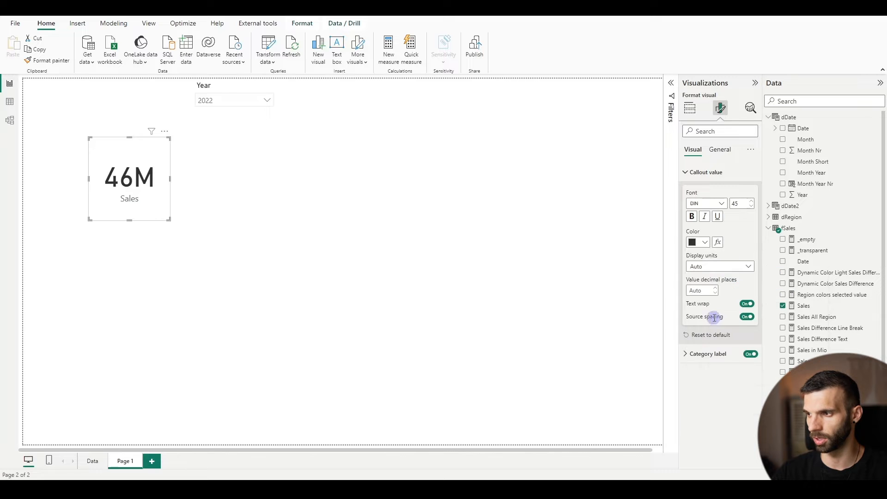
{"action": "left_click", "coordinate": [705, 290]}
{"action": "type", "text": "2"}
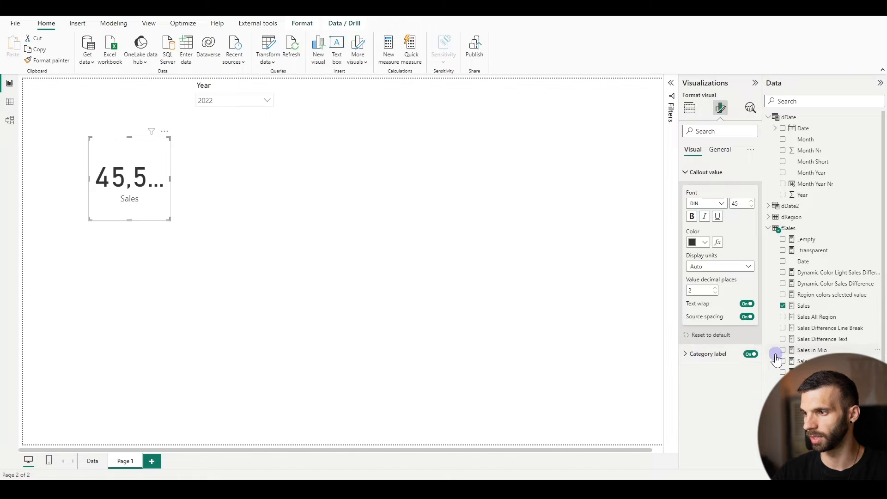
Turn off the card's category label and widen the card so the whole value fits
{"action": "left_click", "coordinate": [751, 354]}
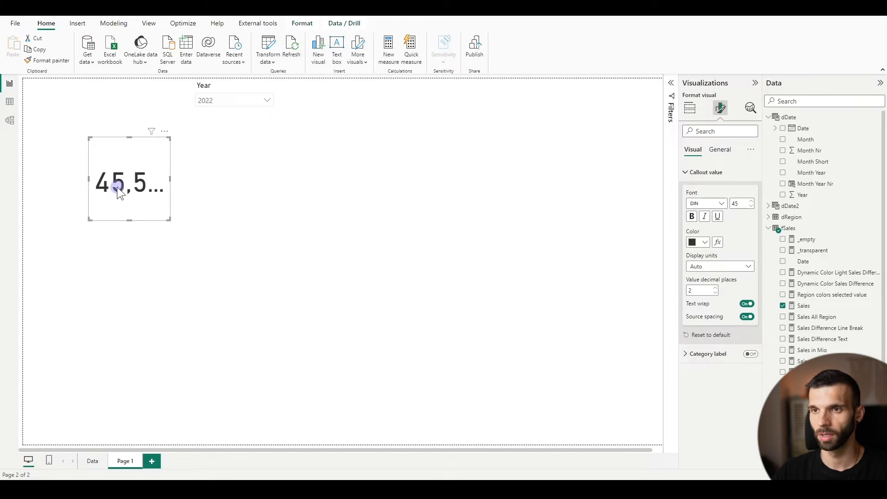
{"action": "left_click_drag", "start_coordinate": [170, 179], "coordinate": [194, 179]}
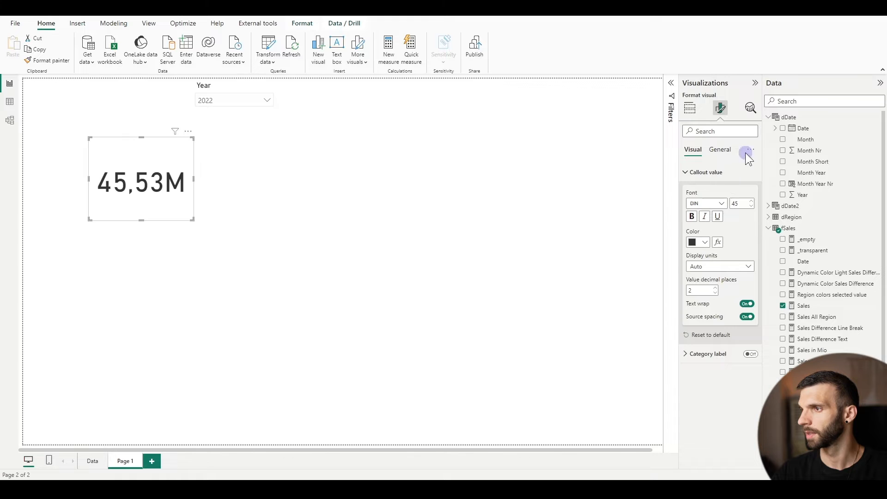
Turn on the Sales card's title and expand its title settings
{"action": "left_click", "coordinate": [719, 150]}
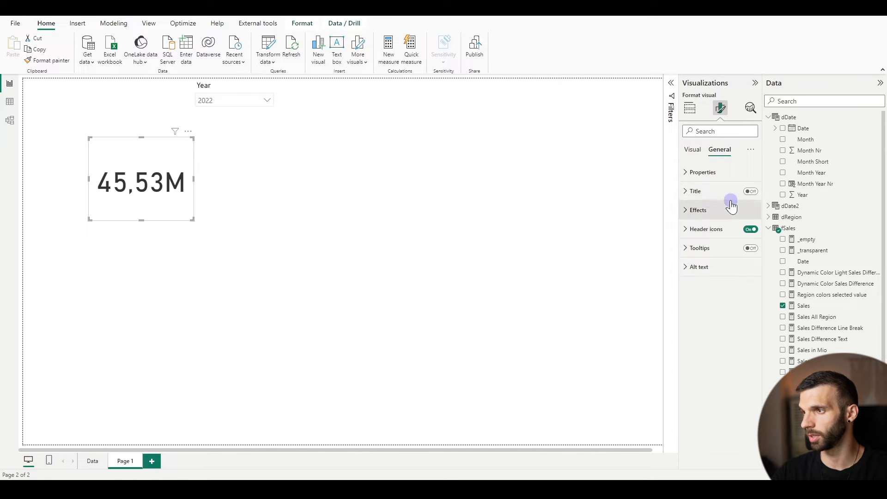
{"action": "left_click", "coordinate": [750, 192]}
{"action": "left_click", "coordinate": [696, 190]}
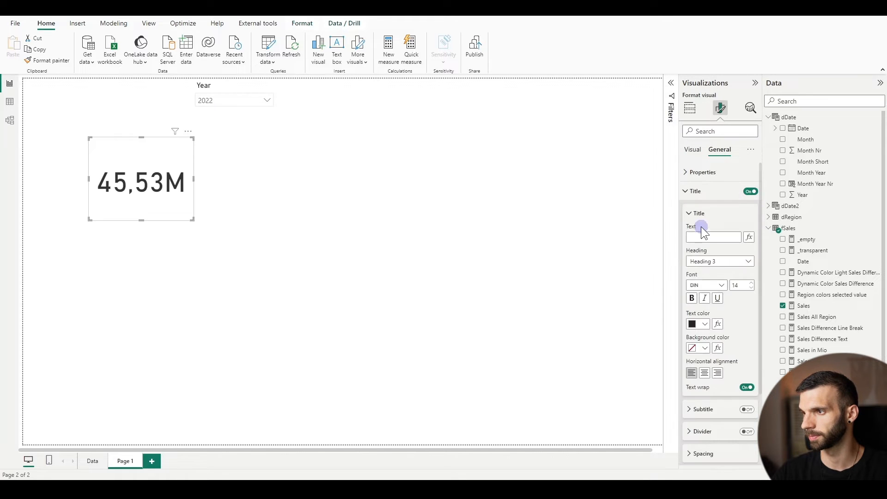
{"action": "left_click", "coordinate": [104, 188]}
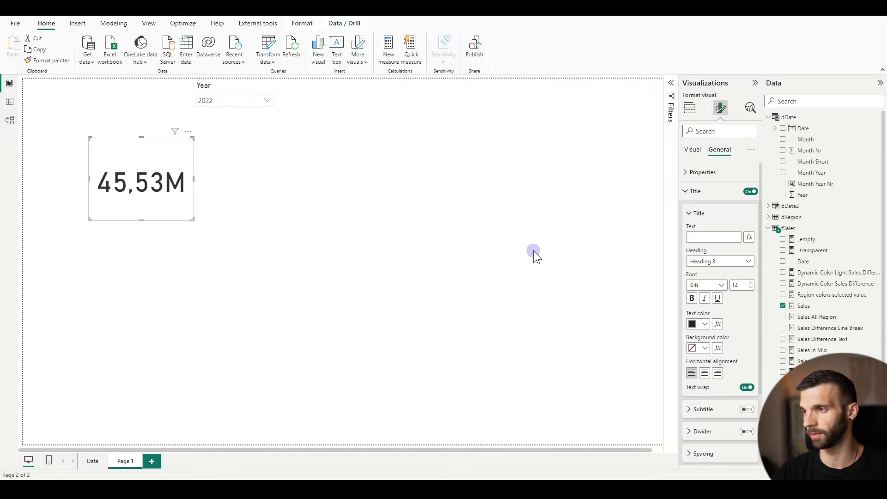
Base the card's title text on the field value of the Sales Title measure from fSales
{"action": "left_click", "coordinate": [750, 237]}
{"action": "left_click", "coordinate": [257, 176]}
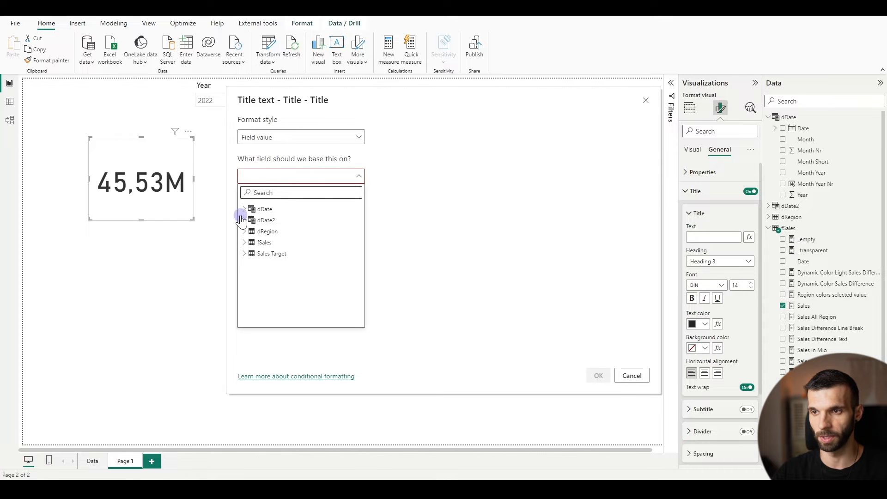
{"action": "left_click", "coordinate": [244, 242]}
{"action": "scroll", "coordinate": [305, 251], "scroll_direction": "down", "scroll_amount": 5}
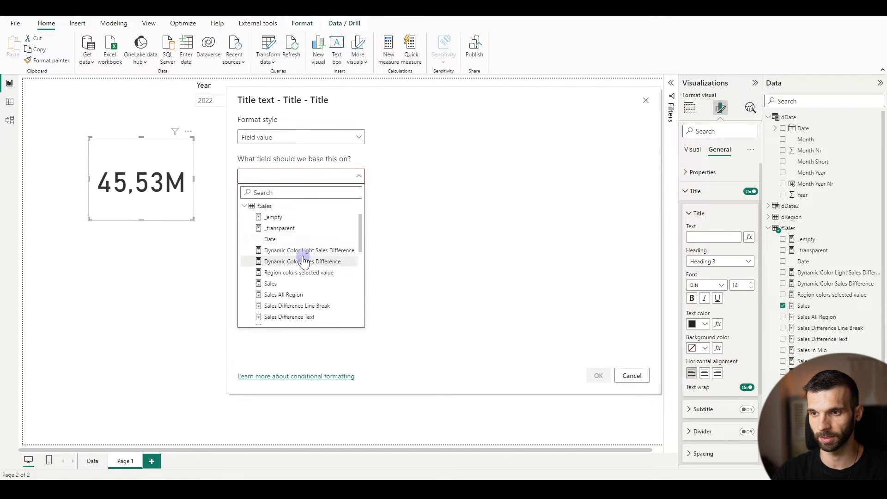
{"action": "scroll", "coordinate": [307, 254], "scroll_direction": "down", "scroll_amount": 3}
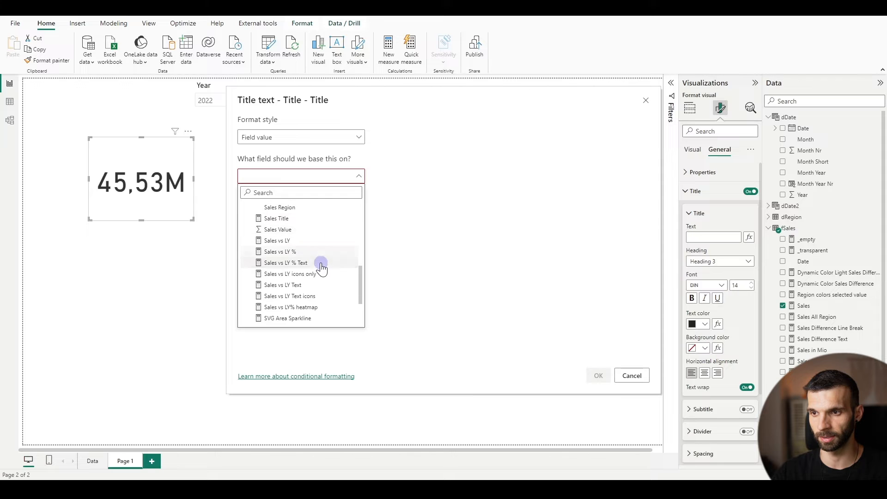
{"action": "scroll", "coordinate": [319, 287], "scroll_direction": "up", "scroll_amount": 5}
{"action": "scroll", "coordinate": [308, 301], "scroll_direction": "down", "scroll_amount": 1}
{"action": "left_click", "coordinate": [287, 298]}
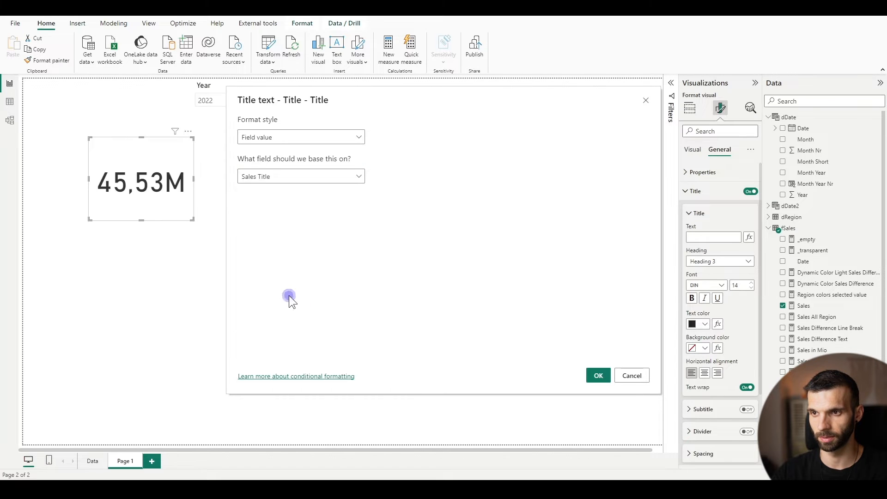
{"action": "left_click", "coordinate": [596, 376]}
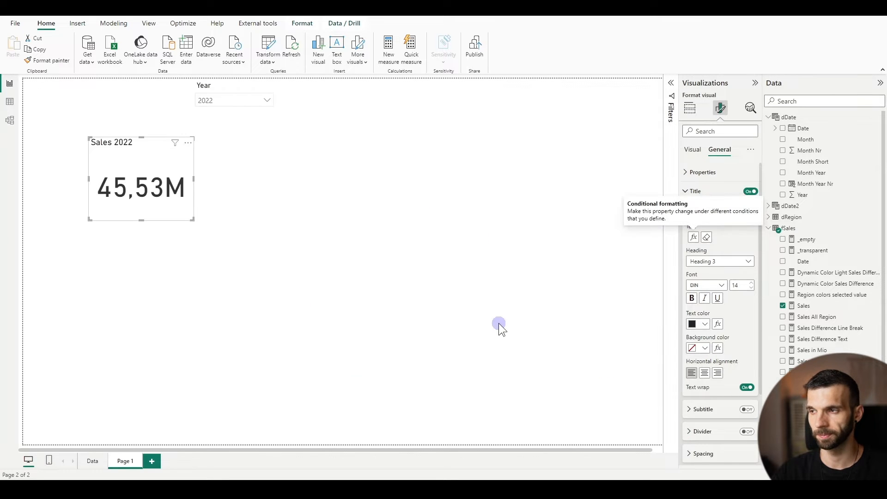
Examine the formula behind the Sales Title measure and close it without changes
{"action": "scroll", "coordinate": [825, 231], "scroll_direction": "down", "scroll_amount": 2}
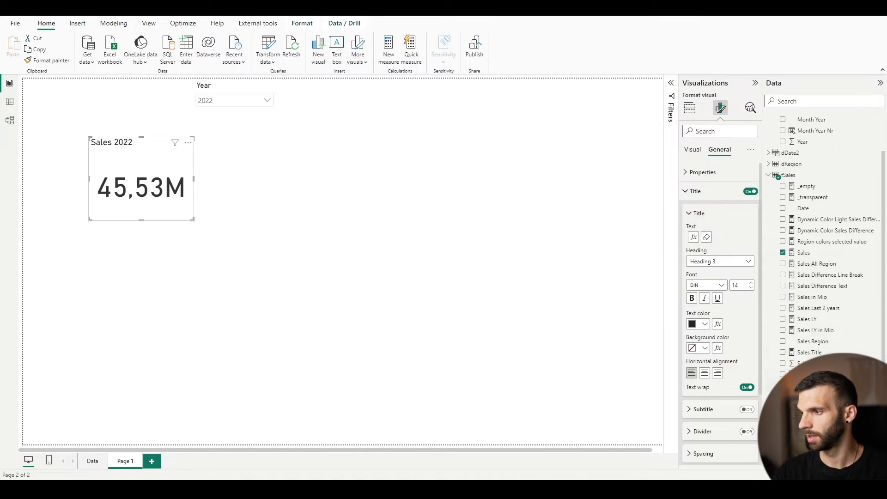
{"action": "left_click", "coordinate": [813, 352]}
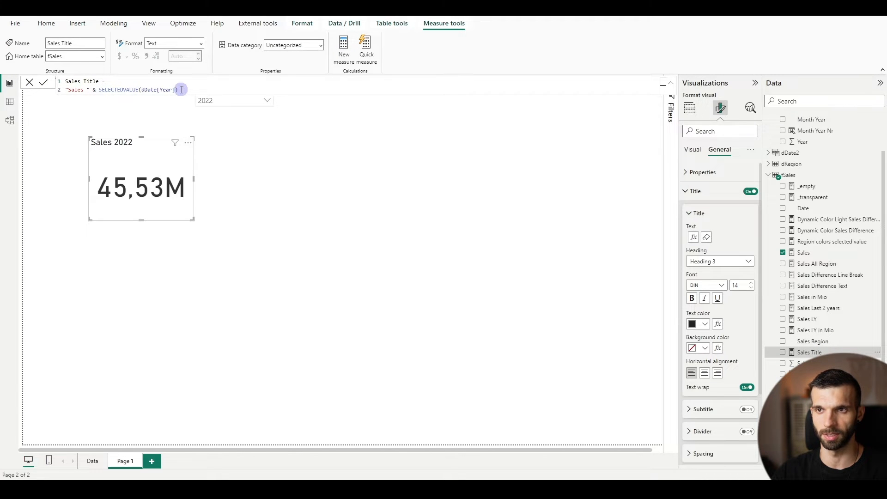
{"action": "left_click", "coordinate": [29, 83]}
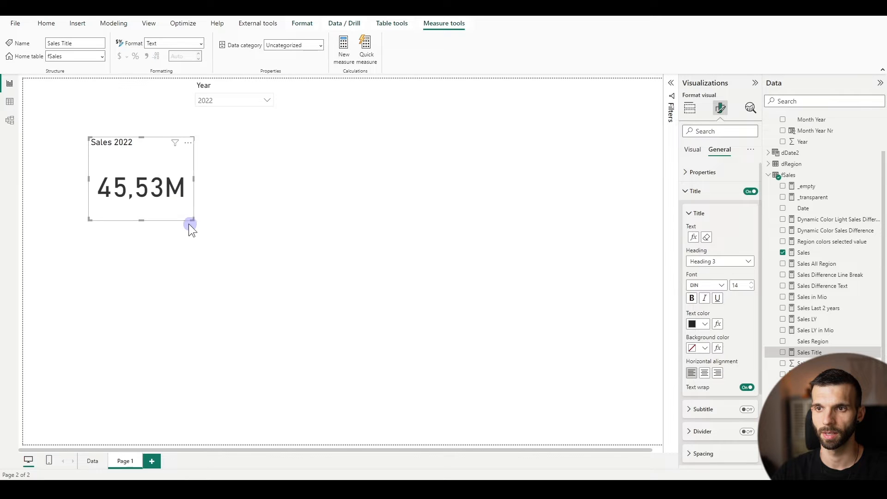
Change the card title's text colour to dark grey and add the subtitle "vs Last Year"
{"action": "left_click", "coordinate": [699, 325]}
{"action": "left_click", "coordinate": [712, 212]}
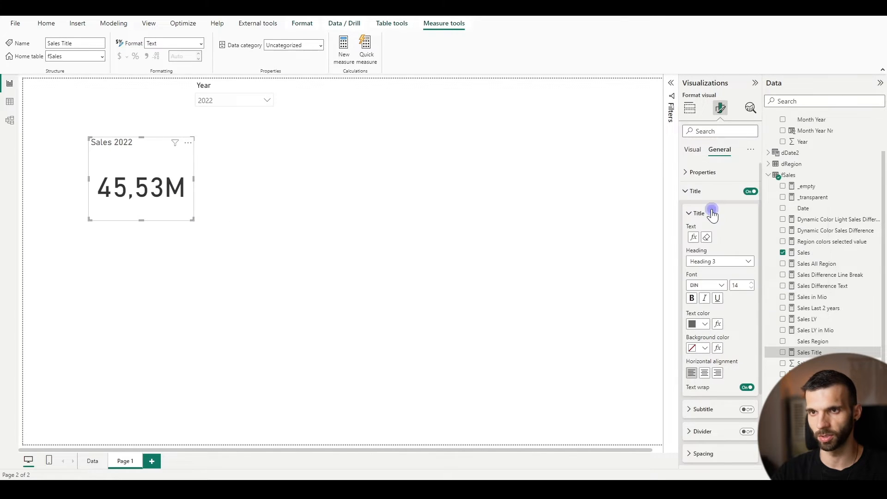
{"action": "scroll", "coordinate": [728, 300], "scroll_direction": "down", "scroll_amount": 2}
{"action": "left_click", "coordinate": [748, 319]}
{"action": "left_click", "coordinate": [698, 321]}
{"action": "left_click", "coordinate": [710, 339]}
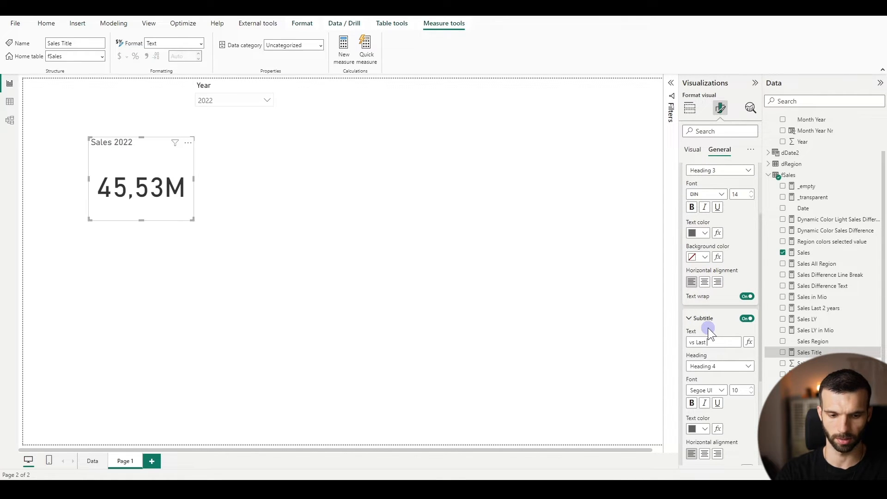
{"action": "key", "text": "Return"}
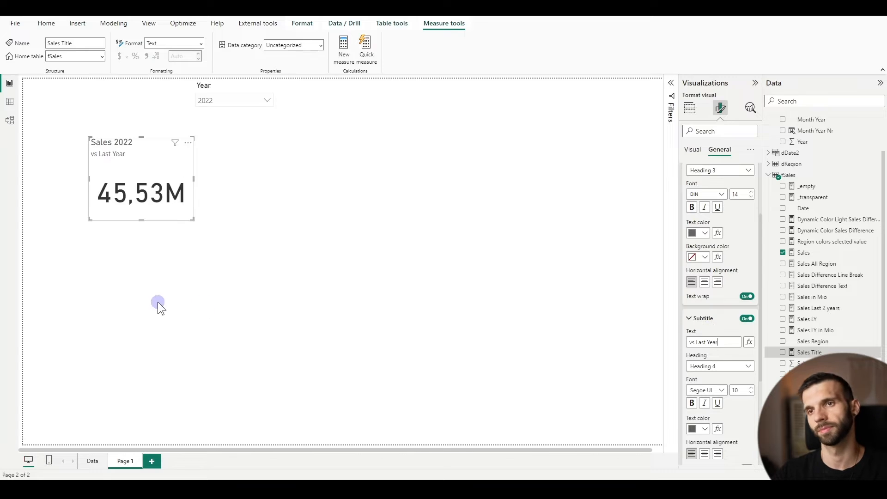
Change the subtitle's text colour to a lighter grey
{"action": "scroll", "coordinate": [712, 323], "scroll_direction": "down", "scroll_amount": 2}
{"action": "left_click", "coordinate": [704, 341]}
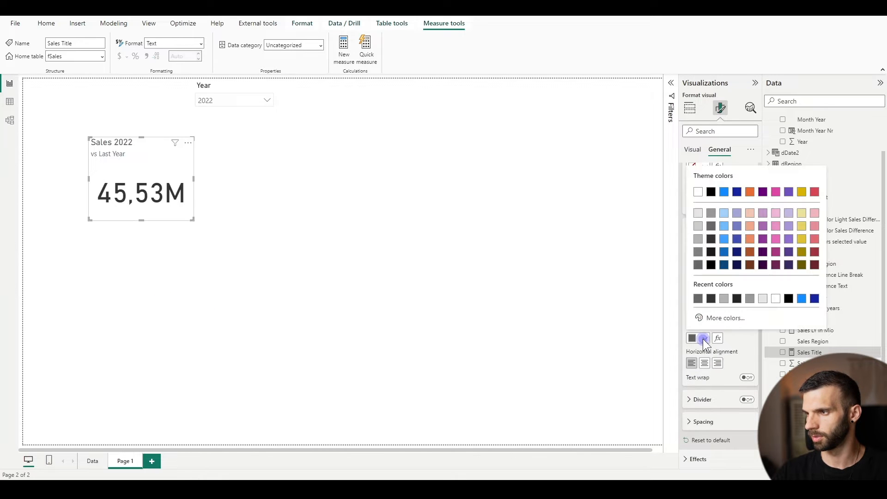
{"action": "left_click", "coordinate": [713, 220]}
{"action": "left_click", "coordinate": [156, 194]}
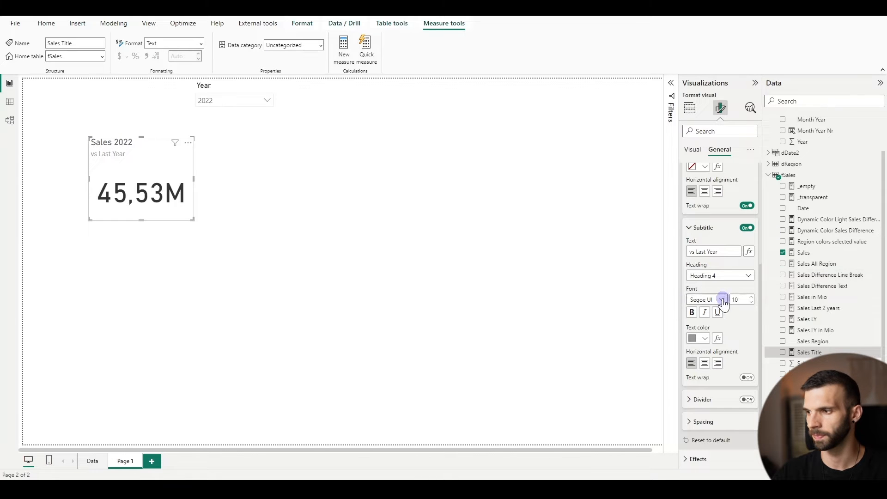
Turn off the Sales card's background and shrink the card so it fits closely around its value
{"action": "scroll", "coordinate": [718, 314], "scroll_direction": "down", "scroll_amount": 2}
{"action": "left_click", "coordinate": [699, 398]}
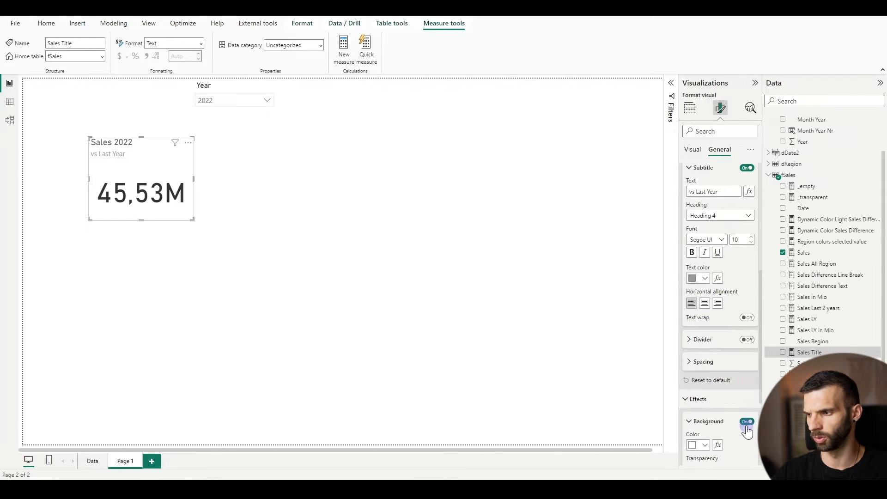
{"action": "left_click", "coordinate": [746, 422]}
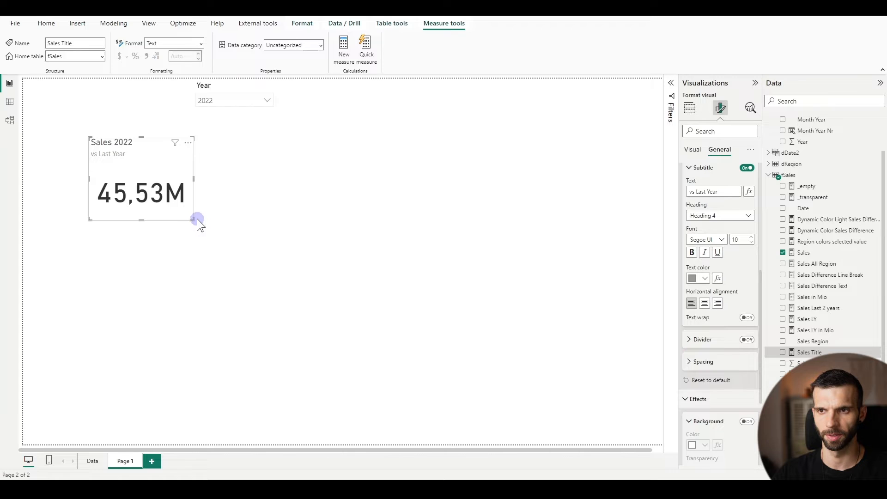
{"action": "left_click_drag", "start_coordinate": [193, 218], "coordinate": [189, 199]}
{"action": "left_click", "coordinate": [473, 210]}
Duplicate the Sales card and place the copy directly below the original, aligned with its edges
{"action": "left_click", "coordinate": [182, 166]}
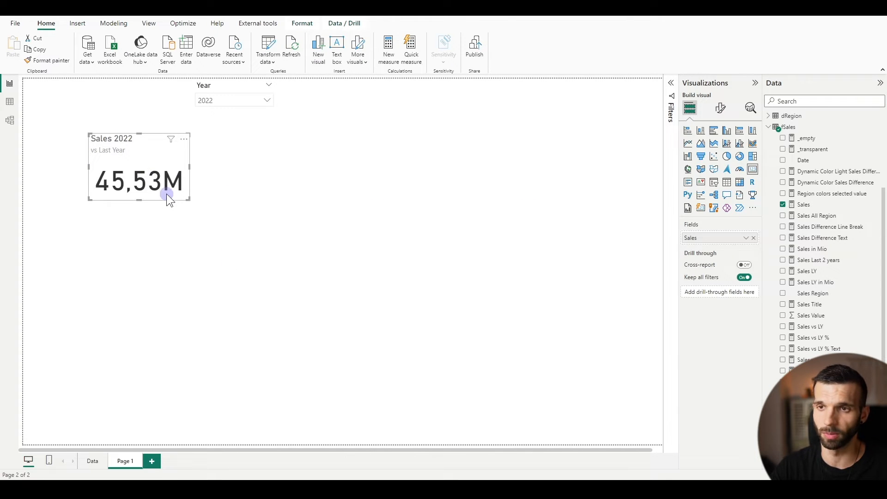
{"action": "key", "text": "ctrl+c"}
{"action": "key", "text": "ctrl+v"}
{"action": "left_click_drag", "start_coordinate": [121, 157], "coordinate": [113, 206]}
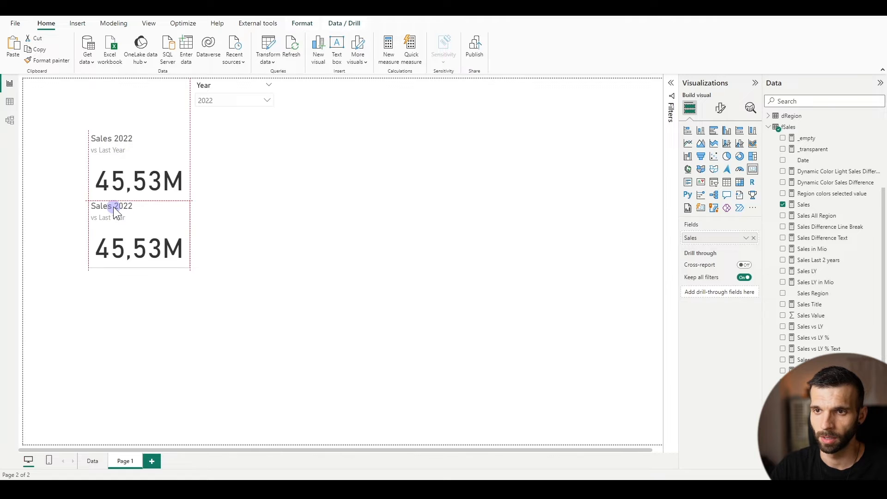
Replace the lower card's field with Sales Difference Text and set its callout value font size to 20
{"action": "left_click", "coordinate": [753, 238]}
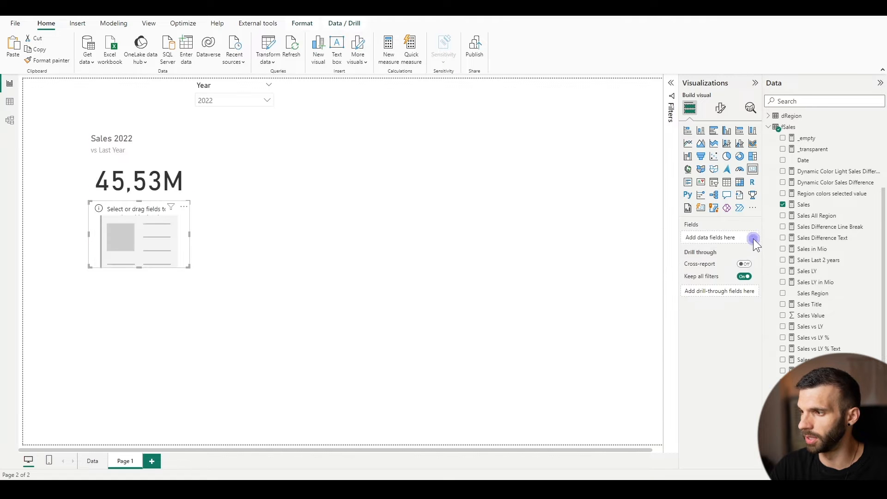
{"action": "left_click", "coordinate": [788, 238]}
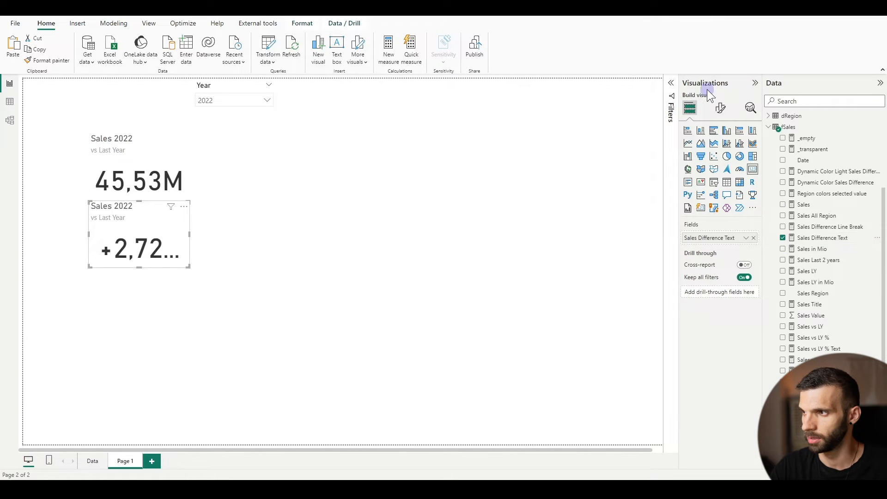
{"action": "left_click", "coordinate": [721, 109]}
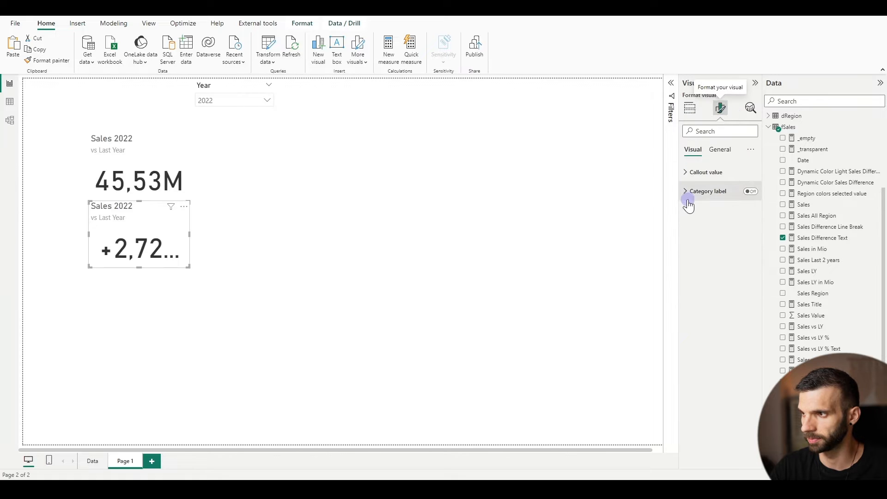
{"action": "left_click", "coordinate": [689, 173]}
{"action": "left_click", "coordinate": [741, 203]}
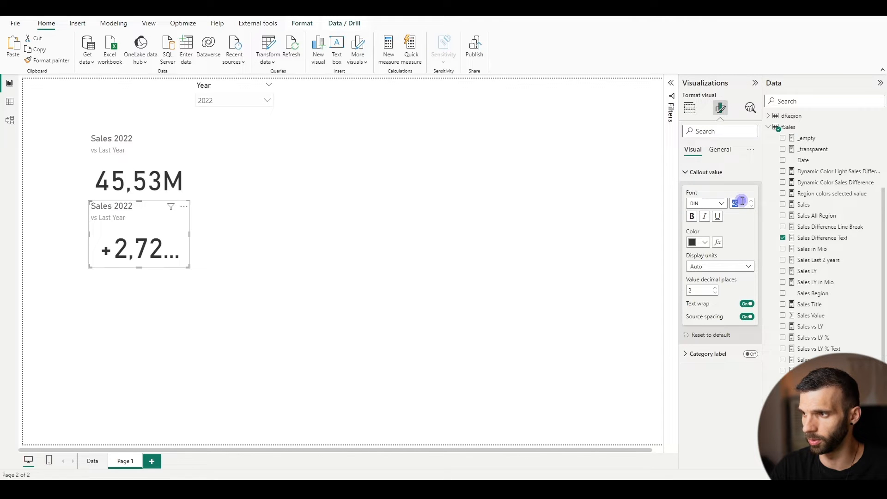
{"action": "type", "text": "20"}
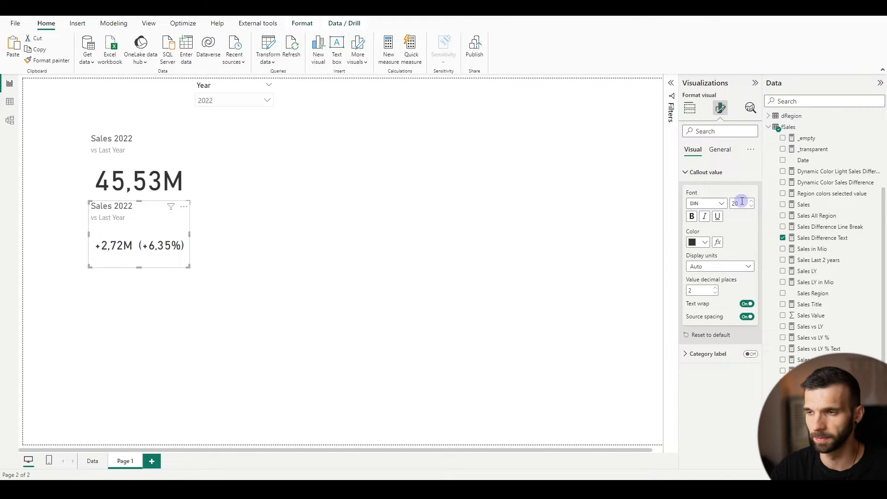
Examine the formulas behind the Sales Difference Text and Sales vs LY Text measures, and close them without changes
{"action": "left_click", "coordinate": [833, 244]}
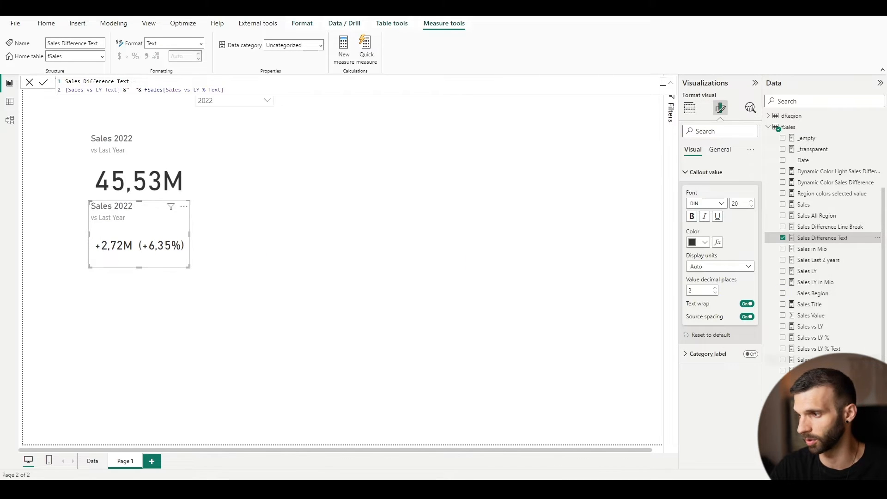
{"action": "left_click", "coordinate": [816, 370]}
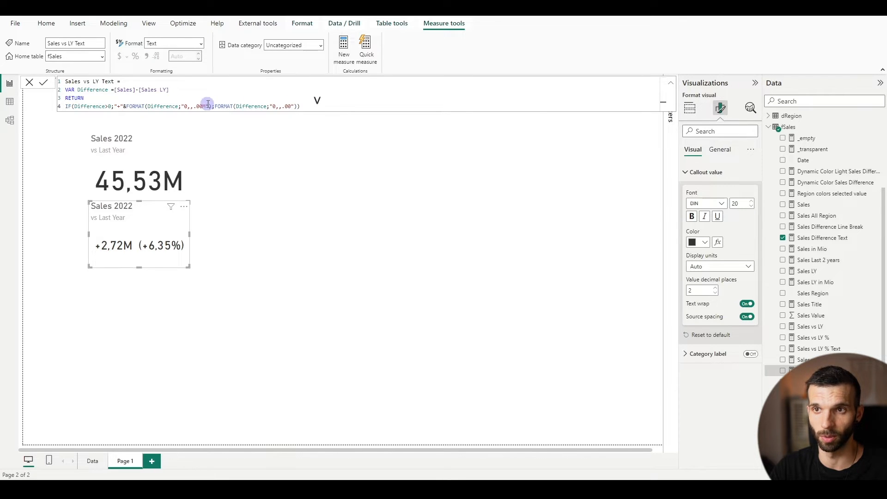
{"action": "left_click", "coordinate": [29, 82]}
Base the lower card's callout value colour on the field value of the Dynamic Color Sales Difference measure from fSales
{"action": "left_click", "coordinate": [144, 237]}
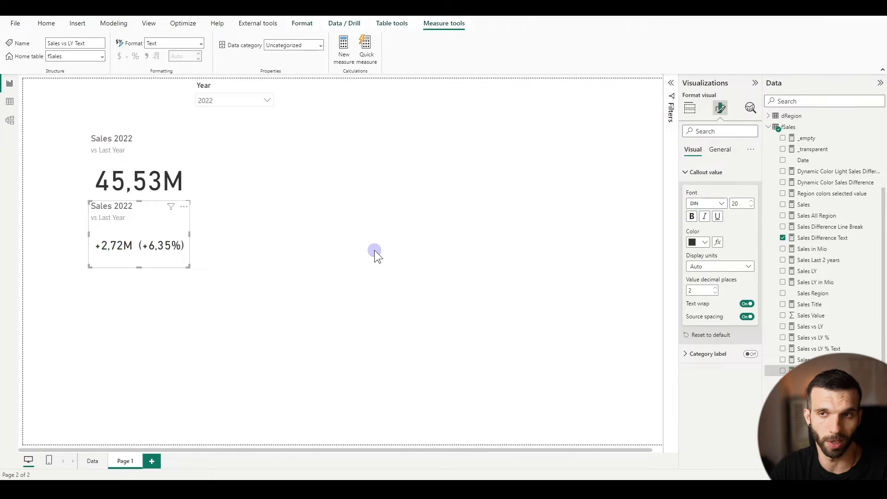
{"action": "left_click", "coordinate": [717, 242]}
{"action": "left_click", "coordinate": [283, 137]}
{"action": "left_click", "coordinate": [282, 137]}
{"action": "left_click", "coordinate": [276, 138]}
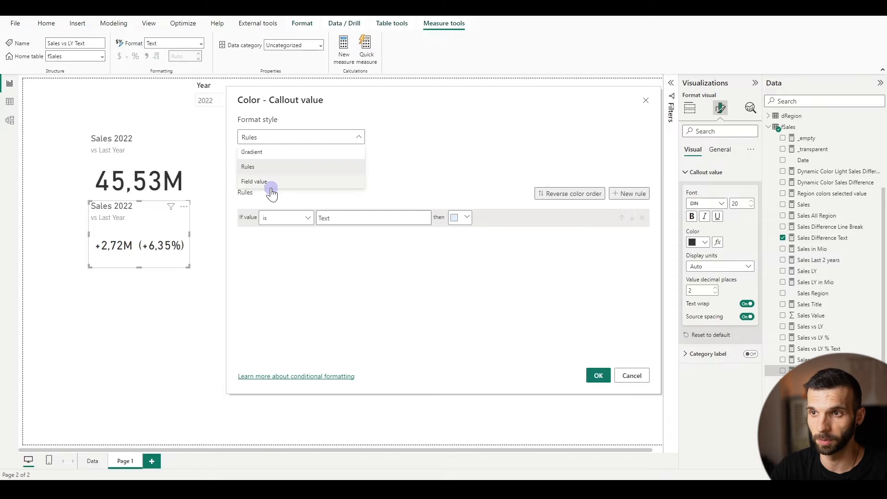
{"action": "left_click", "coordinate": [267, 181]}
{"action": "left_click", "coordinate": [283, 176]}
{"action": "left_click", "coordinate": [252, 242]}
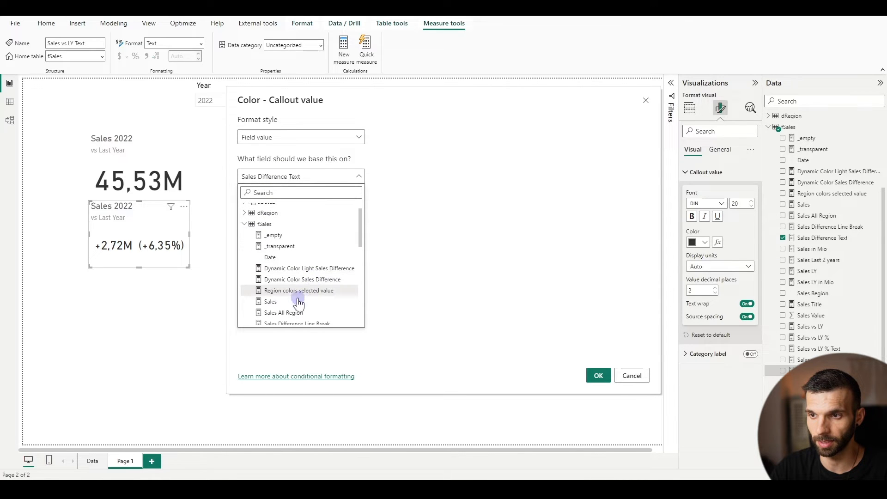
{"action": "left_click", "coordinate": [284, 283]}
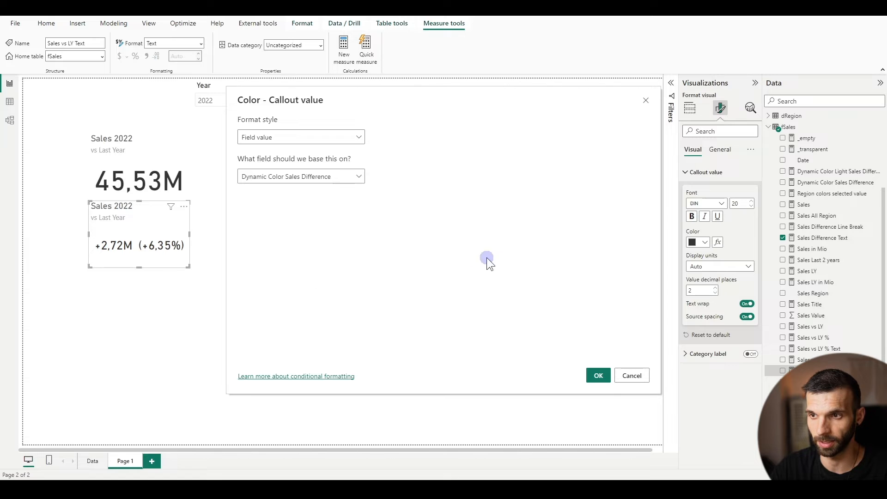
{"action": "left_click", "coordinate": [598, 375]}
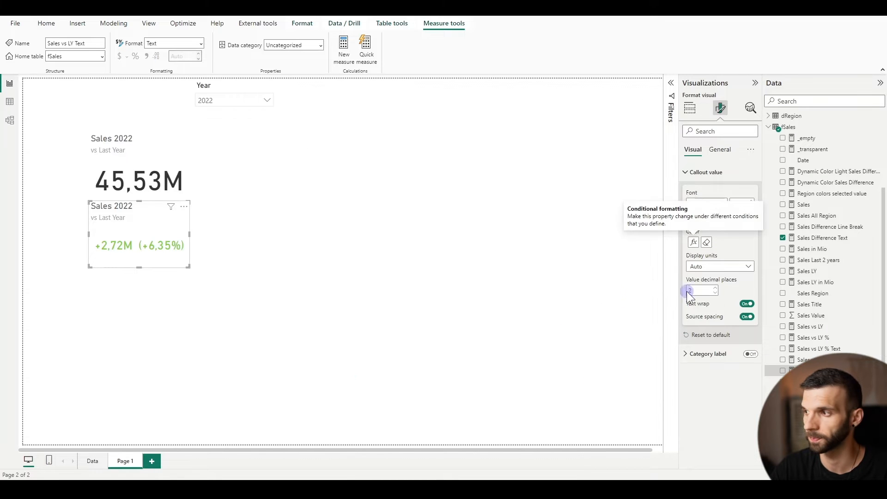
Examine the formula behind the Dynamic Color Sales Difference measure and close it without changes
{"action": "left_click", "coordinate": [822, 237]}
{"action": "left_click", "coordinate": [844, 182]}
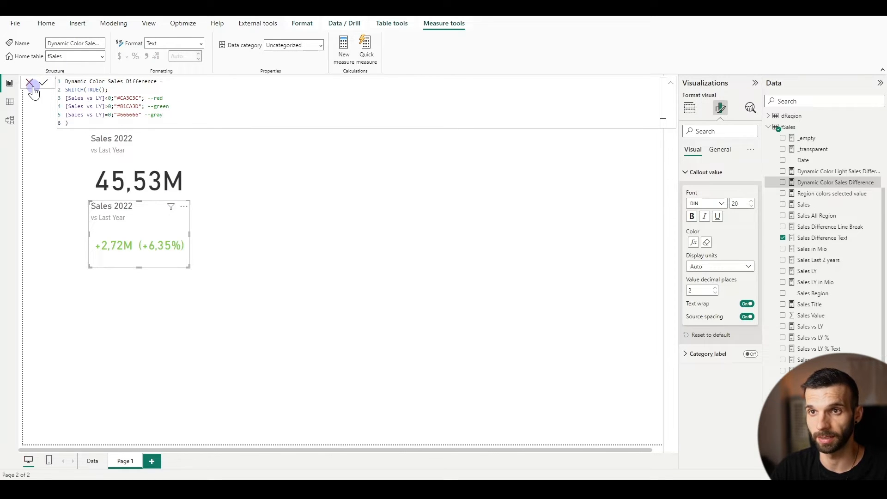
{"action": "left_click", "coordinate": [30, 85]}
Reduce the height of the sales difference card and turn off its title
{"action": "left_click_drag", "start_coordinate": [140, 268], "coordinate": [142, 246]}
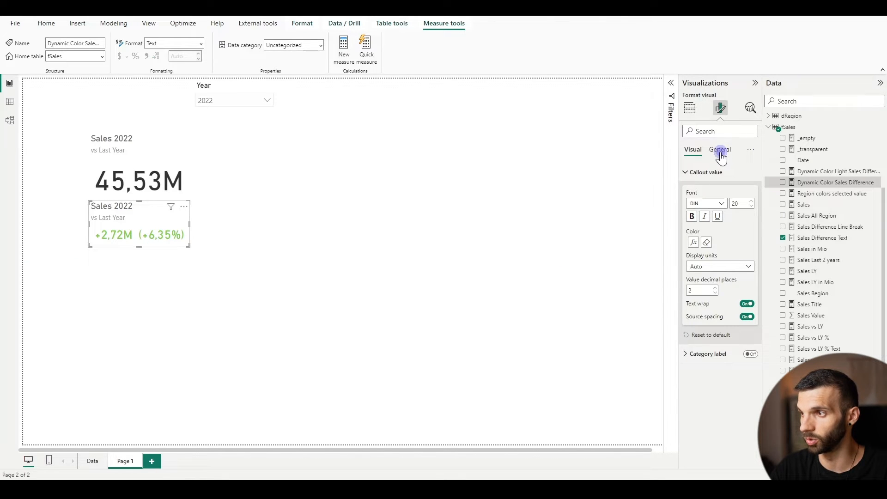
{"action": "left_click", "coordinate": [720, 151]}
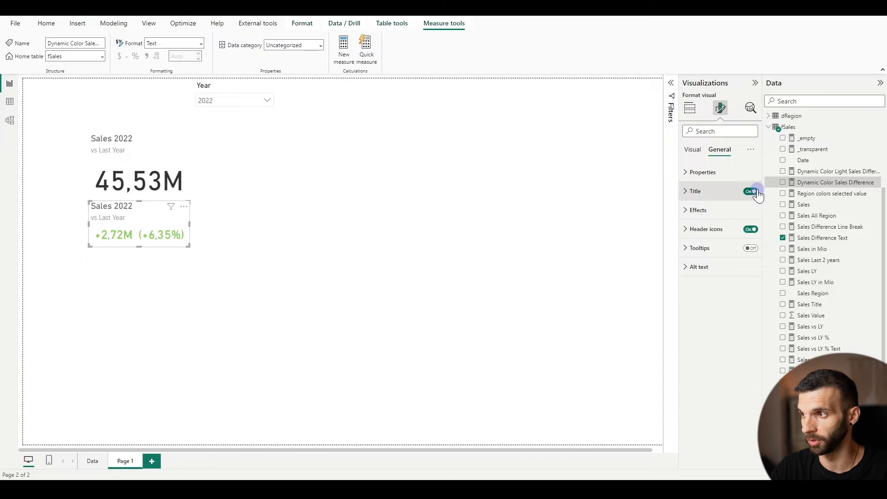
{"action": "left_click", "coordinate": [749, 192]}
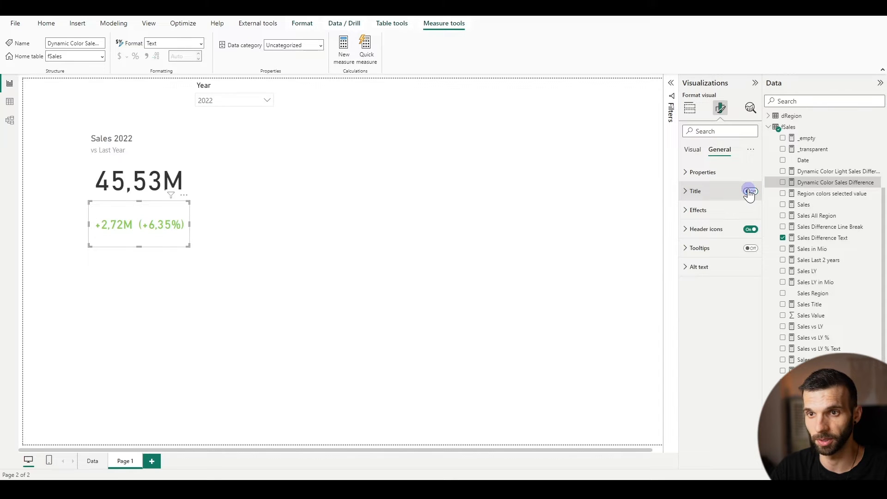
Turn on the difference card's background and base its colour on the field value of Dynamic Color Sales Difference
{"action": "left_click", "coordinate": [697, 211]}
{"action": "left_click", "coordinate": [746, 232]}
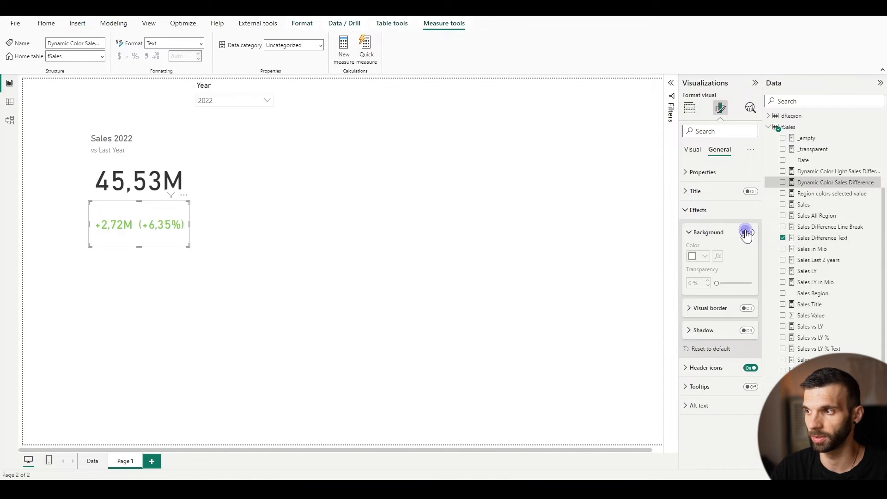
{"action": "left_click", "coordinate": [718, 257]}
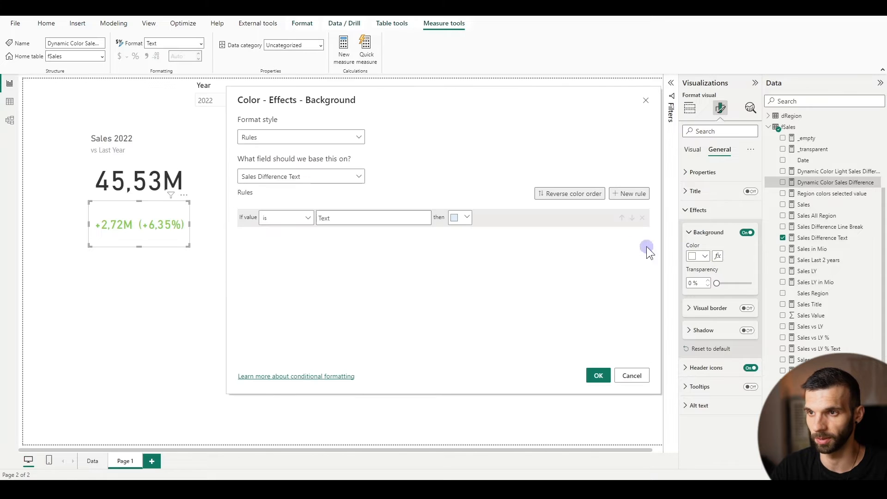
{"action": "left_click", "coordinate": [304, 137]}
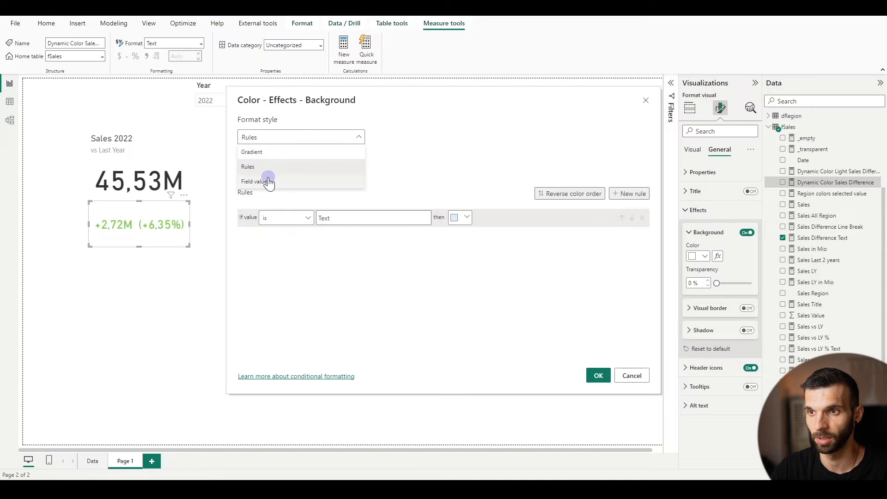
{"action": "left_click", "coordinate": [265, 174]}
{"action": "left_click", "coordinate": [271, 177]}
{"action": "left_click", "coordinate": [248, 240]}
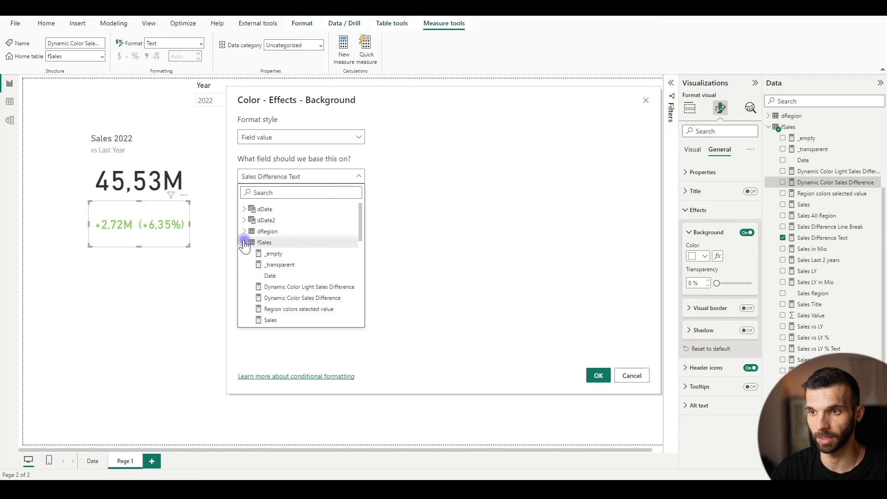
{"action": "left_click", "coordinate": [303, 282]}
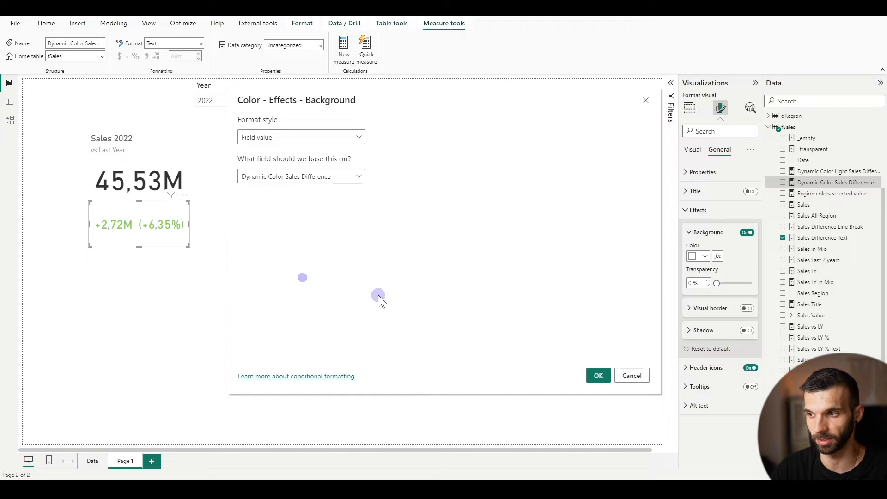
{"action": "left_click", "coordinate": [601, 376]}
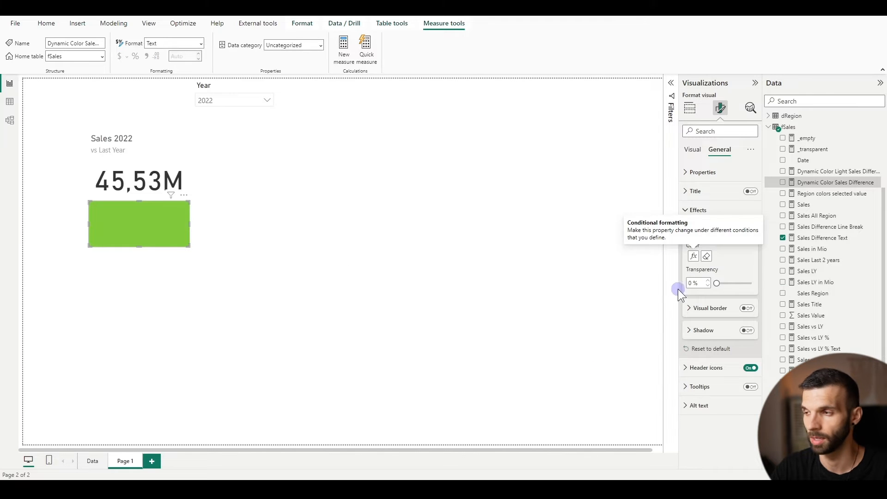
Set the difference card's background transparency to 85% and deselect the card
{"action": "double_click", "coordinate": [690, 282]}
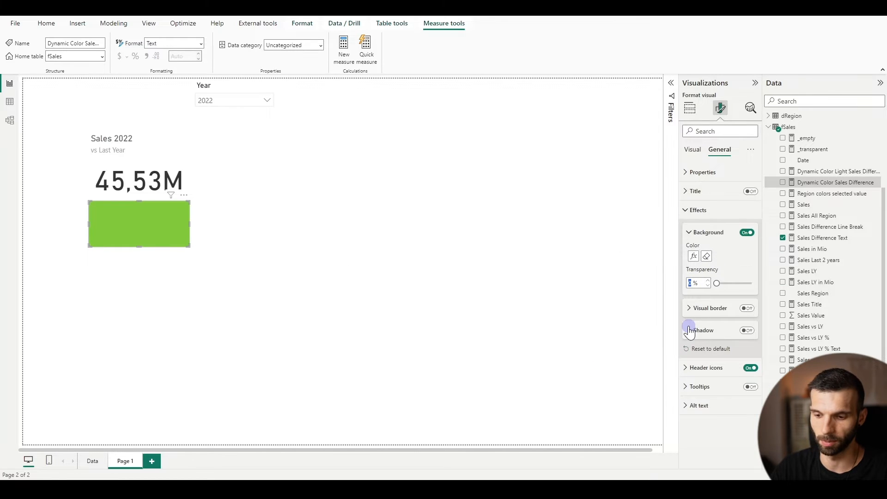
{"action": "type", "text": "85"}
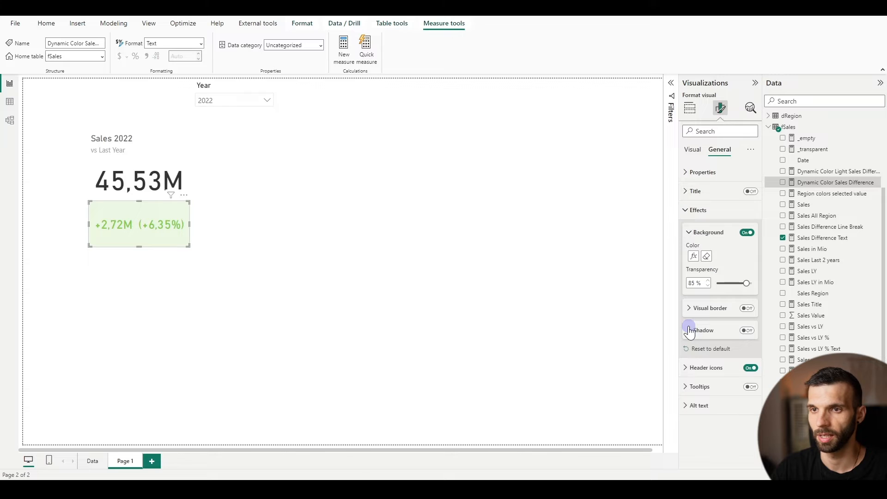
{"action": "left_click", "coordinate": [231, 311]}
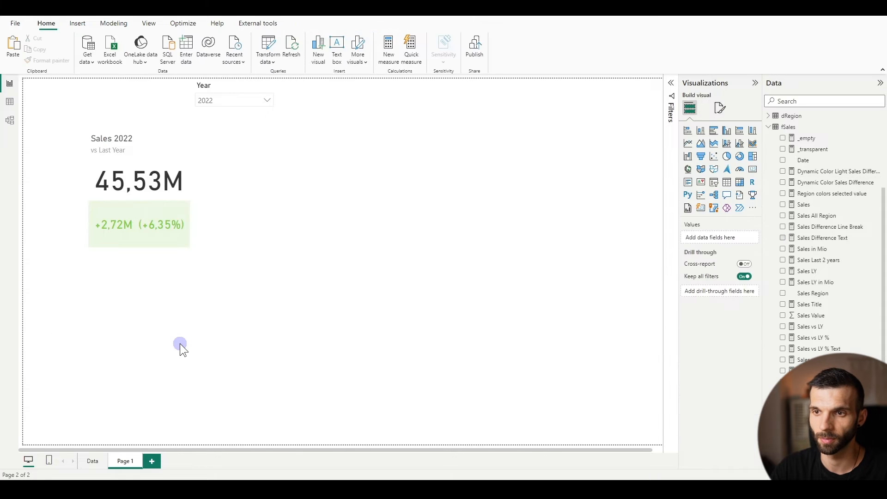
Set the difference card's callout value font size to 16
{"action": "left_click", "coordinate": [126, 237]}
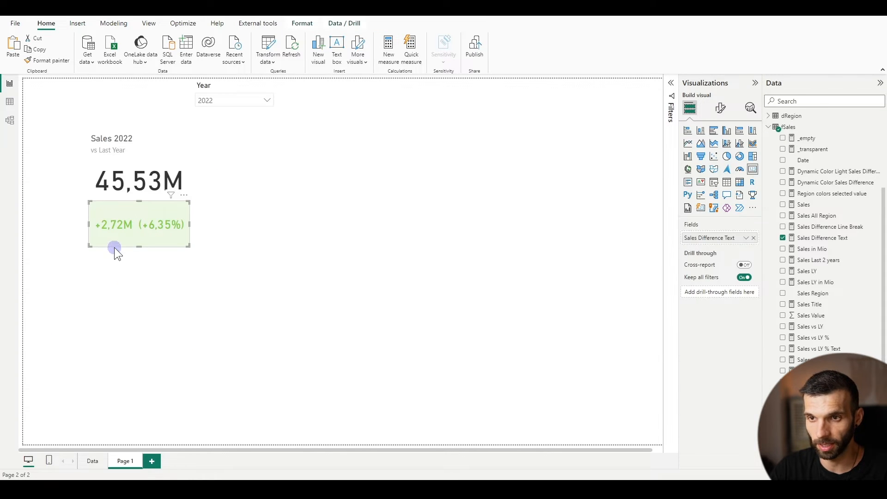
{"action": "left_click", "coordinate": [720, 108]}
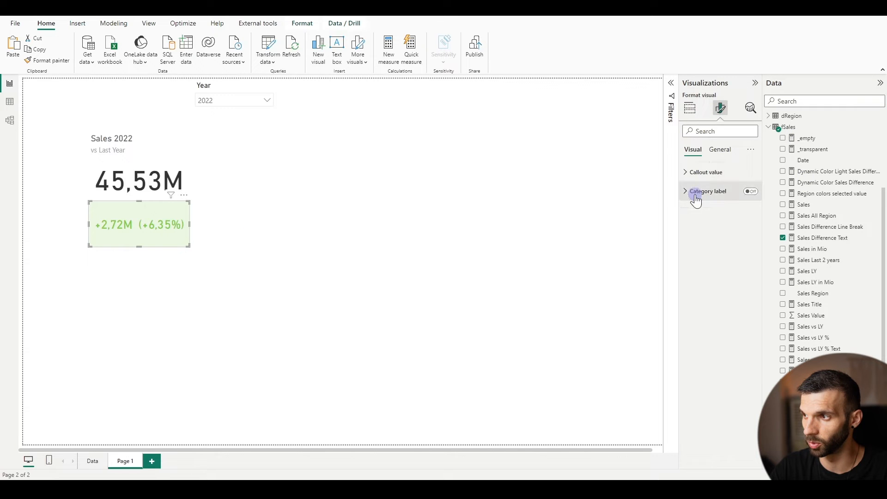
{"action": "left_click", "coordinate": [684, 172]}
{"action": "left_click", "coordinate": [739, 205]}
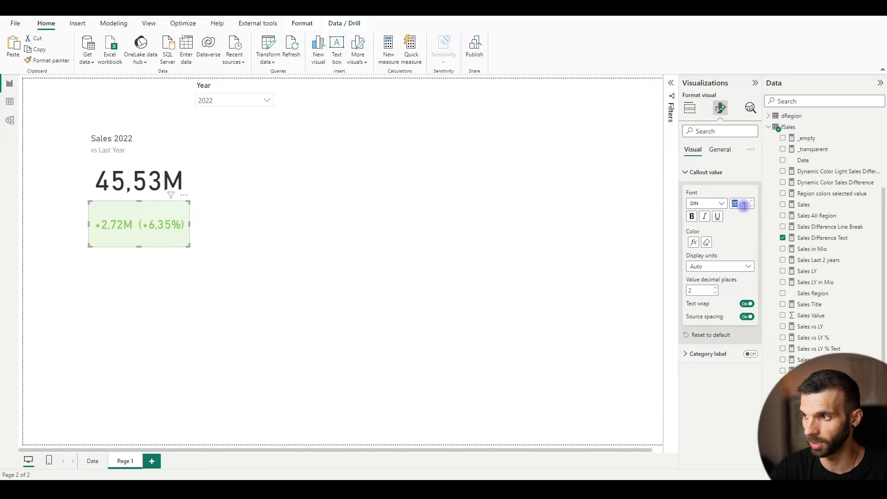
{"action": "type", "text": "16"}
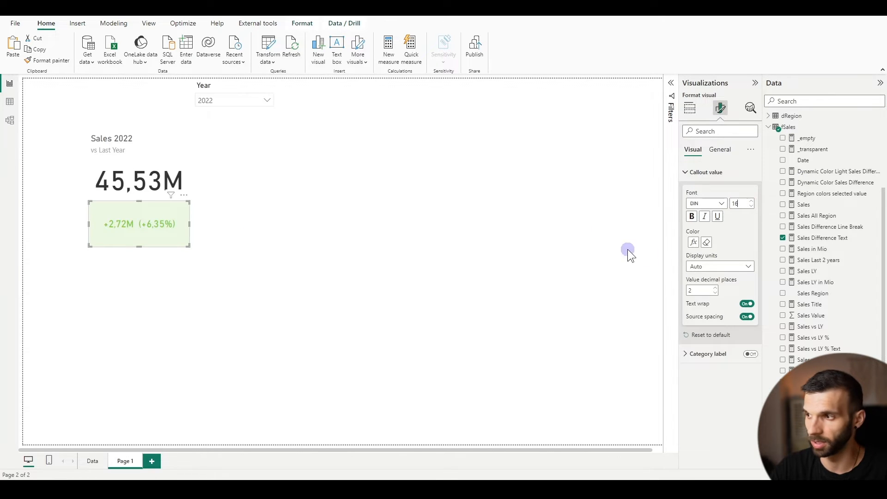
Turn on the difference card's visual border, colour it white and set its rounded corners to 7 px
{"action": "left_click", "coordinate": [719, 149]}
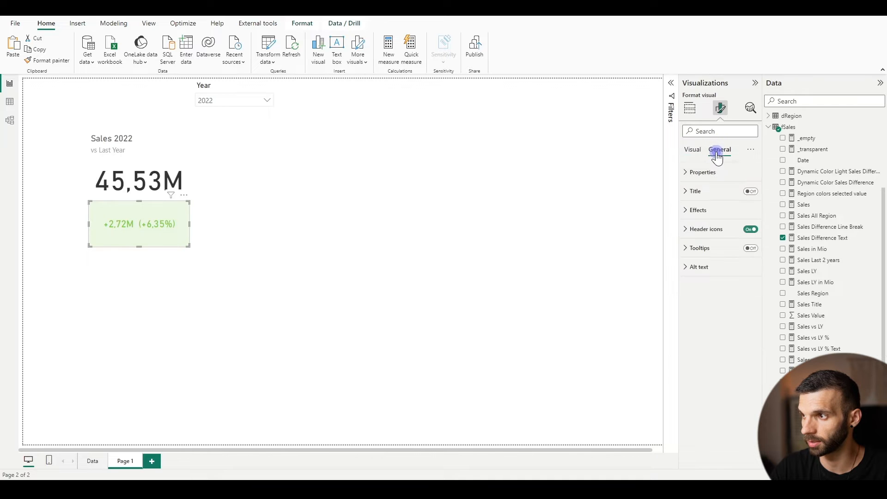
{"action": "left_click", "coordinate": [705, 212]}
{"action": "left_click", "coordinate": [714, 309]}
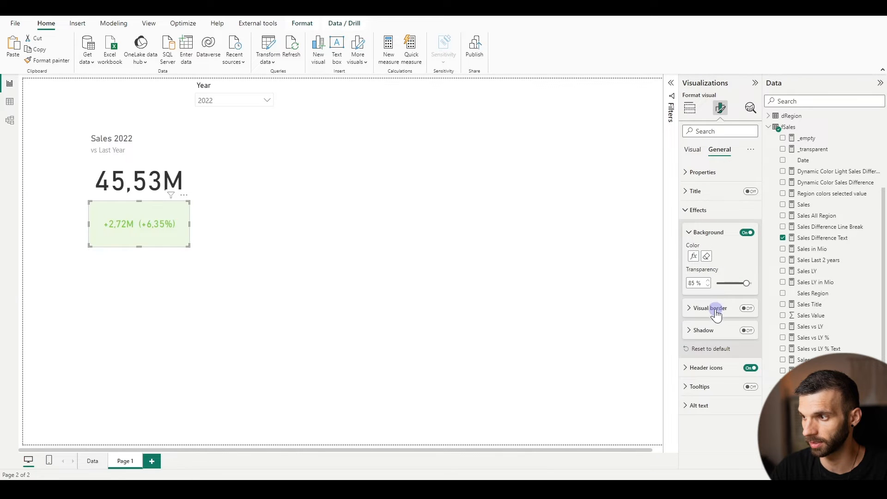
{"action": "left_click", "coordinate": [754, 309]}
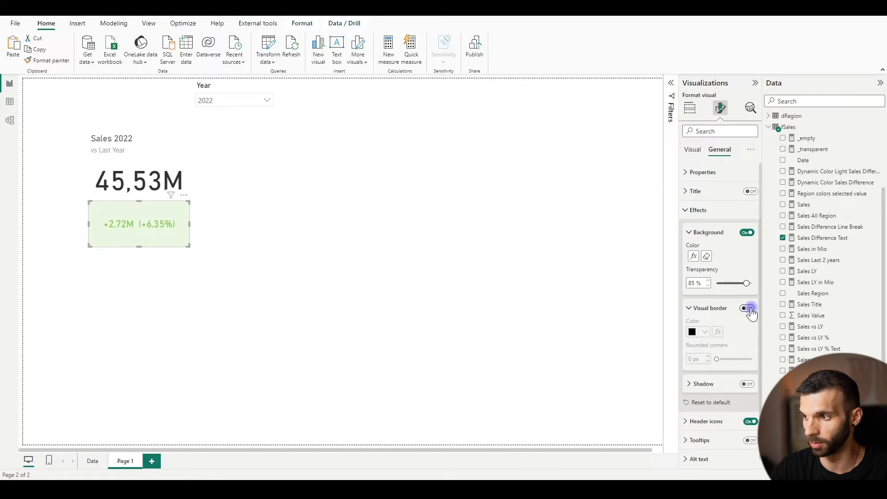
{"action": "left_click", "coordinate": [694, 333]}
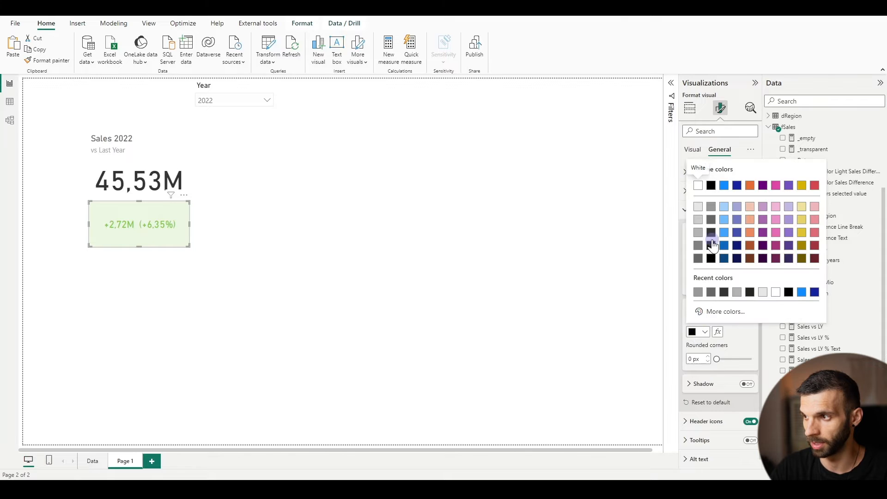
{"action": "left_click", "coordinate": [697, 185]}
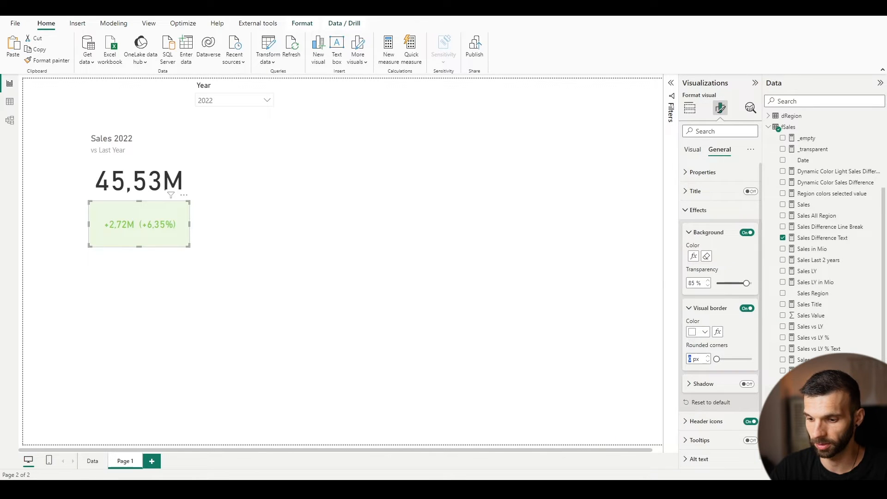
{"action": "type", "text": "7"}
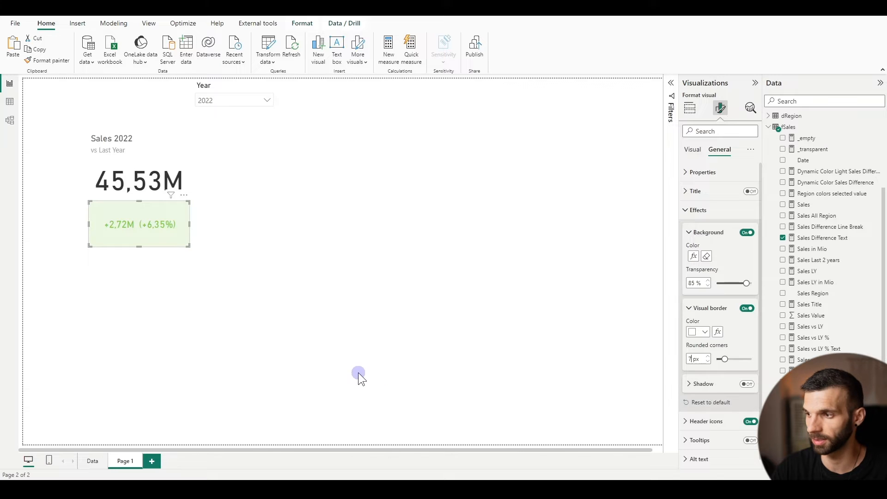
Shrink the difference card's height and width to fit closely around its value, and deselect it
{"action": "left_click_drag", "start_coordinate": [122, 237], "coordinate": [149, 217]}
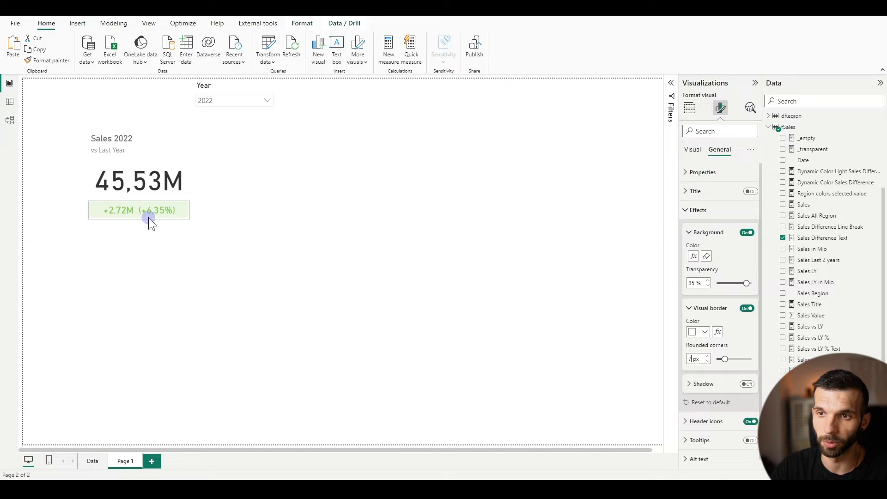
{"action": "mouse_move", "coordinate": [90, 212]}
{"action": "left_mouse_down"}
{"action": "mouse_move", "coordinate": [105, 209]}
{"action": "mouse_move", "coordinate": [95, 211]}
{"action": "left_mouse_up"}
{"action": "left_click", "coordinate": [133, 289]}
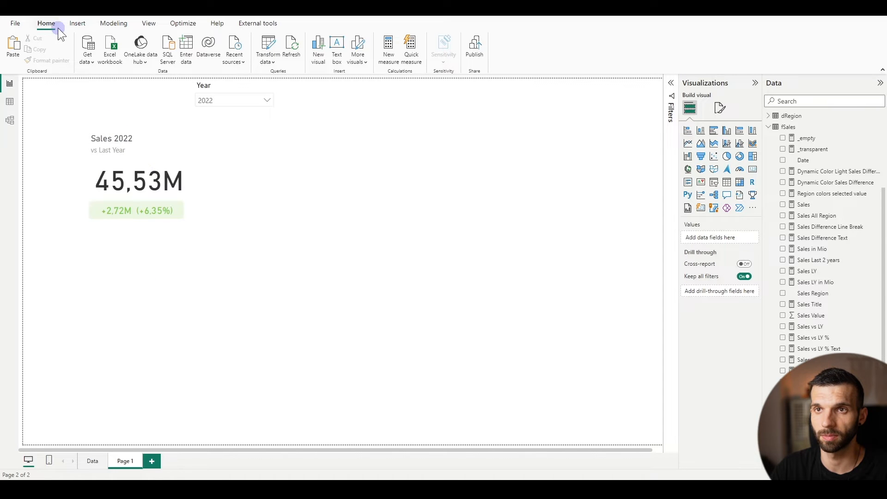
Insert a rounded rectangle shape and set its fill colour to white
{"action": "left_click", "coordinate": [80, 25]}
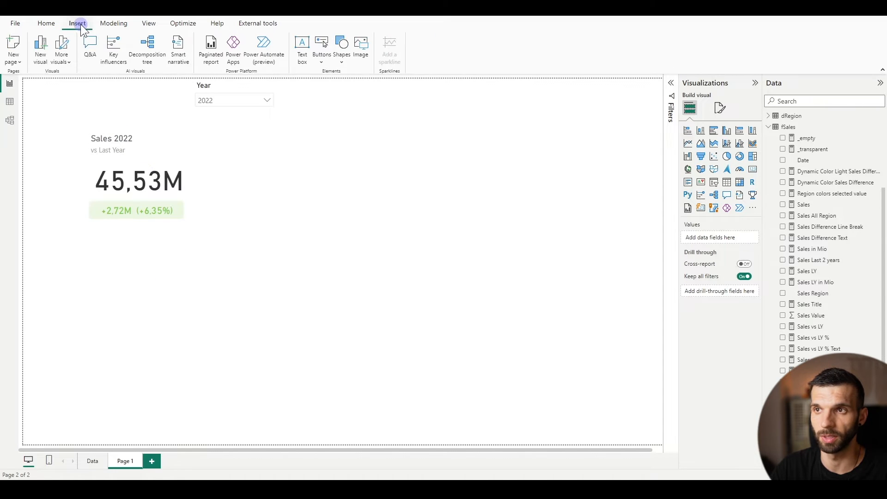
{"action": "left_click", "coordinate": [341, 56]}
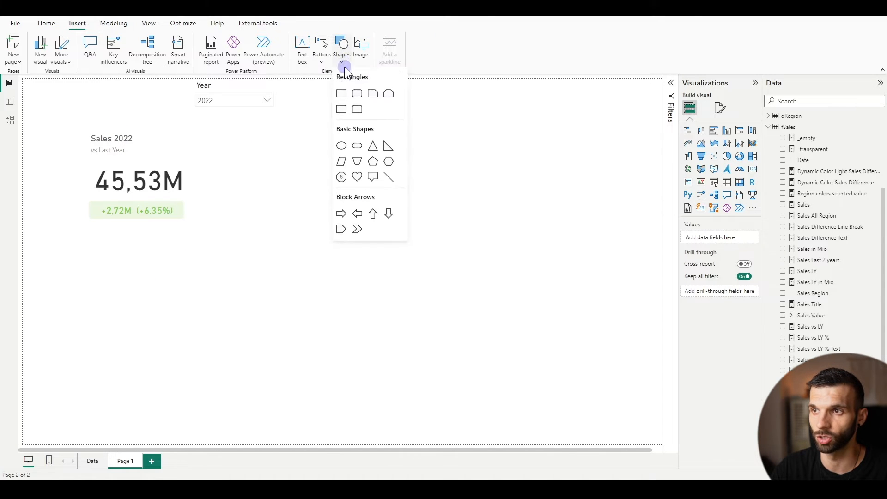
{"action": "left_click", "coordinate": [357, 94]}
{"action": "left_click", "coordinate": [695, 186]}
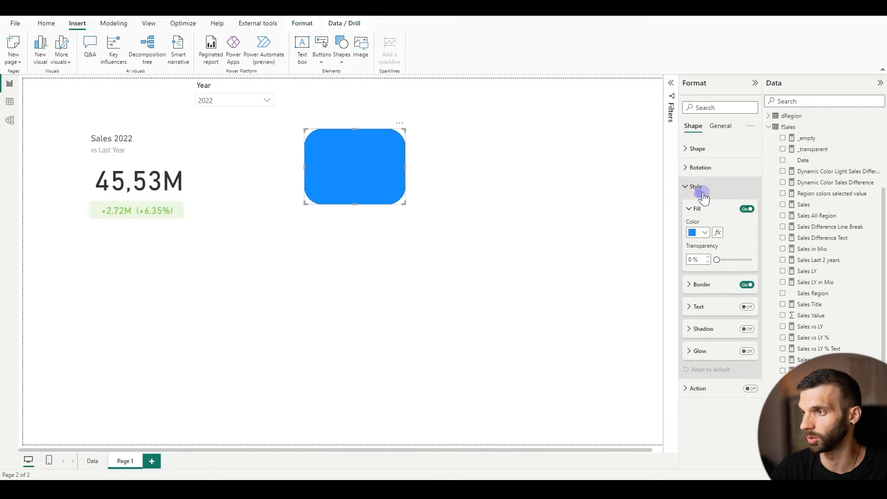
{"action": "left_click", "coordinate": [706, 232]}
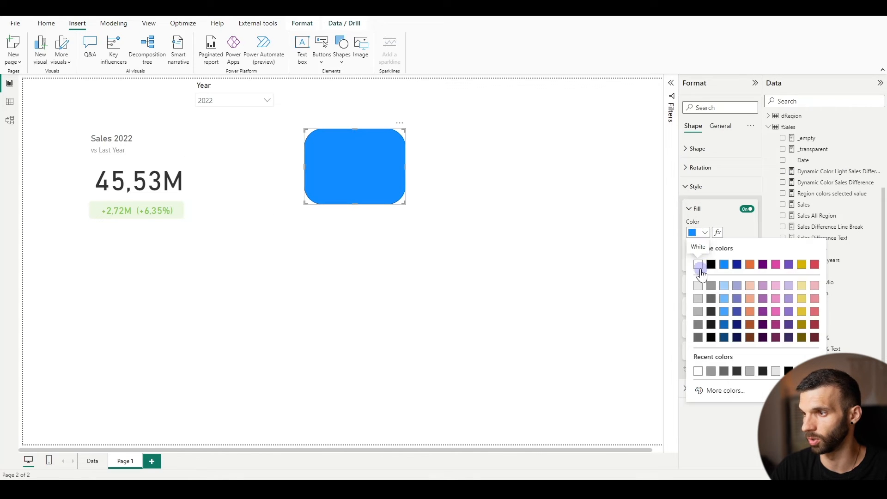
{"action": "left_click", "coordinate": [707, 264]}
Set the rounded rectangle's border colour to White, 10% darker
{"action": "left_click", "coordinate": [690, 284]}
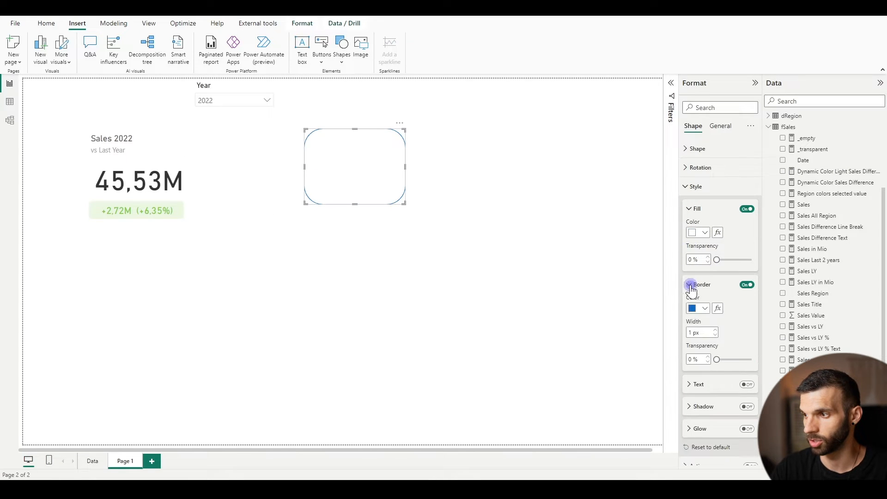
{"action": "left_click", "coordinate": [697, 308]}
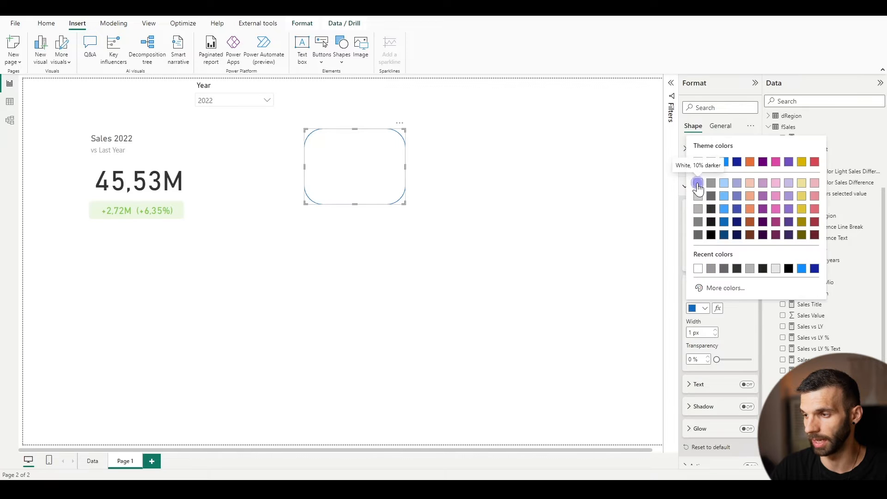
{"action": "left_click", "coordinate": [697, 182]}
Turn on the rounded rectangle's shadow and set the shadow colour to dark grey
{"action": "scroll", "coordinate": [724, 291], "scroll_direction": "down", "scroll_amount": 1}
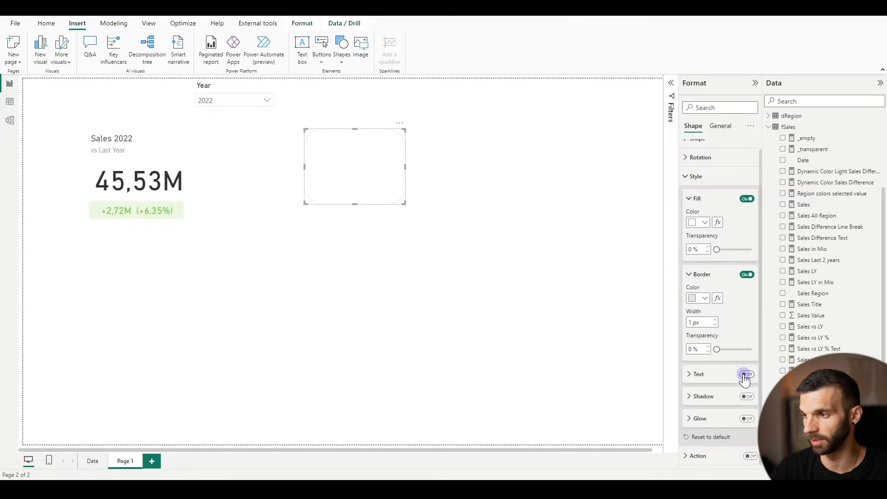
{"action": "left_click", "coordinate": [747, 396]}
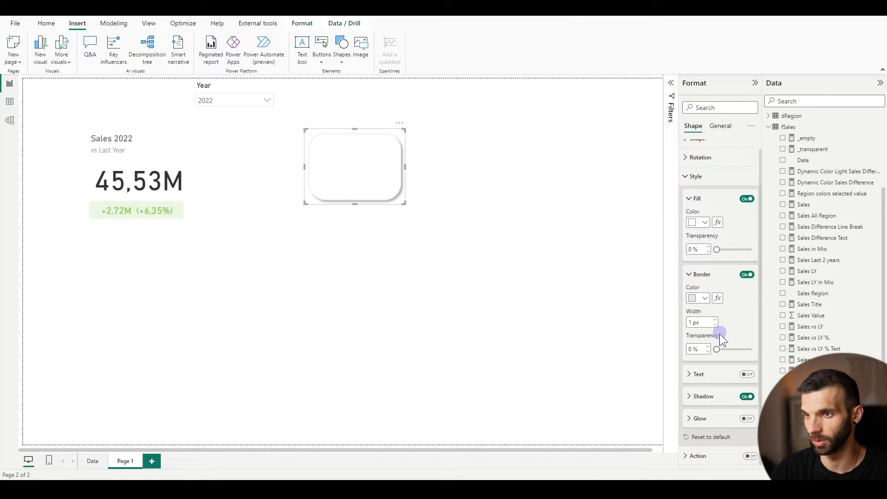
{"action": "left_click", "coordinate": [703, 397]}
{"action": "scroll", "coordinate": [712, 370], "scroll_direction": "down", "scroll_amount": 3}
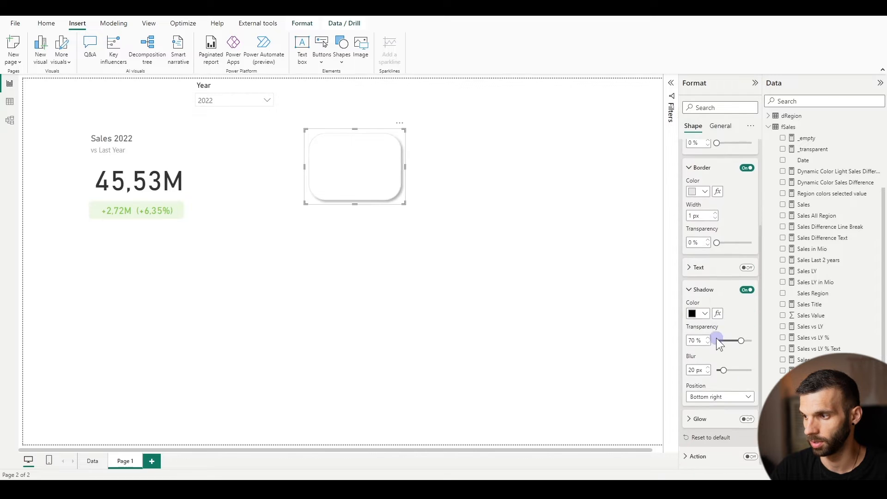
{"action": "left_click", "coordinate": [706, 313]}
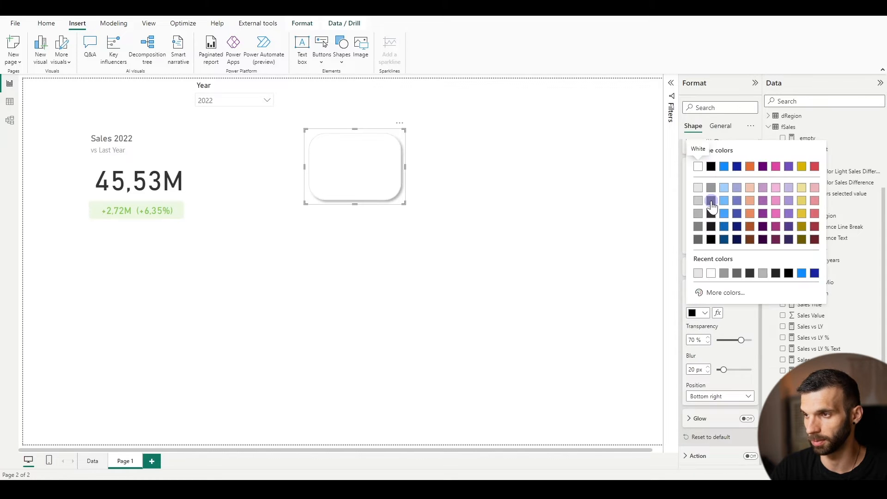
{"action": "left_click", "coordinate": [711, 201]}
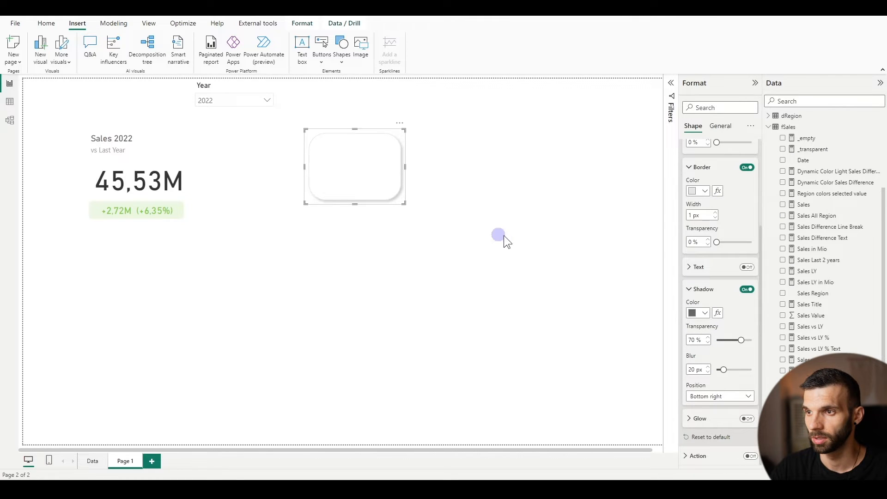
Move and enlarge the rounded rectangle to frame both sales cards, and place it last in the layer order behind them
{"action": "left_click_drag", "start_coordinate": [333, 162], "coordinate": [102, 144]}
{"action": "left_click_drag", "start_coordinate": [177, 192], "coordinate": [207, 234]}
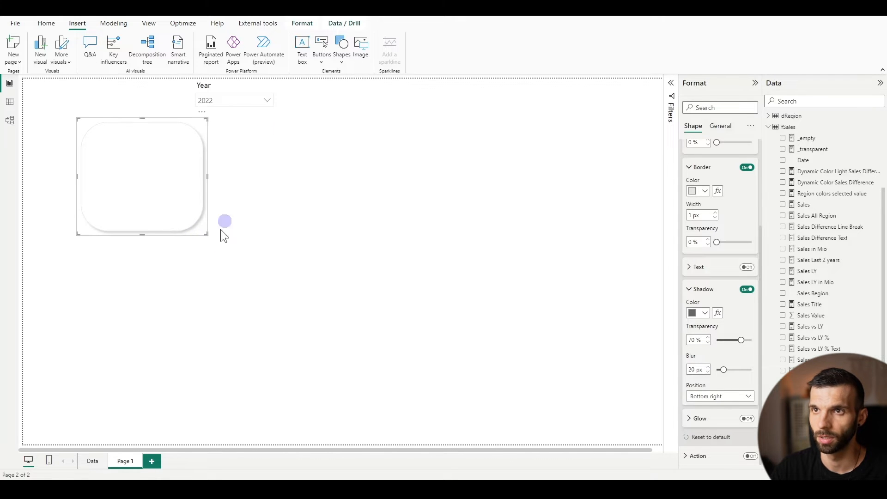
{"action": "left_click", "coordinate": [148, 23]}
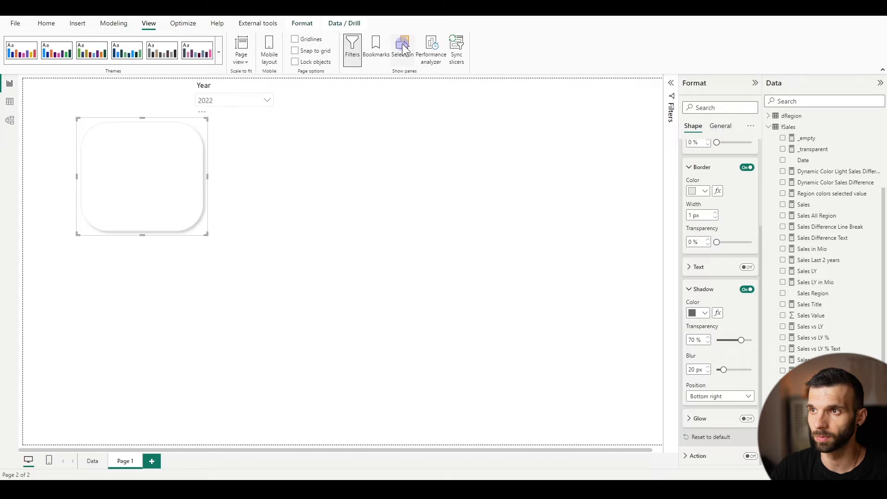
{"action": "left_click", "coordinate": [402, 48]}
{"action": "left_click_drag", "start_coordinate": [617, 130], "coordinate": [620, 172]}
{"action": "left_click", "coordinate": [280, 274]}
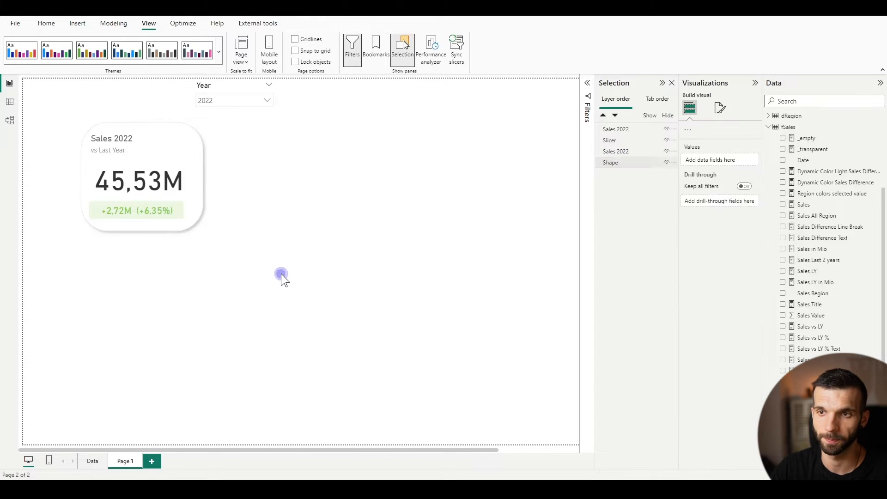
Select both sales cards together with the rounded rectangle and align them to their horizontal center
{"action": "left_click_drag", "start_coordinate": [290, 239], "coordinate": [40, 98]}
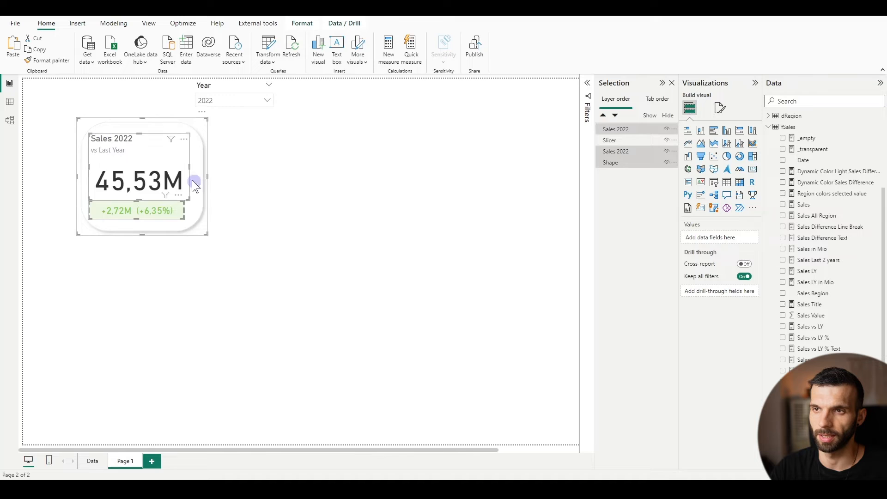
{"action": "left_click", "coordinate": [303, 24]}
{"action": "left_click", "coordinate": [200, 62]}
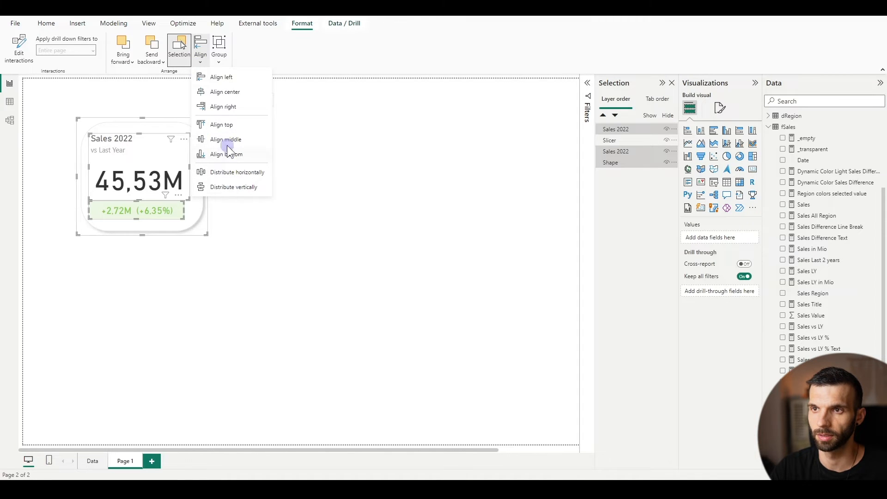
{"action": "left_click", "coordinate": [233, 92]}
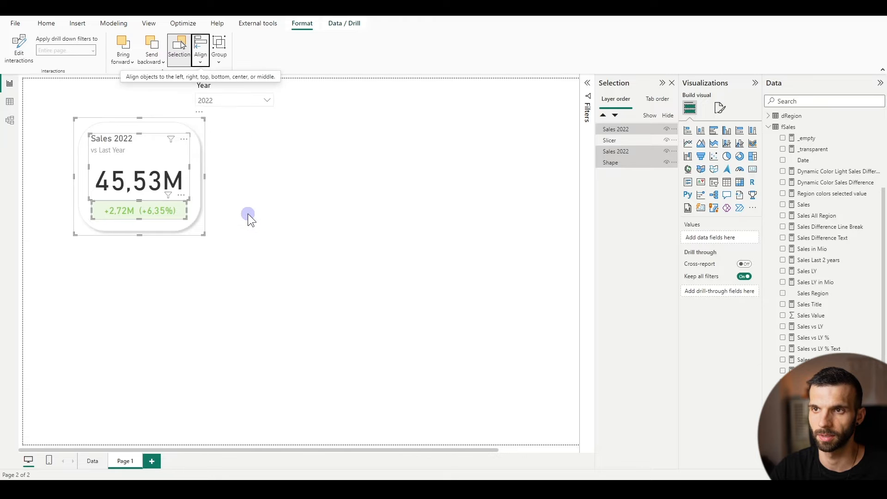
{"action": "left_click", "coordinate": [380, 193]}
Set the rounded corners of the background rectangle to 15% and deselect it
{"action": "left_click", "coordinate": [192, 142]}
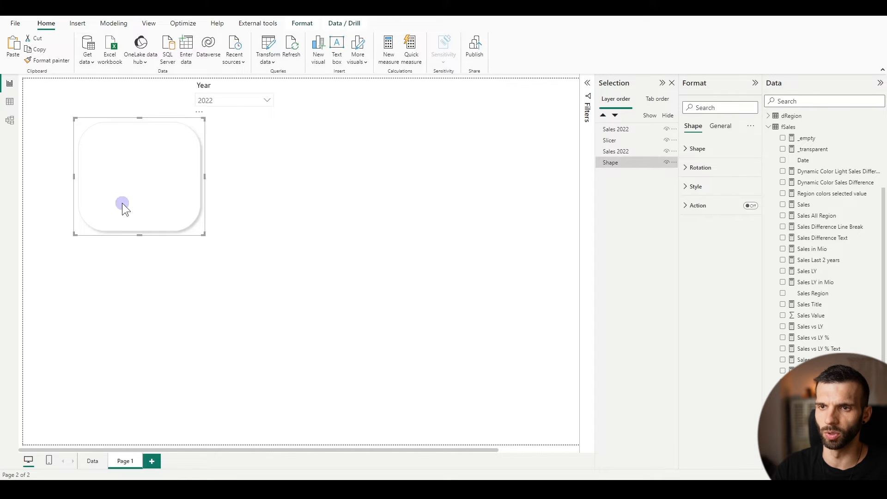
{"action": "left_click", "coordinate": [695, 186]}
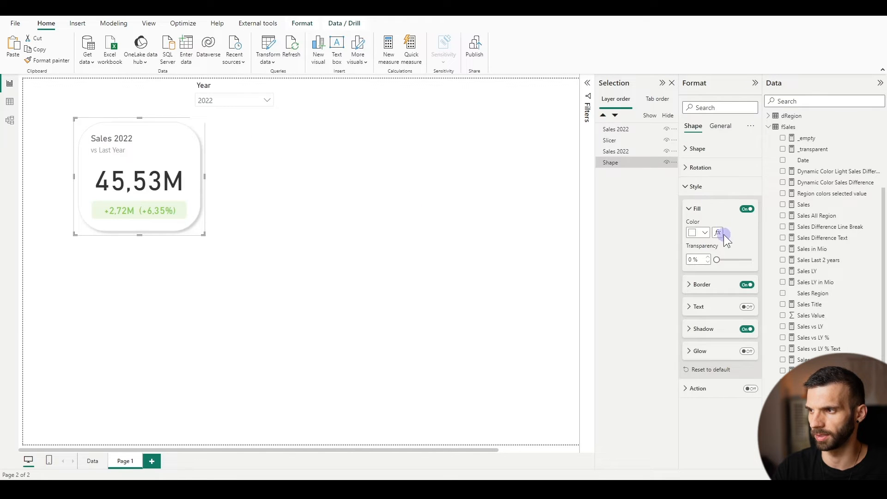
{"action": "left_click", "coordinate": [693, 185]}
{"action": "left_click", "coordinate": [697, 148]}
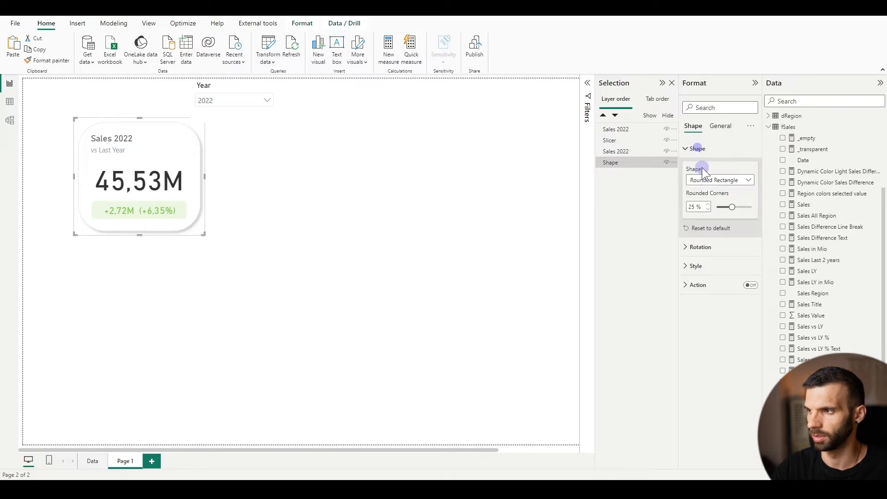
{"action": "left_click", "coordinate": [696, 205]}
{"action": "type", "text": "15"}
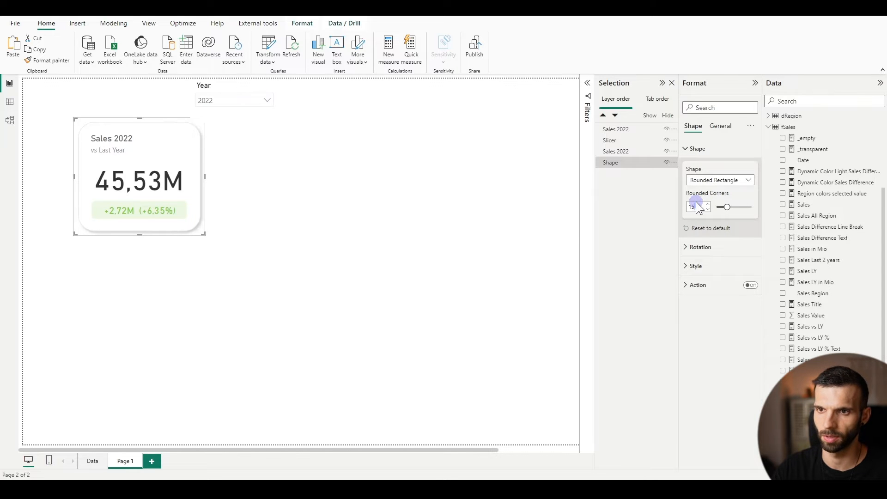
{"action": "left_click", "coordinate": [347, 254]}
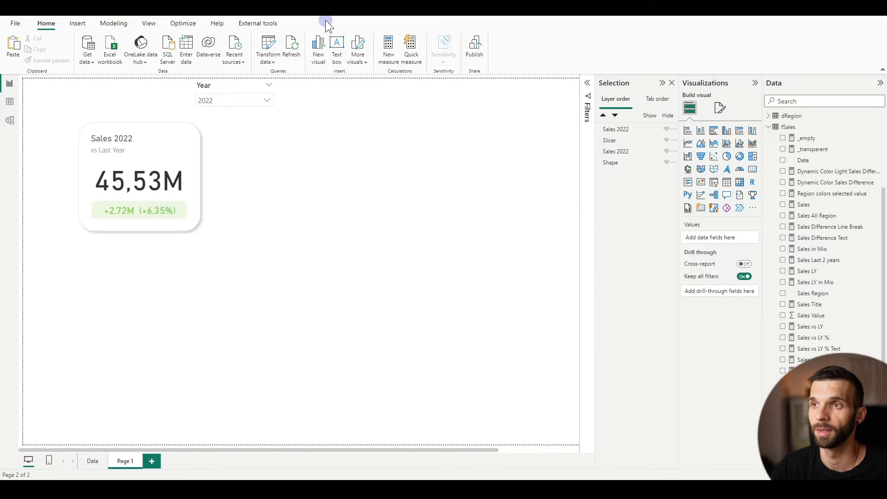
Add a text box beside the KPI card containing the text "Total Sales in"
{"action": "left_click", "coordinate": [337, 46]}
{"action": "left_click", "coordinate": [236, 138]}
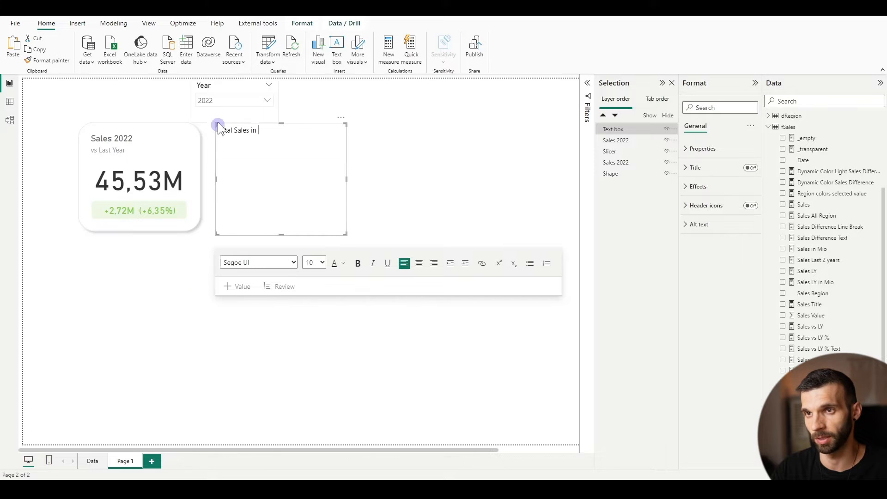
Insert a dynamic value calculated from "year for text" after "Total Sales in", followed by the text "amount to"
{"action": "left_click", "coordinate": [227, 288]}
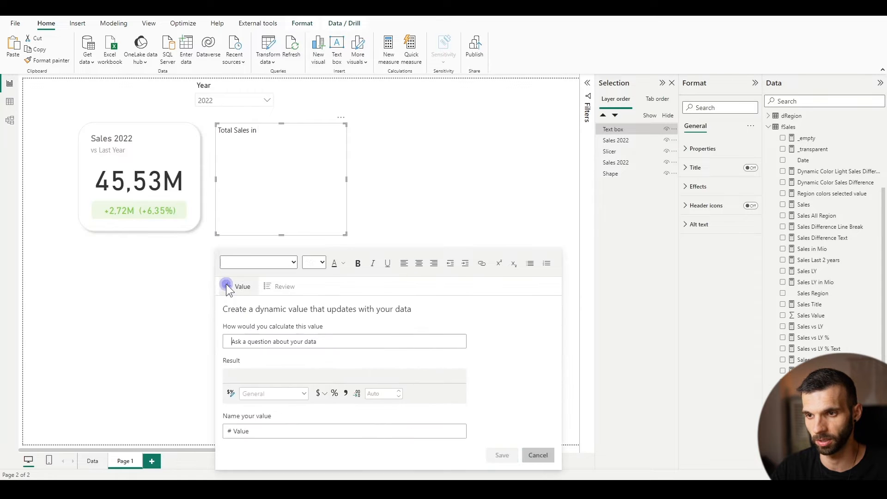
{"action": "left_click", "coordinate": [262, 308]}
{"action": "type", "text": "yea"}
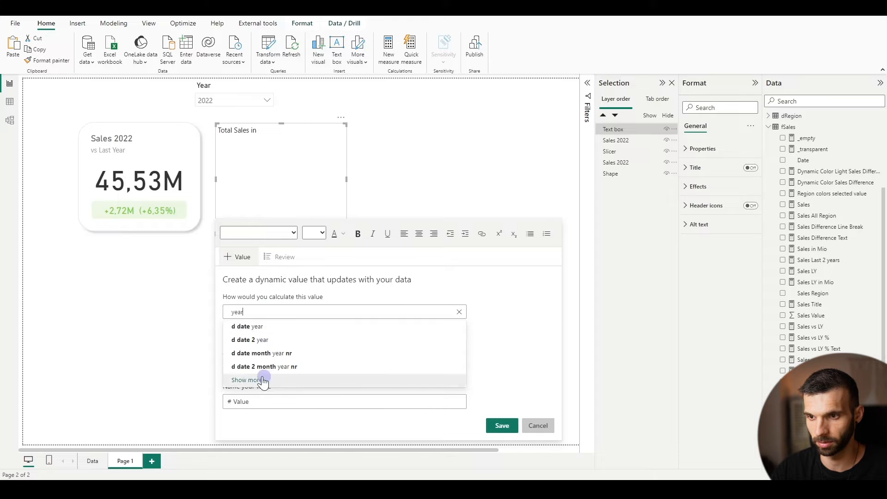
{"action": "type", "text": "r"}
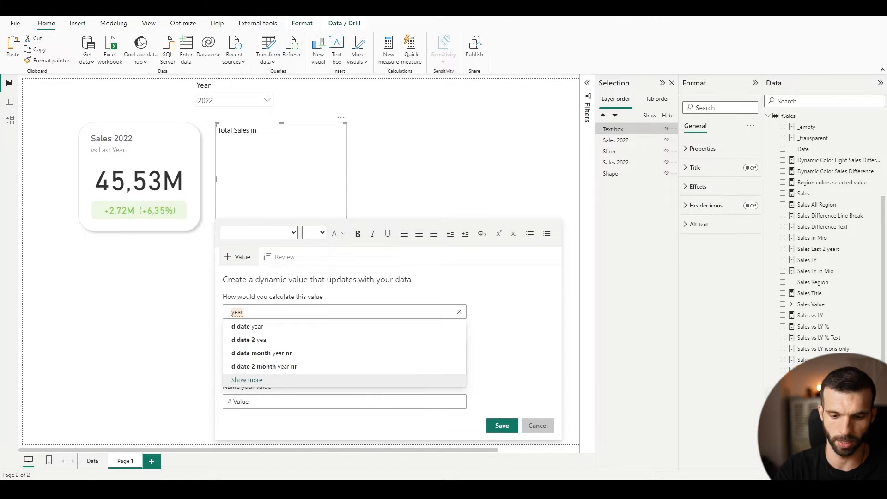
{"action": "type", "text": " for"}
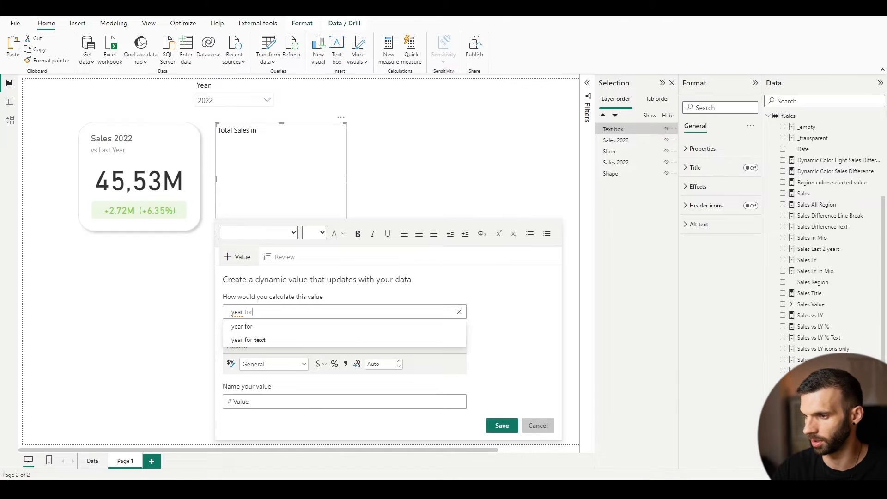
{"action": "left_click", "coordinate": [248, 339]}
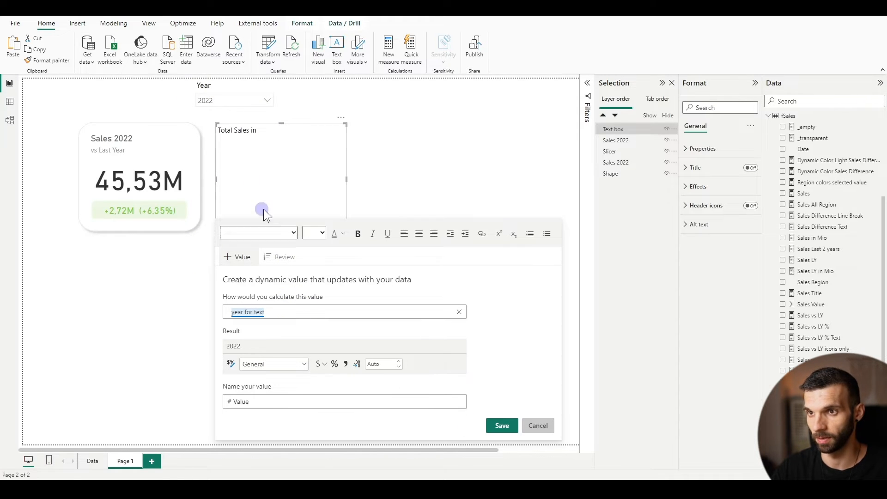
{"action": "left_click", "coordinate": [501, 425]}
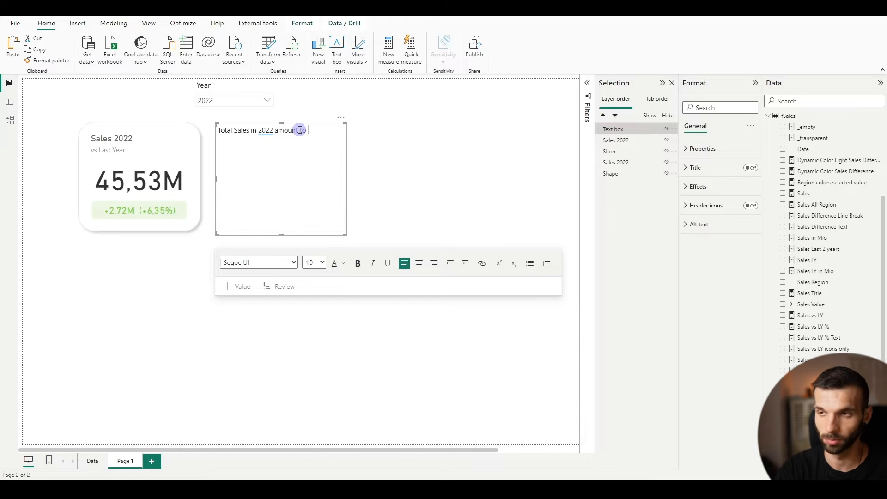
Insert a dynamic value calculated from "sales in mio" after "amount to" in the text box
{"action": "left_click", "coordinate": [232, 290]}
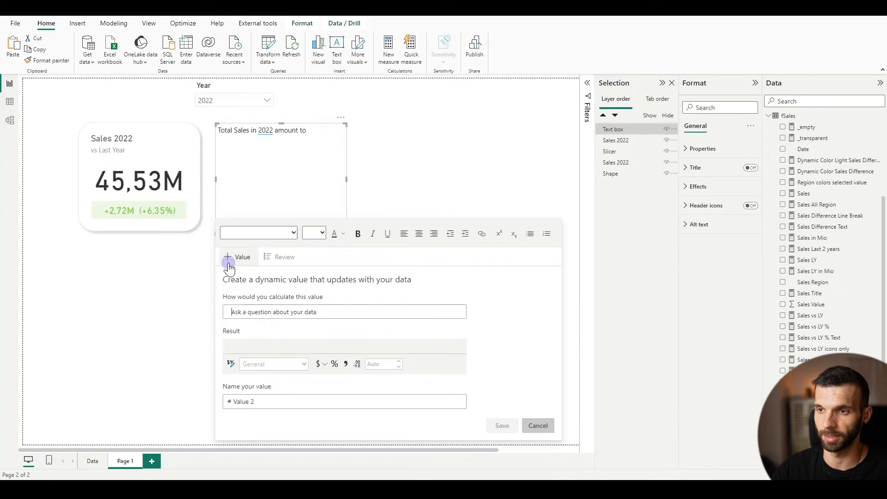
{"action": "left_click", "coordinate": [254, 311]}
{"action": "type", "text": "sales"}
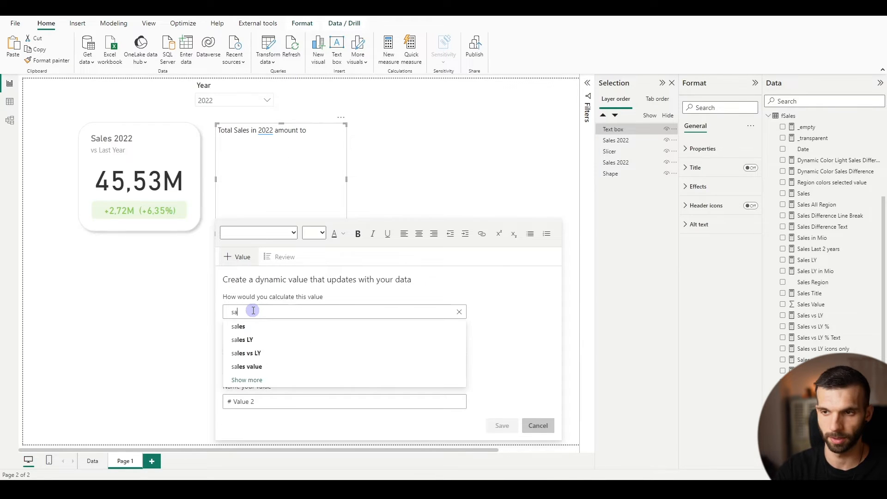
{"action": "left_click", "coordinate": [248, 326]}
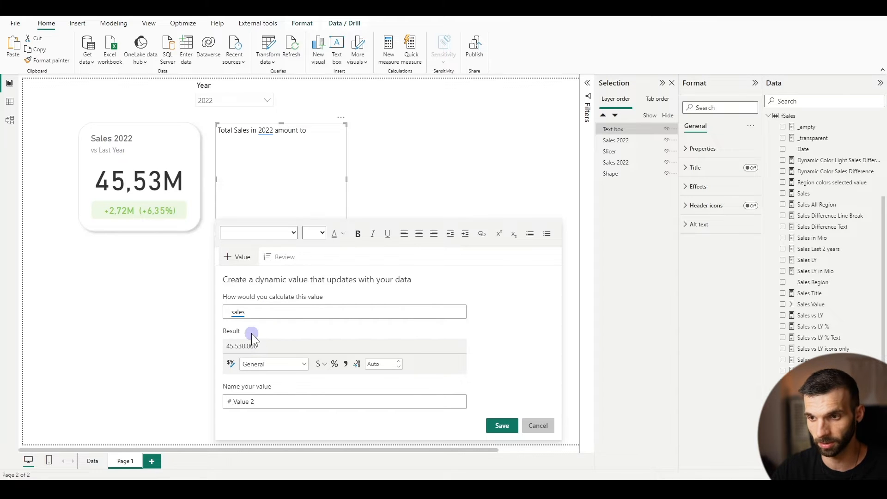
{"action": "left_click", "coordinate": [296, 314]}
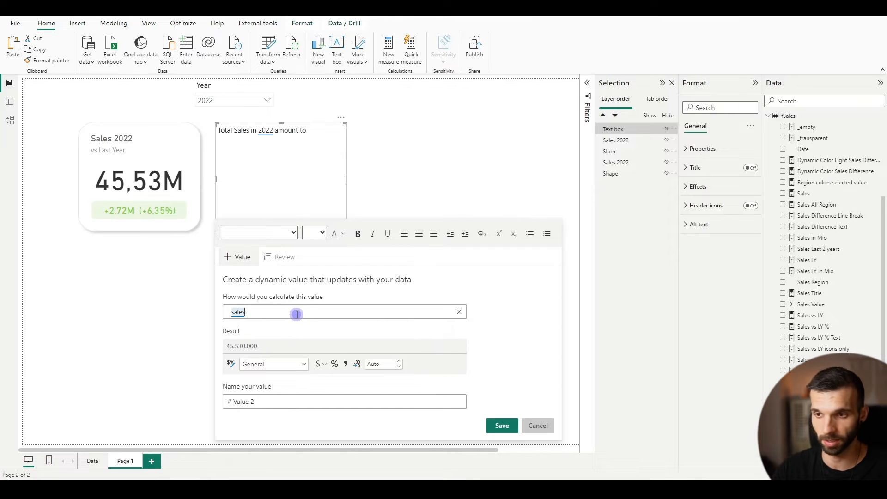
{"action": "type", "text": "in"}
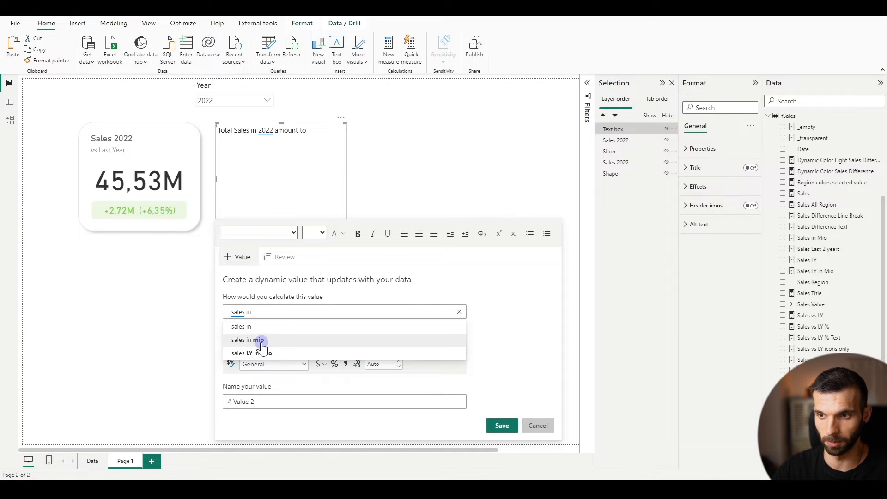
{"action": "left_click", "coordinate": [260, 341]}
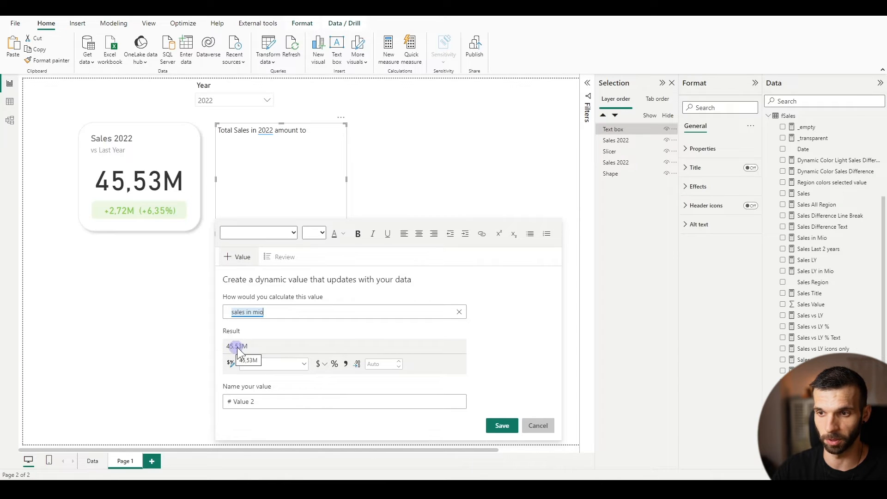
{"action": "left_click", "coordinate": [502, 425]}
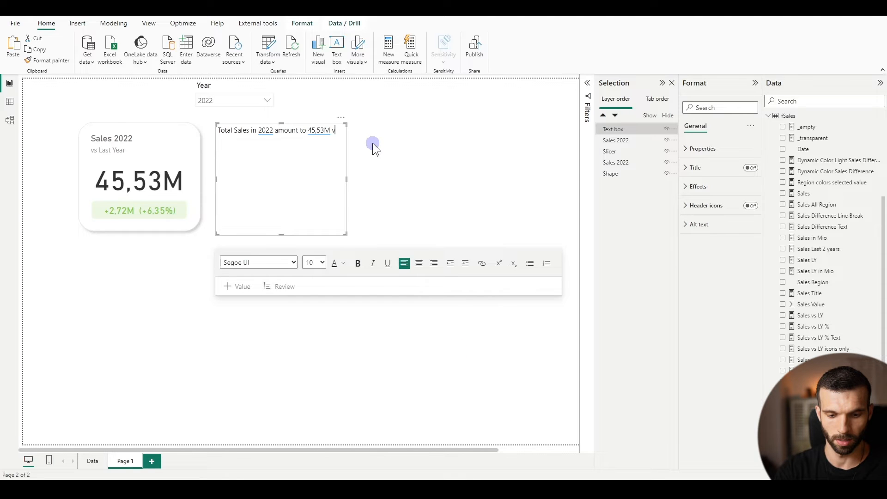
Add "record high!" after the sales value and a new paragraph reading "Compared to the previous year it is an increase of"
{"action": "type", "text": "vrecord"}
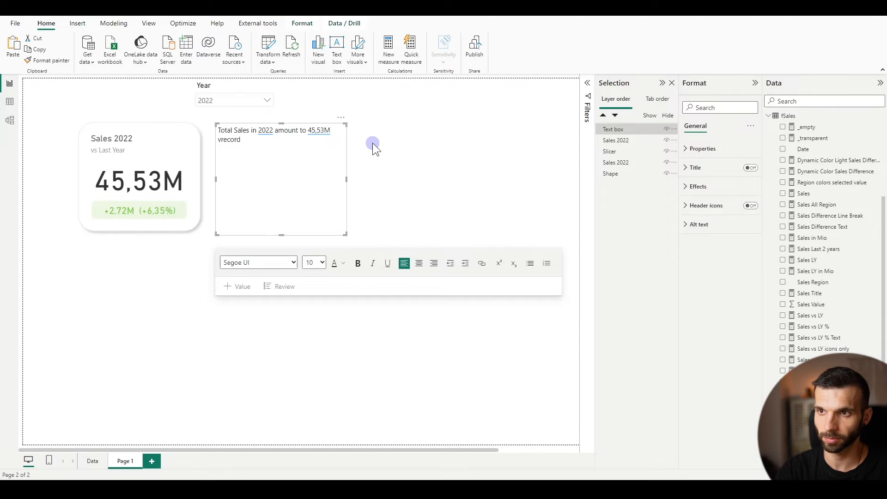
{"action": "key", "text": "BackSpace"}
{"action": "key", "text": "BackSpace"}
{"action": "key", "text": "BackSpace"}
{"action": "key", "text": "BackSpace"}
{"action": "type", "text": "record"}
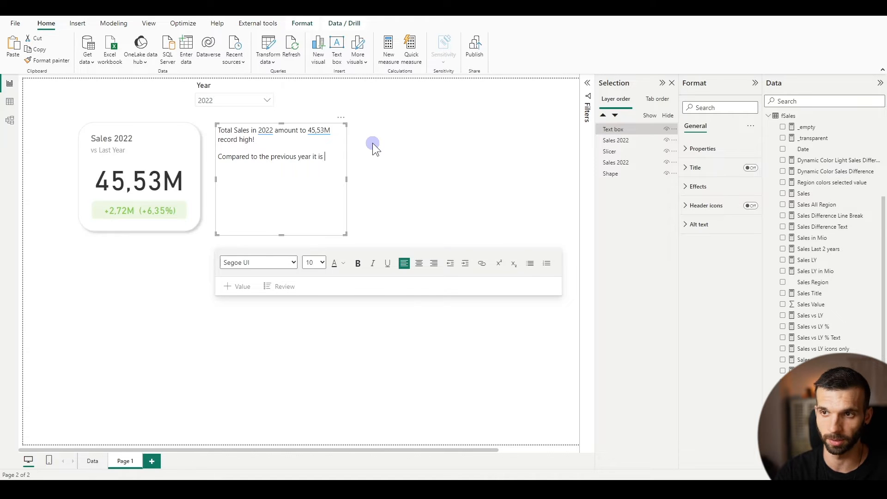
{"action": "type", "text": "increase of"}
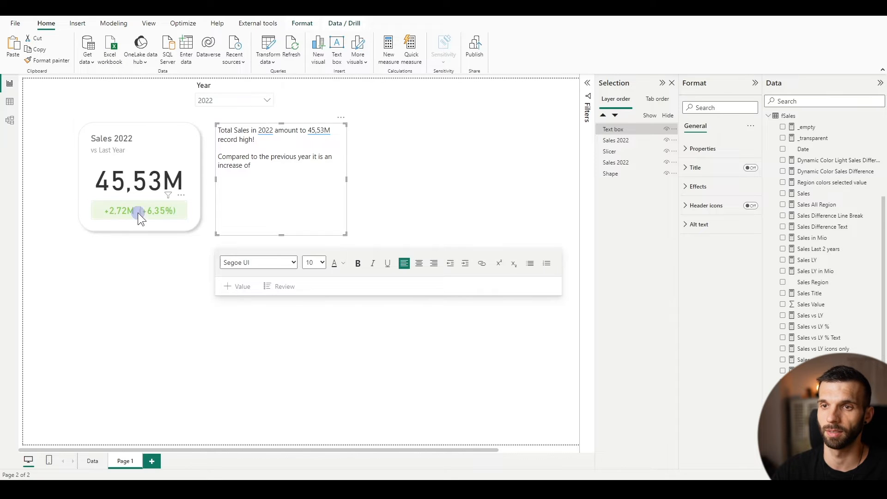
Insert a dynamic value calculated from "sales difference text" after "increase of" and end the sentence with a period
{"action": "left_click", "coordinate": [236, 293]}
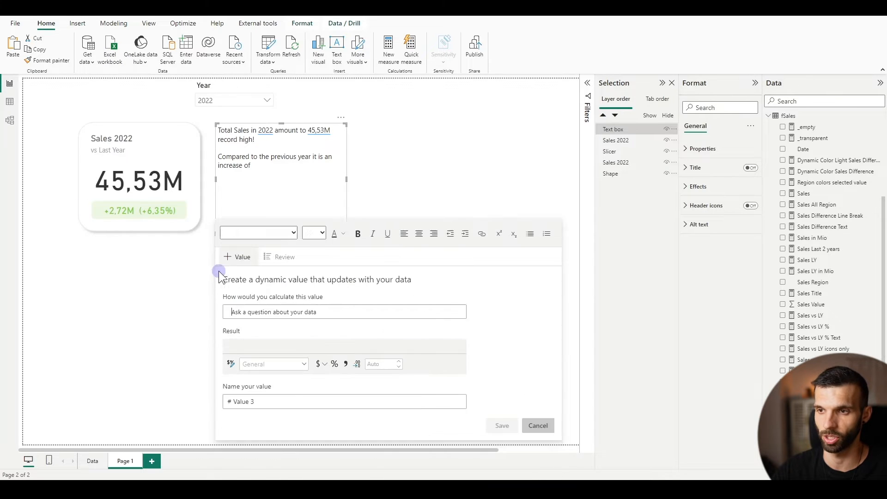
{"action": "left_click", "coordinate": [294, 313]}
{"action": "type", "text": "sa"}
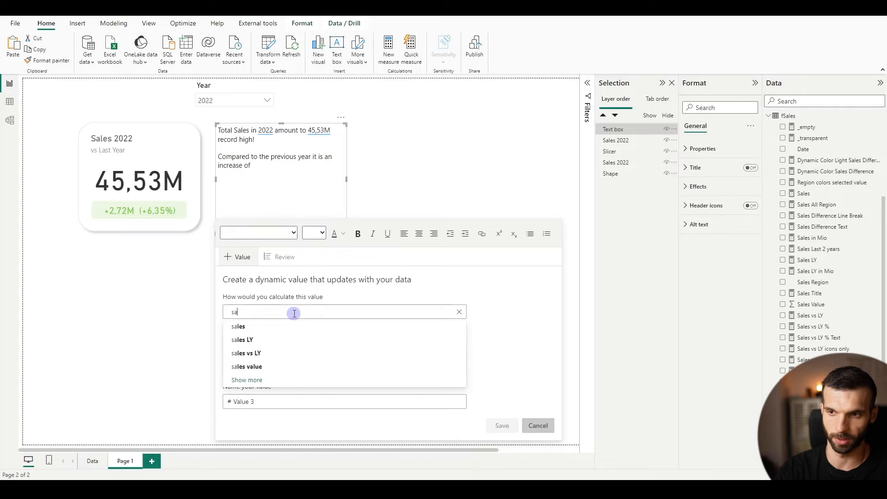
{"action": "type", "text": "les "}
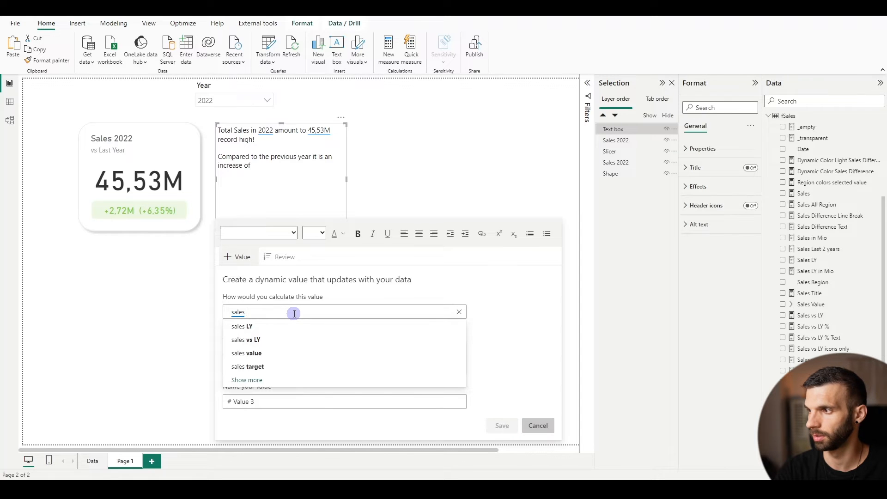
{"action": "type", "text": "differe"}
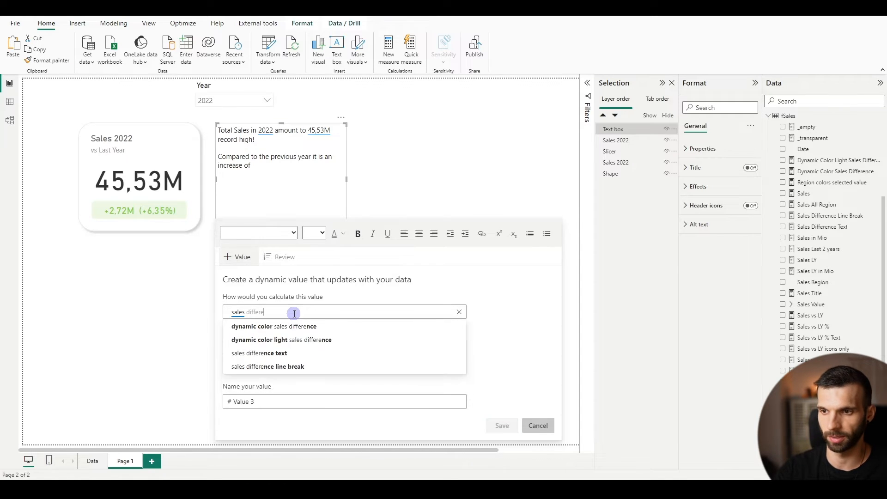
{"action": "left_click", "coordinate": [257, 353]}
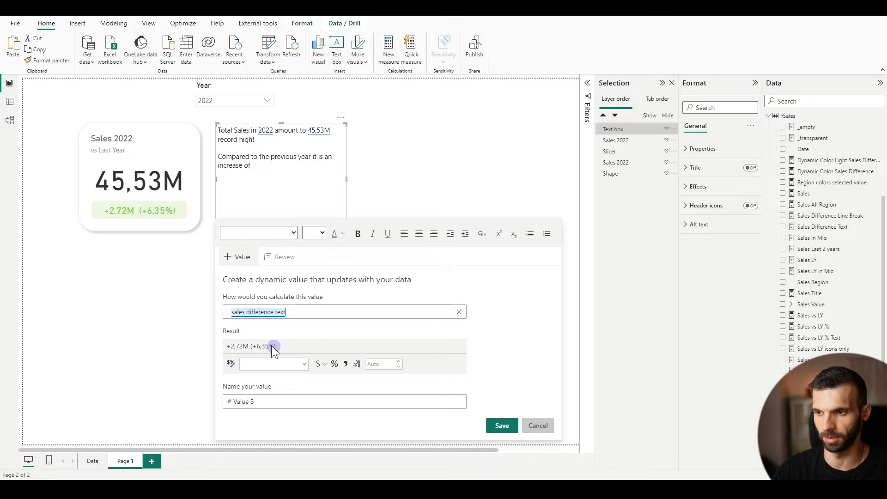
{"action": "left_click", "coordinate": [499, 427]}
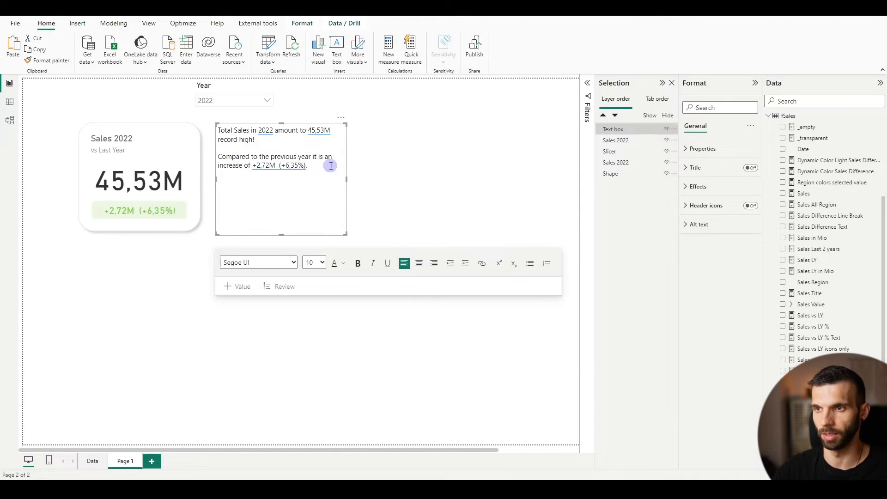
Set the font of all text in the text box to Verdana
{"action": "left_click_drag", "start_coordinate": [319, 165], "coordinate": [204, 129]}
{"action": "left_click", "coordinate": [244, 140]}
{"action": "left_click", "coordinate": [274, 156]}
{"action": "key", "text": "ctrl+a"}
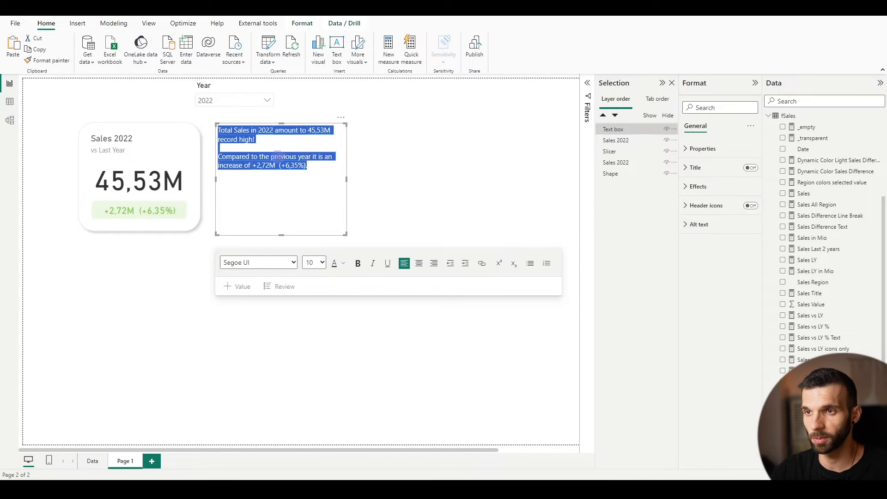
{"action": "left_click", "coordinate": [266, 262]}
{"action": "scroll", "coordinate": [265, 333], "scroll_direction": "down", "scroll_amount": 3}
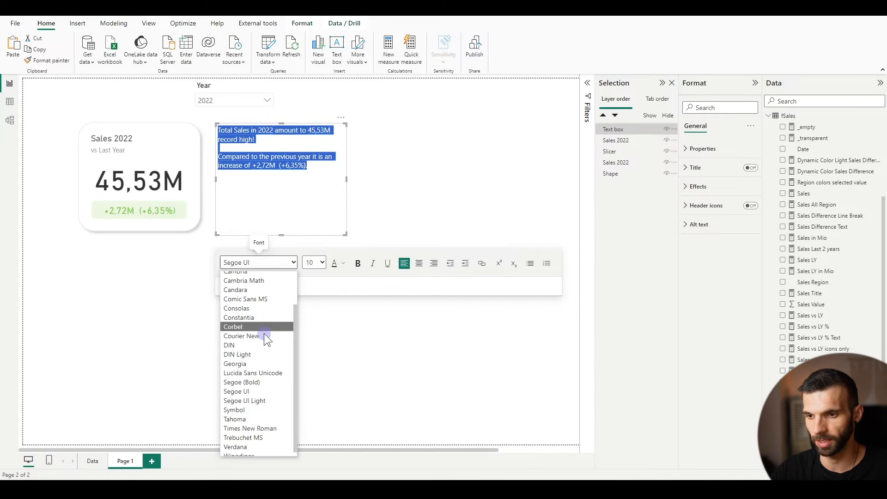
{"action": "left_click", "coordinate": [237, 442]}
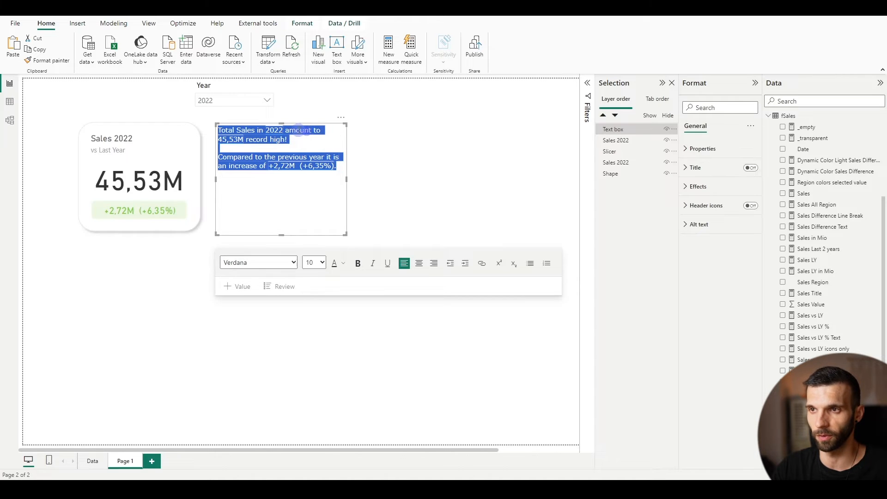
Make "Total Sales", the year value, and the sales value with "record high!" bold
{"action": "left_click", "coordinate": [288, 131]}
{"action": "left_click_drag", "start_coordinate": [255, 132], "coordinate": [215, 129]}
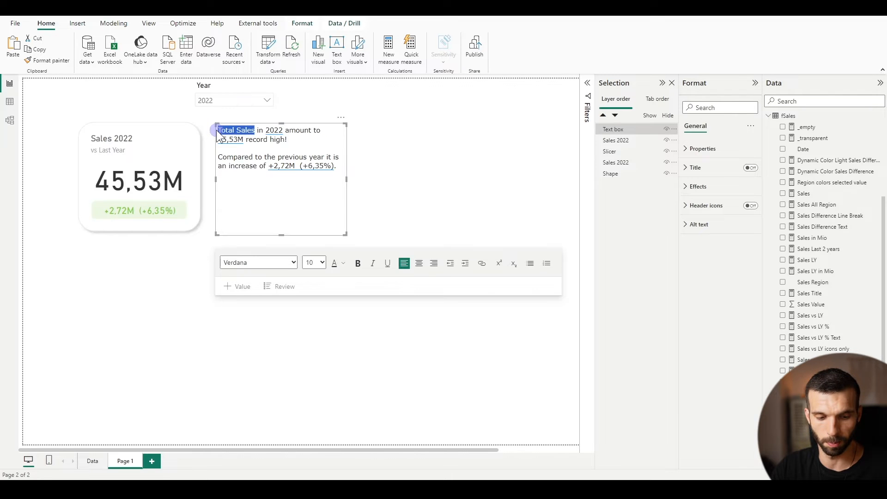
{"action": "key", "text": "ctrl+b"}
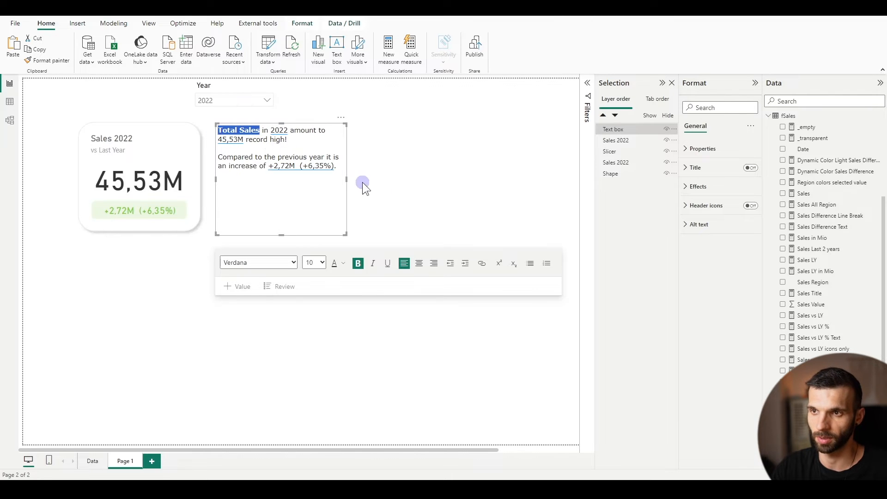
{"action": "key", "text": "Right"}
{"action": "key", "text": "Right"}
{"action": "key", "text": "Right"}
{"action": "key", "text": "Right"}
{"action": "key", "text": "Right"}
{"action": "key", "text": "shift+Right"}
{"action": "key", "text": "shift+Right"}
{"action": "key", "text": "shift+Right"}
{"action": "key", "text": "shift+Right"}
{"action": "key", "text": "shift+Right"}
{"action": "key", "text": "shift+Left"}
{"action": "key", "text": "ctrl+b"}
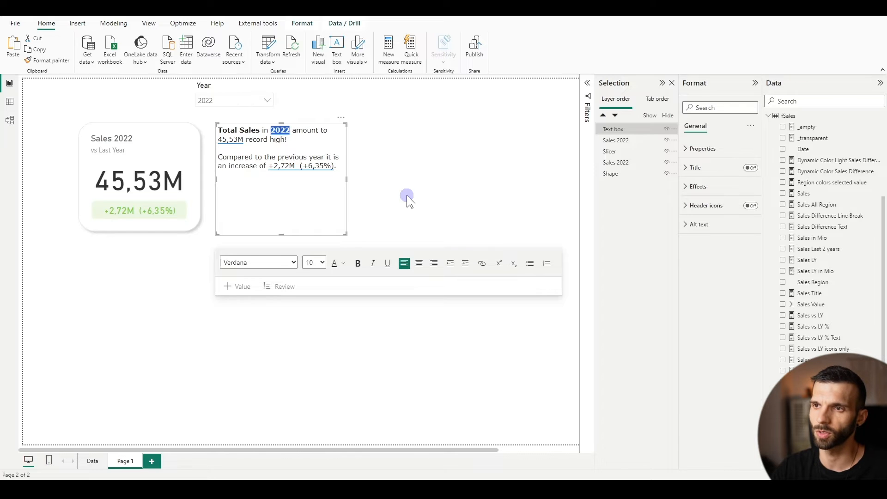
{"action": "key", "text": "Left"}
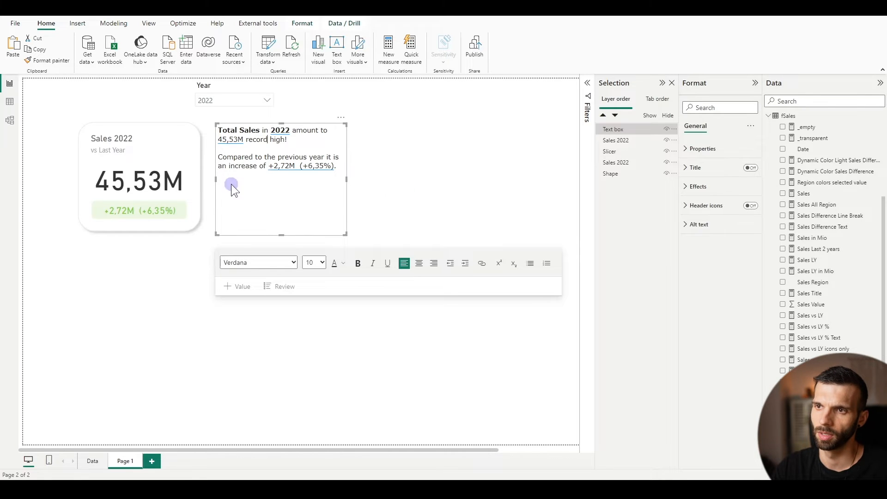
{"action": "left_click_drag", "start_coordinate": [293, 139], "coordinate": [225, 141]}
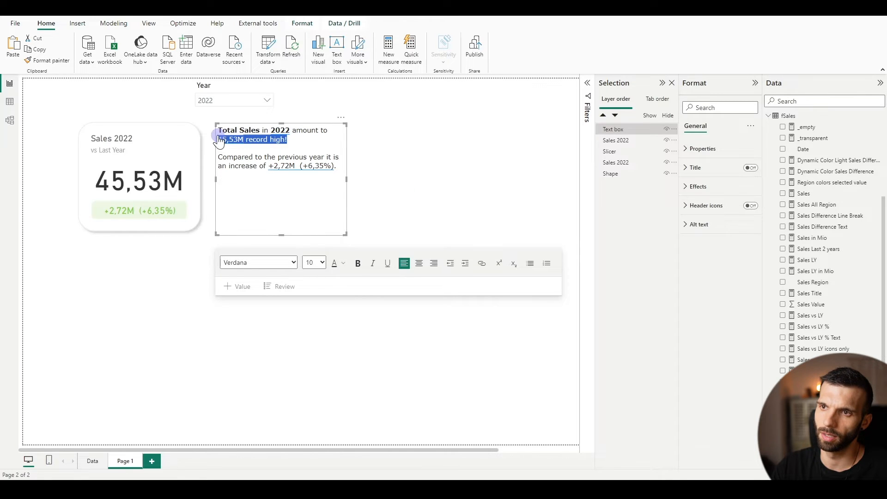
{"action": "key", "text": "ctrl+b"}
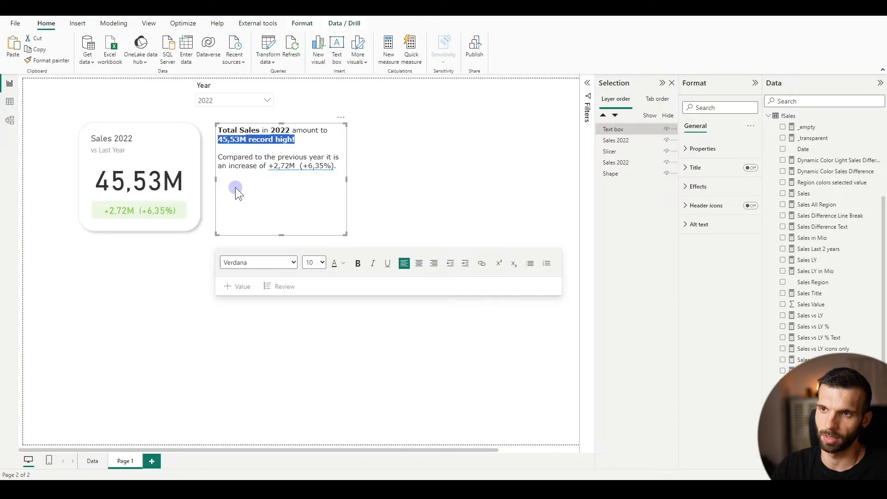
Set the font size of the dynamic sales value in the first sentence to 20
{"action": "left_click", "coordinate": [248, 141]}
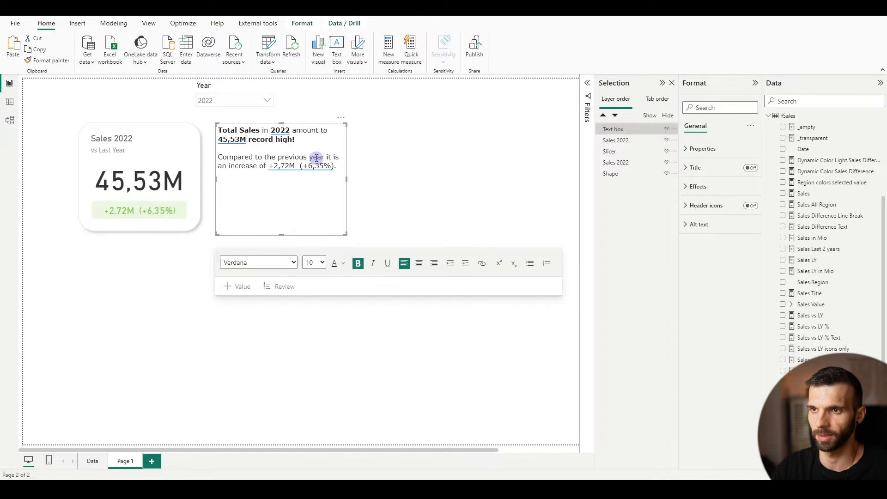
{"action": "key", "text": "ctrl+shift+Left"}
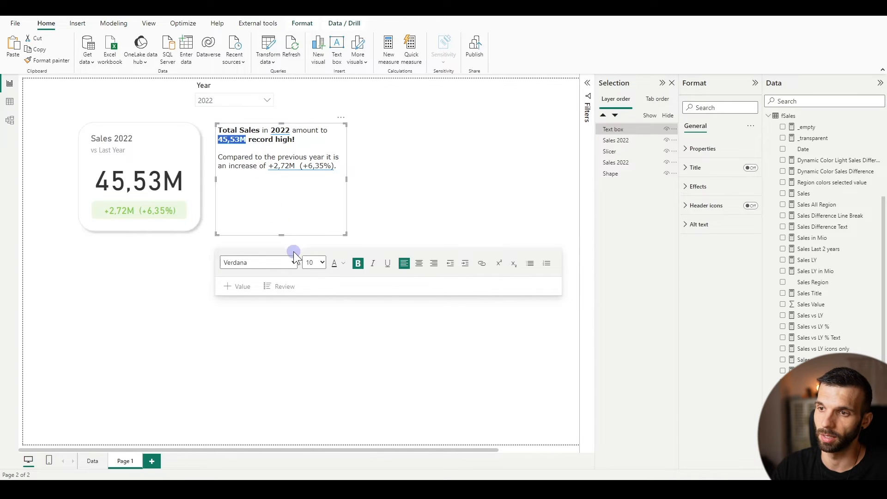
{"action": "left_click", "coordinate": [311, 262]}
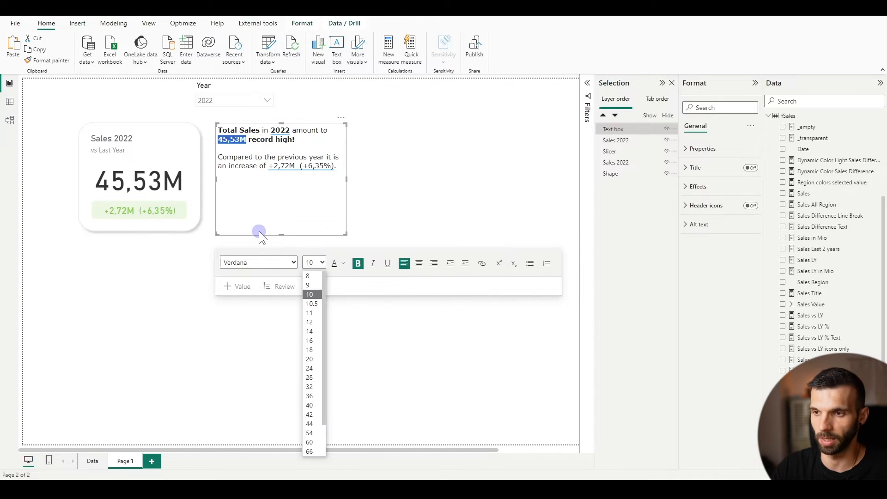
{"action": "left_click", "coordinate": [314, 358]}
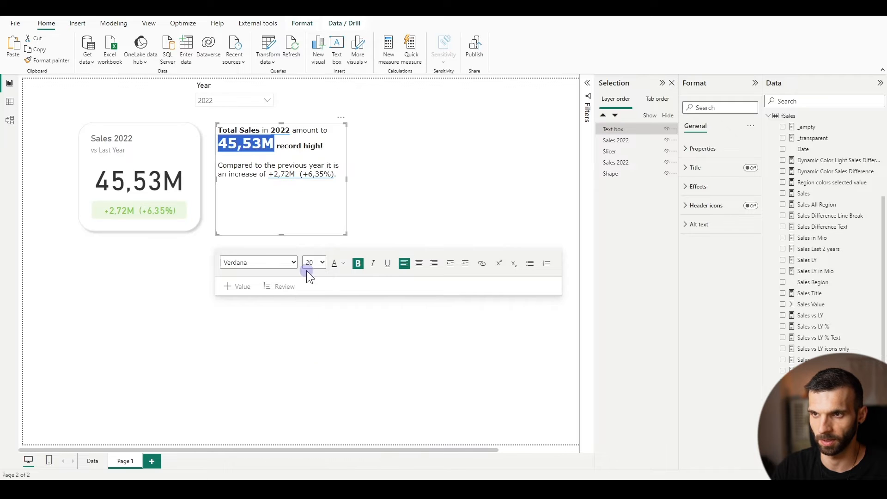
Make "previous year" and "increase" bold in the second sentence of the summary text box
{"action": "left_click", "coordinate": [264, 172]}
{"action": "left_click_drag", "start_coordinate": [277, 165], "coordinate": [325, 163]}
{"action": "key", "text": "ctrl+b"}
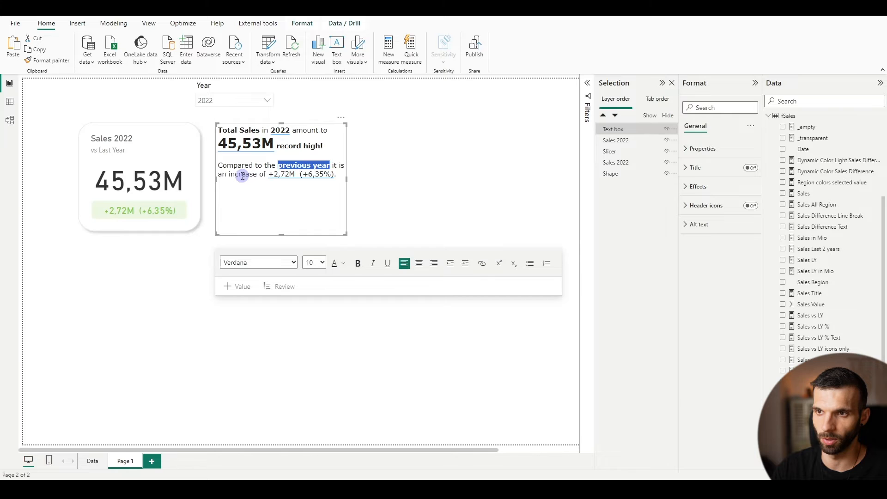
{"action": "double_click", "coordinate": [245, 174]}
{"action": "key", "text": "ctrl+b"}
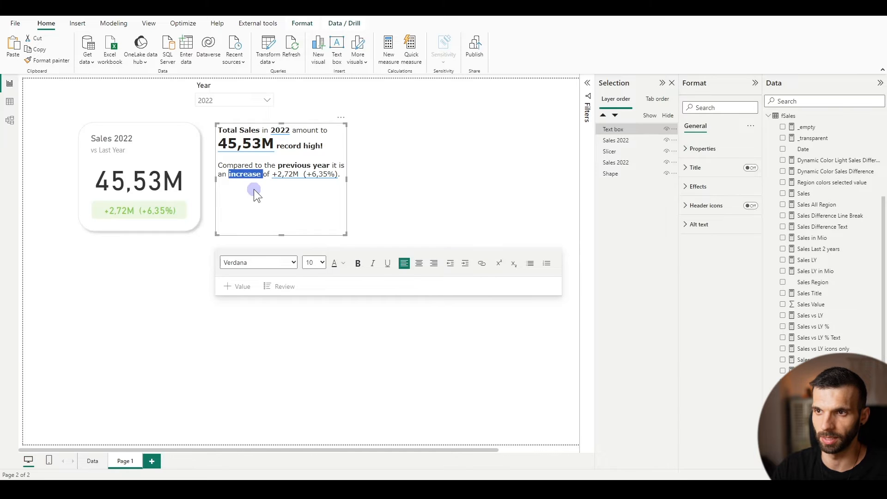
Set the font size of the dynamic difference value to 12 and widen the text box slightly to fit it
{"action": "left_click", "coordinate": [272, 175]}
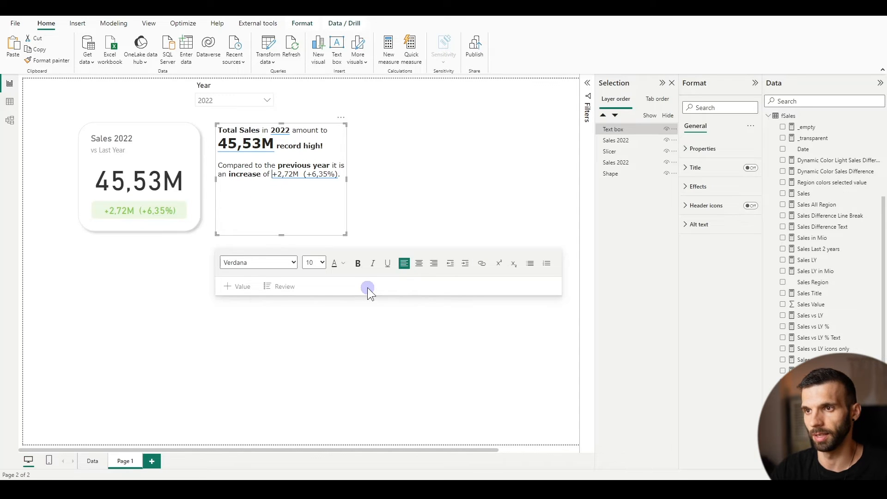
{"action": "key", "text": "shift+Right"}
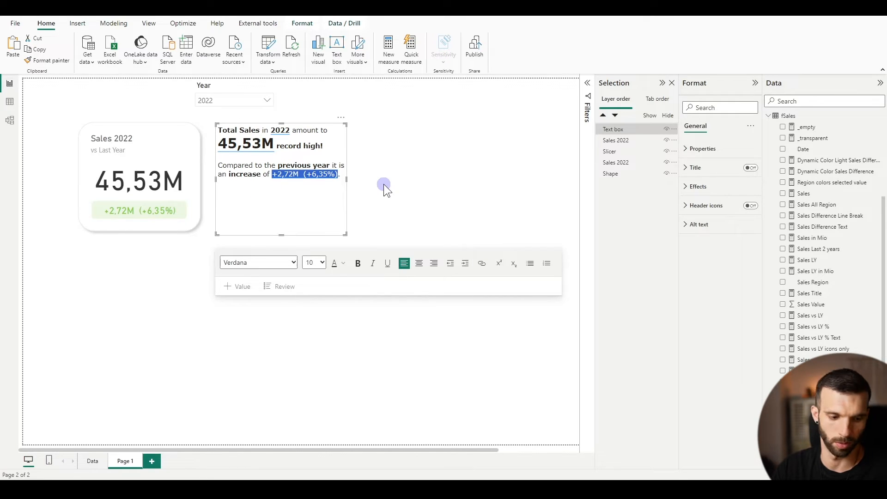
{"action": "left_click", "coordinate": [322, 263]}
{"action": "left_click", "coordinate": [315, 322]}
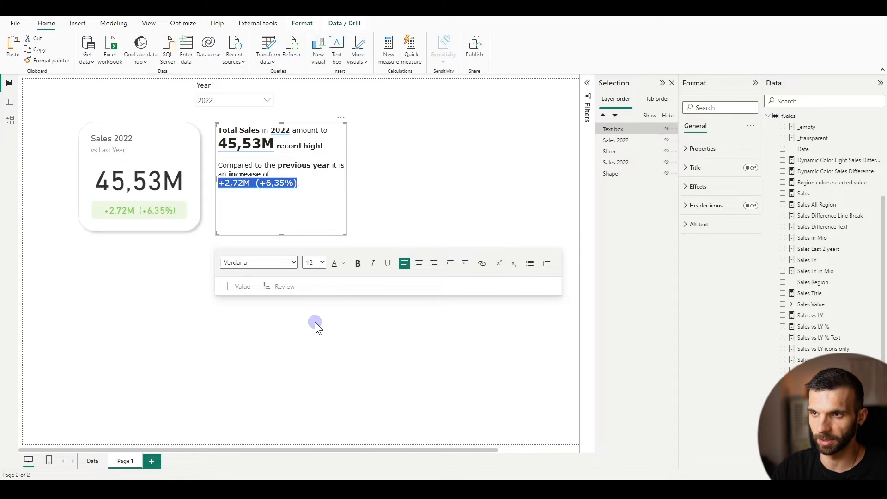
{"action": "left_click_drag", "start_coordinate": [345, 178], "coordinate": [356, 181]}
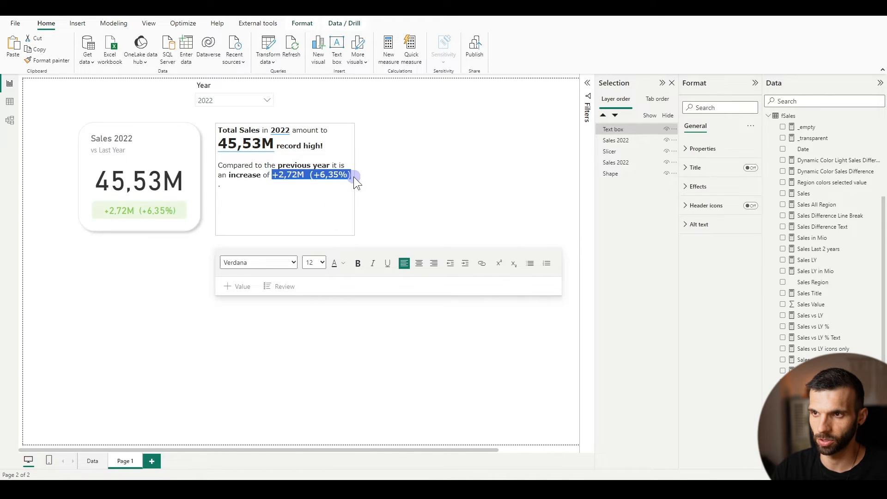
Colour all text in the summary text box dark grey and widen the box a little more
{"action": "left_click", "coordinate": [295, 156]}
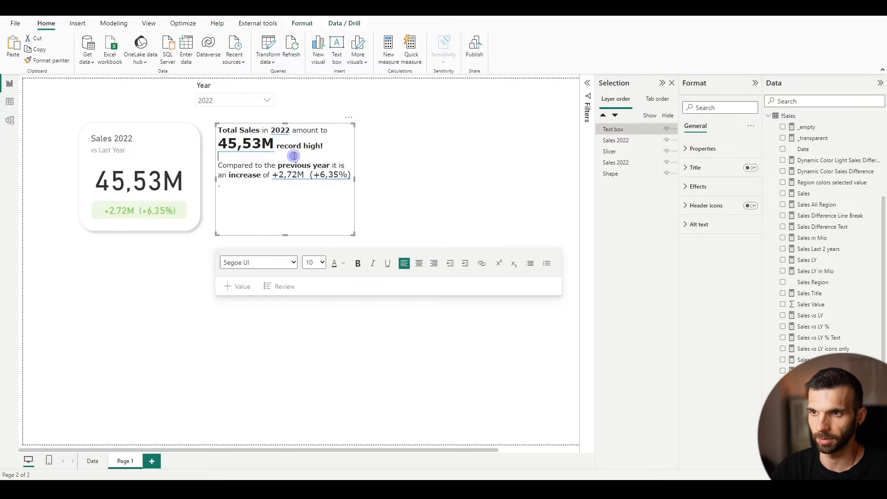
{"action": "key", "text": "ctrl+a"}
{"action": "left_click", "coordinate": [343, 262]}
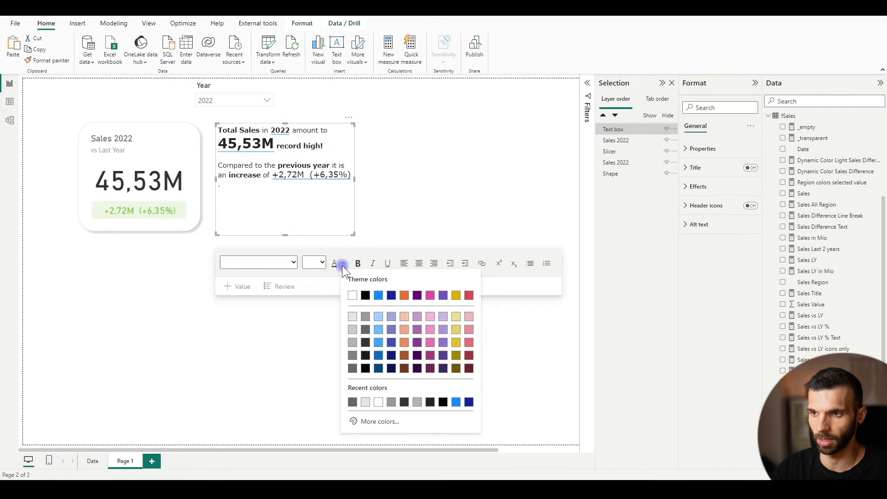
{"action": "left_click", "coordinate": [365, 329]}
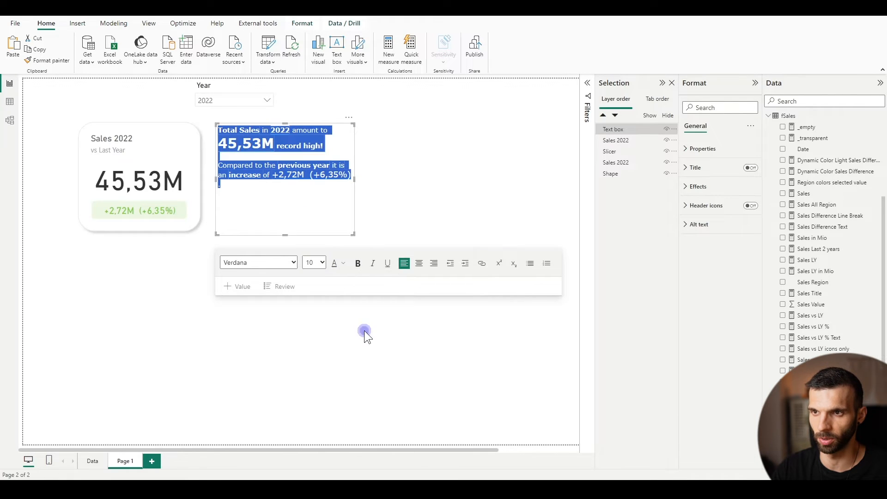
{"action": "left_click", "coordinate": [360, 182]}
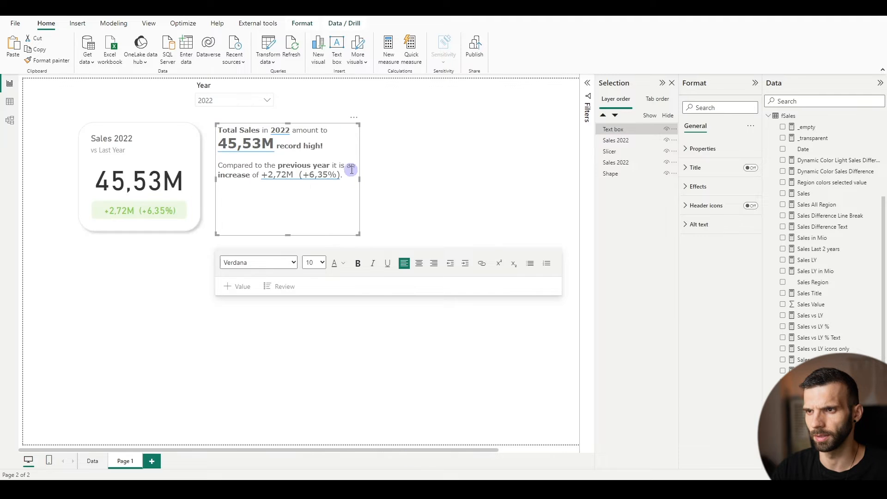
Insert a line break before "an increase", shrink the text box height to its text, and move it away from the card
{"action": "left_click", "coordinate": [346, 166]}
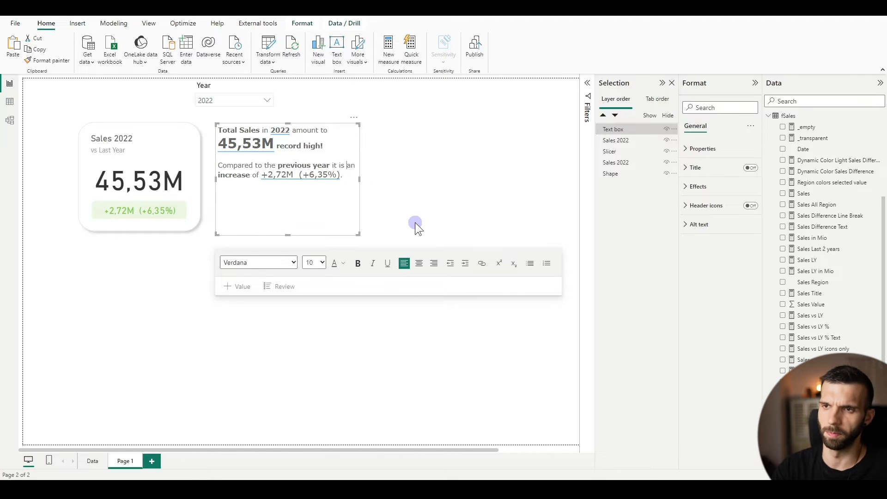
{"action": "key", "text": "shift+Return"}
{"action": "left_click", "coordinate": [223, 174]}
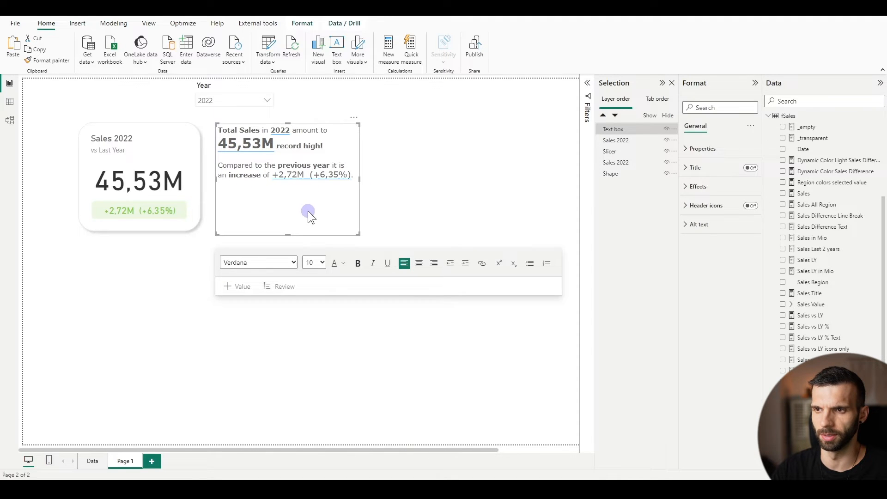
{"action": "left_click_drag", "start_coordinate": [290, 235], "coordinate": [383, 171]}
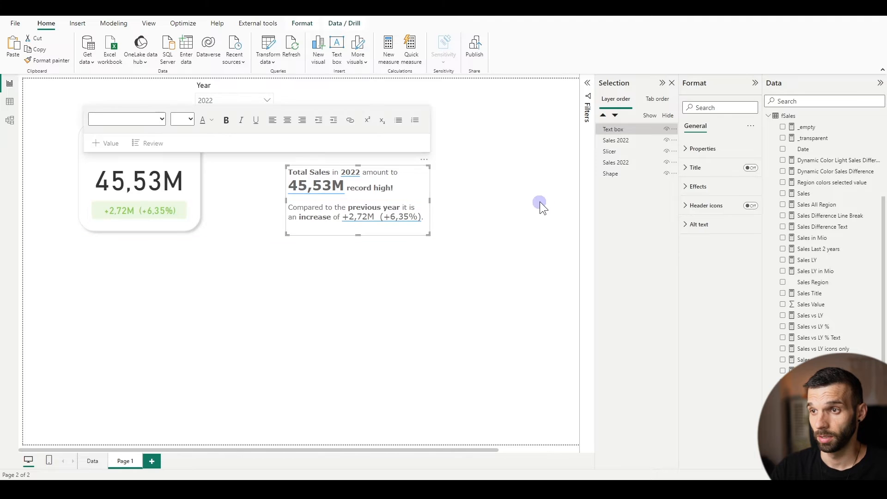
{"action": "left_click", "coordinate": [489, 207]}
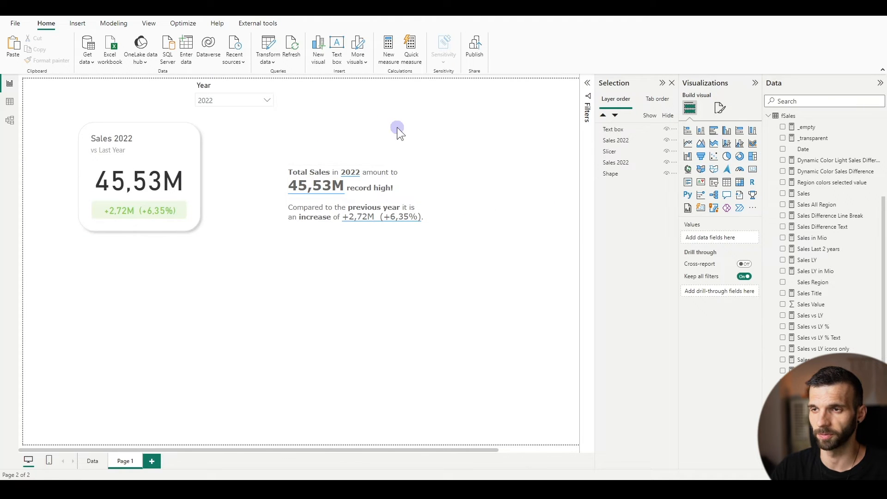
Add a new text box reading "WE ARE ROCKING IT" and colour its text white
{"action": "left_click", "coordinate": [331, 58]}
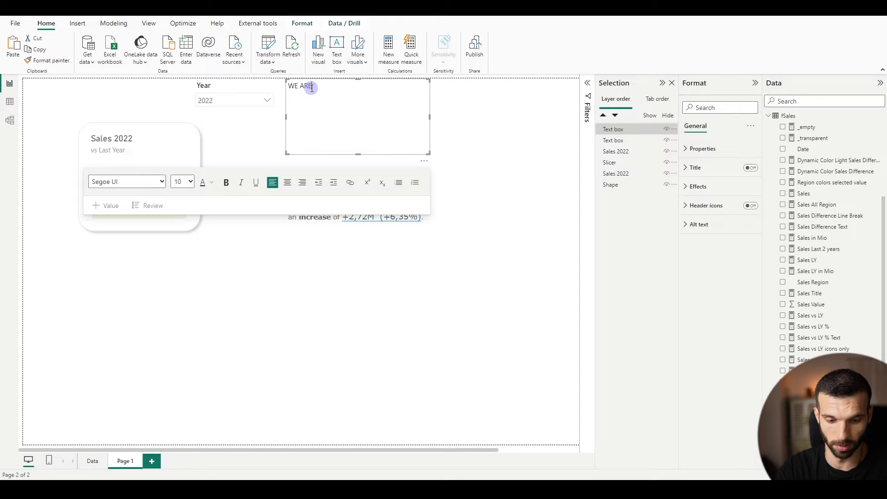
{"action": "triple_click", "coordinate": [311, 88]}
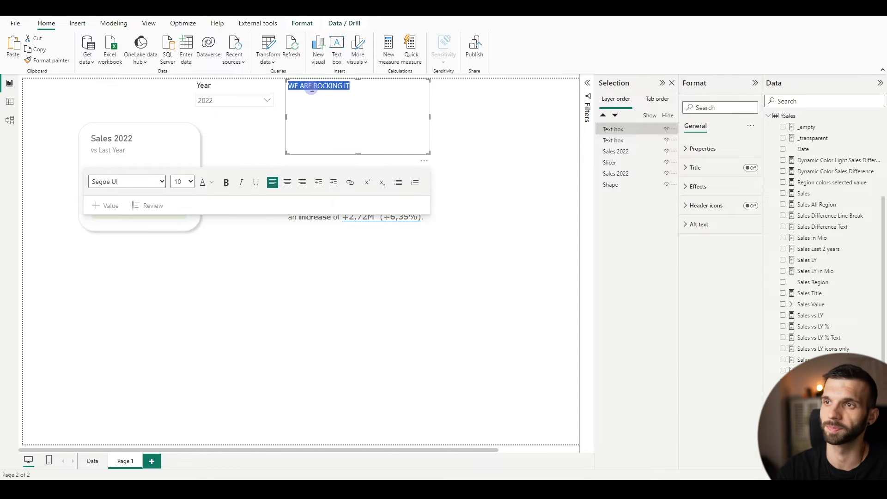
{"action": "left_click", "coordinate": [214, 181]}
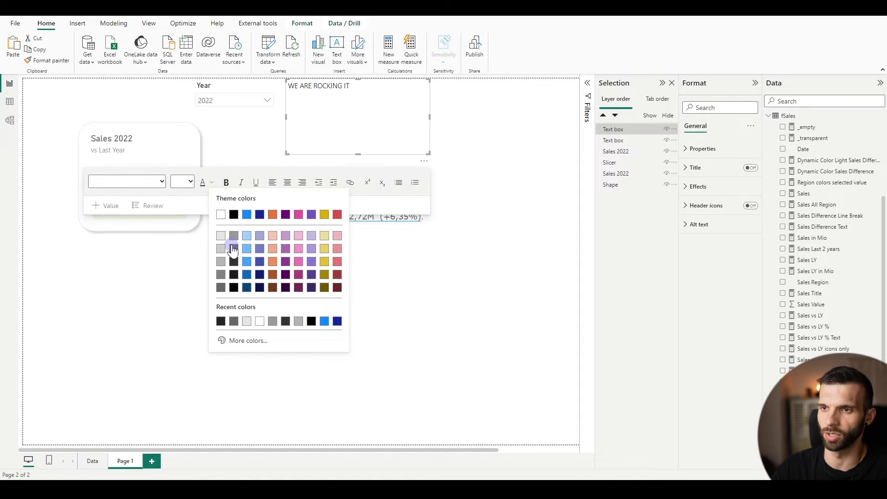
{"action": "left_click", "coordinate": [221, 216]}
Set the "WE ARE ROCKING IT" heading to Verdana at font size 20
{"action": "left_click", "coordinate": [148, 183]}
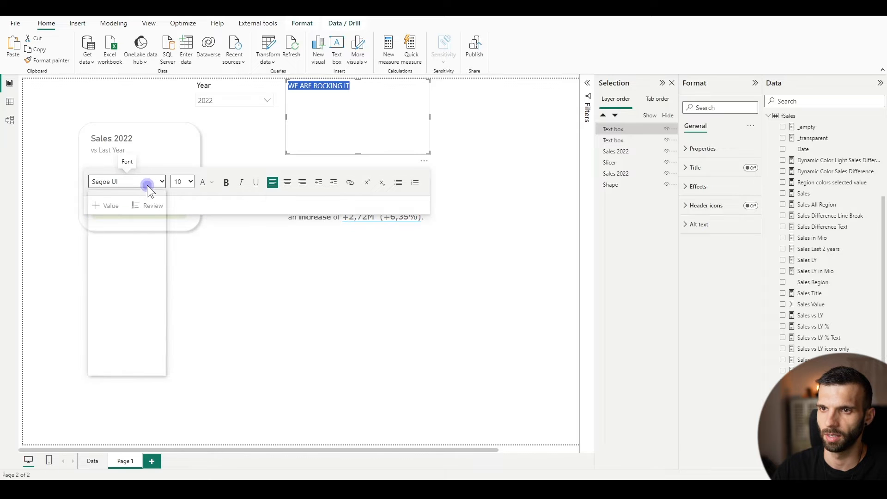
{"action": "scroll", "coordinate": [133, 302], "scroll_direction": "down", "scroll_amount": 2}
{"action": "left_click", "coordinate": [121, 360]}
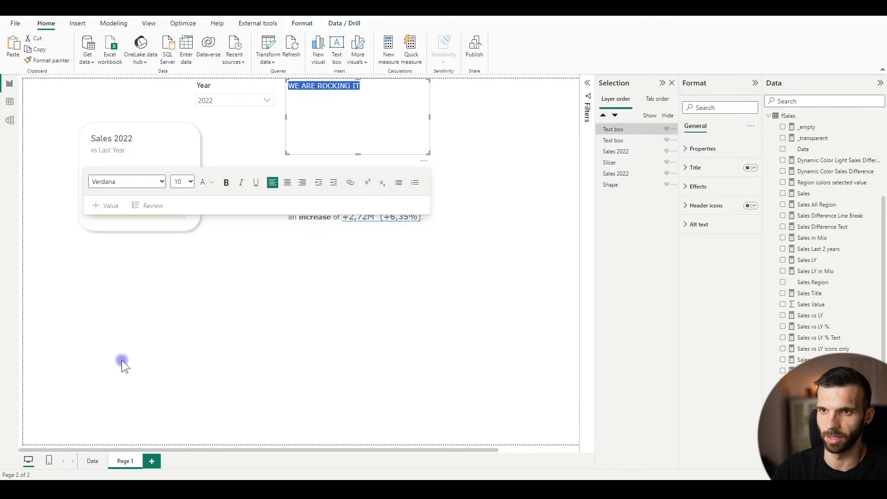
{"action": "left_click", "coordinate": [190, 182]}
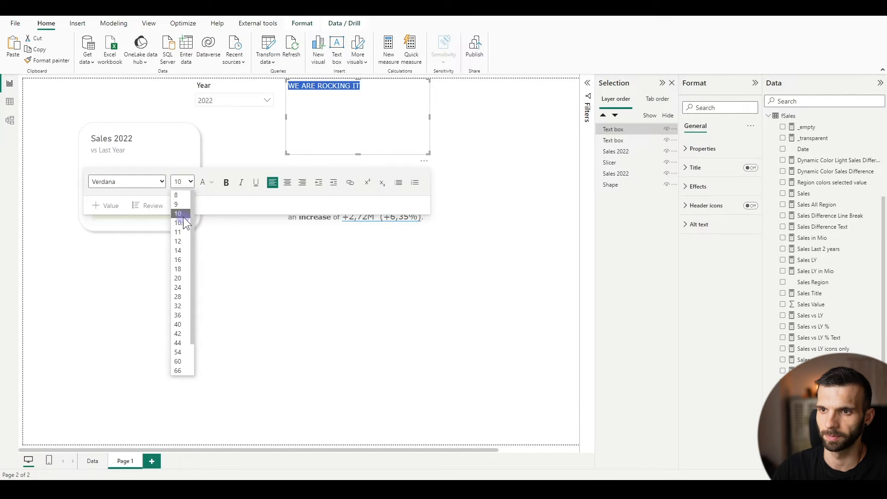
{"action": "left_click", "coordinate": [177, 280]}
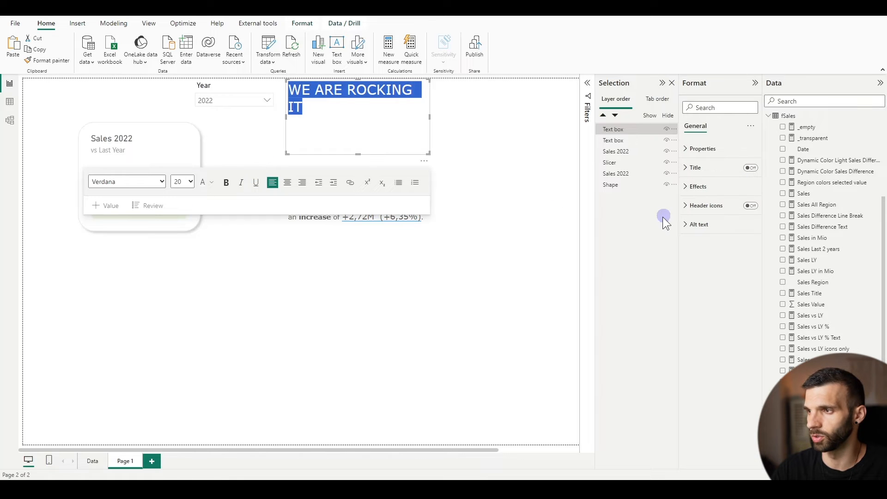
Give the heading text box a medium grey background and fit it as a one-line banner directly above the summary text
{"action": "left_click", "coordinate": [684, 187]}
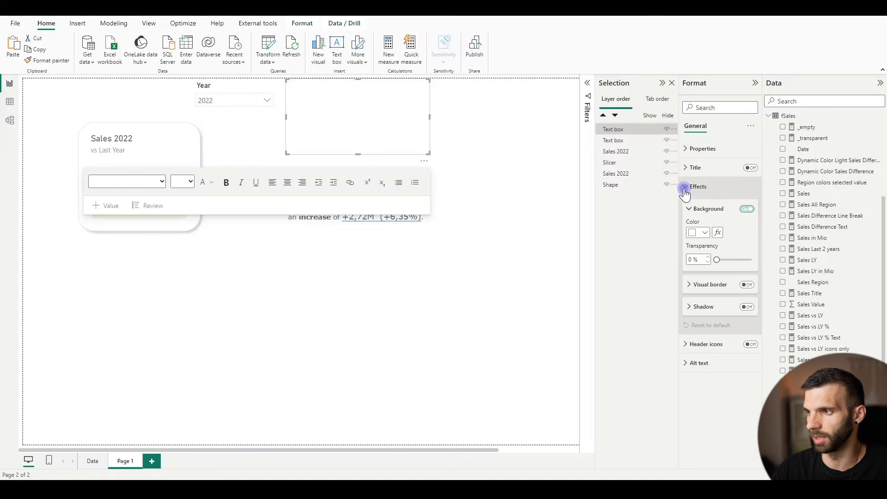
{"action": "left_click", "coordinate": [706, 232]}
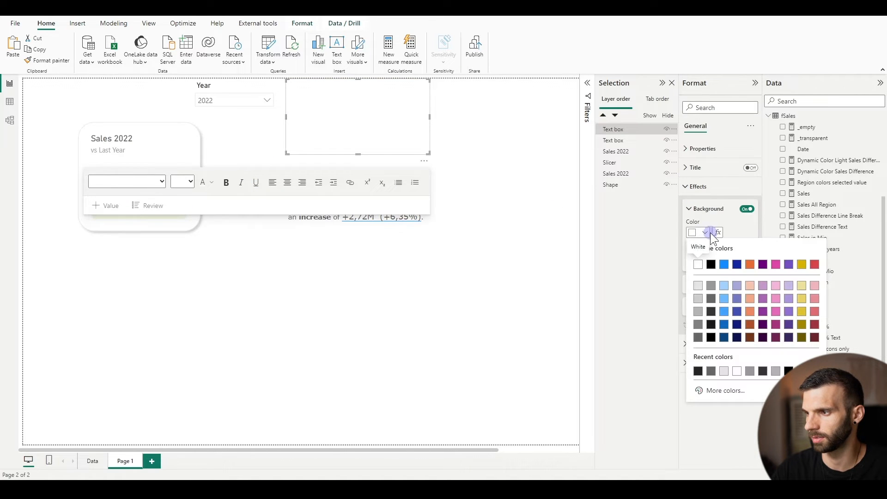
{"action": "left_click", "coordinate": [697, 313]}
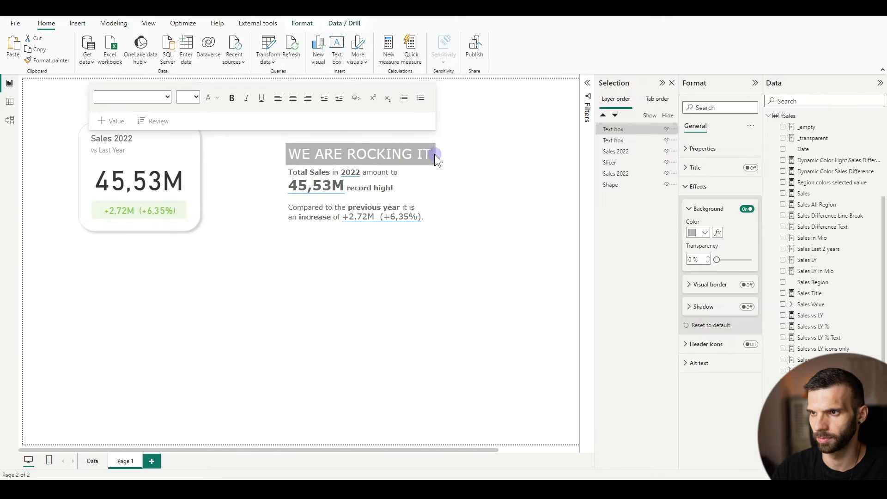
Reduce the heading's font size to 18, narrow its text box to match the summary, and centre the text
{"action": "left_click", "coordinate": [390, 154]}
{"action": "triple_click", "coordinate": [390, 155]}
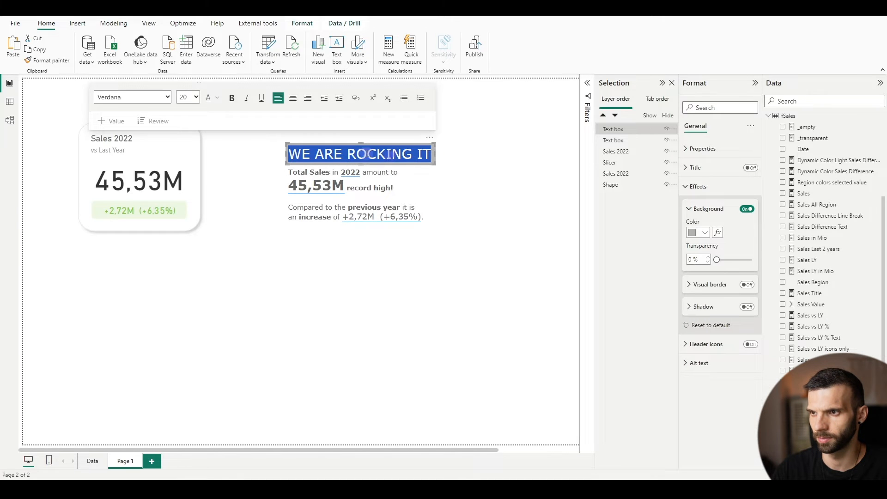
{"action": "left_click", "coordinate": [190, 98]}
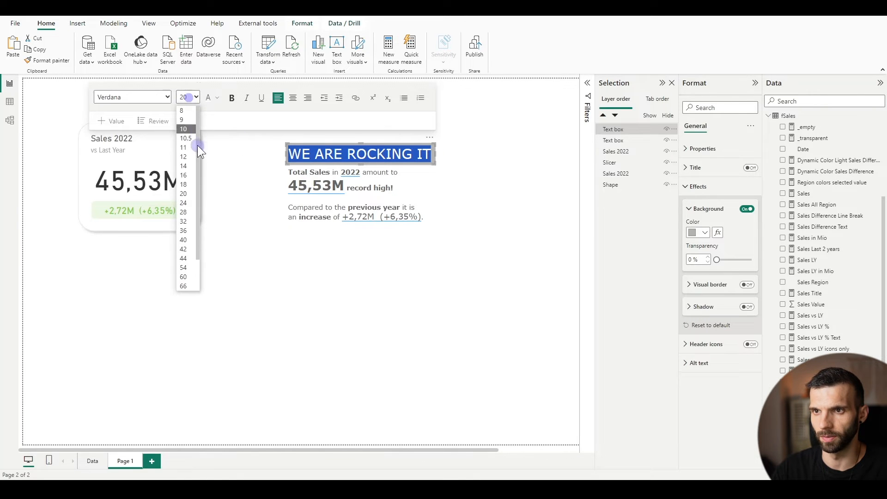
{"action": "left_click", "coordinate": [184, 185]}
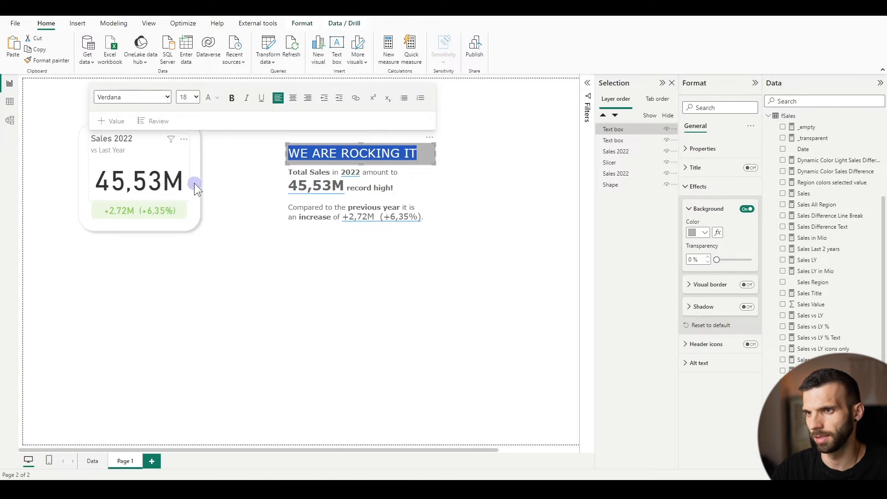
{"action": "left_click_drag", "start_coordinate": [439, 160], "coordinate": [424, 154]}
{"action": "left_click", "coordinate": [281, 103]}
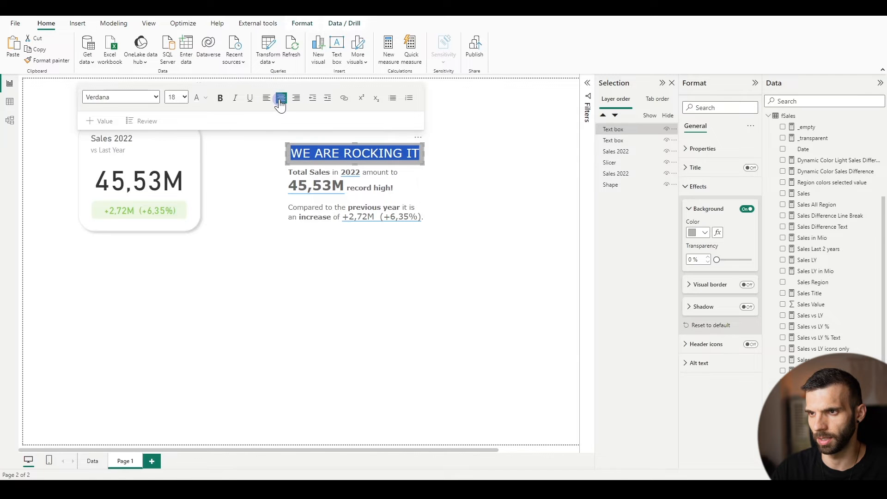
{"action": "left_click", "coordinate": [232, 231]}
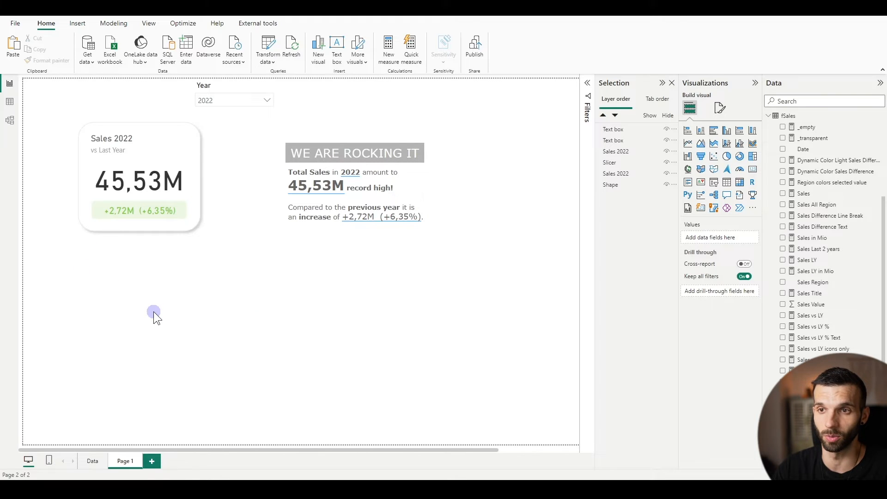
Add a new report page and rename Page 1 as "card"
{"action": "left_click", "coordinate": [152, 461]}
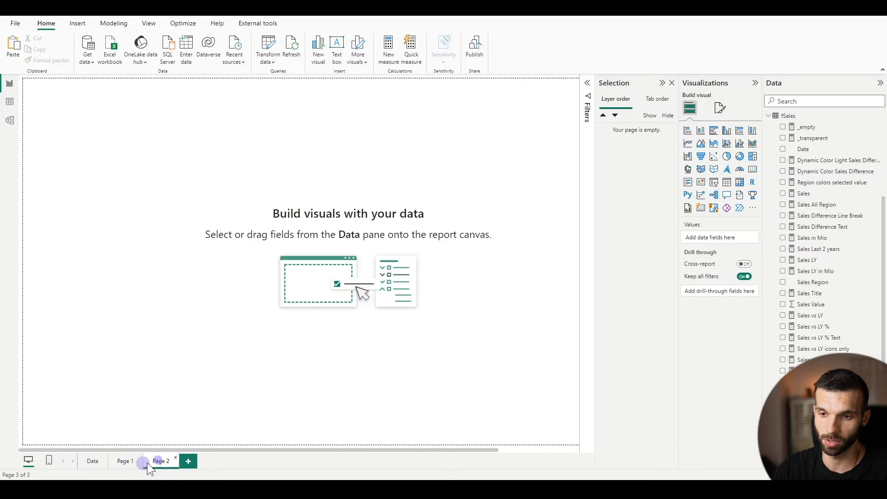
{"action": "double_click", "coordinate": [118, 462]}
{"action": "type", "text": "c"}
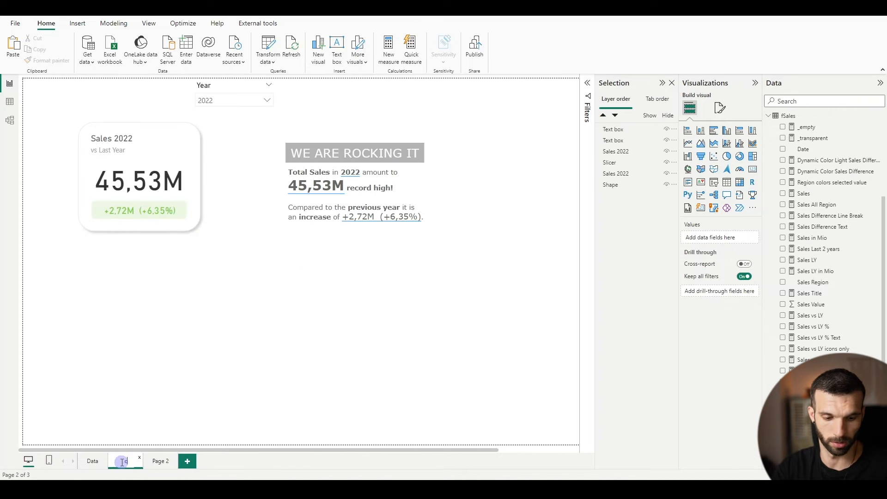
{"action": "type", "text": "ard"}
{"action": "key", "text": "Return"}
Group the sales value card, the difference card and the background shape on the card page
{"action": "left_click", "coordinate": [58, 117]}
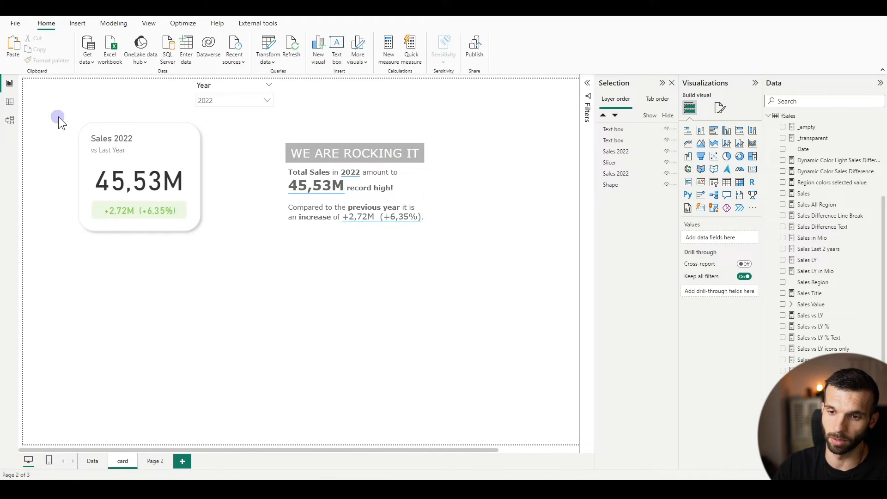
{"action": "left_click_drag", "start_coordinate": [50, 102], "coordinate": [95, 135]}
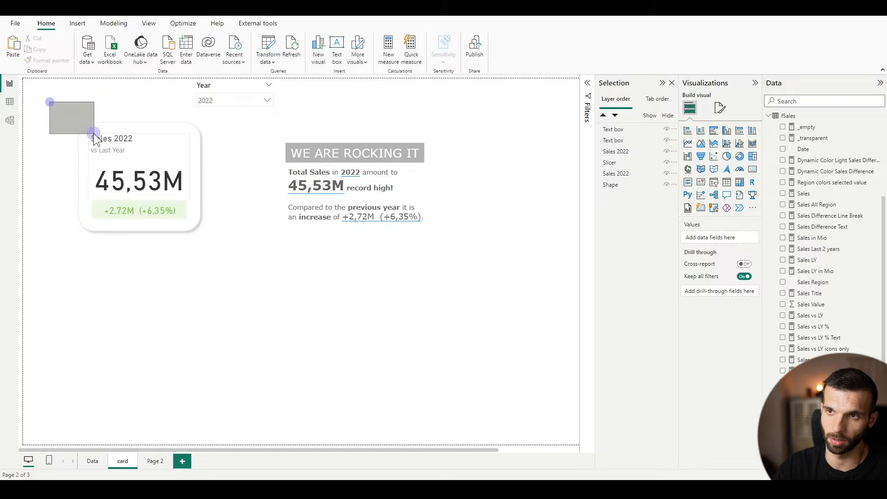
{"action": "left_click_drag", "start_coordinate": [50, 91], "coordinate": [233, 267]}
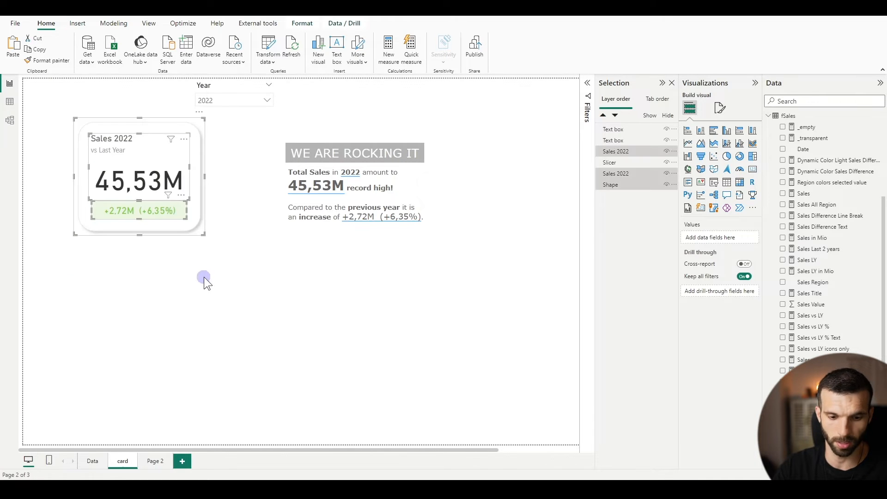
{"action": "key", "text": "ctrl+g"}
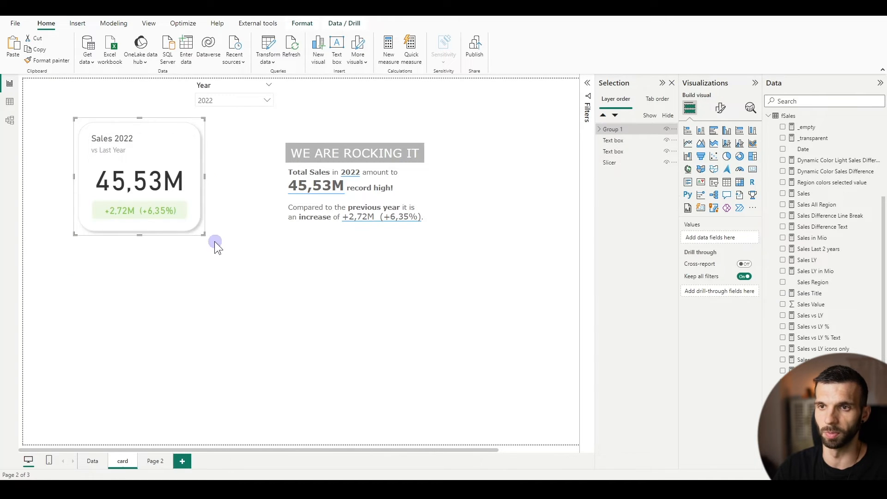
Copy the grouped sales card together with the Year slicer to Page 2, keeping the slicer in sync
{"action": "left_click", "coordinate": [216, 84], "text": "ctrl"}
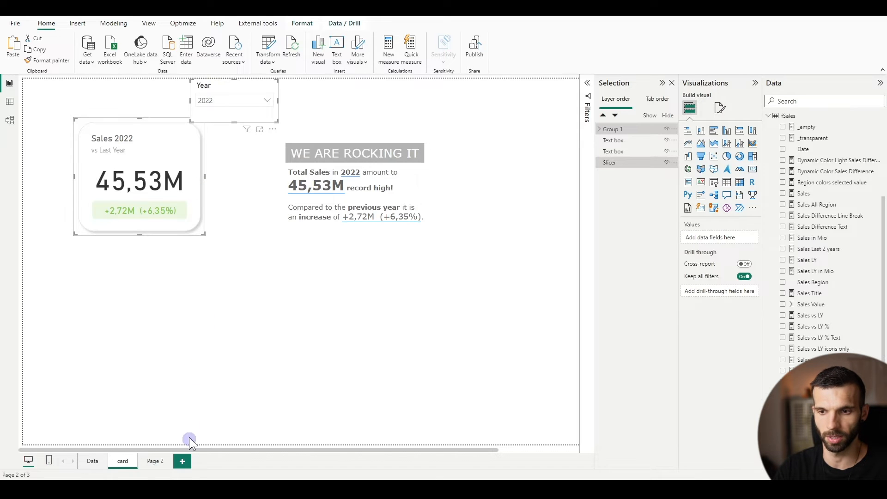
{"action": "left_click", "coordinate": [153, 461]}
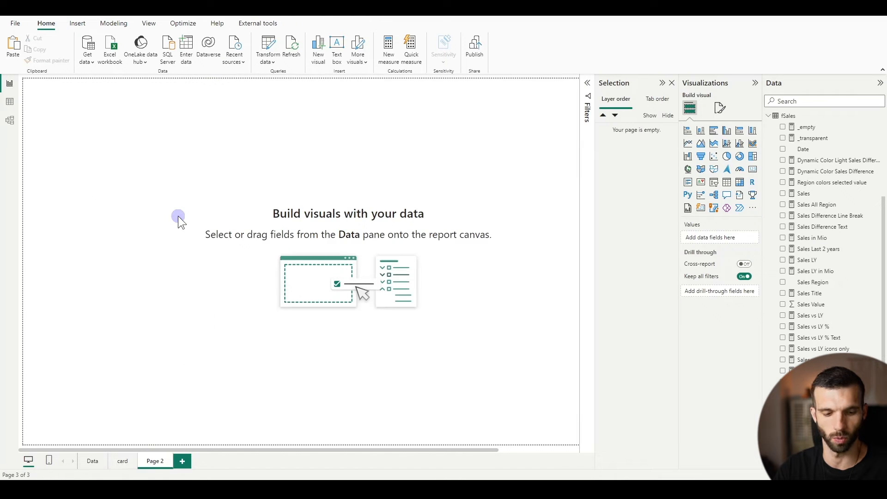
{"action": "key", "text": "ctrl+v"}
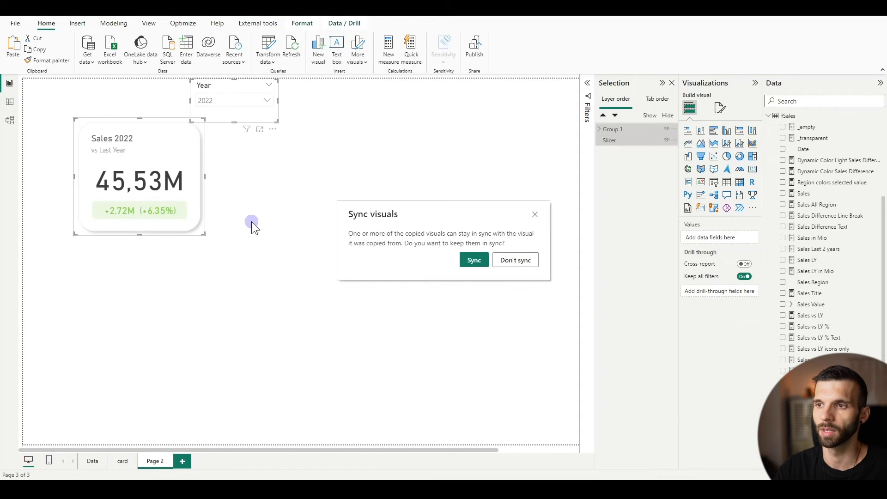
{"action": "left_click", "coordinate": [465, 261]}
{"action": "left_click", "coordinate": [273, 257]}
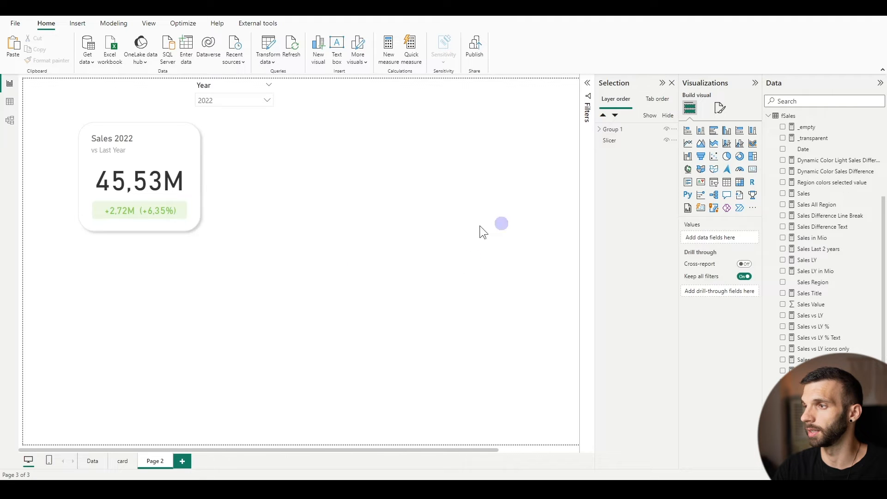
Add a line chart below the card with Month Short on the X-axis and Sales and Sales LY on the Y-axis
{"action": "left_click", "coordinate": [688, 146]}
{"action": "left_click_drag", "start_coordinate": [59, 273], "coordinate": [139, 300]}
{"action": "scroll", "coordinate": [804, 187], "scroll_direction": "up", "scroll_amount": 5}
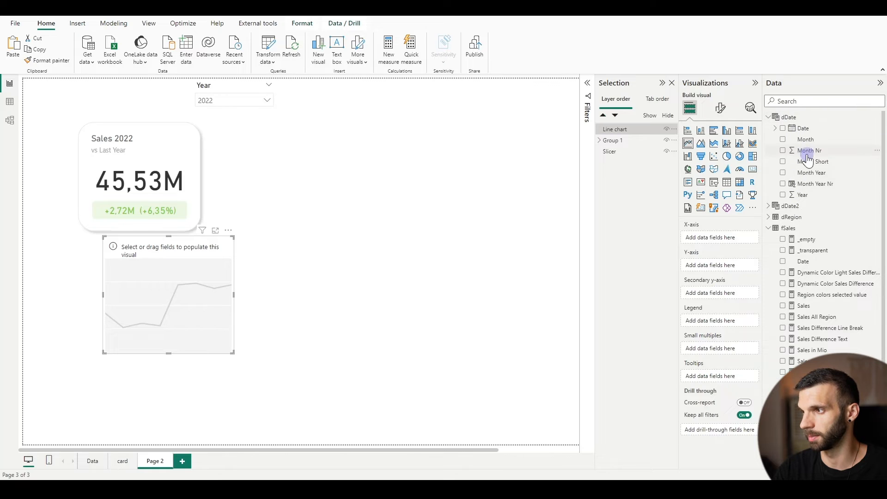
{"action": "left_click_drag", "start_coordinate": [806, 161], "coordinate": [705, 237]}
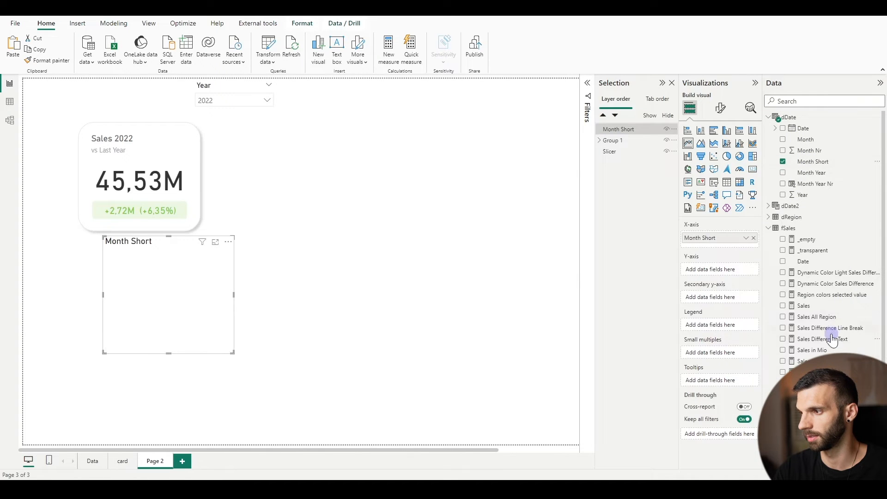
{"action": "left_click", "coordinate": [783, 305]}
{"action": "left_click", "coordinate": [781, 372]}
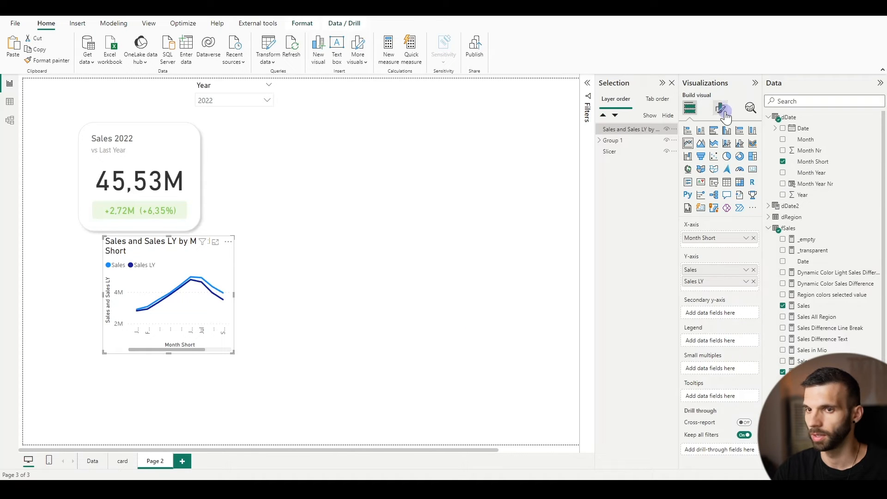
Turn off the X-axis and Y-axis titles of the line chart
{"action": "left_click", "coordinate": [711, 111]}
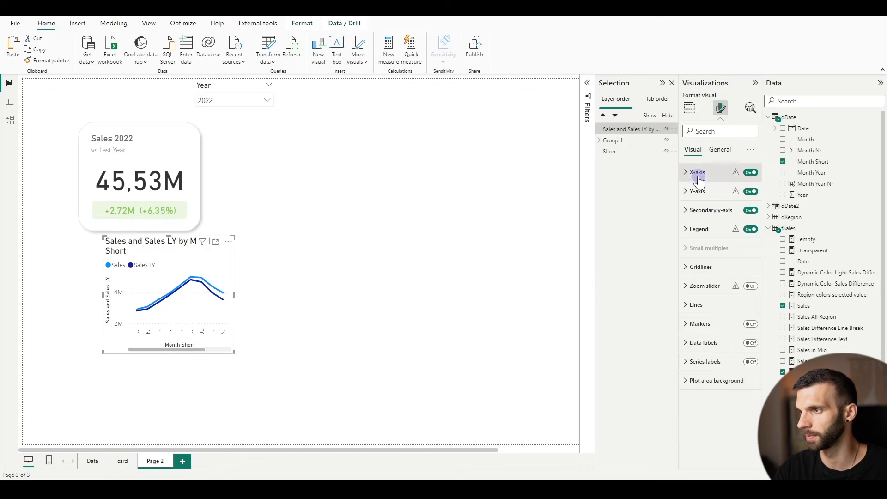
{"action": "left_click", "coordinate": [697, 176]}
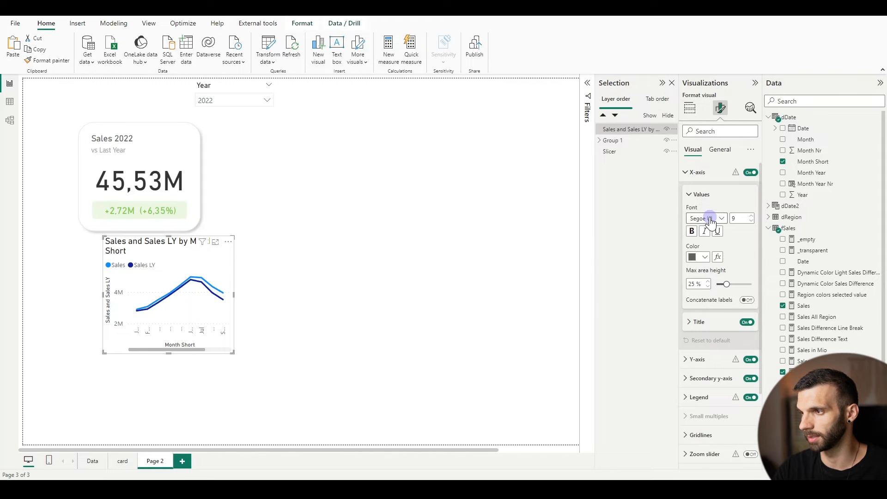
{"action": "left_click", "coordinate": [747, 322]}
{"action": "left_click", "coordinate": [695, 359]}
{"action": "scroll", "coordinate": [717, 307], "scroll_direction": "down", "scroll_amount": 3}
{"action": "left_click", "coordinate": [746, 364]}
Change the font of the line chart's X-axis and Y-axis values to DIN
{"action": "scroll", "coordinate": [700, 288], "scroll_direction": "up", "scroll_amount": 3}
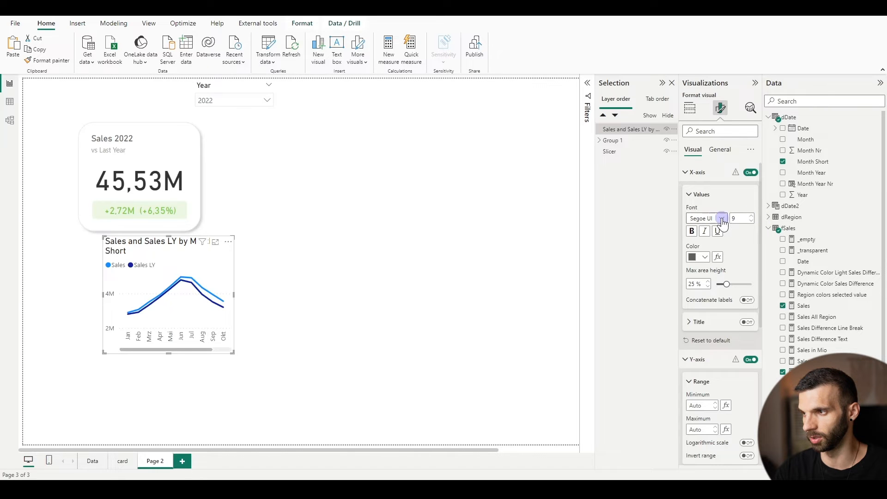
{"action": "left_click", "coordinate": [709, 219]}
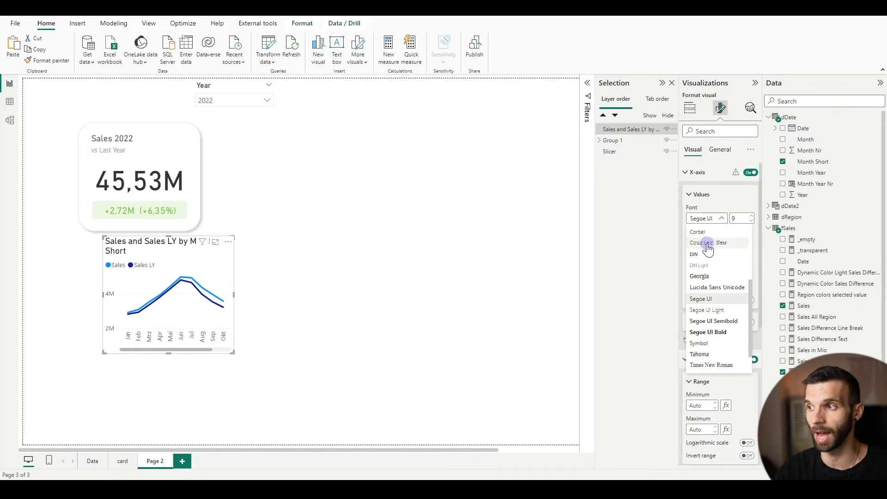
{"action": "left_click", "coordinate": [694, 254]}
{"action": "scroll", "coordinate": [727, 259], "scroll_direction": "down", "scroll_amount": 3}
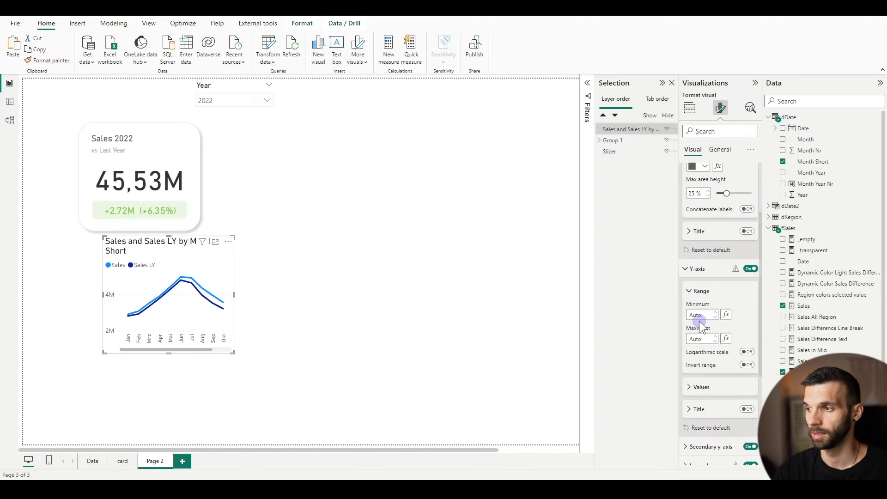
{"action": "left_click", "coordinate": [690, 386]}
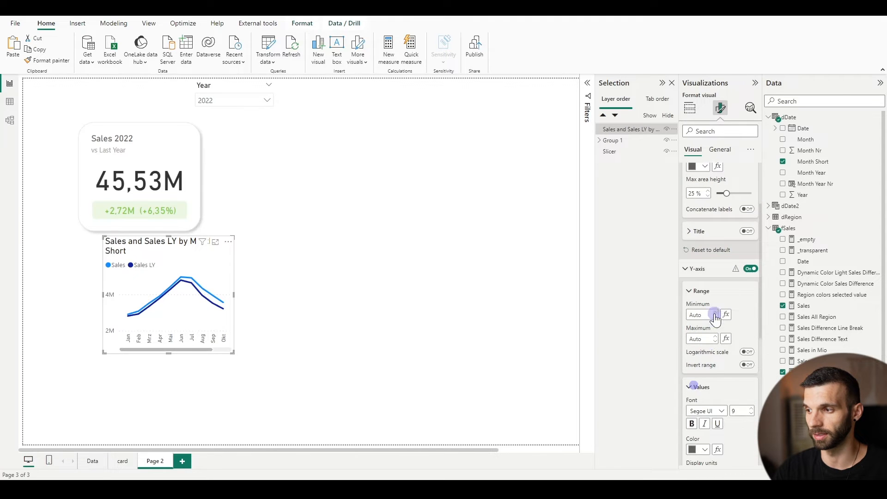
{"action": "scroll", "coordinate": [714, 317], "scroll_direction": "down", "scroll_amount": 2}
{"action": "left_click", "coordinate": [705, 325]}
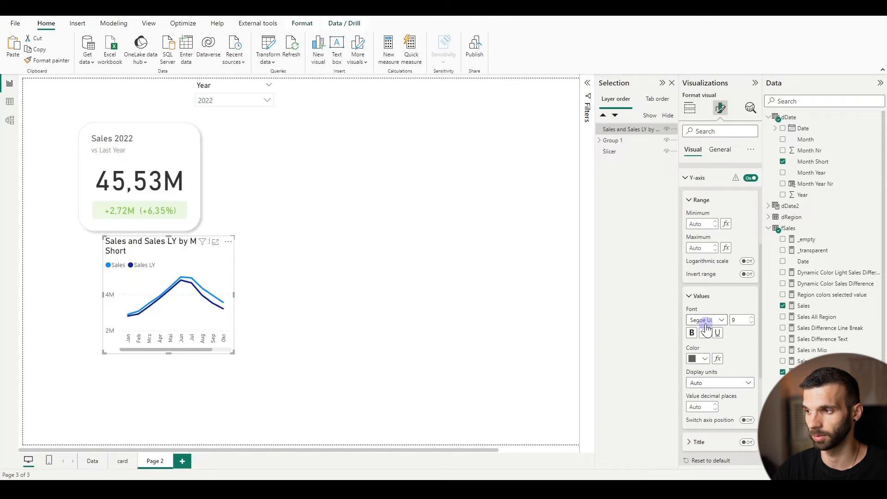
{"action": "left_click", "coordinate": [699, 358]}
{"action": "left_click", "coordinate": [691, 335]}
{"action": "left_click", "coordinate": [108, 298]}
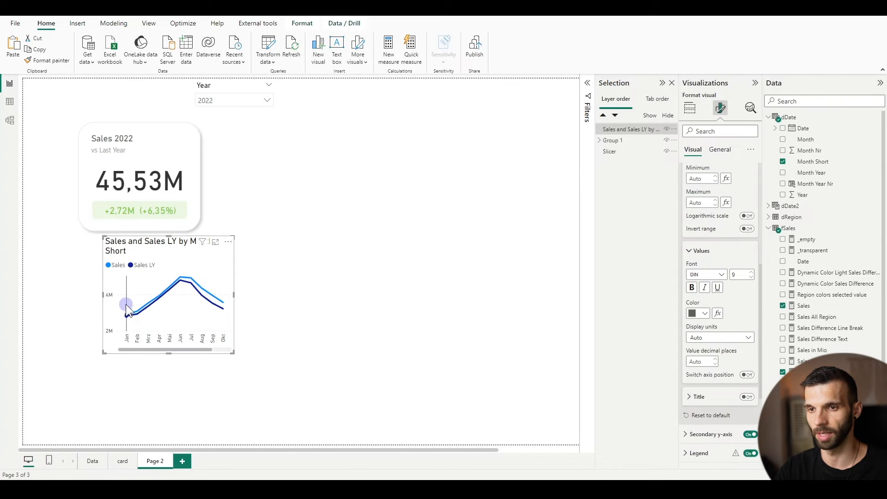
Turn off the chart's secondary y-axis and set the legend style to Marker
{"action": "scroll", "coordinate": [714, 251], "scroll_direction": "down", "scroll_amount": 3}
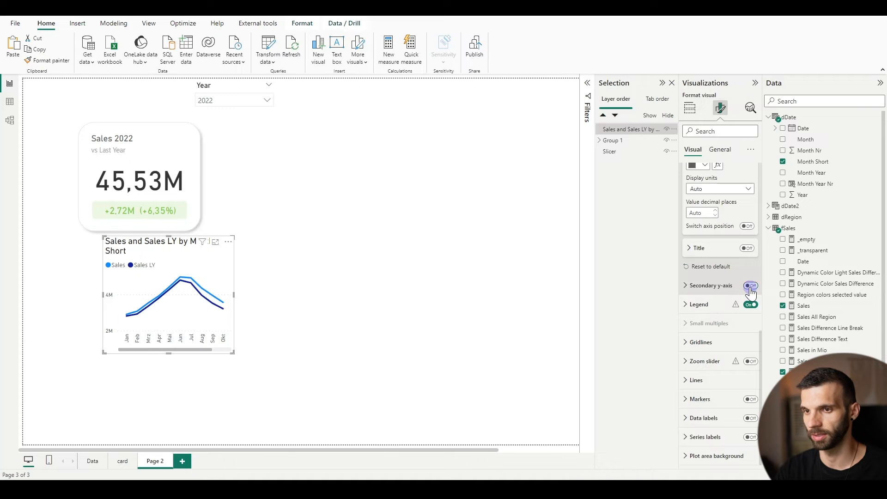
{"action": "left_click", "coordinate": [718, 298]}
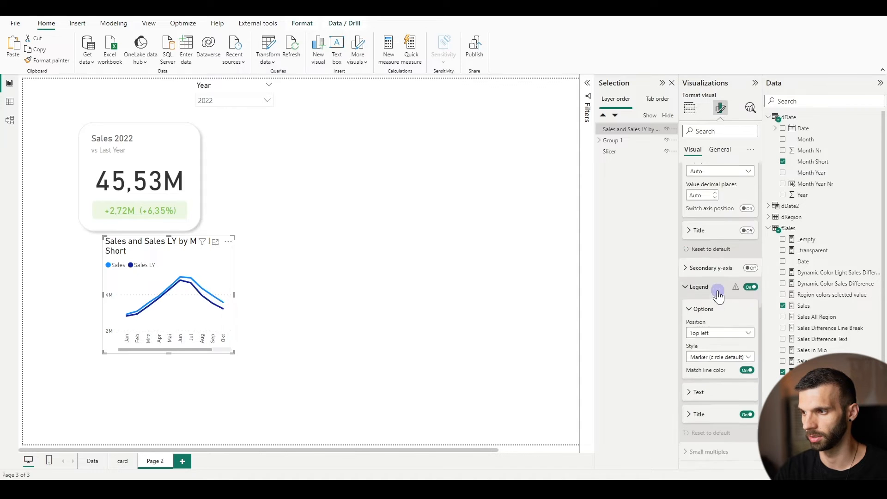
{"action": "scroll", "coordinate": [718, 296], "scroll_direction": "down", "scroll_amount": 3}
{"action": "left_click", "coordinate": [711, 236]}
{"action": "left_click", "coordinate": [710, 260]}
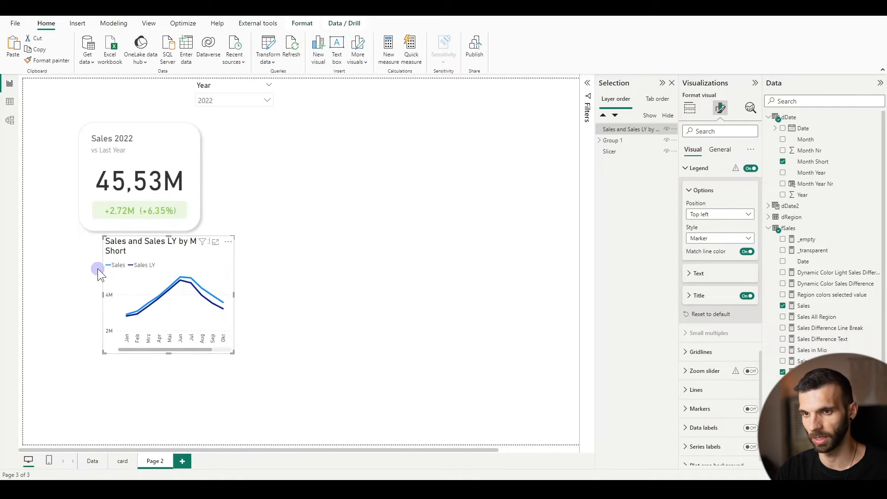
Set the legend text colour of the line chart to dark grey
{"action": "left_click", "coordinate": [699, 273]}
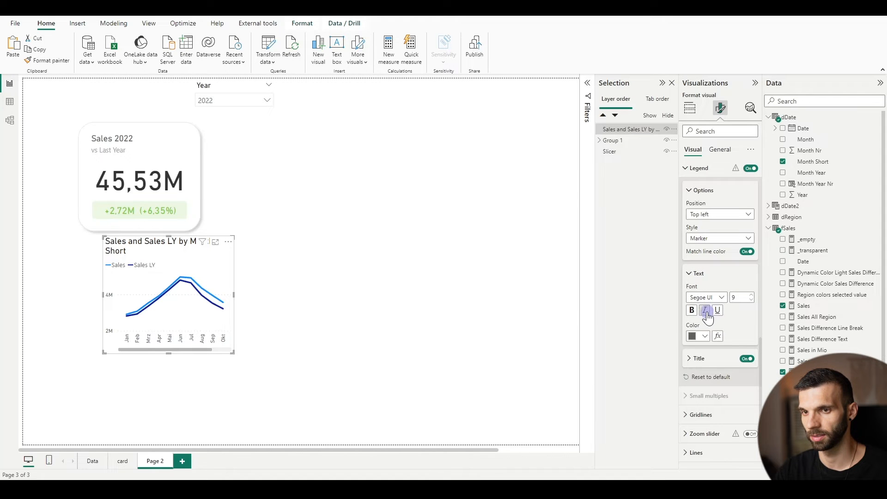
{"action": "left_click", "coordinate": [705, 336]}
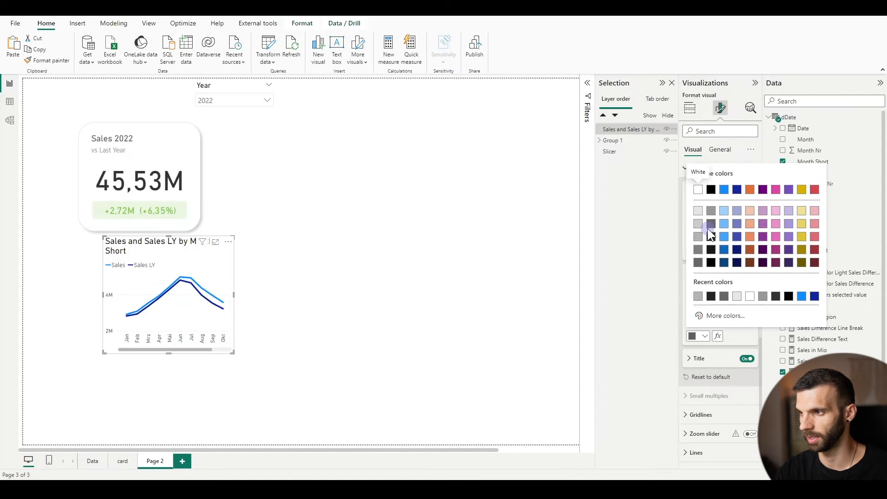
{"action": "left_click", "coordinate": [711, 225]}
Turn off the horizontal gridlines of the line chart
{"action": "scroll", "coordinate": [695, 328], "scroll_direction": "down", "scroll_amount": 2}
{"action": "left_click", "coordinate": [697, 340]}
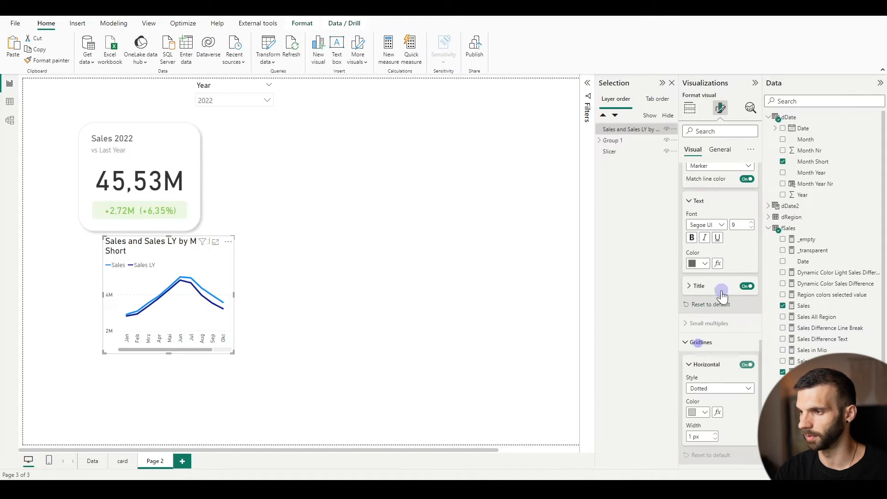
{"action": "scroll", "coordinate": [735, 290], "scroll_direction": "down", "scroll_amount": 2}
{"action": "left_click", "coordinate": [747, 273]}
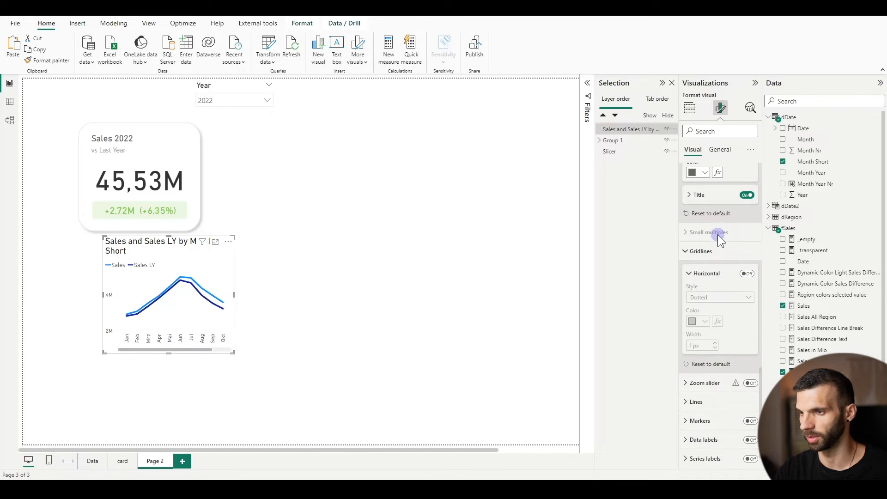
Format the Sales LY line with a 1 px stroke width and a light grey colour
{"action": "scroll", "coordinate": [735, 287], "scroll_direction": "down", "scroll_amount": 1}
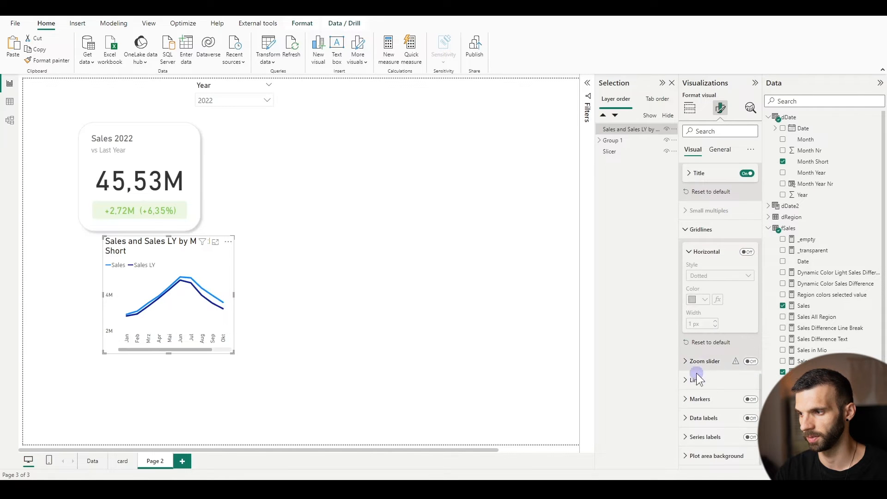
{"action": "left_click", "coordinate": [697, 379]}
{"action": "scroll", "coordinate": [728, 310], "scroll_direction": "down", "scroll_amount": 5}
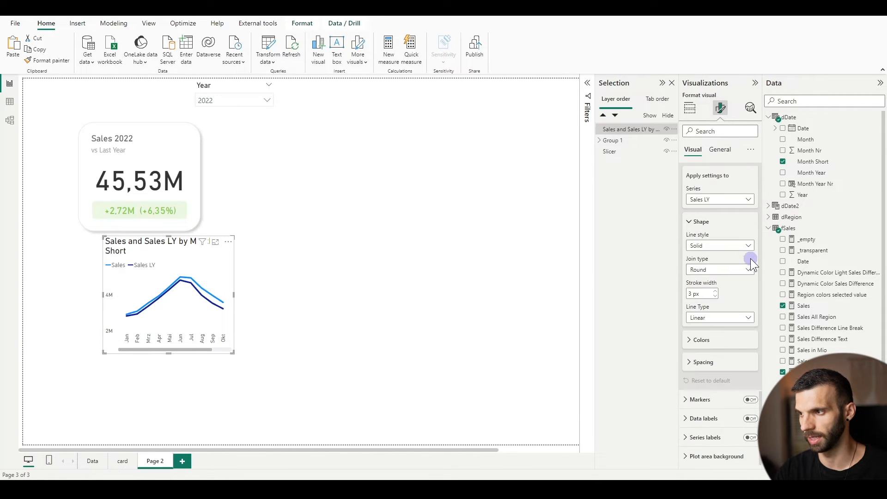
{"action": "left_click", "coordinate": [714, 299]}
{"action": "left_click", "coordinate": [714, 300]}
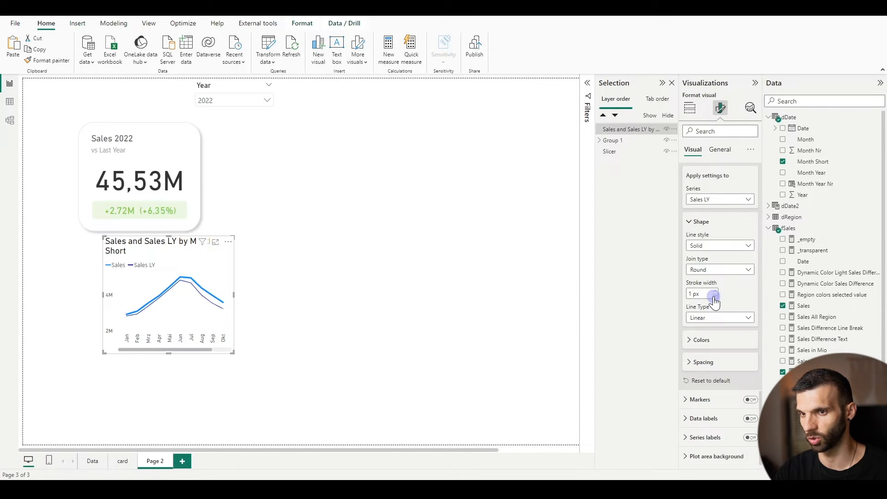
{"action": "left_click", "coordinate": [689, 341]}
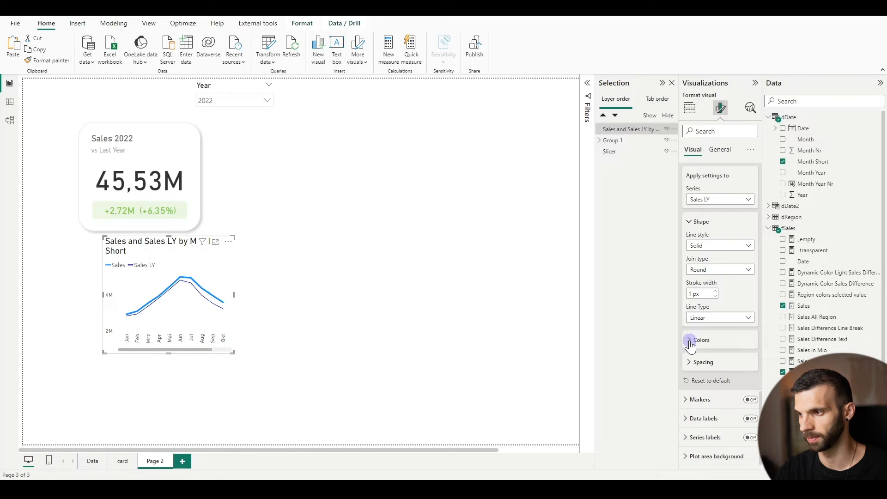
{"action": "left_click", "coordinate": [696, 363]}
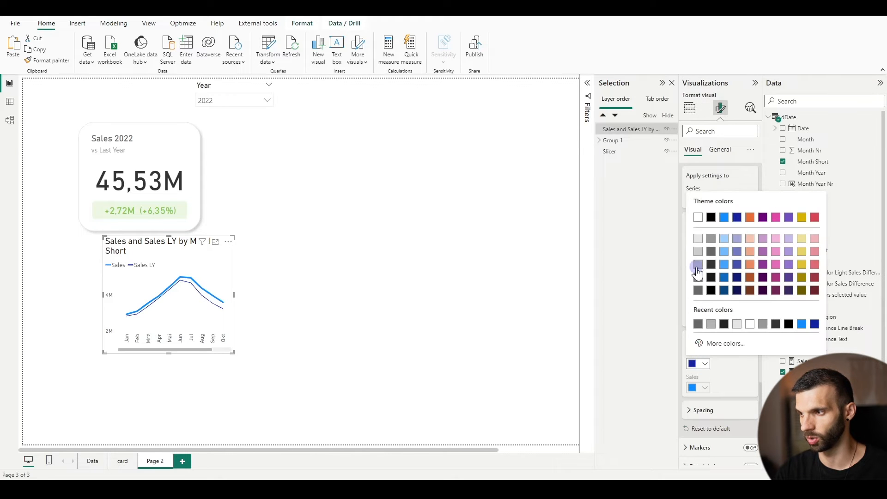
{"action": "left_click", "coordinate": [698, 264]}
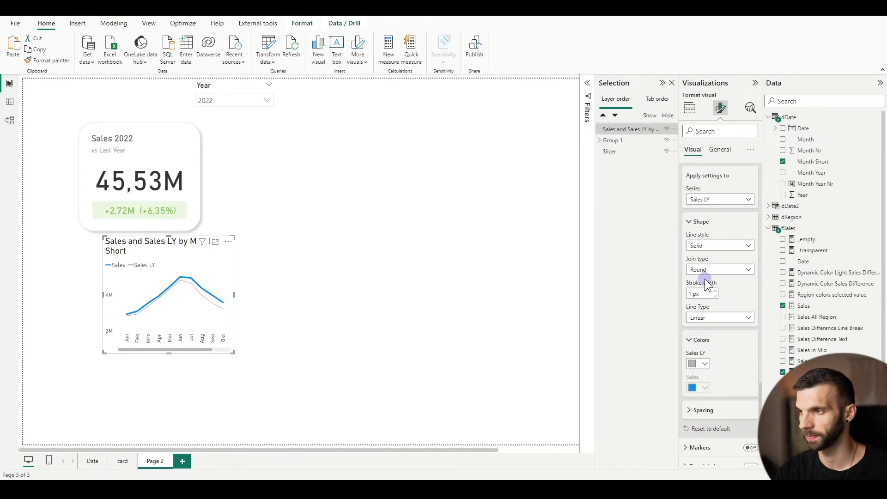
Format the Sales line with a 2 px stroke width and the colour Black, 20% lighter
{"action": "scroll", "coordinate": [707, 283], "scroll_direction": "up", "scroll_amount": 2}
{"action": "left_click", "coordinate": [711, 244]}
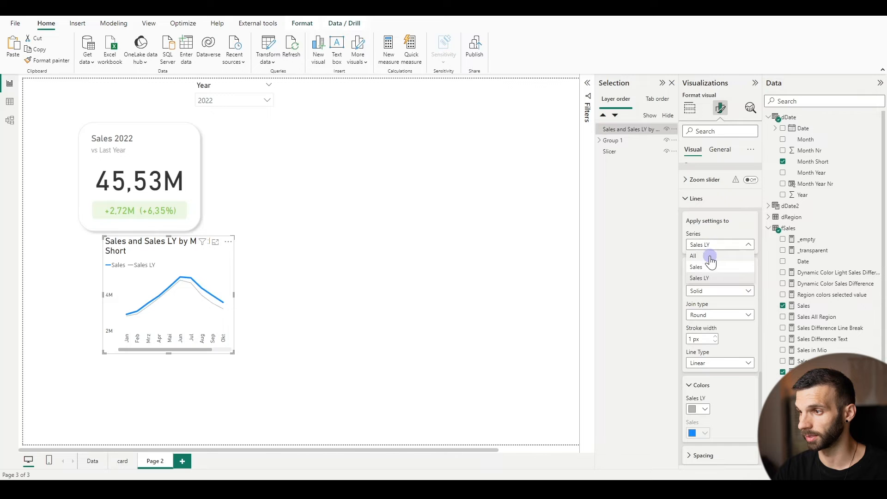
{"action": "left_click", "coordinate": [702, 267]}
{"action": "scroll", "coordinate": [707, 286], "scroll_direction": "down", "scroll_amount": 2}
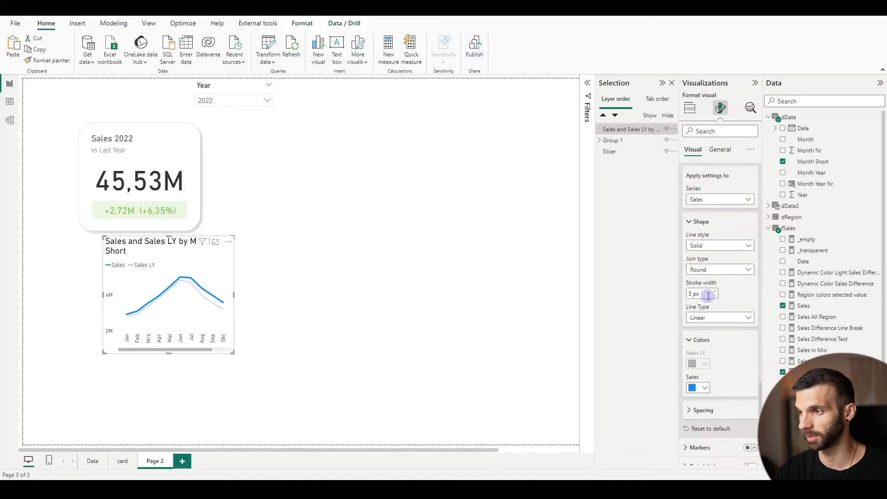
{"action": "left_click", "coordinate": [715, 296]}
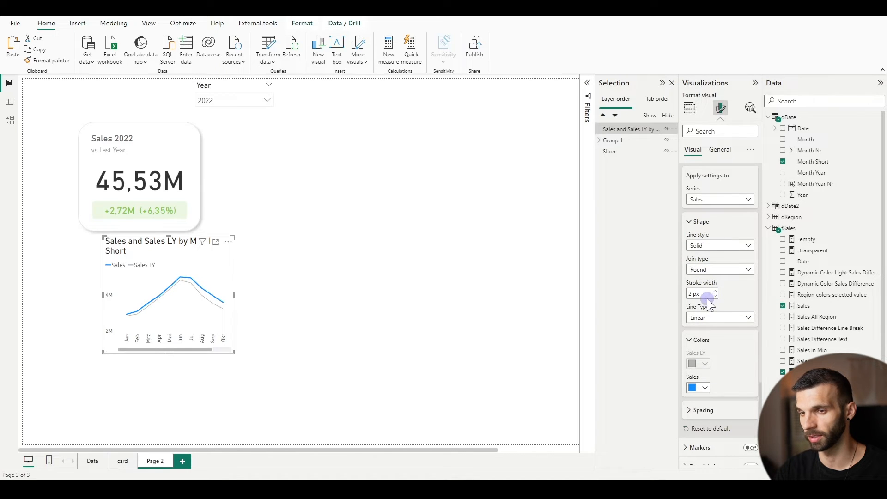
{"action": "left_click", "coordinate": [706, 389]}
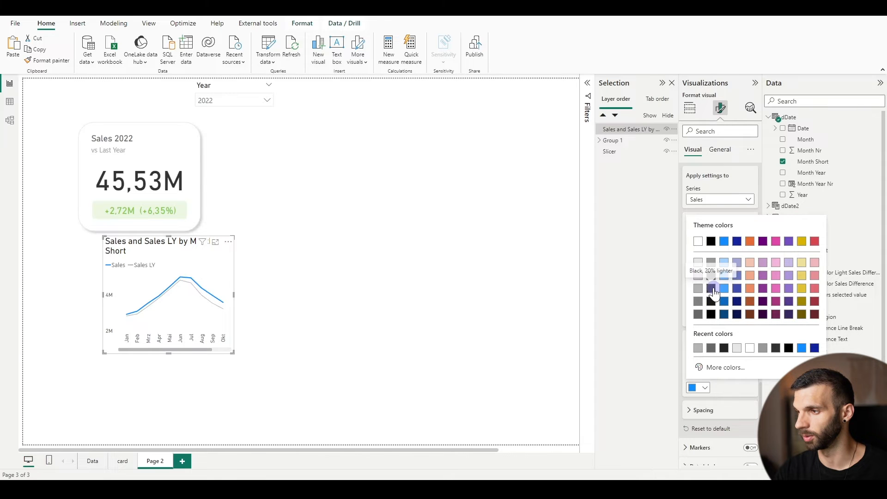
{"action": "left_click", "coordinate": [712, 288]}
Widen the line chart to show all twelve months and give it the dark grey title "Sales Over Time"
{"action": "left_click_drag", "start_coordinate": [234, 294], "coordinate": [279, 295]}
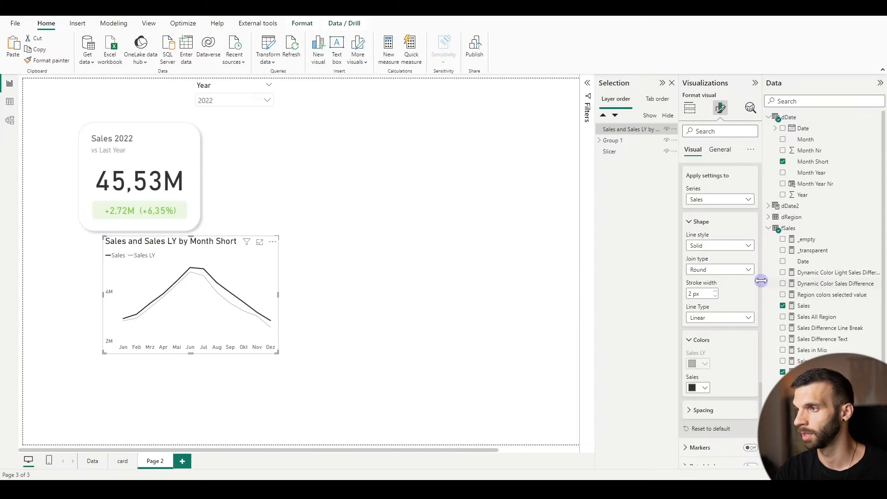
{"action": "scroll", "coordinate": [730, 194], "scroll_direction": "up", "scroll_amount": 4}
{"action": "left_click", "coordinate": [725, 155]}
{"action": "left_click", "coordinate": [696, 192]}
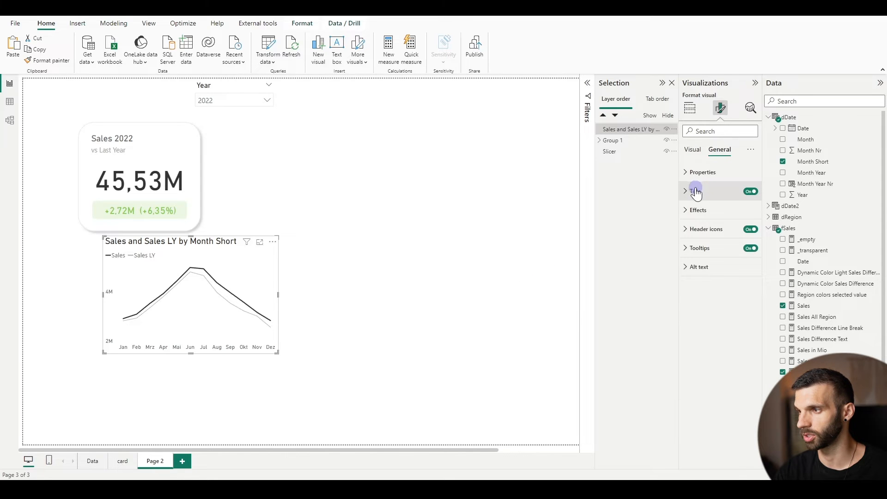
{"action": "left_click", "coordinate": [702, 236]}
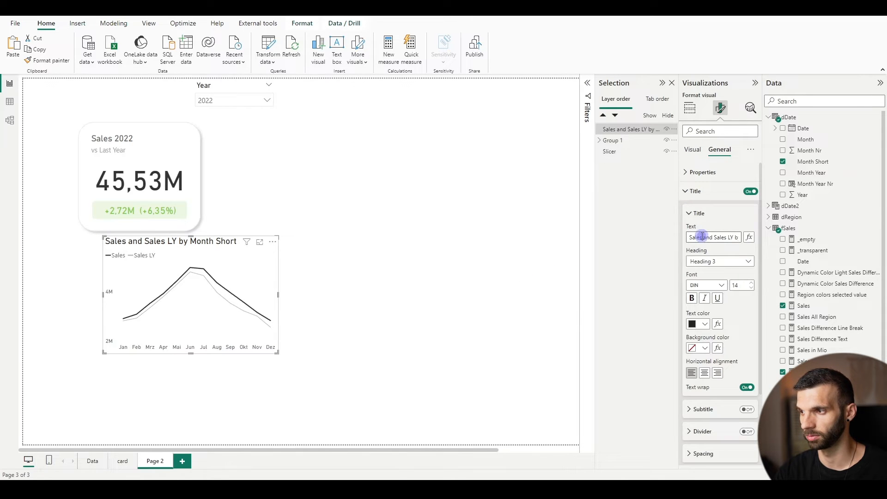
{"action": "key", "text": "ctrl+a"}
{"action": "type", "text": "Sa"}
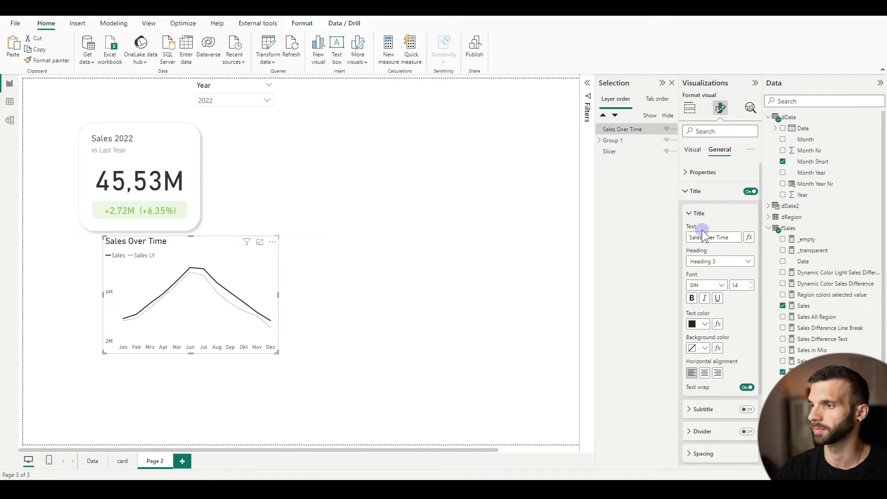
{"action": "left_click", "coordinate": [700, 326]}
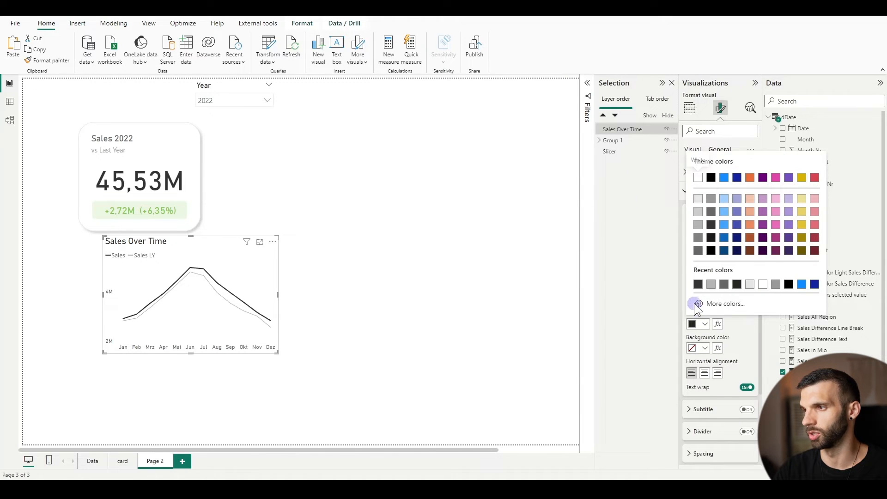
{"action": "left_click", "coordinate": [710, 221]}
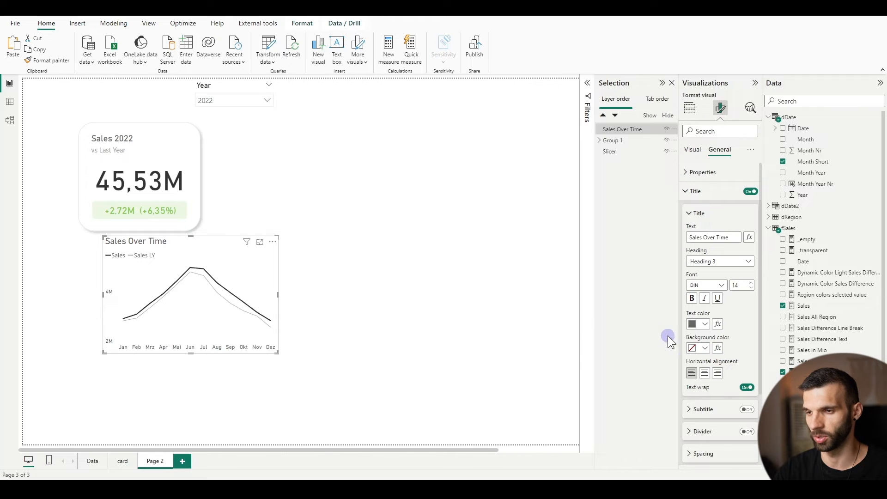
Rename the line chart's Y-axis values from Sales to "Current Year" and from Sales LY to "Last Year"
{"action": "left_click", "coordinate": [688, 106]}
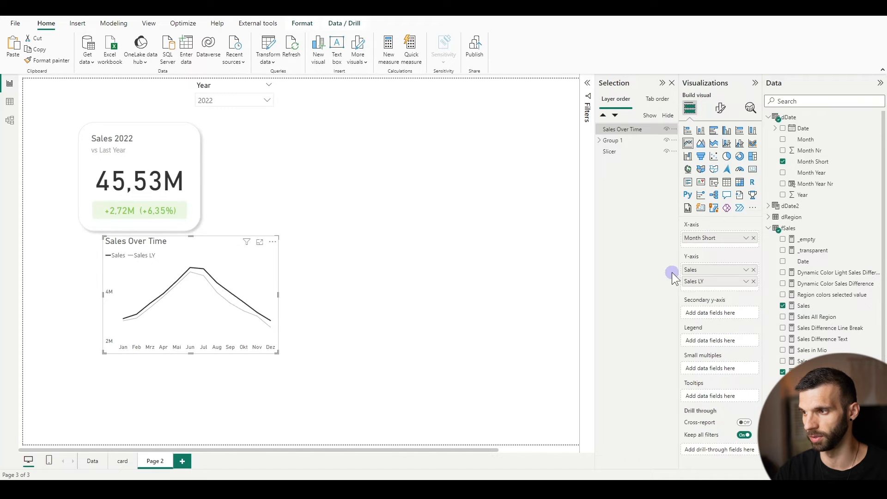
{"action": "double_click", "coordinate": [695, 270]}
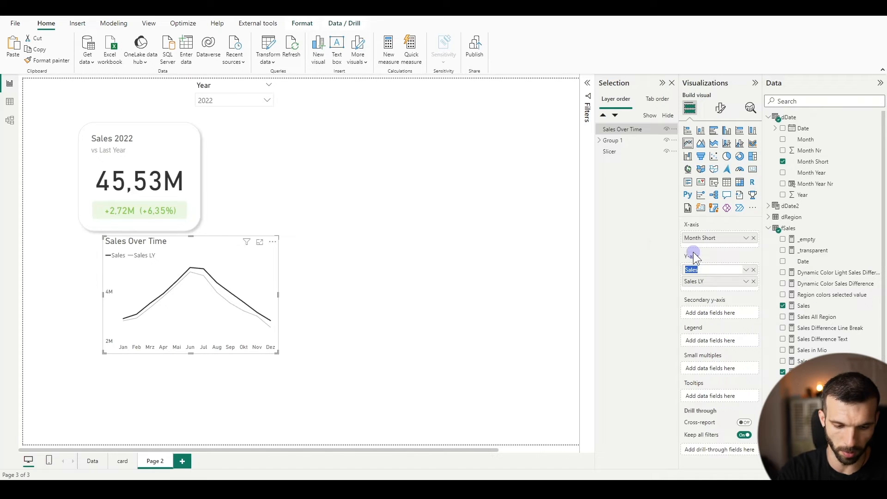
{"action": "type", "text": "Current Year"}
{"action": "key", "text": "Tab"}
{"action": "type", "text": "L"}
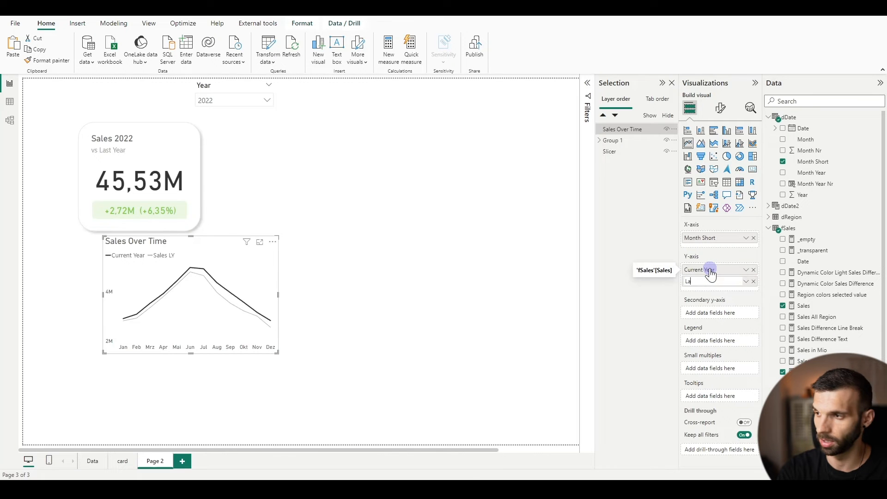
{"action": "type", "text": "ast Year"}
{"action": "key", "text": "Return"}
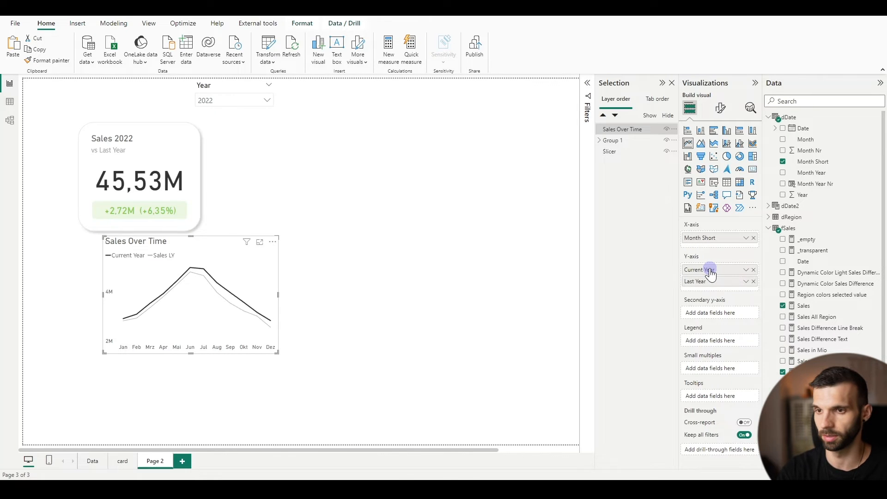
Move the Sales Over Time chart left so it sits aligned beneath the Sales 2022 card
{"action": "left_click", "coordinate": [432, 268]}
{"action": "left_click_drag", "start_coordinate": [160, 241], "coordinate": [139, 239]}
{"action": "left_click", "coordinate": [123, 357]}
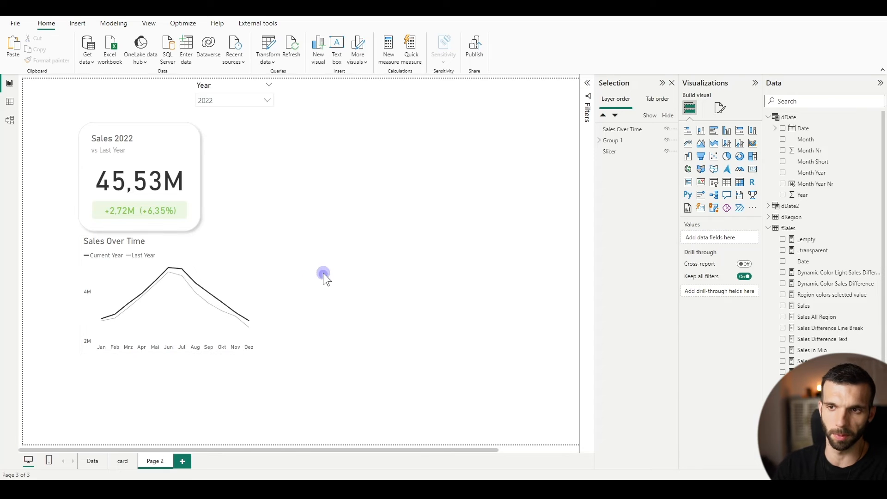
Enlarge the card's rounded background rectangle rightward and downward so it encloses the line chart
{"action": "left_click", "coordinate": [198, 222]}
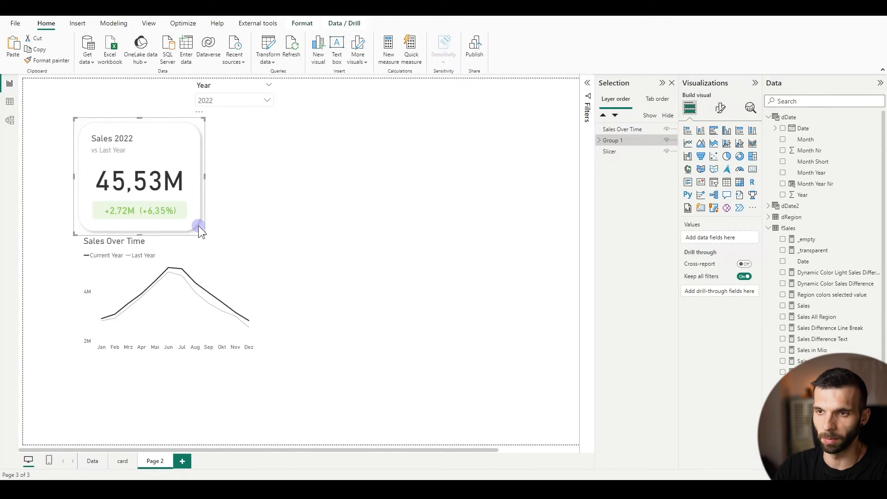
{"action": "left_click", "coordinate": [201, 227]}
{"action": "left_click_drag", "start_coordinate": [204, 232], "coordinate": [266, 361]}
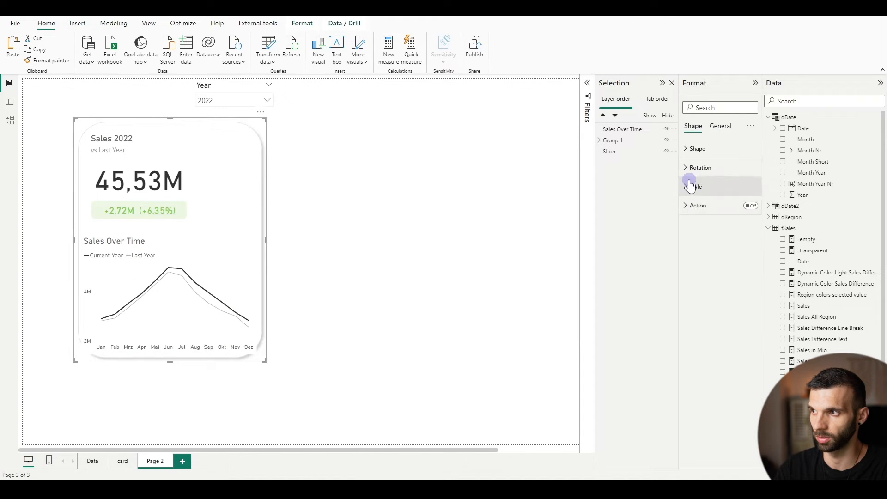
Set the rounded corners of the card's background rectangle to 7 %
{"action": "left_click", "coordinate": [686, 149]}
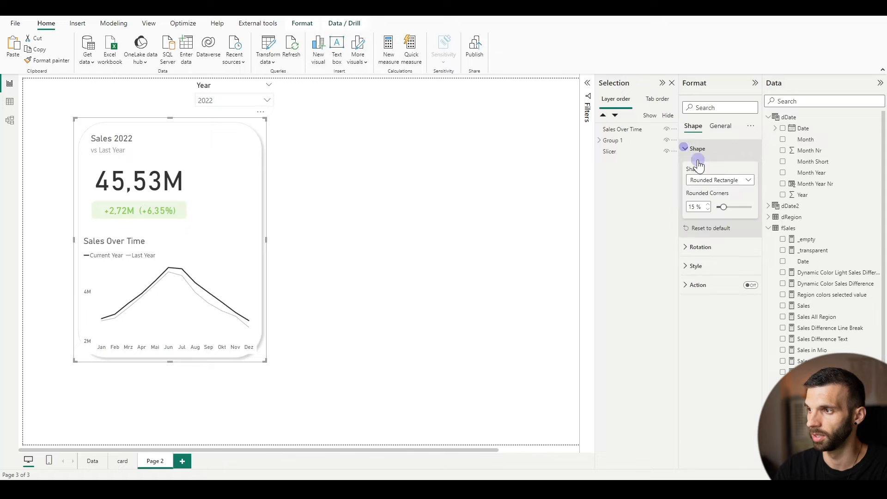
{"action": "double_click", "coordinate": [693, 207]}
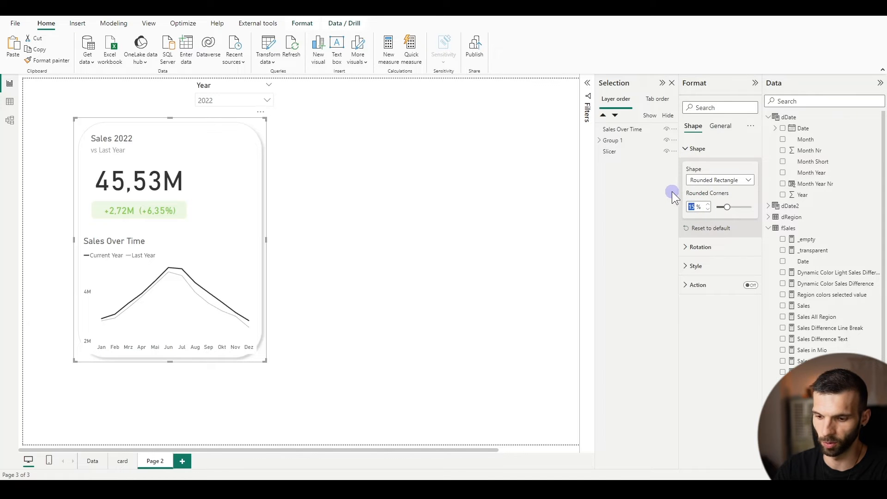
{"action": "type", "text": "7"}
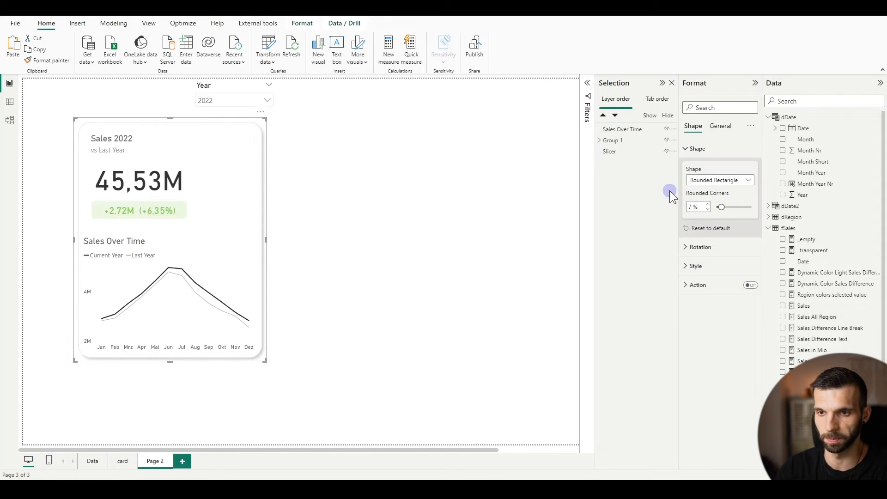
Nudge the Sales Over Time chart into place inside the card and turn off its background
{"action": "left_click", "coordinate": [141, 241]}
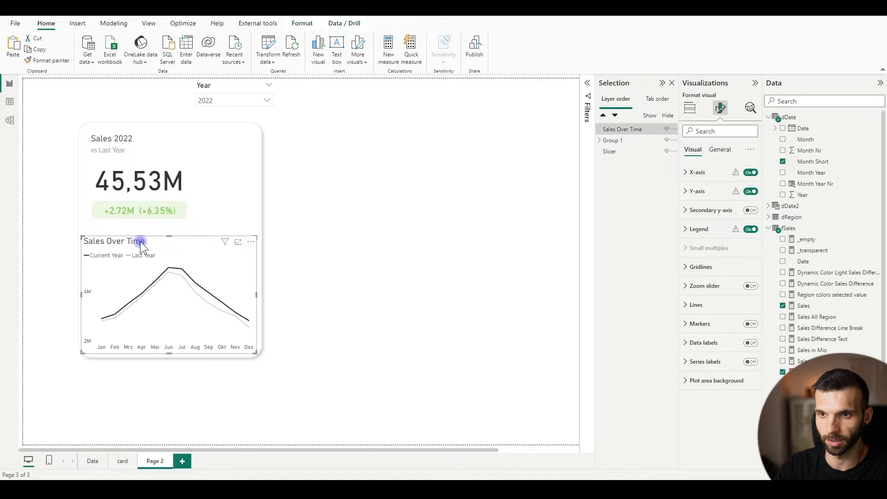
{"action": "left_click_drag", "start_coordinate": [140, 241], "coordinate": [143, 240]}
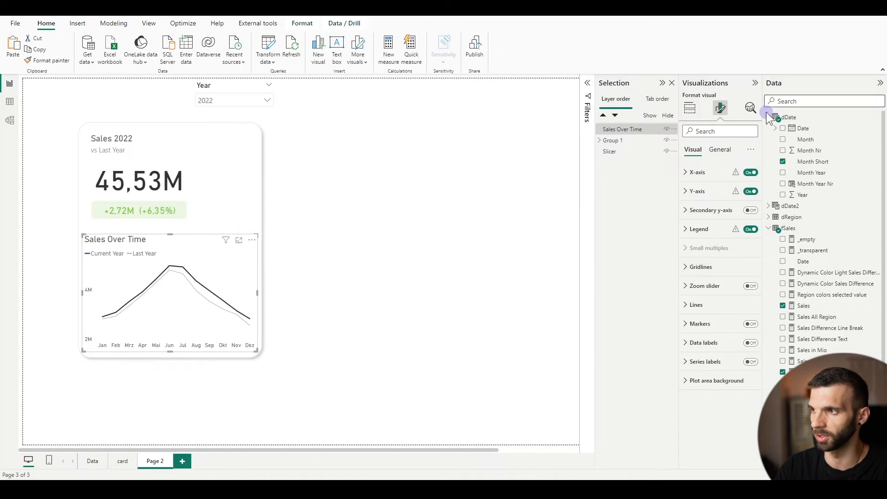
{"action": "left_click", "coordinate": [720, 149]}
{"action": "left_click", "coordinate": [695, 213]}
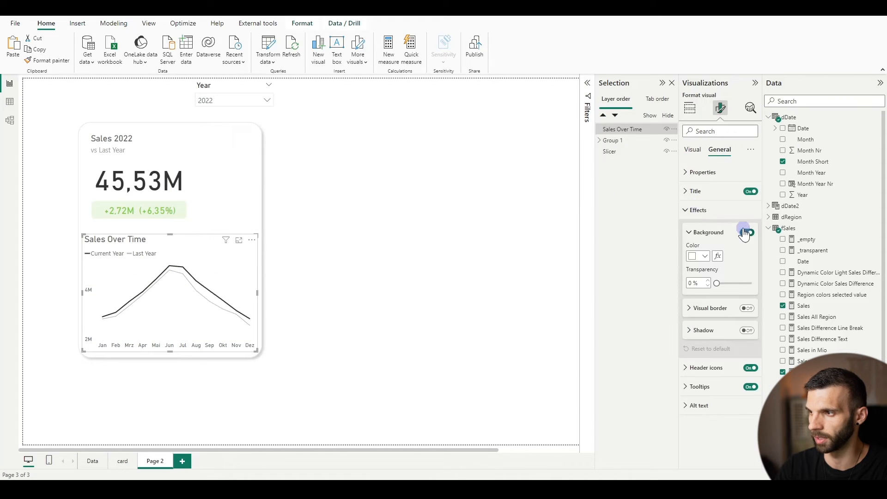
{"action": "left_click", "coordinate": [330, 282]}
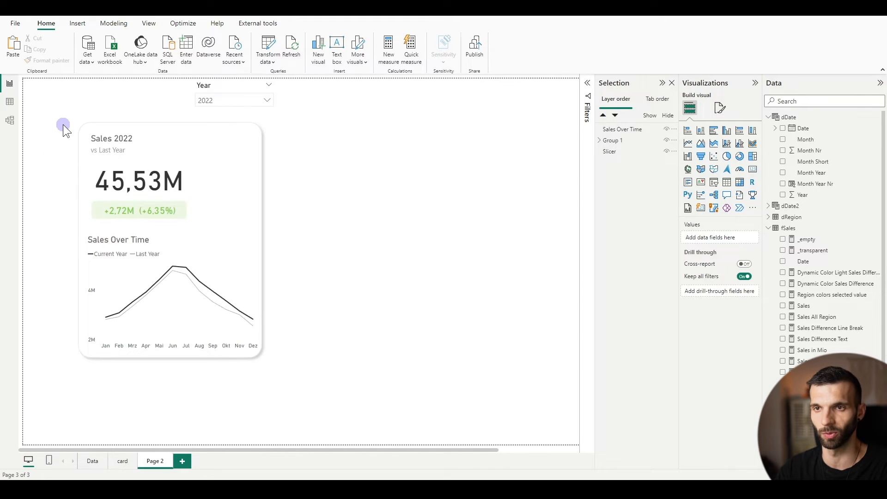
Select the card group together with the line chart and merge them into a single group
{"action": "left_click_drag", "start_coordinate": [44, 106], "coordinate": [398, 418]}
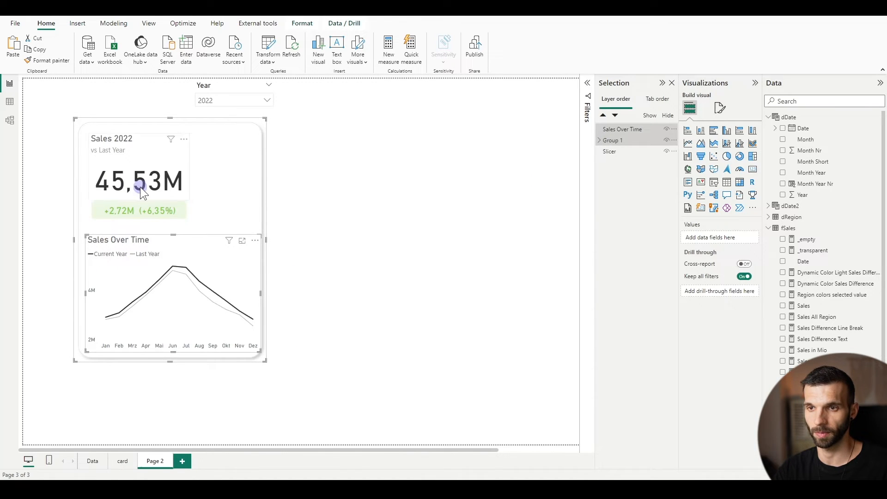
{"action": "left_click", "coordinate": [168, 256]}
{"action": "right_click", "coordinate": [168, 256]}
{"action": "mouse_move", "coordinate": [231, 274]}
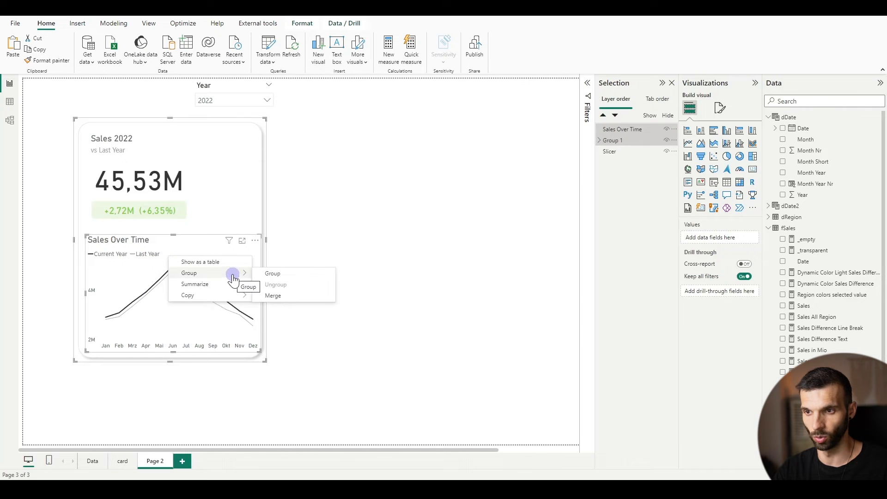
{"action": "left_click", "coordinate": [279, 300]}
Duplicate the merged card group and place the copy level with the original on its right side
{"action": "left_click", "coordinate": [244, 164]}
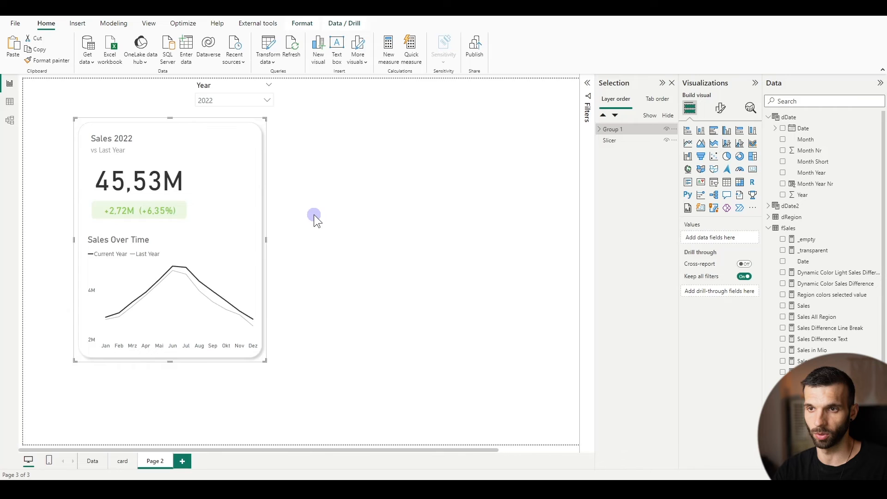
{"action": "key", "text": "ctrl+v"}
{"action": "left_click_drag", "start_coordinate": [199, 163], "coordinate": [442, 158]}
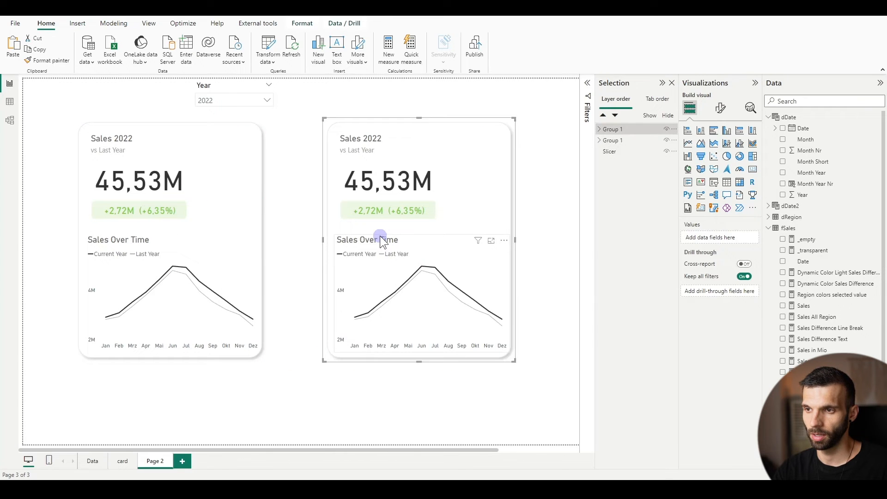
Change the Sales Over Time line chart in the copied card to a clustered column chart
{"action": "left_click", "coordinate": [371, 236]}
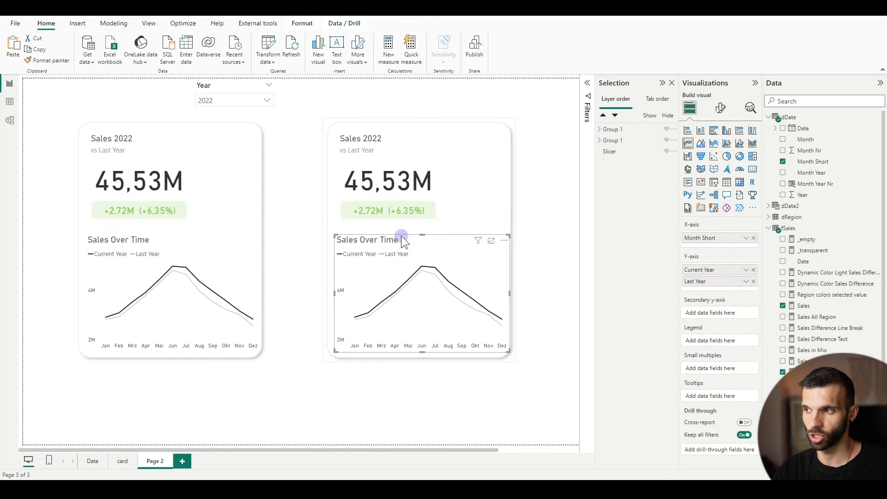
{"action": "left_click", "coordinate": [729, 133]}
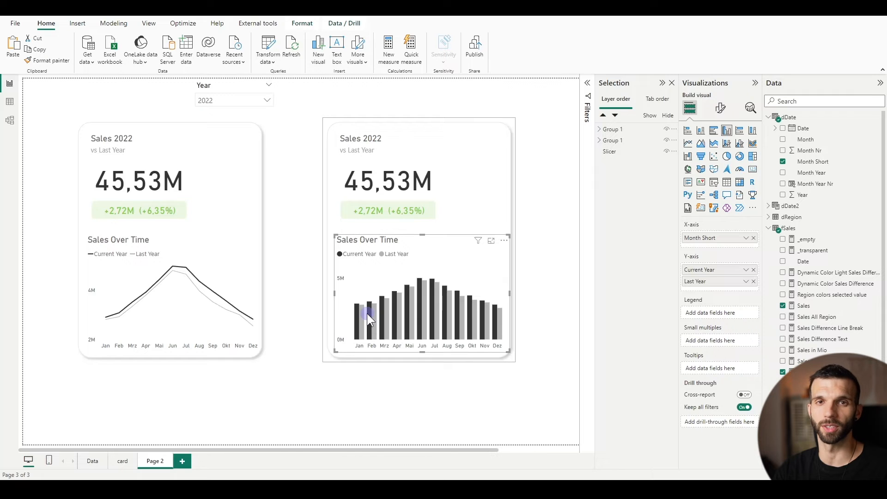
{"action": "mouse_move", "coordinate": [368, 316]}
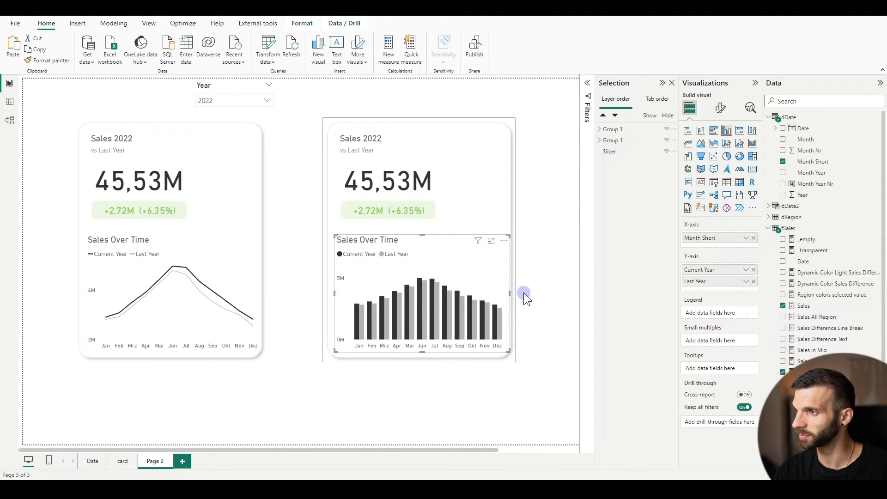
Try the copied chart as a line and clustered column chart with Last Year as the line, and return it to clustered columns
{"action": "left_click", "coordinate": [739, 144]}
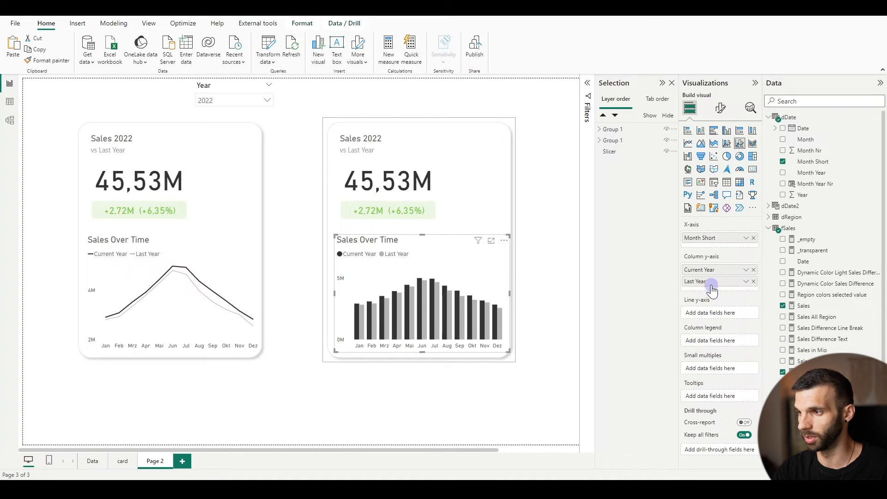
{"action": "left_click_drag", "start_coordinate": [710, 287], "coordinate": [715, 318]}
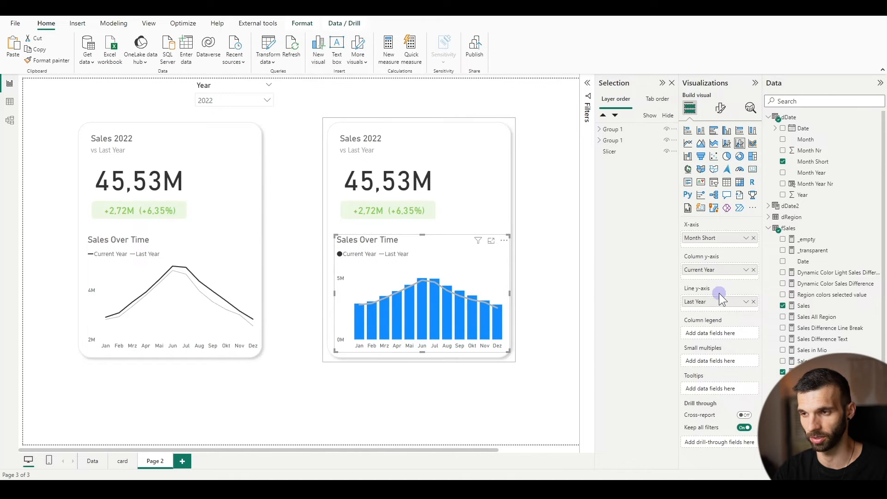
{"action": "left_click", "coordinate": [727, 130]}
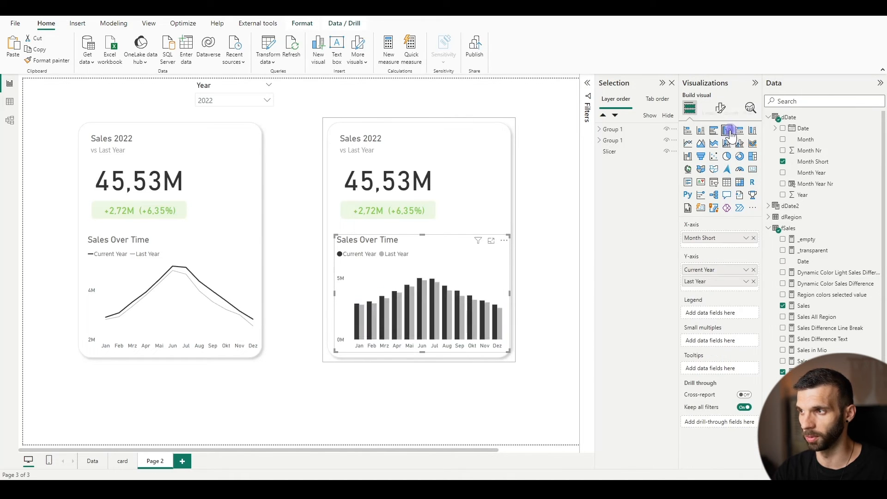
Recolour the Current Year columns in the copied card's Sales Over Time chart to medium purple #ac95da
{"action": "left_click", "coordinate": [720, 107]}
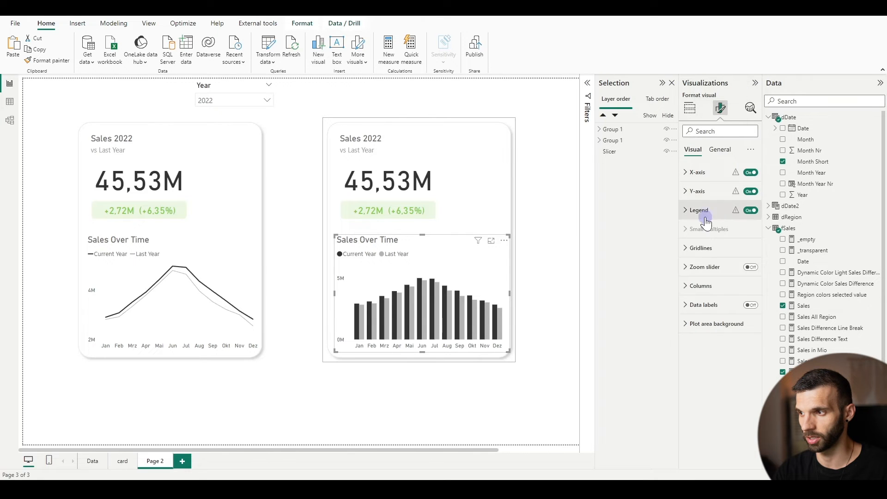
{"action": "left_click", "coordinate": [697, 288]}
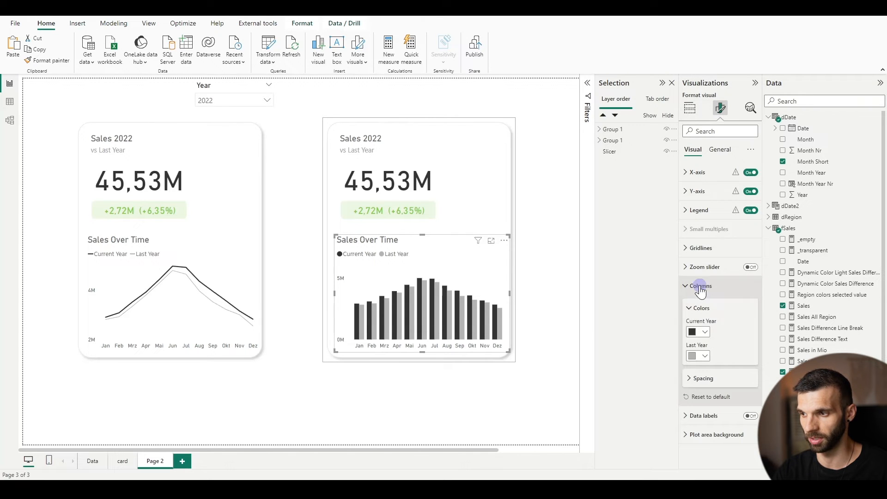
{"action": "left_click", "coordinate": [698, 332]}
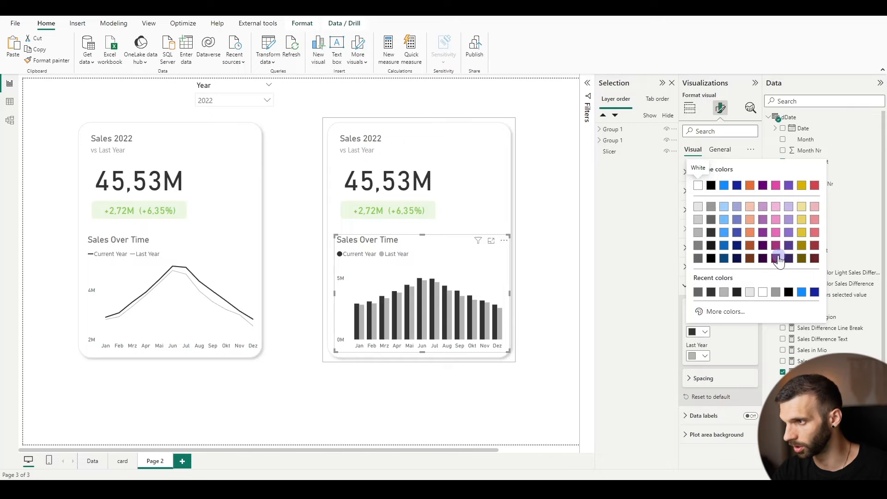
{"action": "left_click", "coordinate": [788, 207]}
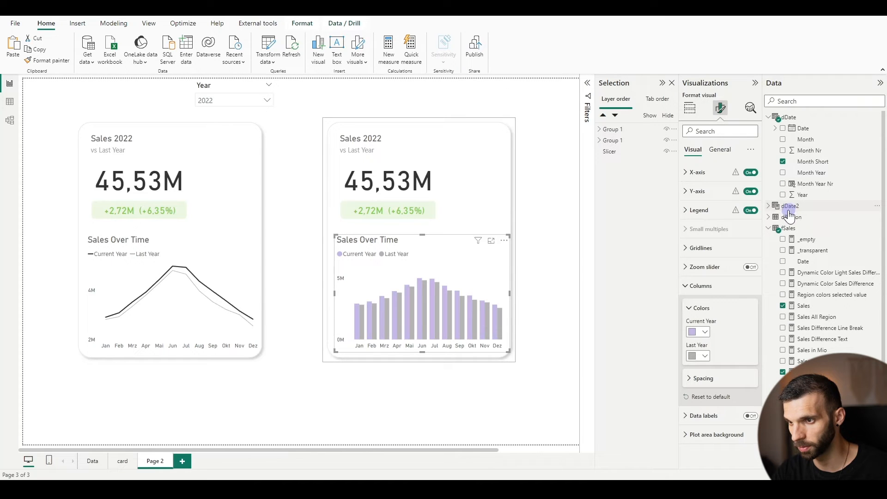
{"action": "left_click", "coordinate": [704, 334]}
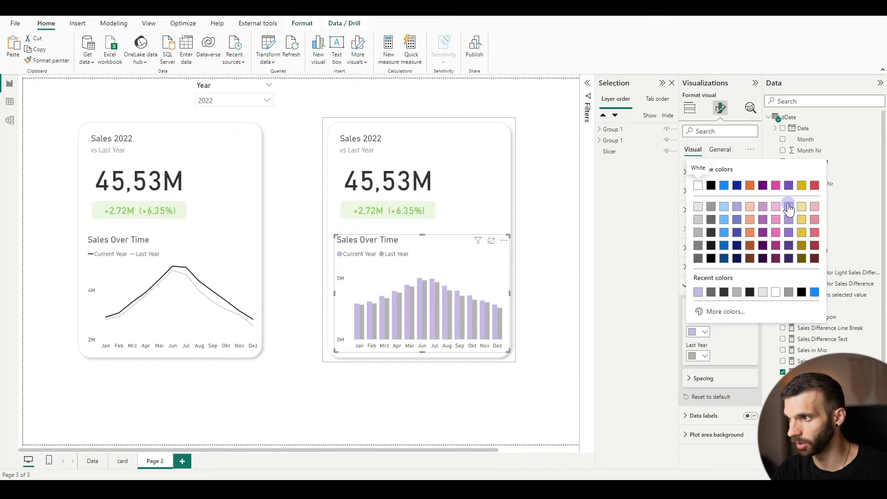
{"action": "left_click", "coordinate": [792, 225]}
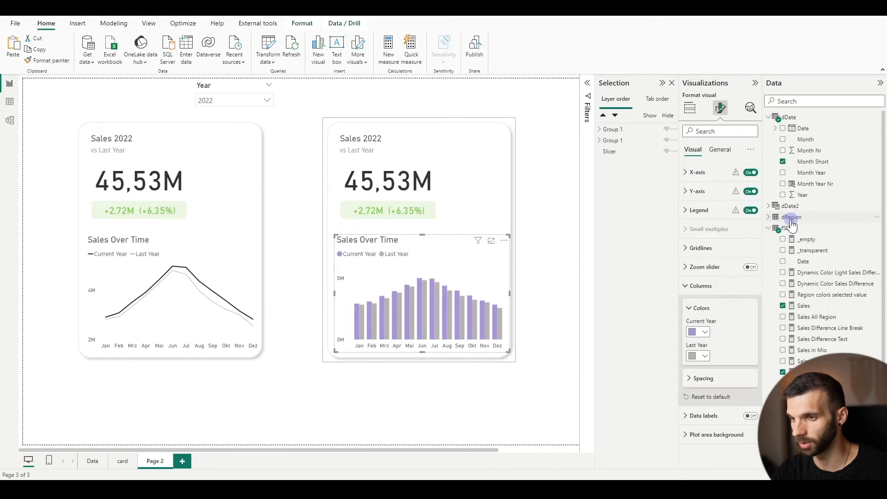
Convert the copied card's chart to a line and clustered column chart and set its default column colour to purple #ac95da
{"action": "left_click", "coordinate": [689, 108]}
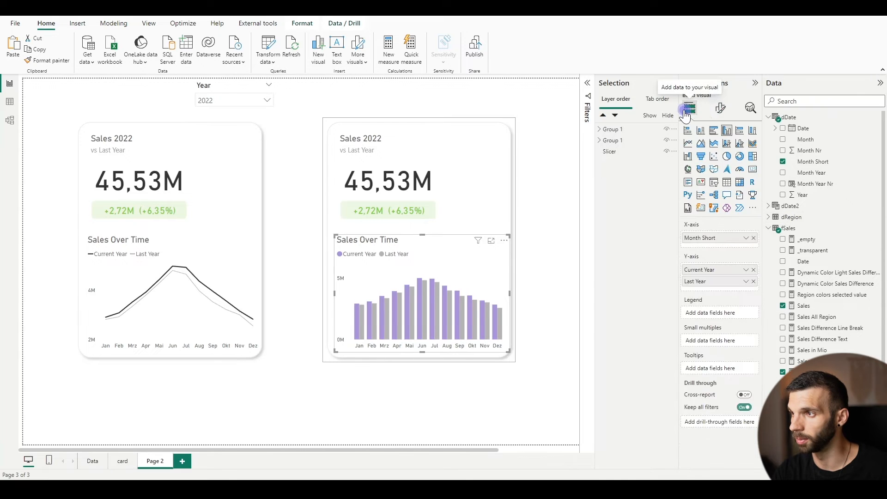
{"action": "left_click", "coordinate": [740, 144]}
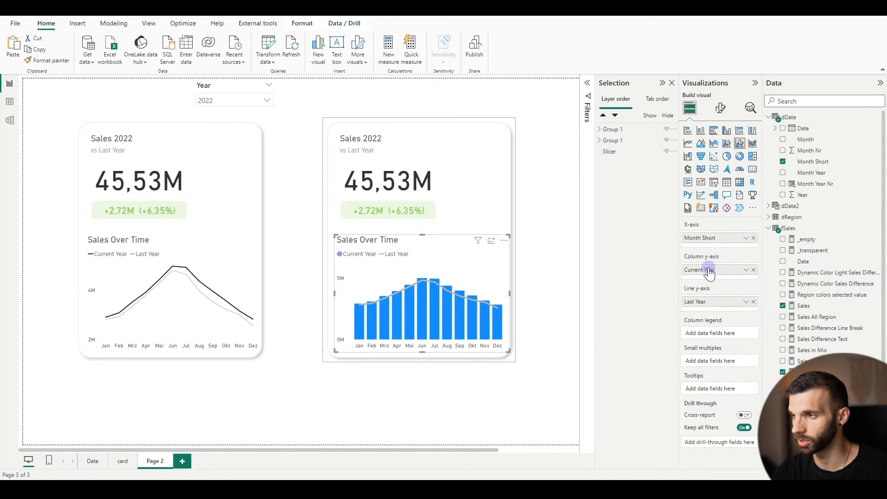
{"action": "left_click", "coordinate": [720, 109]}
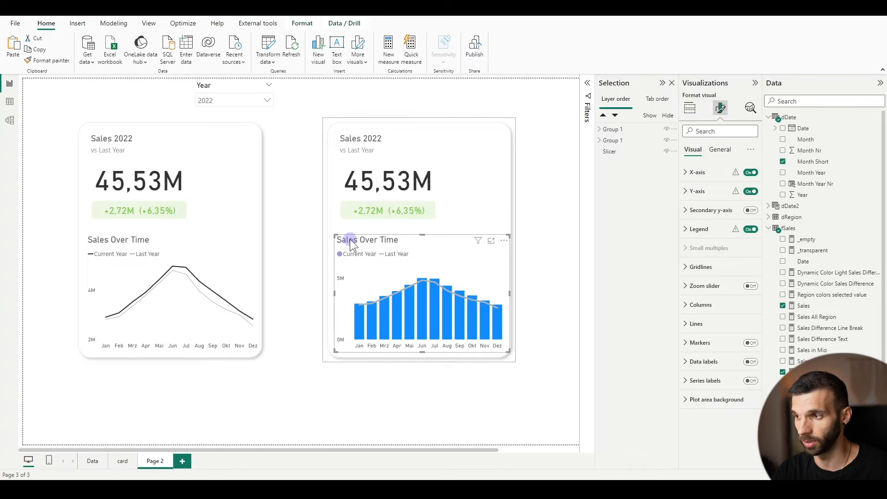
{"action": "left_click", "coordinate": [705, 325]}
{"action": "scroll", "coordinate": [720, 273], "scroll_direction": "down", "scroll_amount": 3}
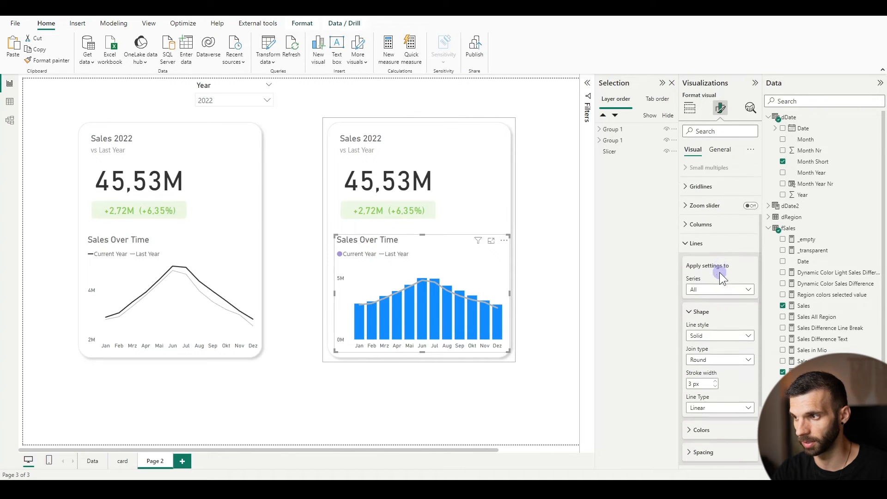
{"action": "left_click", "coordinate": [700, 215]}
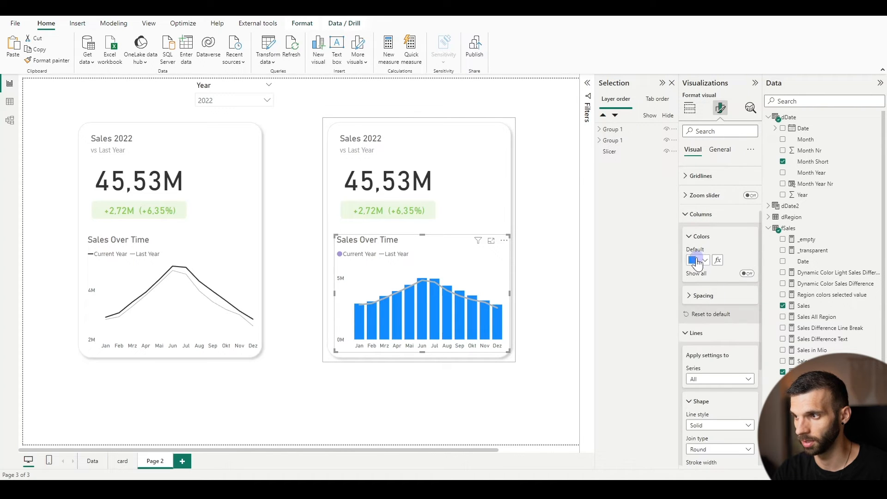
{"action": "left_click", "coordinate": [696, 260]}
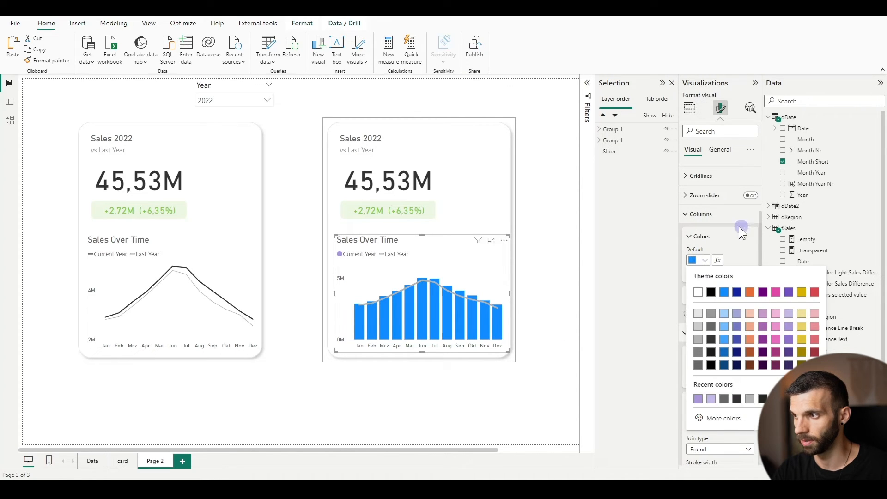
{"action": "left_click", "coordinate": [697, 398]}
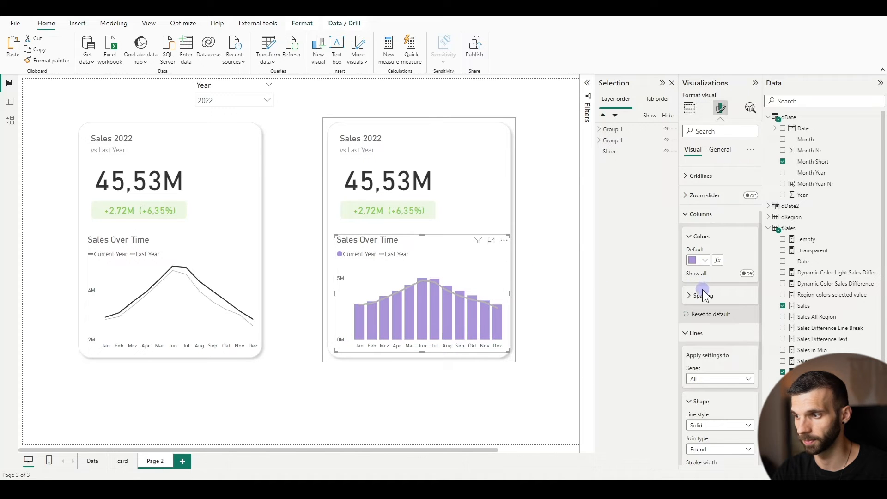
Format the Last Year line in the combo chart with a dark gray colour and a 2 px stroke width
{"action": "scroll", "coordinate": [703, 294], "scroll_direction": "down", "scroll_amount": 3}
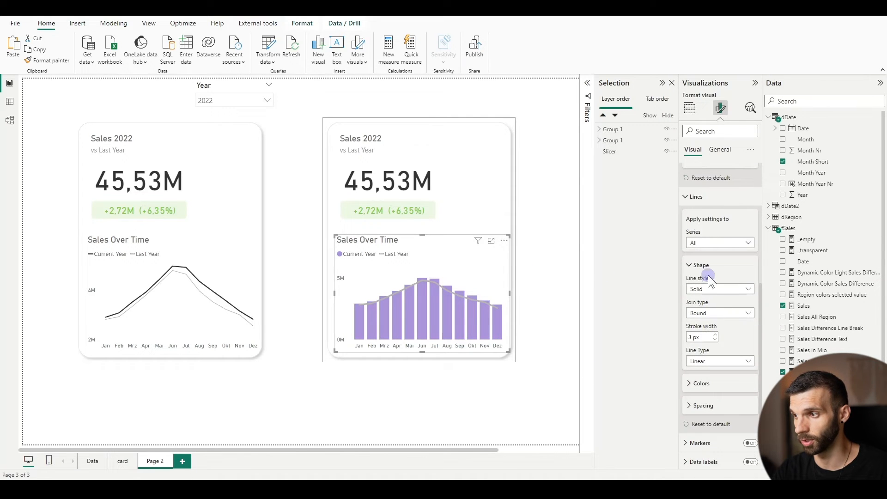
{"action": "left_click", "coordinate": [699, 384]}
{"action": "scroll", "coordinate": [708, 364], "scroll_direction": "down", "scroll_amount": 2}
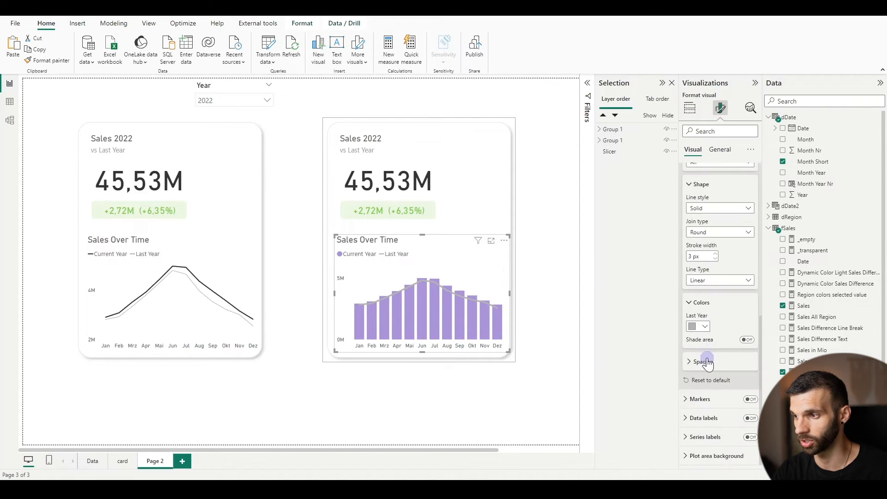
{"action": "left_click", "coordinate": [706, 323]}
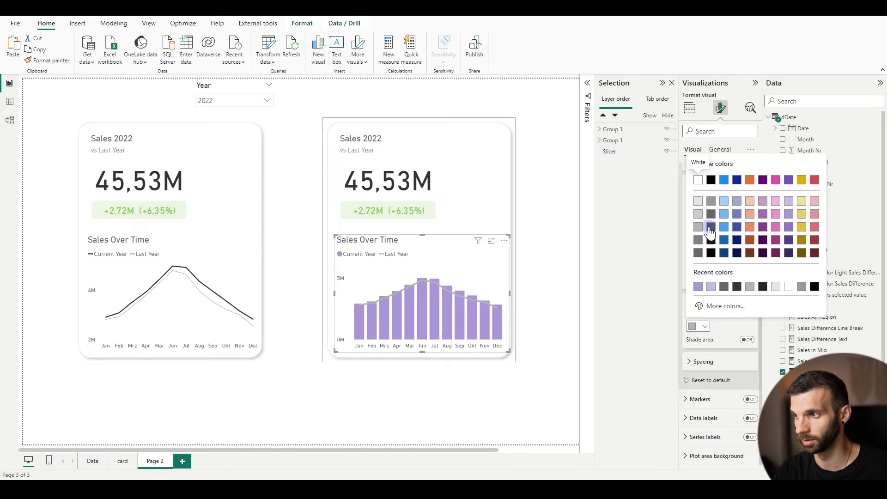
{"action": "left_click", "coordinate": [710, 234]}
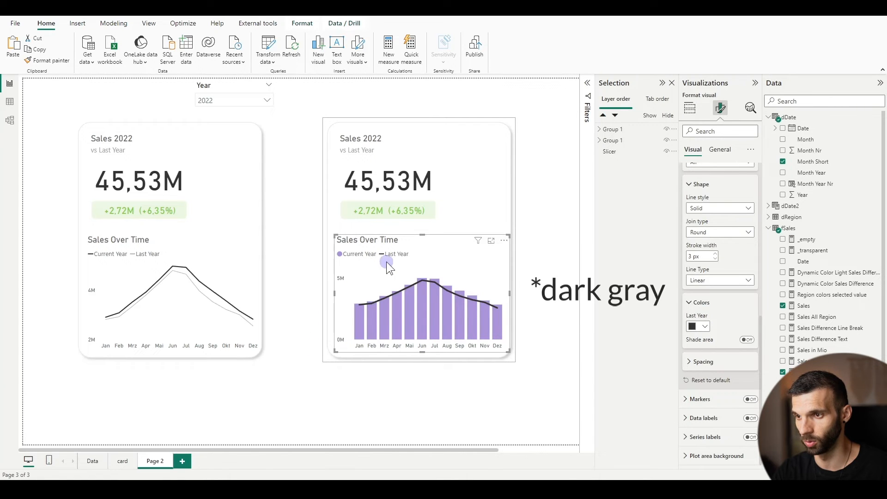
{"action": "left_click", "coordinate": [715, 259]}
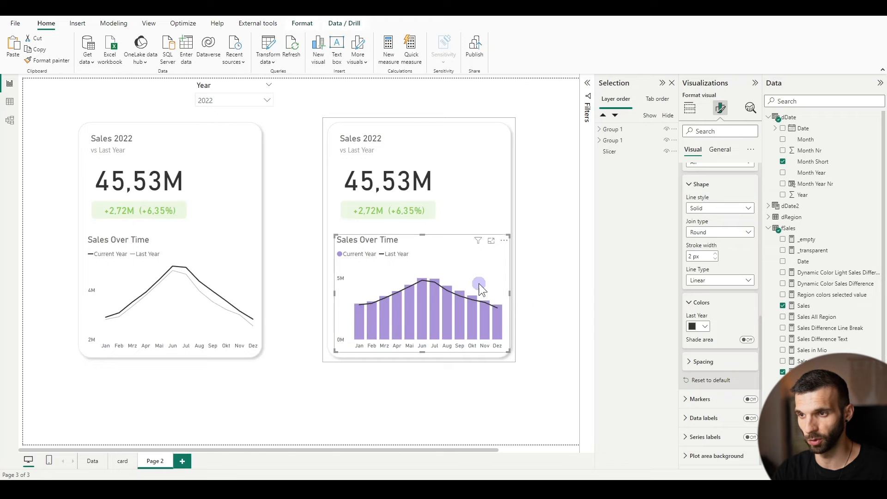
{"action": "mouse_move", "coordinate": [488, 306]}
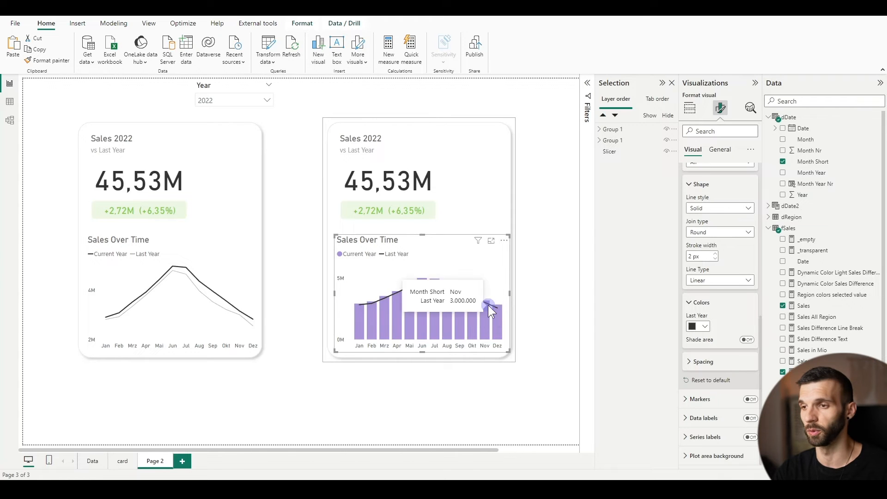
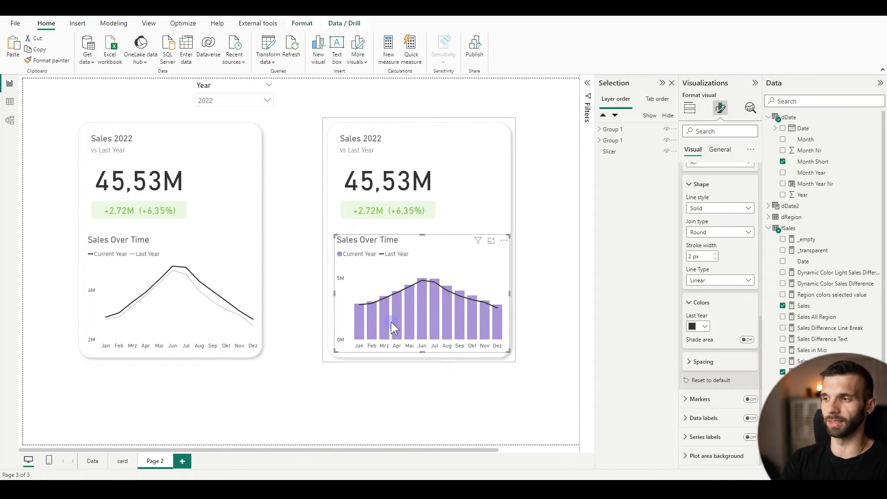
Set the Last Year line type to Step in the copied card's combo chart and extend the chart's top edge slightly upward
{"action": "left_click", "coordinate": [478, 159]}
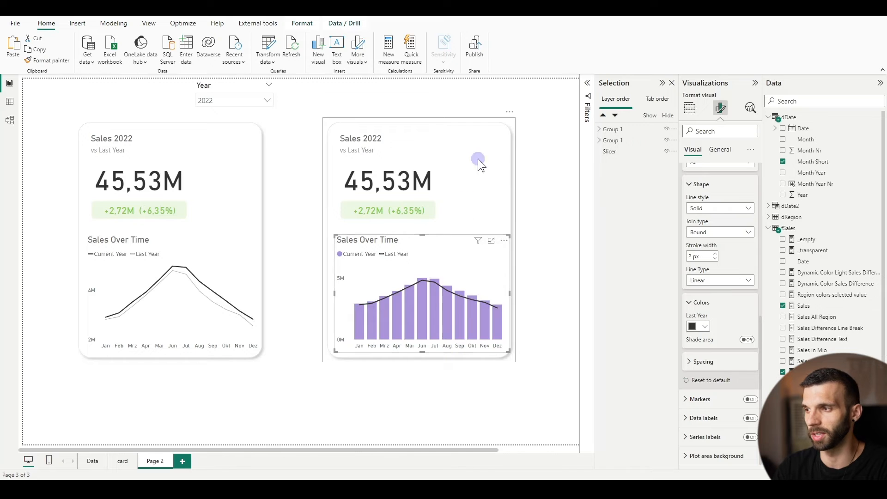
{"action": "left_click", "coordinate": [736, 282]}
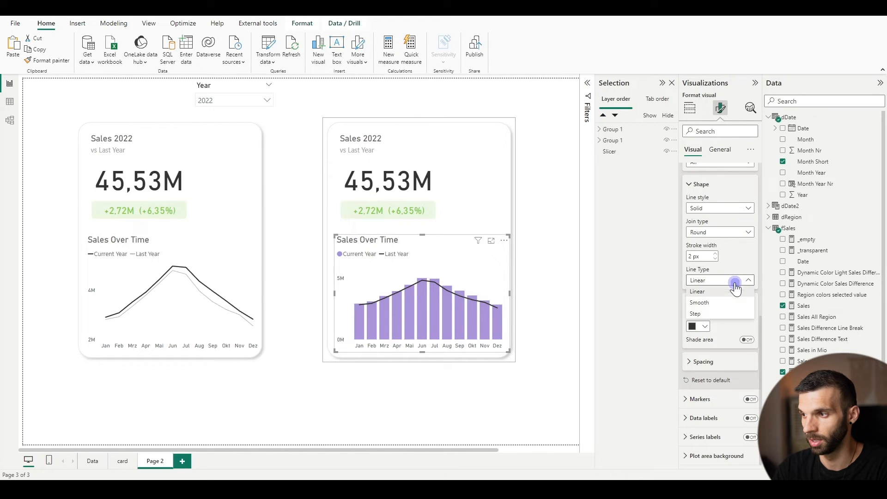
{"action": "left_click", "coordinate": [715, 315]}
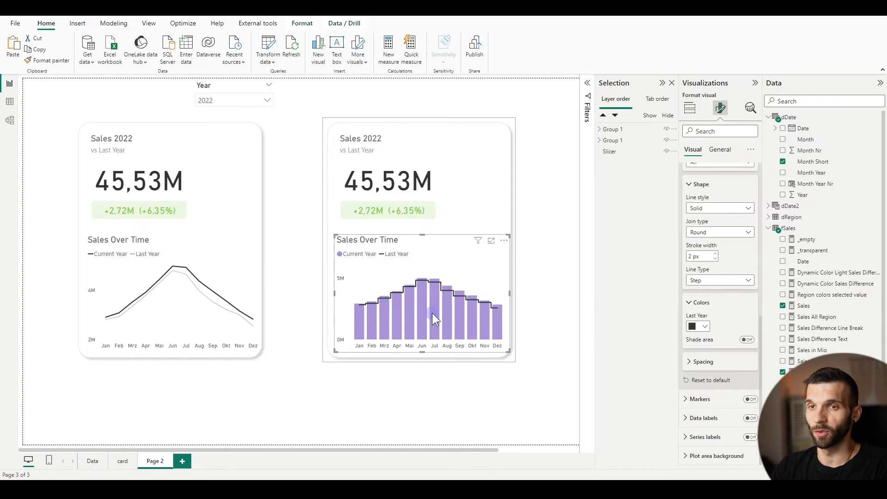
{"action": "mouse_move", "coordinate": [433, 316]}
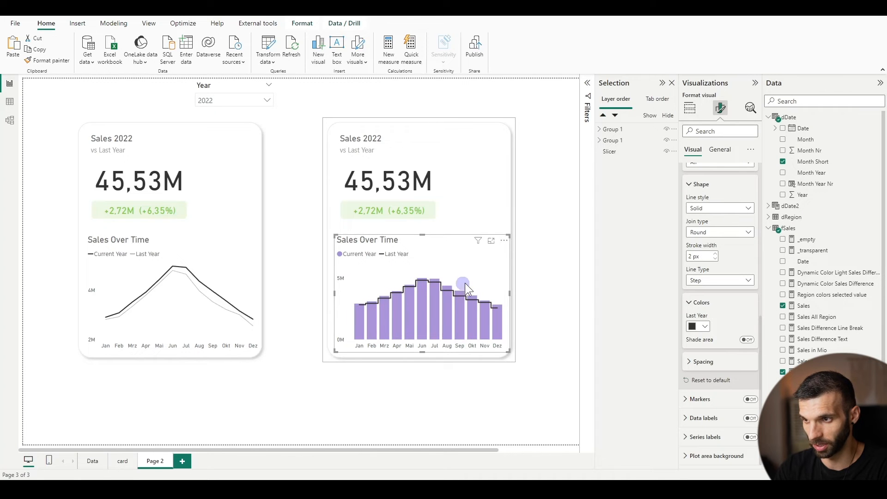
{"action": "mouse_move", "coordinate": [422, 234]}
{"action": "left_mouse_down"}
{"action": "mouse_move", "coordinate": [424, 220]}
{"action": "mouse_move", "coordinate": [423, 228]}
{"action": "left_mouse_up"}
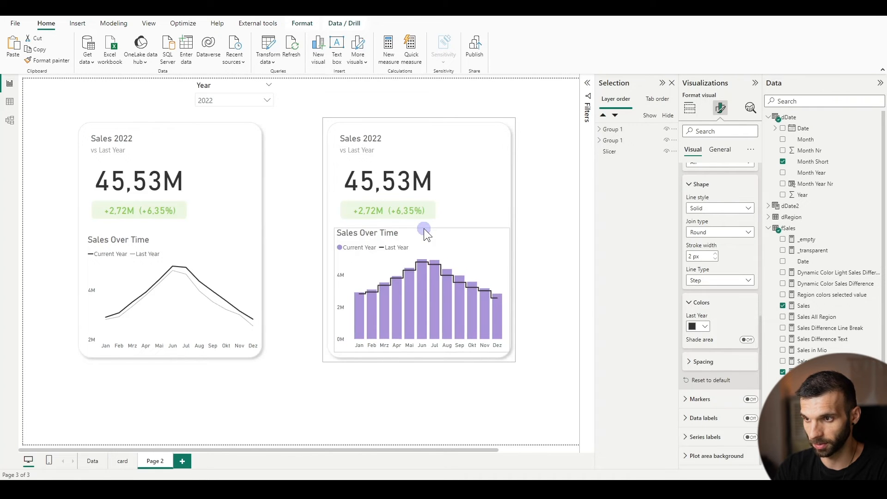
{"action": "left_click", "coordinate": [535, 246]}
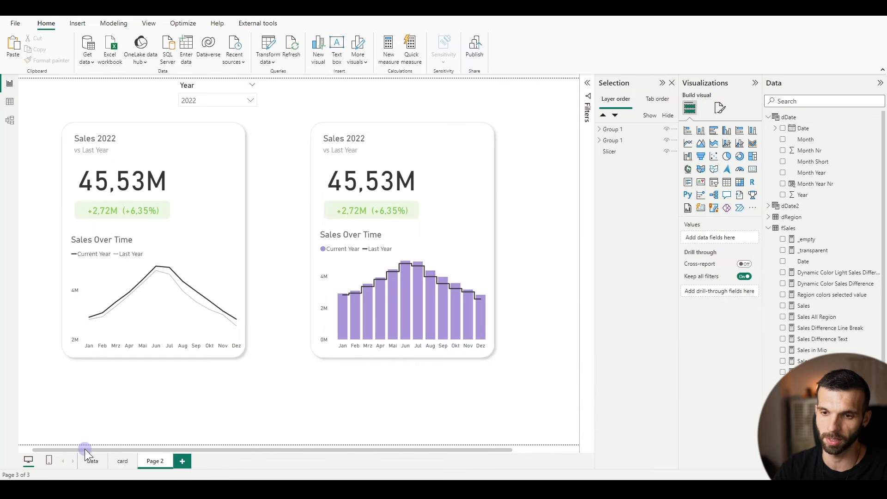
Duplicate Page 2 and rename the original page trend
{"action": "left_click", "coordinate": [91, 460]}
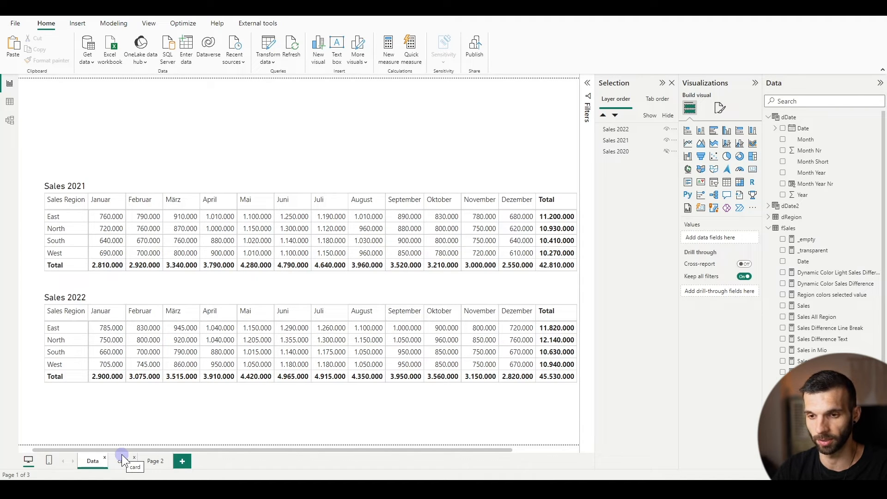
{"action": "left_click", "coordinate": [154, 460]}
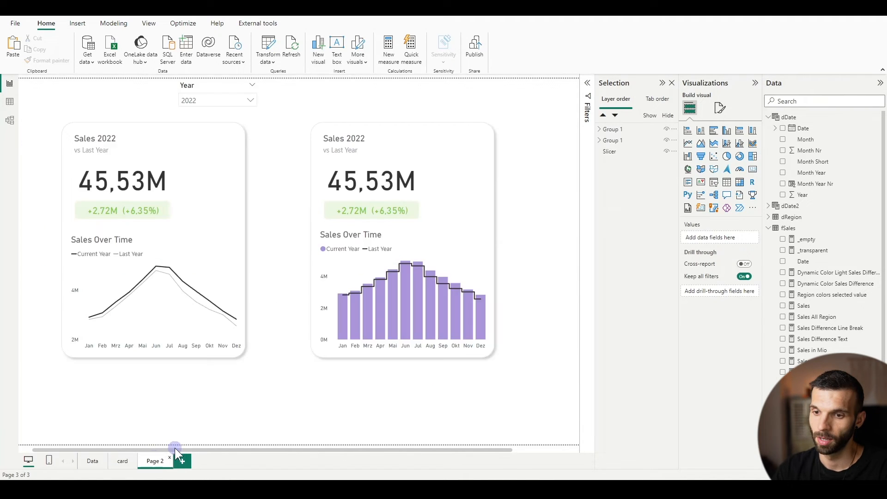
{"action": "right_click", "coordinate": [152, 459]}
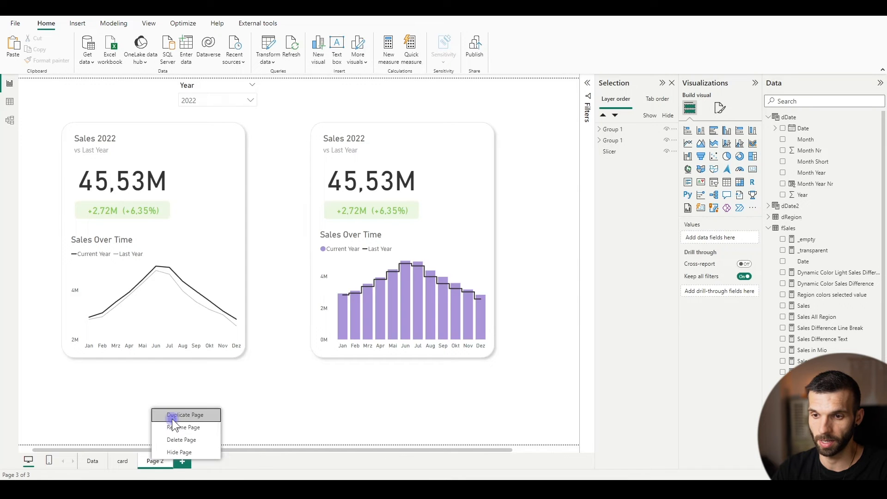
{"action": "left_click", "coordinate": [170, 415]}
{"action": "double_click", "coordinate": [153, 463]}
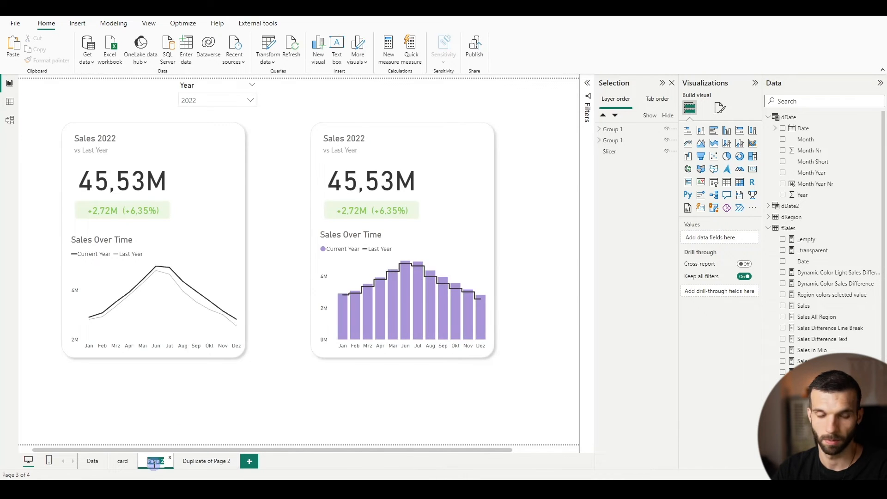
{"action": "type", "text": "trend"}
Rename the duplicated page subcomponents
{"action": "double_click", "coordinate": [196, 461]}
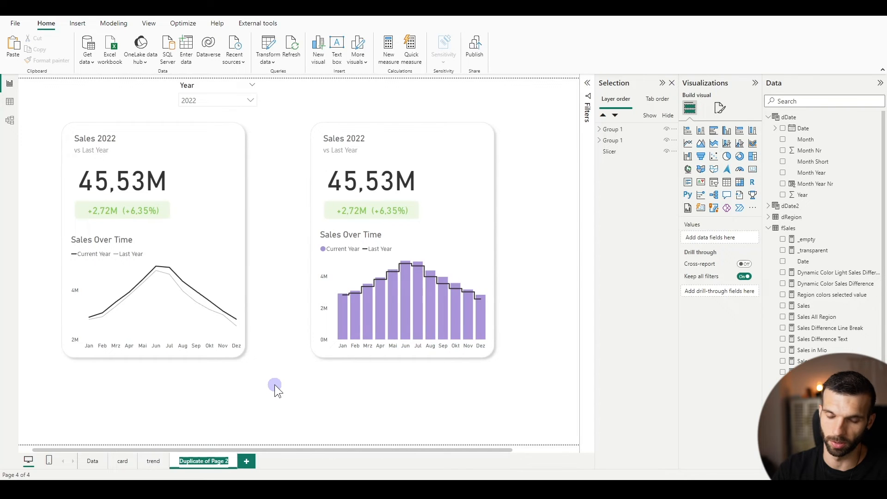
{"action": "type", "text": "sub"}
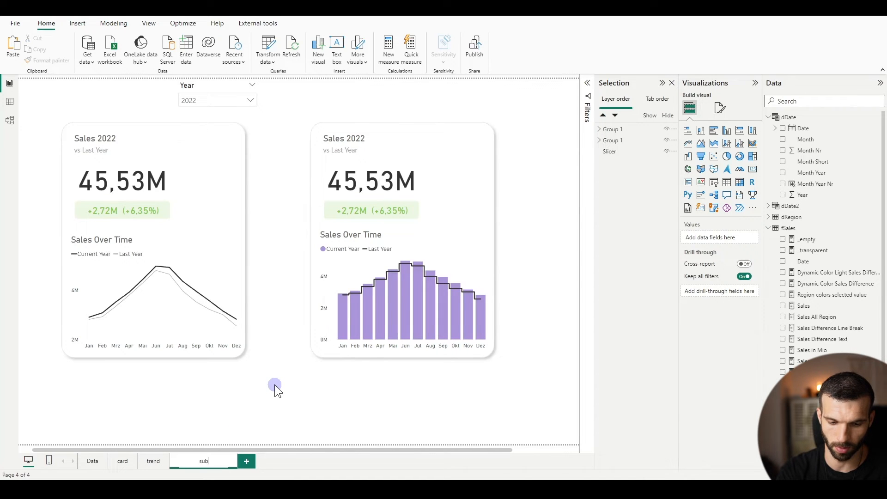
{"action": "type", "text": "components"}
{"action": "key", "text": "Return"}
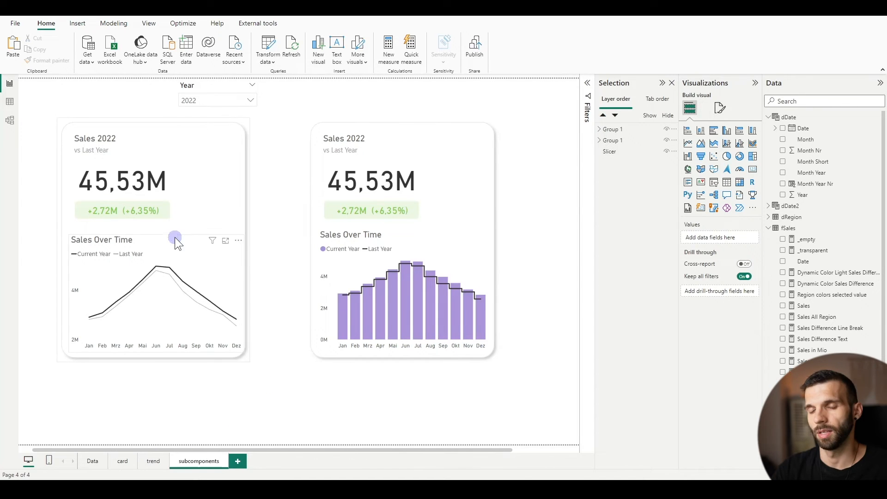
Remove Last Year from the first card's Sales Over Time line chart and add Region as its legend
{"action": "left_click", "coordinate": [181, 241]}
{"action": "left_click", "coordinate": [178, 248]}
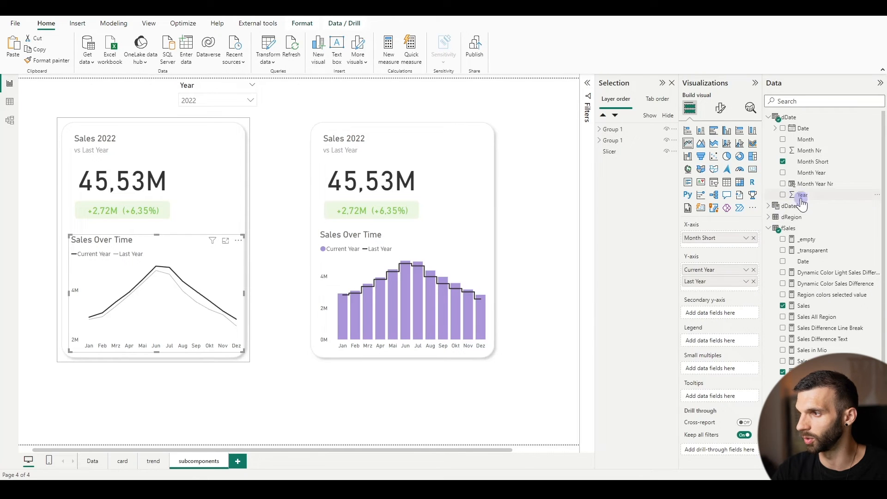
{"action": "left_click", "coordinate": [767, 217]}
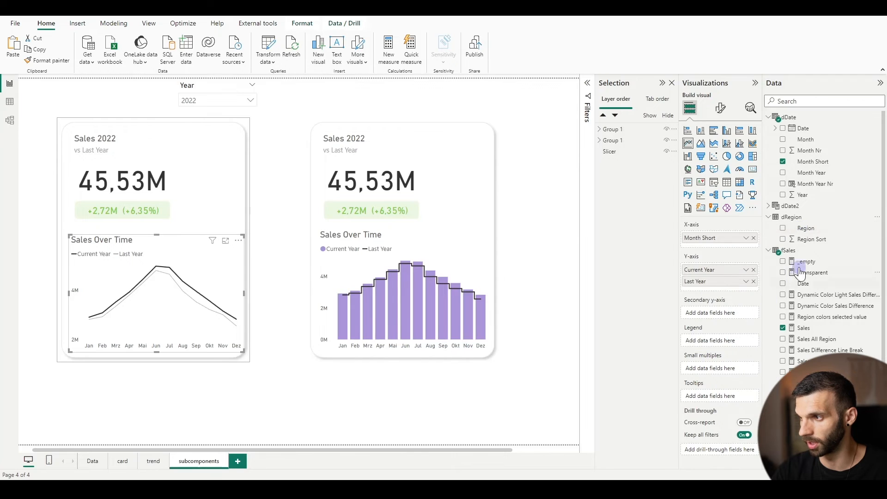
{"action": "left_click_drag", "start_coordinate": [810, 227], "coordinate": [713, 338]}
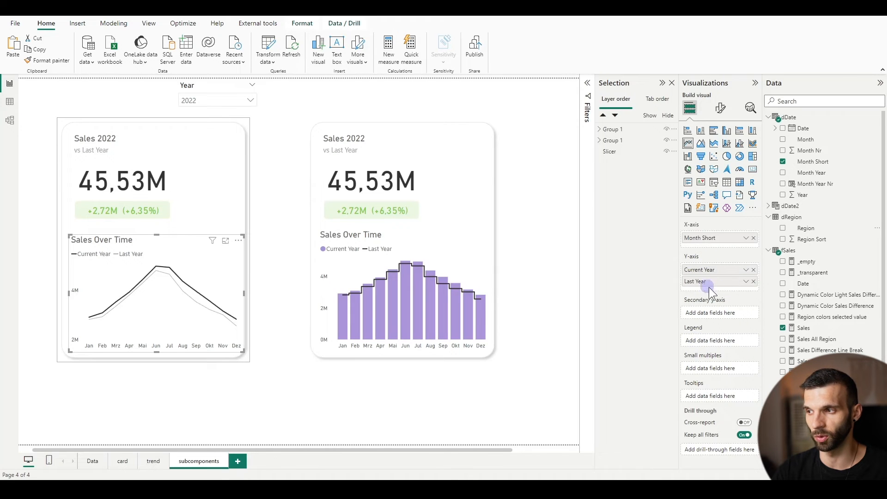
{"action": "left_click", "coordinate": [754, 282]}
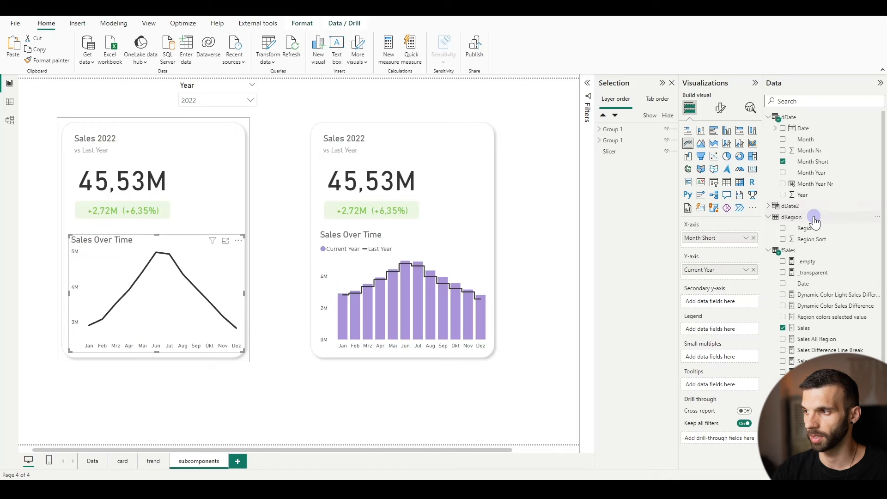
{"action": "left_click_drag", "start_coordinate": [804, 228], "coordinate": [718, 328]}
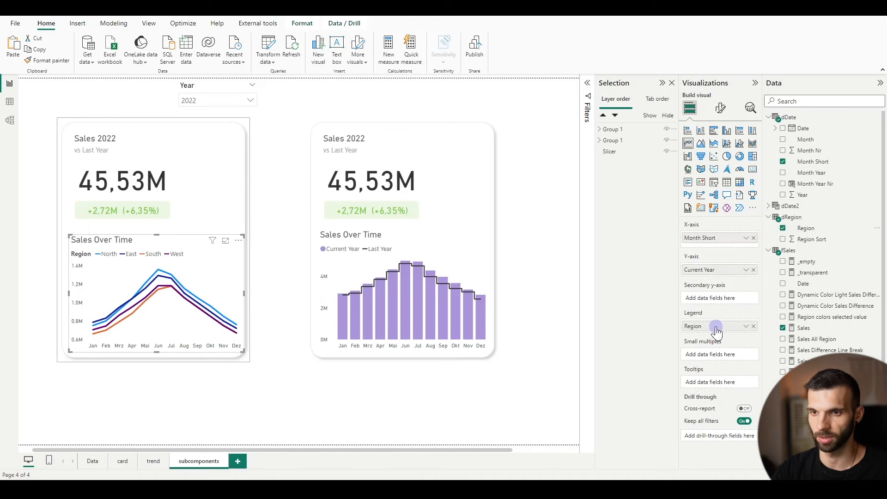
Colour the region lines West #c5aa89, South #ab5538, East #554a82 and North #78856c, and set their stroke width to 1 px
{"action": "left_click", "coordinate": [720, 108]}
{"action": "left_click", "coordinate": [701, 302]}
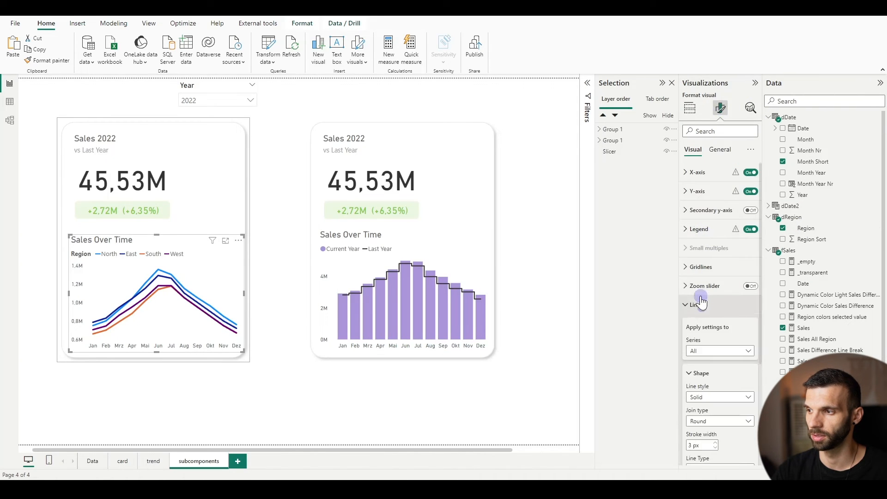
{"action": "scroll", "coordinate": [702, 305], "scroll_direction": "down", "scroll_amount": 5}
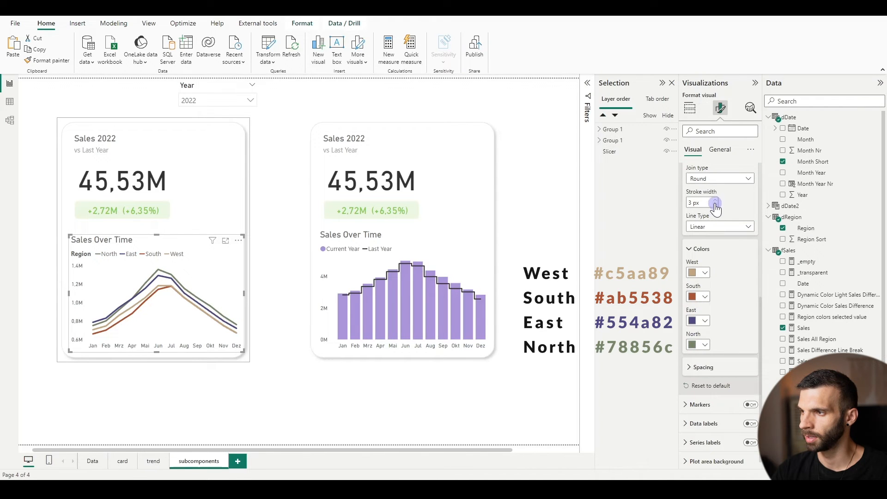
{"action": "left_click", "coordinate": [715, 206]}
{"action": "left_click", "coordinate": [715, 206]}
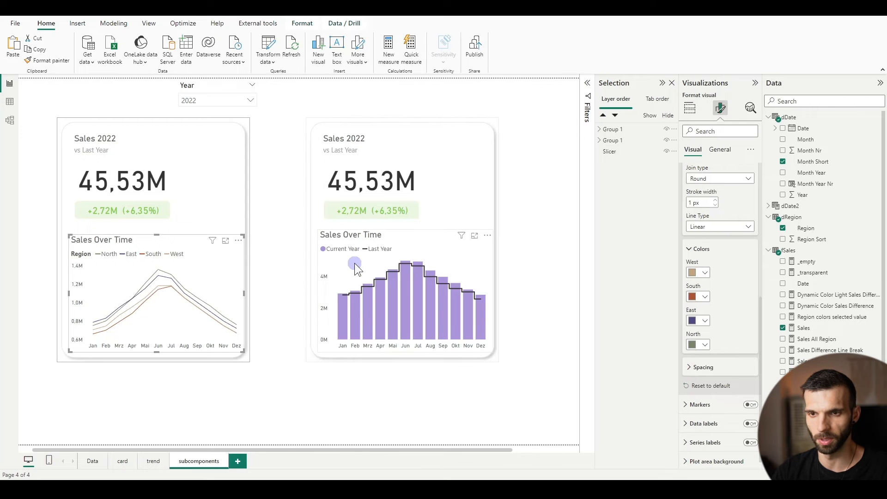
Narrow the region line chart slightly and shift it toward the card's left edge
{"action": "left_click_drag", "start_coordinate": [247, 292], "coordinate": [240, 290]}
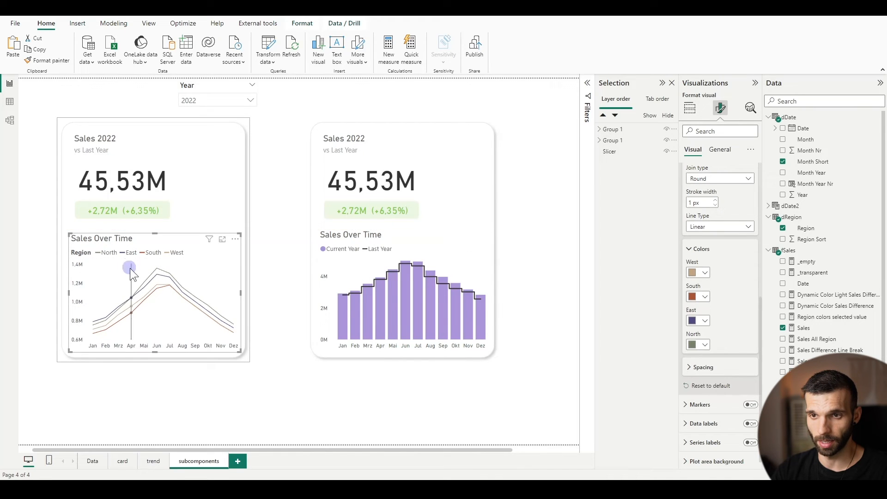
{"action": "left_click_drag", "start_coordinate": [119, 234], "coordinate": [110, 235]}
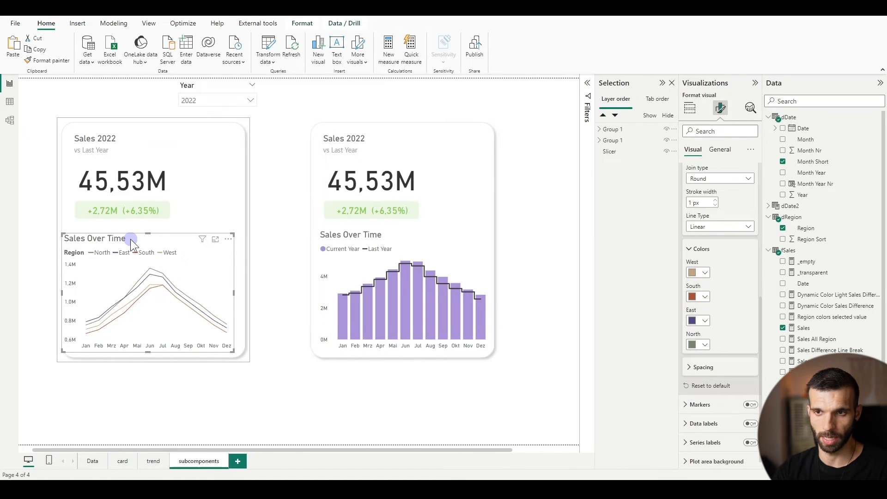
Try overlaying a copy of the region line chart with Sales LY in place of Current Year on the Y-axis
{"action": "left_click_drag", "start_coordinate": [134, 236], "coordinate": [99, 243]}
{"action": "left_click", "coordinate": [695, 304]}
{"action": "left_click", "coordinate": [714, 109]}
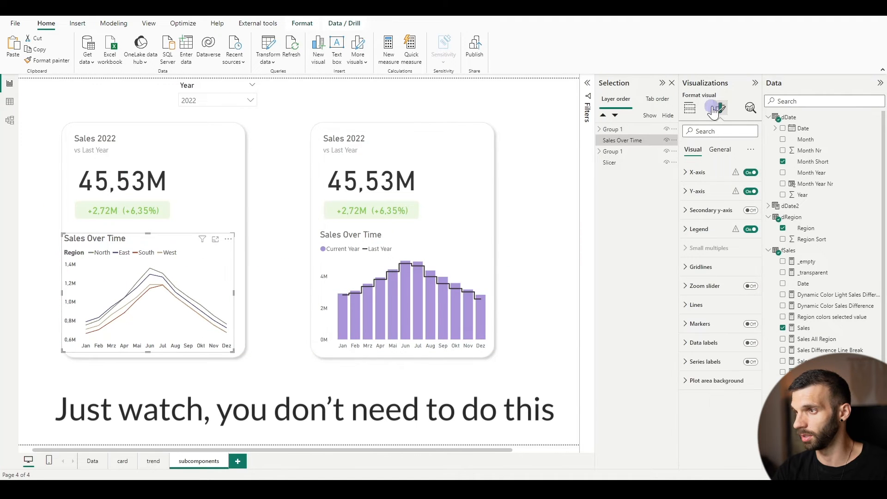
{"action": "left_click", "coordinate": [689, 108]}
{"action": "left_click", "coordinate": [753, 269]}
{"action": "left_click_drag", "start_coordinate": [809, 383], "coordinate": [730, 270]}
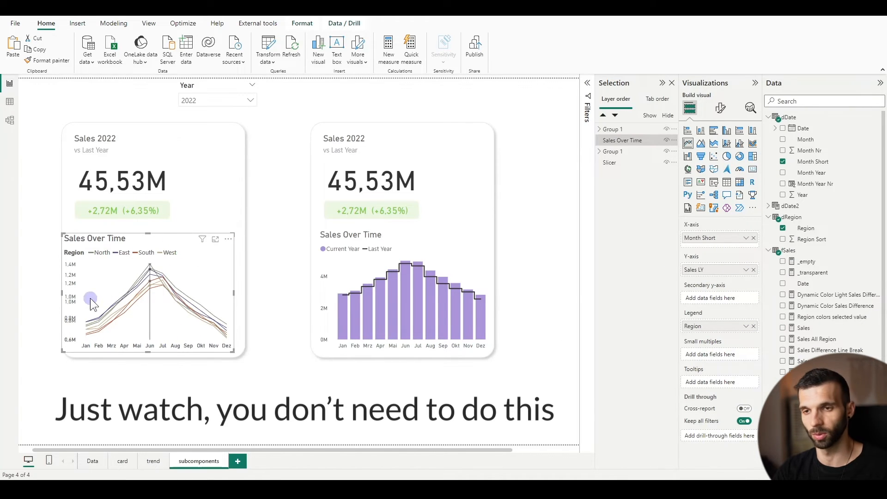
{"action": "mouse_move", "coordinate": [226, 326]}
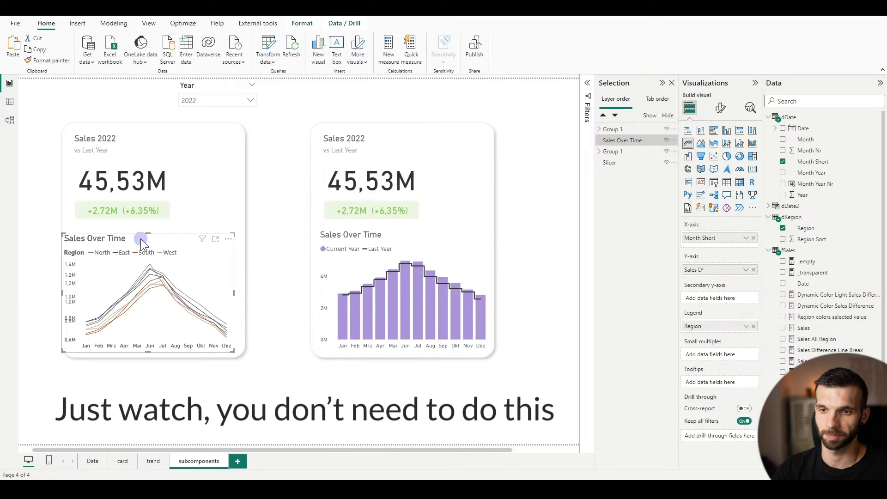
{"action": "left_click", "coordinate": [274, 239]}
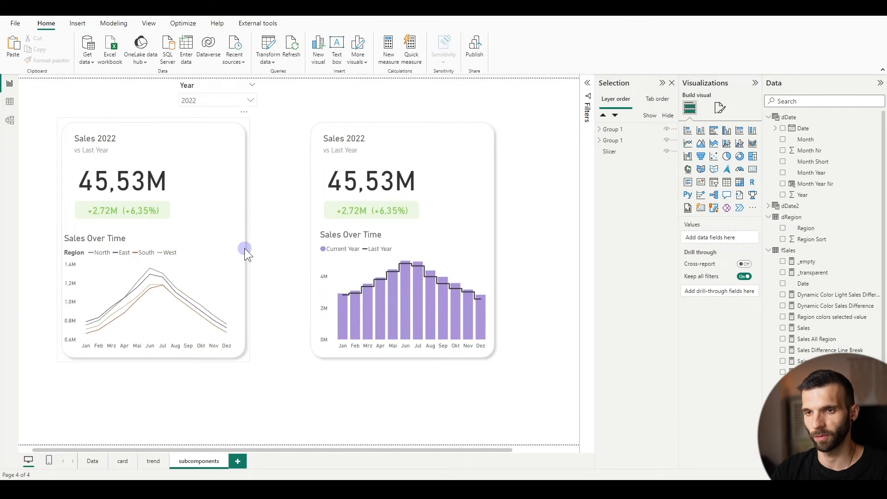
Extend the first card's background shape downward to make room below the region chart
{"action": "left_click", "coordinate": [154, 359]}
{"action": "left_click", "coordinate": [233, 132]}
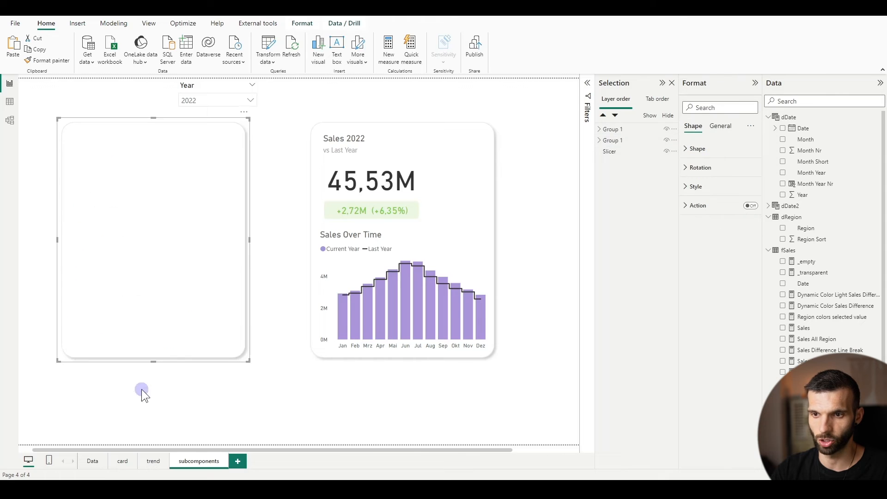
{"action": "left_click_drag", "start_coordinate": [153, 362], "coordinate": [154, 429]}
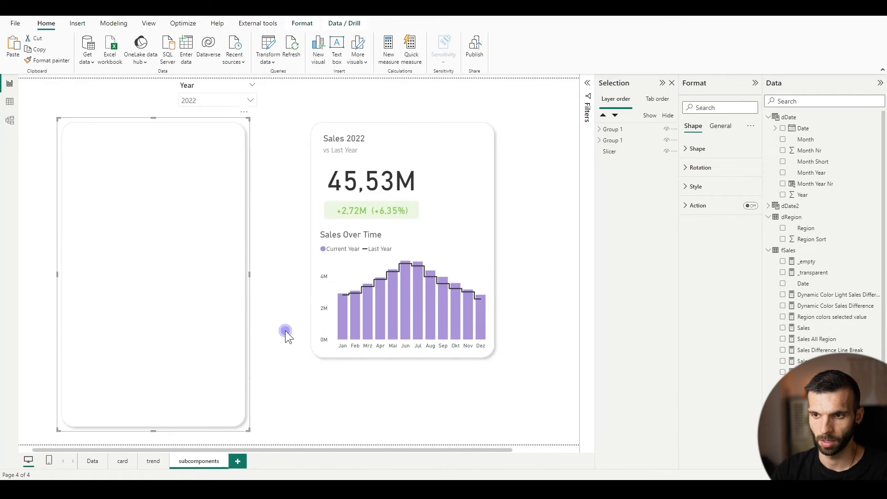
{"action": "left_click", "coordinate": [285, 330]}
Reduce the region line chart's height and place a duplicate of it directly beneath inside the first card
{"action": "left_click", "coordinate": [105, 237]}
{"action": "left_click", "coordinate": [105, 236]}
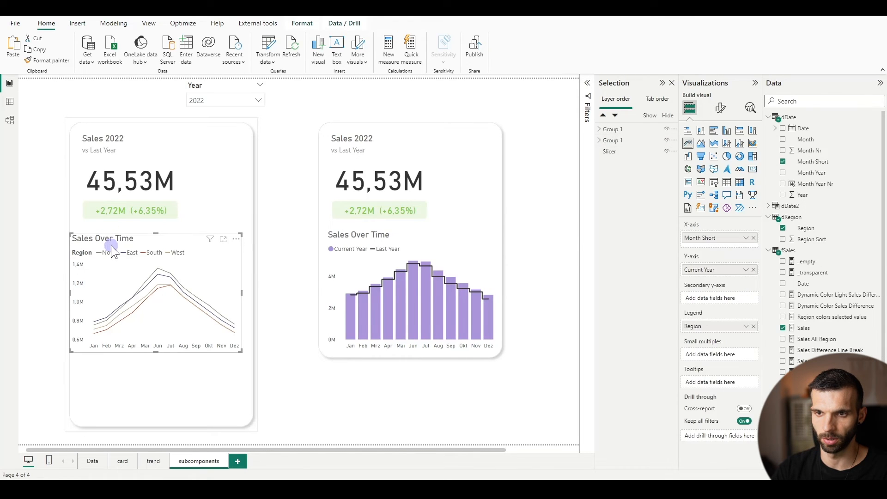
{"action": "left_click_drag", "start_coordinate": [155, 351], "coordinate": [165, 329]}
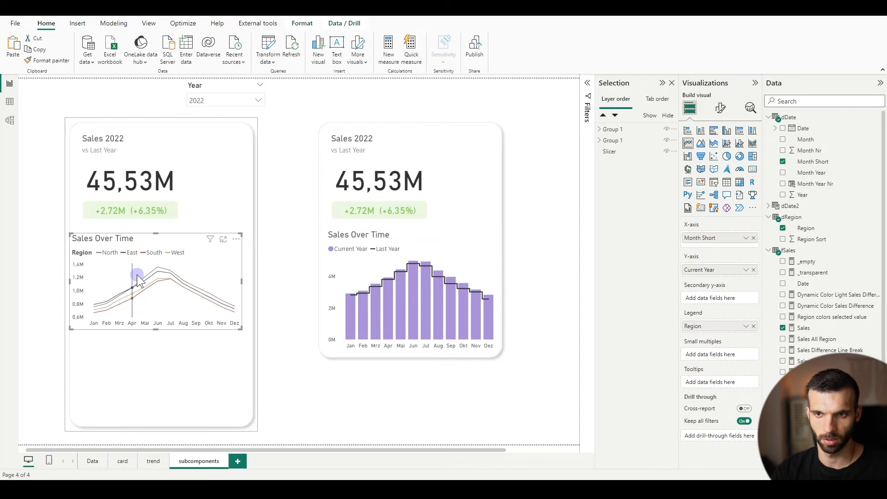
{"action": "left_click_drag", "start_coordinate": [152, 279], "coordinate": [105, 237]}
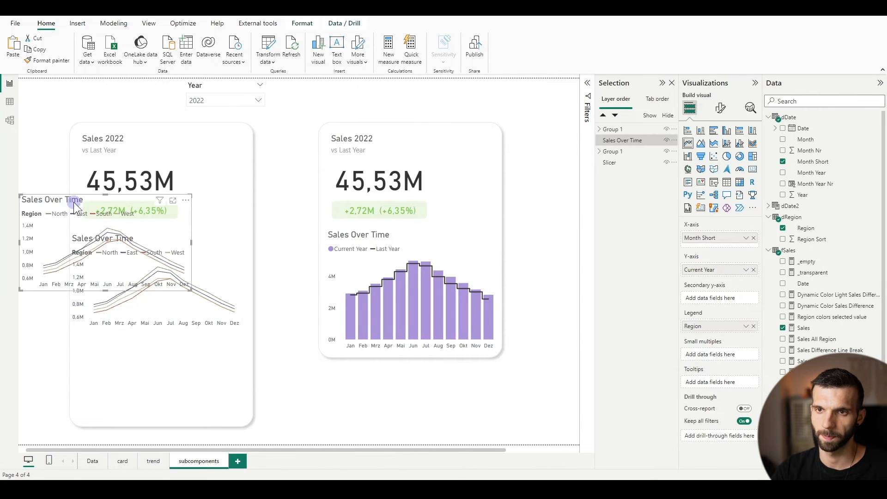
{"action": "left_click_drag", "start_coordinate": [66, 212], "coordinate": [117, 333]}
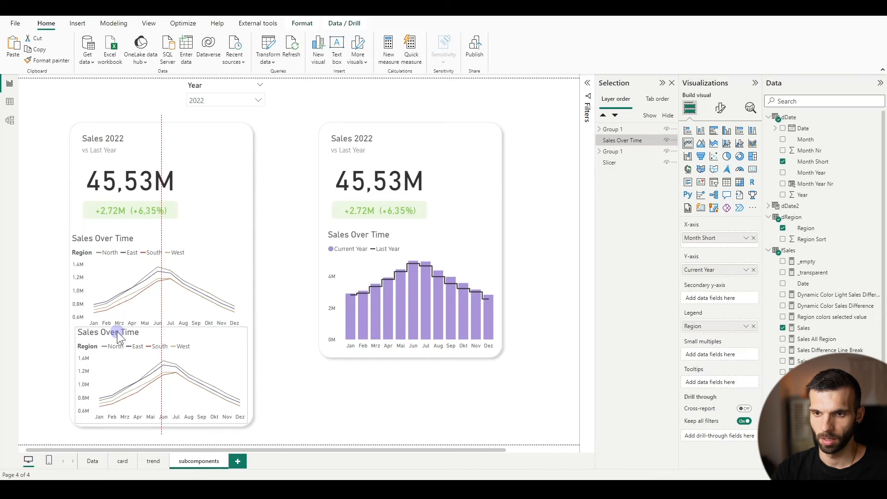
Shift the upper region line chart slightly right to align it with the copy below
{"action": "left_click", "coordinate": [116, 238]}
{"action": "left_click", "coordinate": [116, 240]}
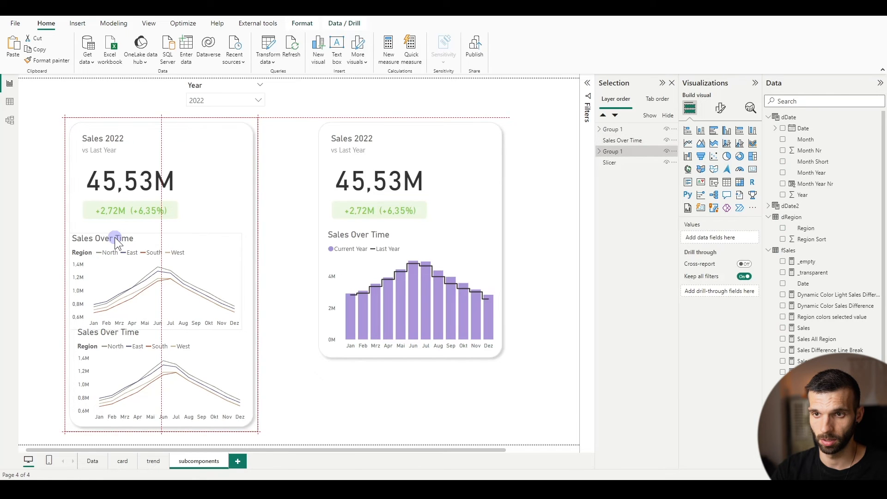
{"action": "left_click_drag", "start_coordinate": [106, 239], "coordinate": [111, 237]}
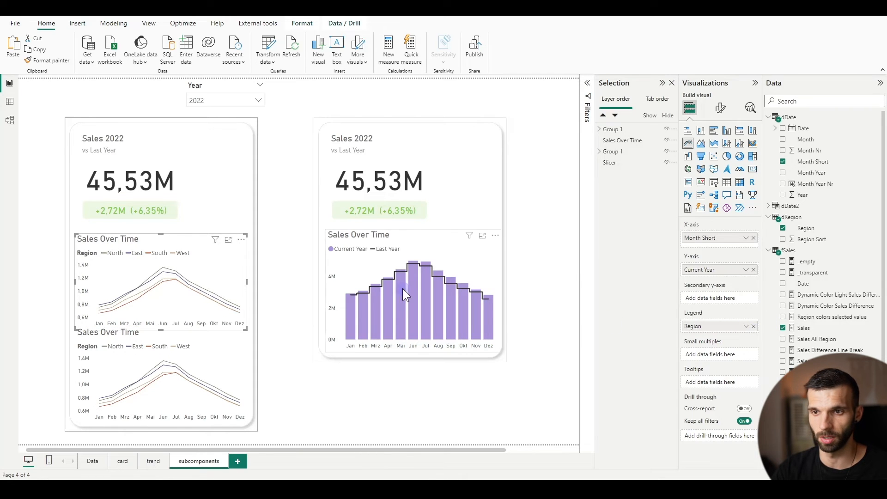
Remove Region from the upper line chart's legend and add Sales LY to its Y-axis, renamed "Last Year"
{"action": "left_click", "coordinate": [754, 327]}
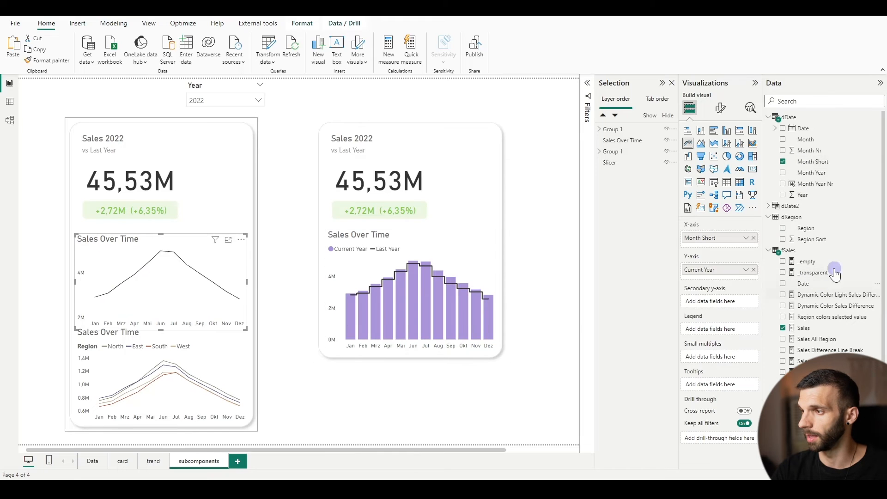
{"action": "left_click_drag", "start_coordinate": [806, 361], "coordinate": [720, 280]}
{"action": "double_click", "coordinate": [709, 283]}
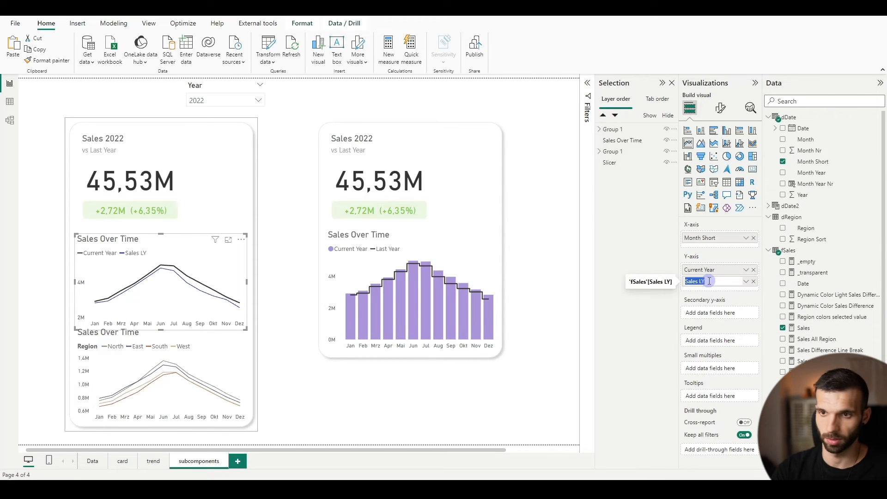
{"action": "type", "text": "Last Year"}
{"action": "key", "text": "Return"}
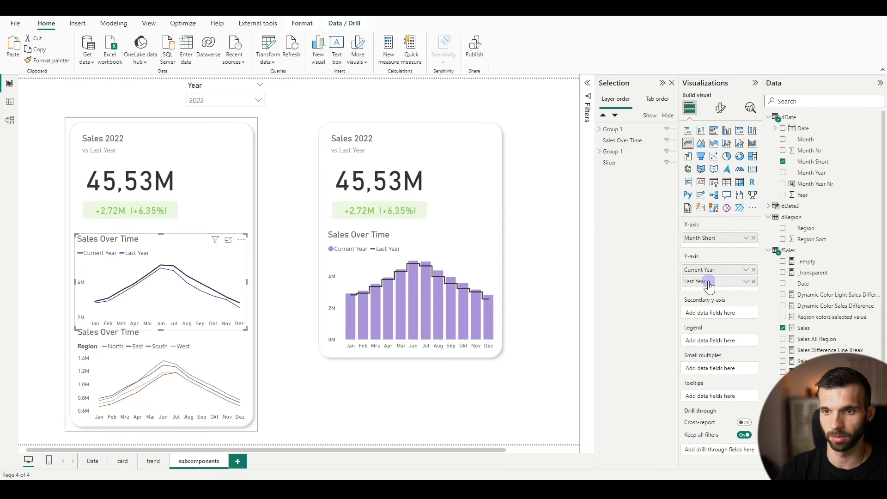
Change the lower line chart's title in the first card to "Regional Sales Trend"
{"action": "left_click", "coordinate": [93, 328]}
{"action": "left_click", "coordinate": [720, 108]}
{"action": "left_click", "coordinate": [719, 151]}
{"action": "left_click", "coordinate": [695, 191]}
{"action": "left_click", "coordinate": [708, 237]}
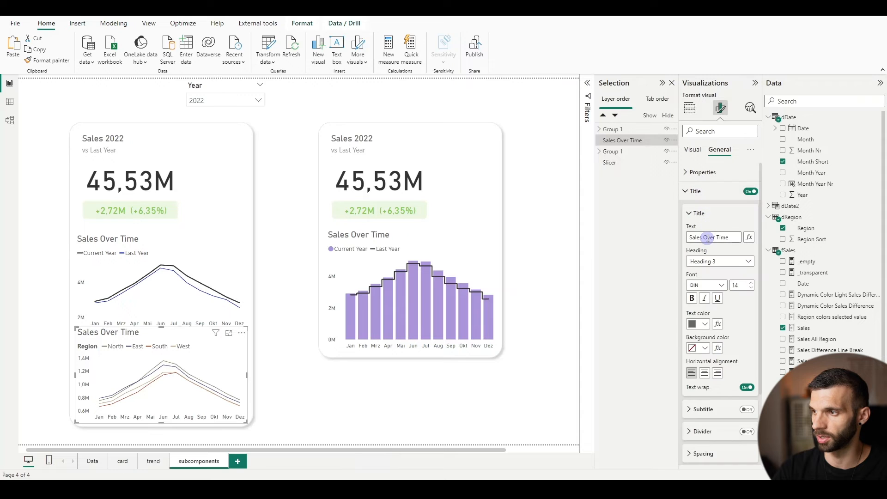
{"action": "key", "text": "ctrl+a"}
{"action": "type", "text": "R"}
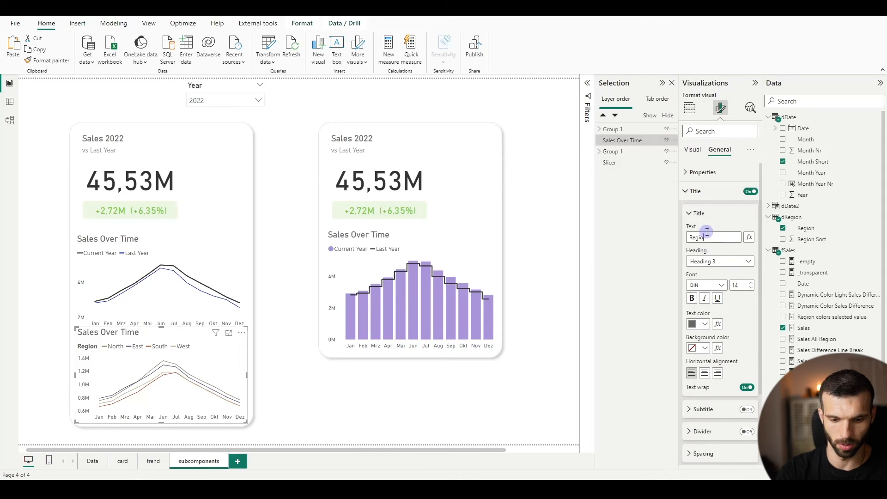
{"action": "type", "text": "egional Sales Trend"}
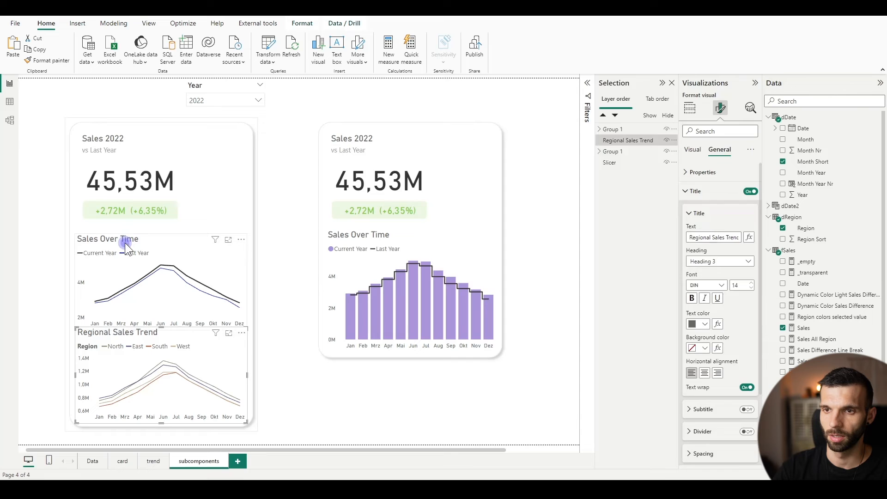
Change the upper line chart's title in the first card to "Total Sales Trend"
{"action": "left_click", "coordinate": [126, 241]}
{"action": "left_click", "coordinate": [126, 241]}
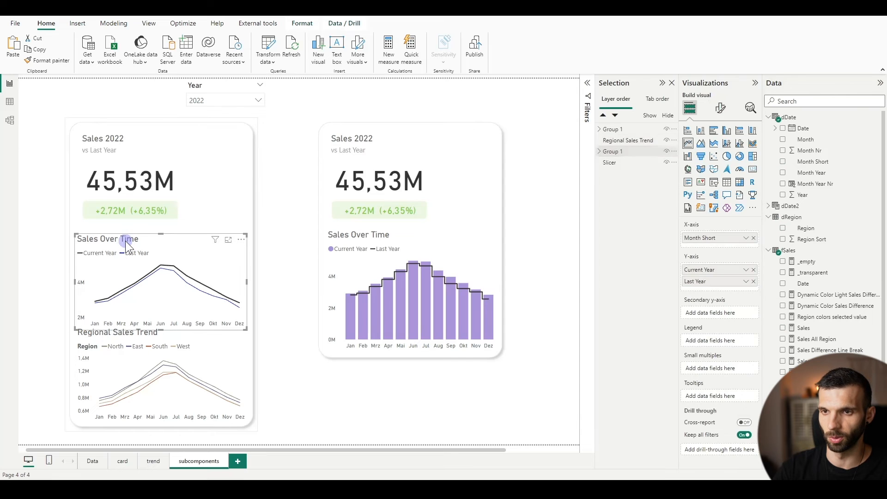
{"action": "left_click", "coordinate": [723, 110]}
{"action": "left_click", "coordinate": [719, 150]}
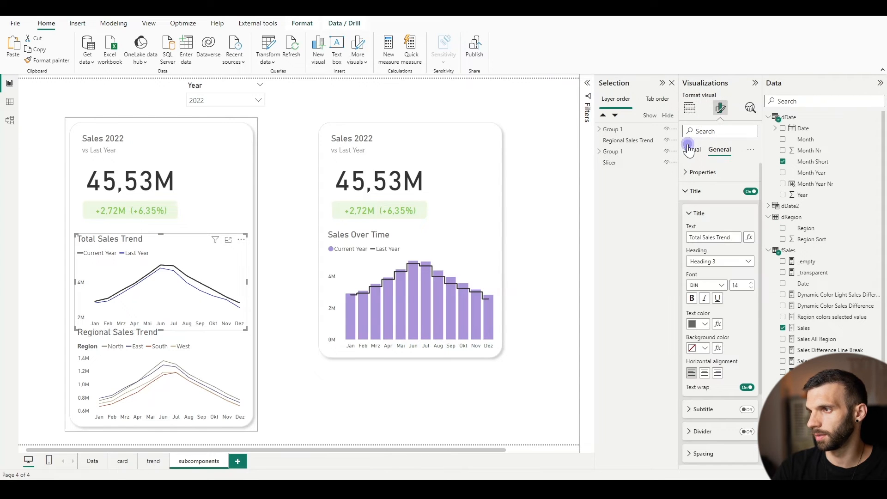
Set the Last Year line in the Total Sales Trend chart to a light grey theme color
{"action": "left_click", "coordinate": [693, 149]}
{"action": "left_click", "coordinate": [696, 304]}
{"action": "scroll", "coordinate": [716, 286], "scroll_direction": "down", "scroll_amount": 1}
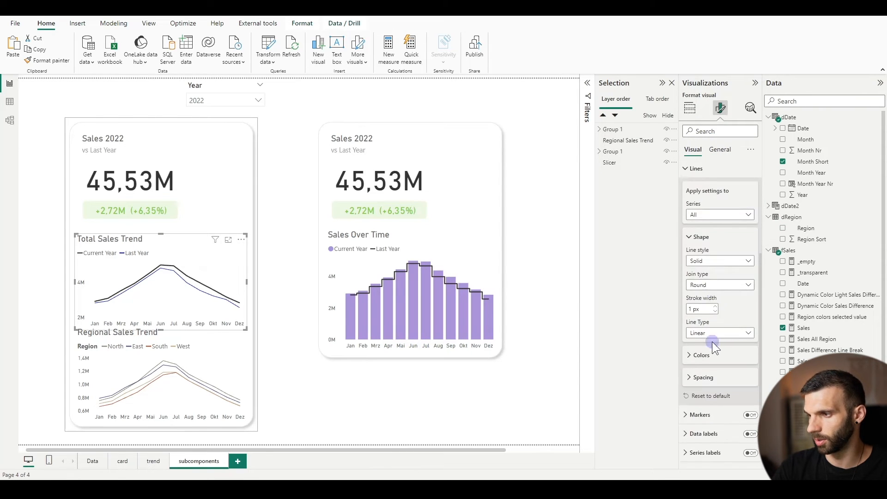
{"action": "left_click", "coordinate": [709, 355]}
{"action": "left_click", "coordinate": [695, 379]}
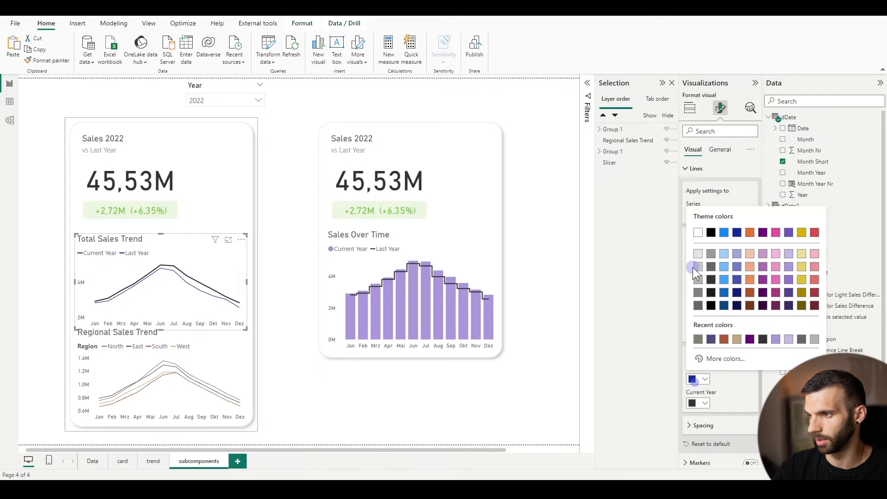
{"action": "left_click", "coordinate": [698, 280]}
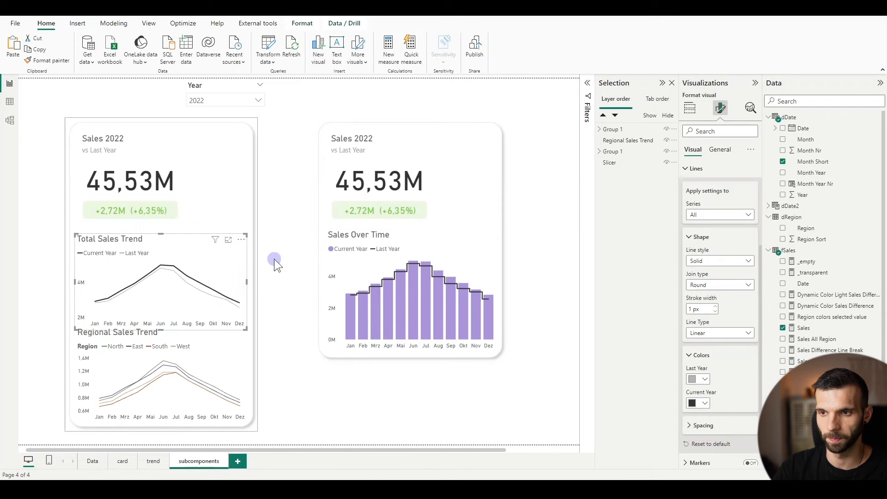
{"action": "left_click", "coordinate": [301, 272]}
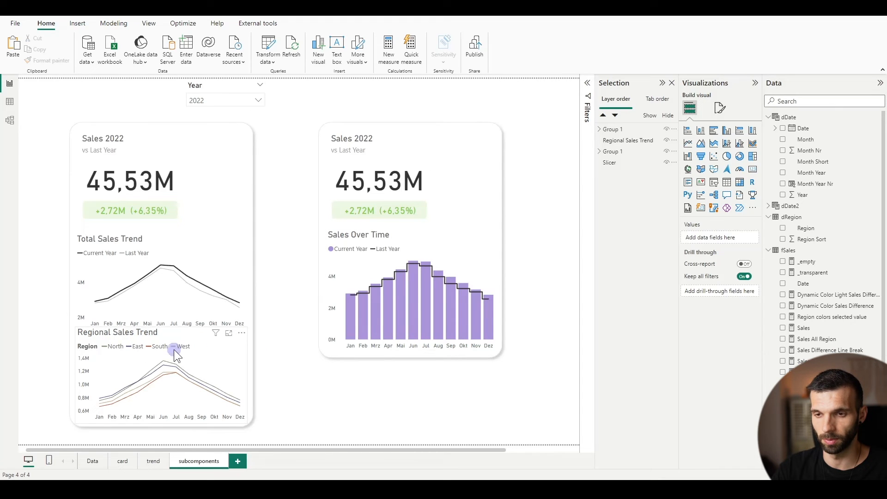
Test cross-filtering the page by East, South and West from the Regional Sales Trend legend, and clear the selection
{"action": "left_click", "coordinate": [138, 346]}
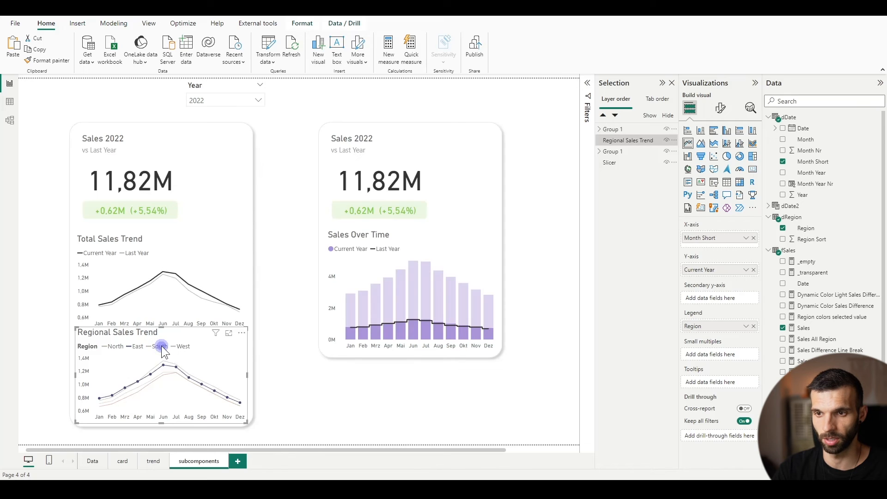
{"action": "left_click", "coordinate": [161, 346]}
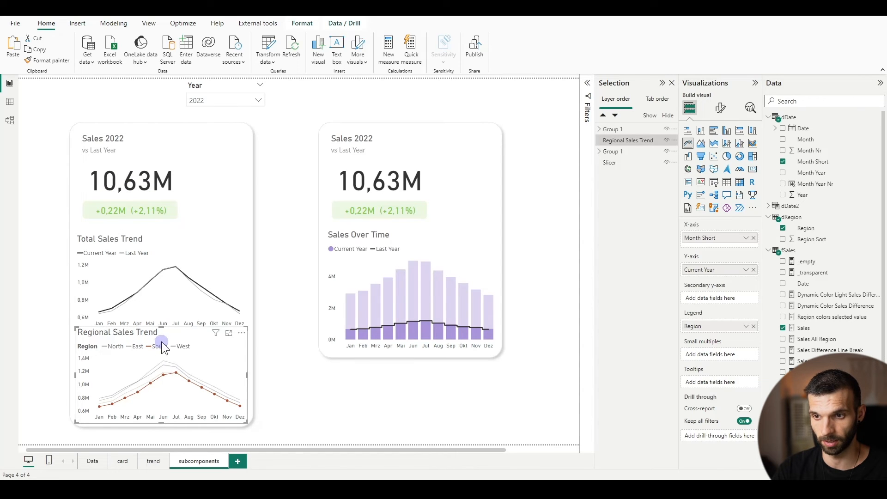
{"action": "left_click", "coordinate": [178, 347]}
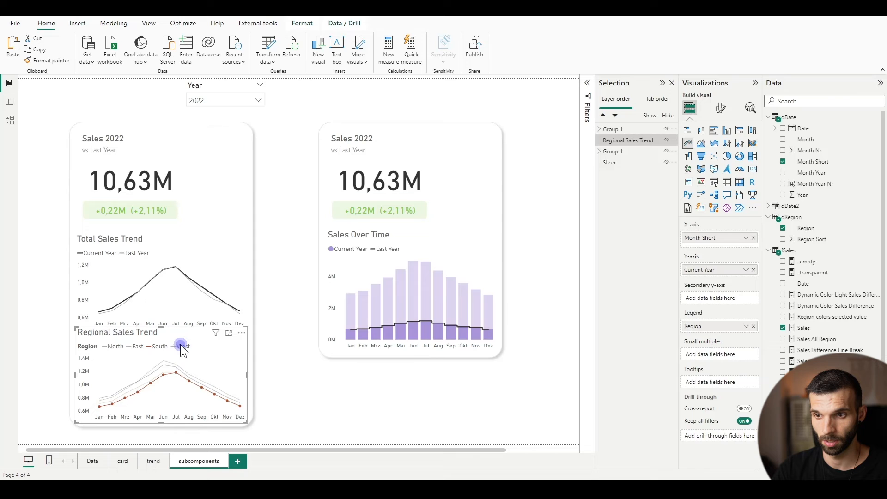
{"action": "left_click", "coordinate": [181, 346]}
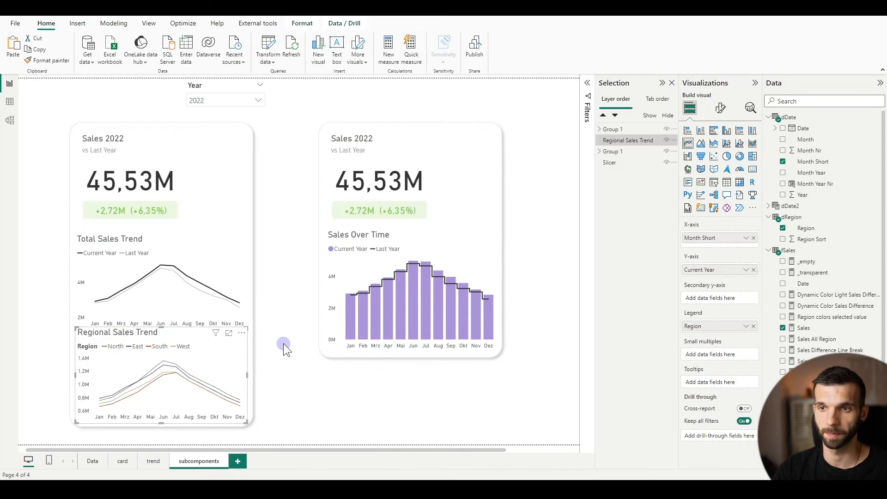
Add Region as the column legend of the second card's Sales Over Time chart
{"action": "left_click", "coordinate": [405, 232]}
{"action": "left_click", "coordinate": [398, 232]}
{"action": "left_click", "coordinate": [634, 257]}
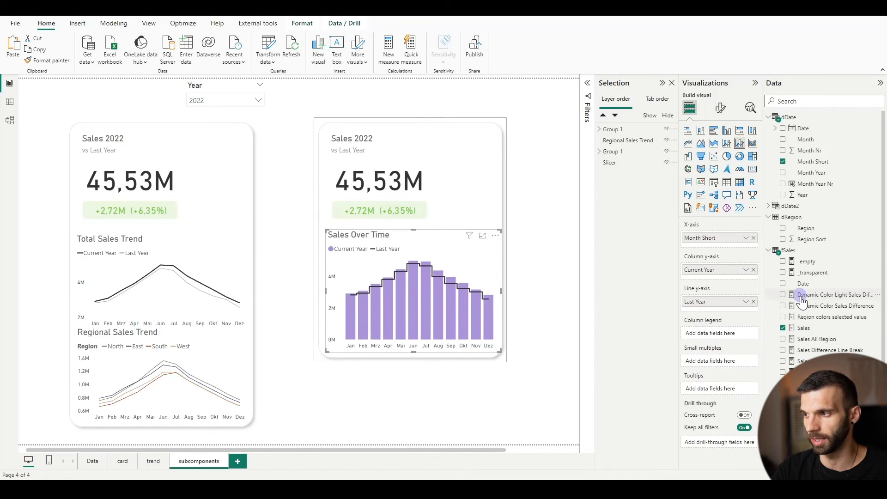
{"action": "left_click_drag", "start_coordinate": [808, 228], "coordinate": [722, 332]}
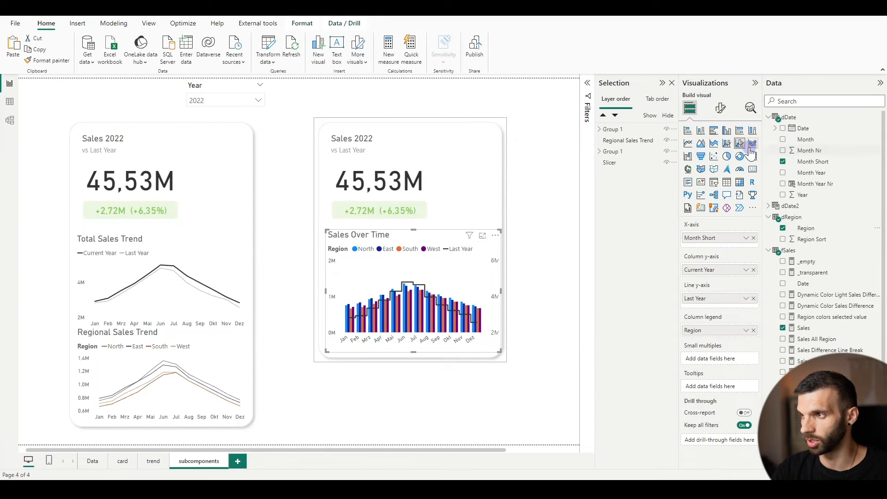
Convert the second card's chart to a line and stacked column chart, coloring North green, East purple, South rust red and West tan
{"action": "left_click", "coordinate": [727, 145]}
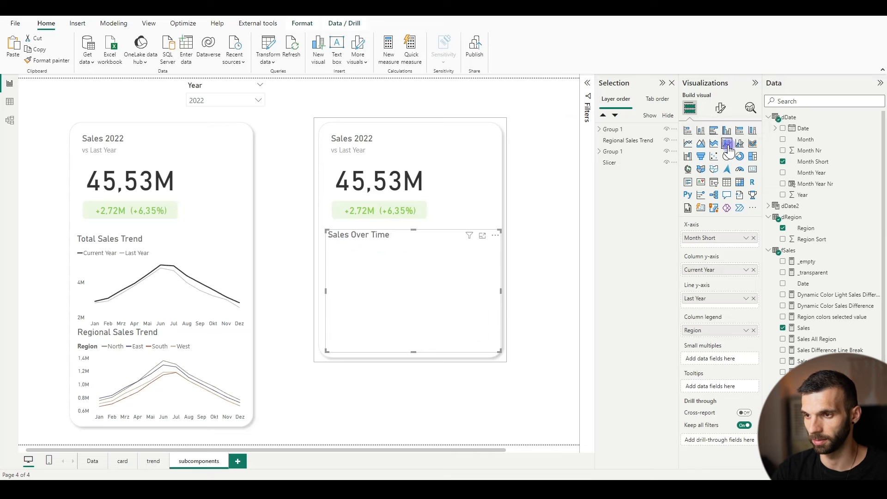
{"action": "left_click", "coordinate": [719, 109]}
{"action": "left_click", "coordinate": [700, 305]}
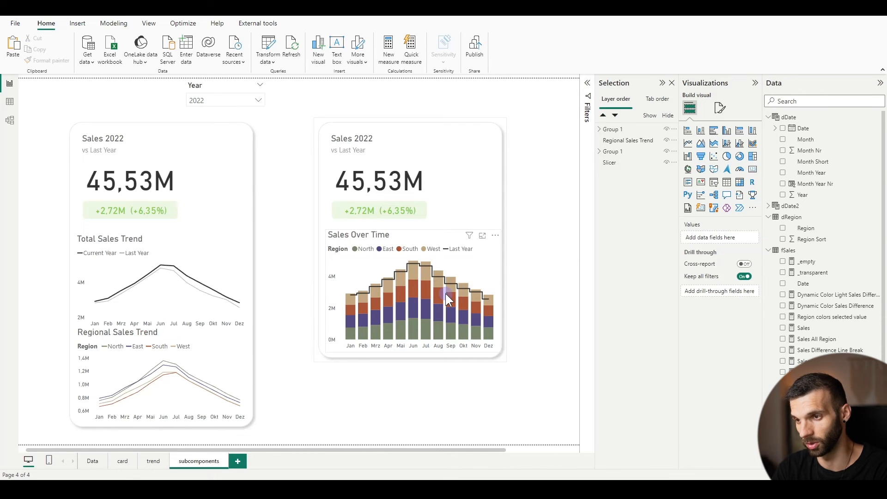
Test cross-filtering the page by North and South from the stacked column chart's legend, and clear the selection
{"action": "left_click", "coordinate": [505, 344]}
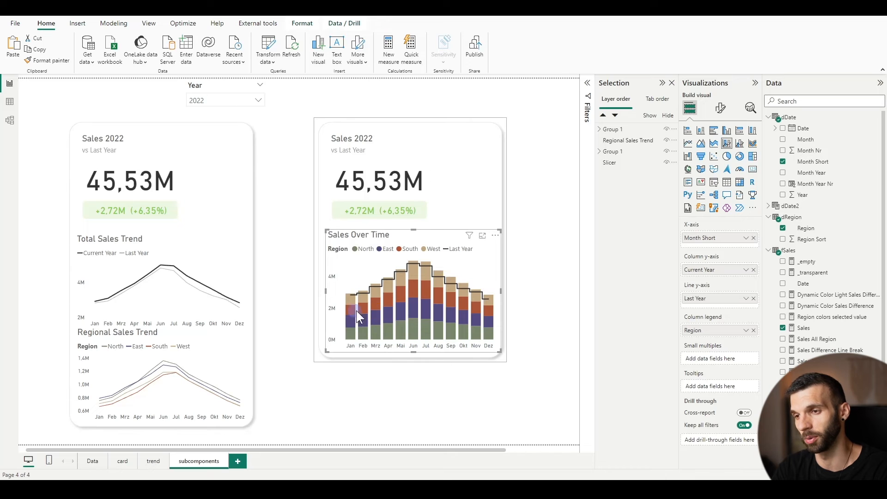
{"action": "left_click", "coordinate": [389, 247]}
{"action": "left_click", "coordinate": [388, 250]}
{"action": "left_click", "coordinate": [365, 248]}
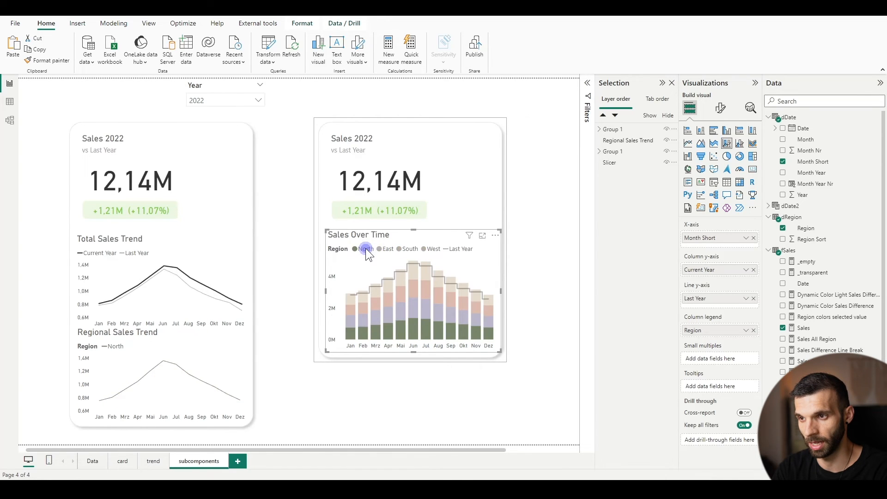
{"action": "left_click", "coordinate": [397, 252]}
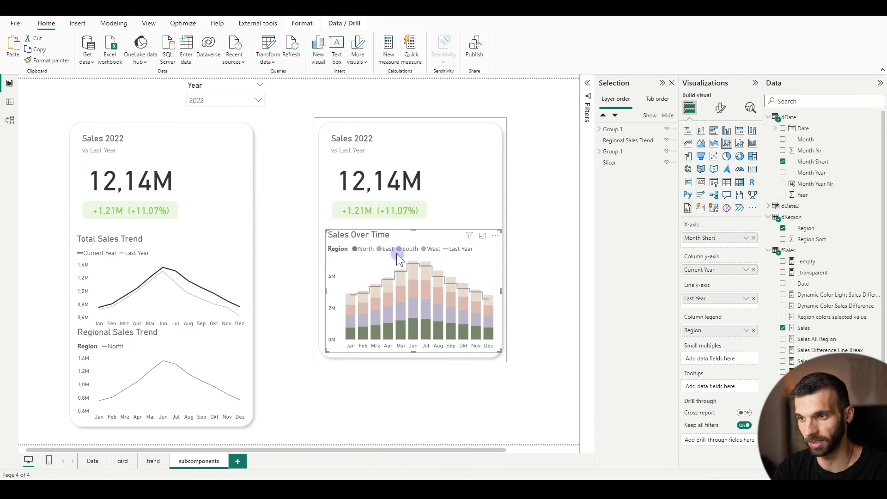
{"action": "left_click", "coordinate": [365, 249]}
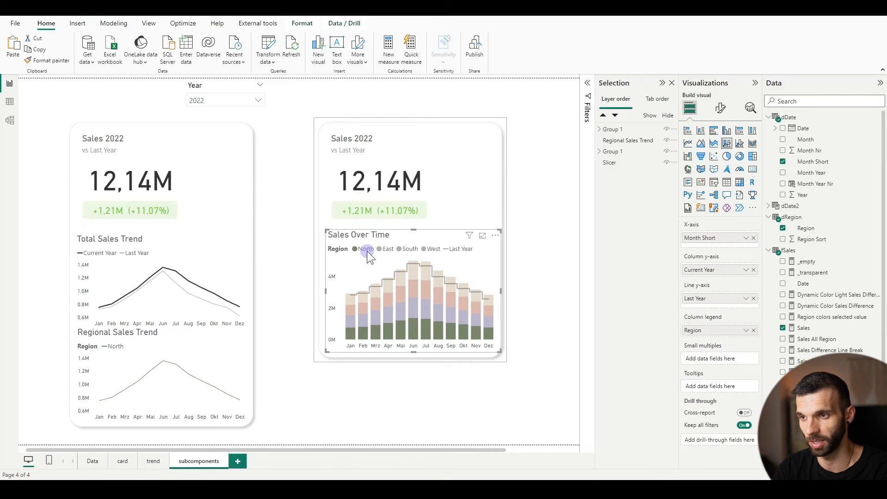
{"action": "left_click", "coordinate": [398, 249]}
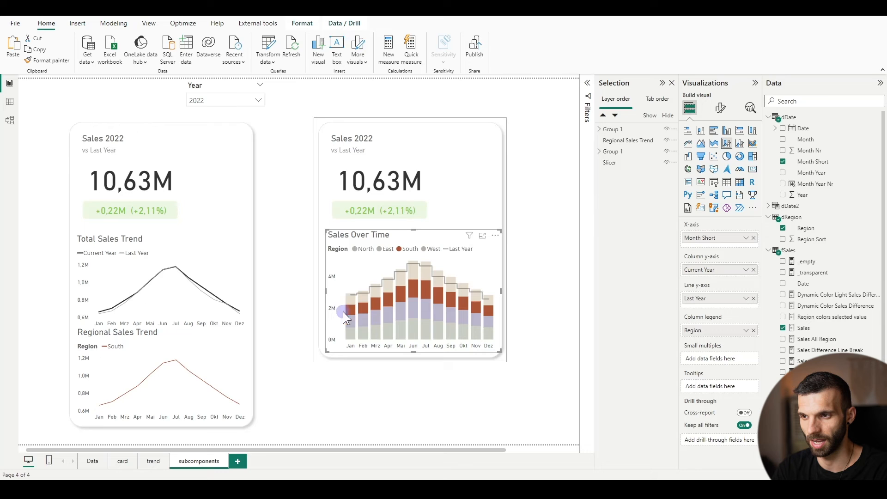
{"action": "left_click", "coordinate": [408, 248]}
Move the whole second card left so it sits close beside the first card
{"action": "left_click", "coordinate": [340, 448]}
{"action": "left_click_drag", "start_coordinate": [341, 451], "coordinate": [422, 451]}
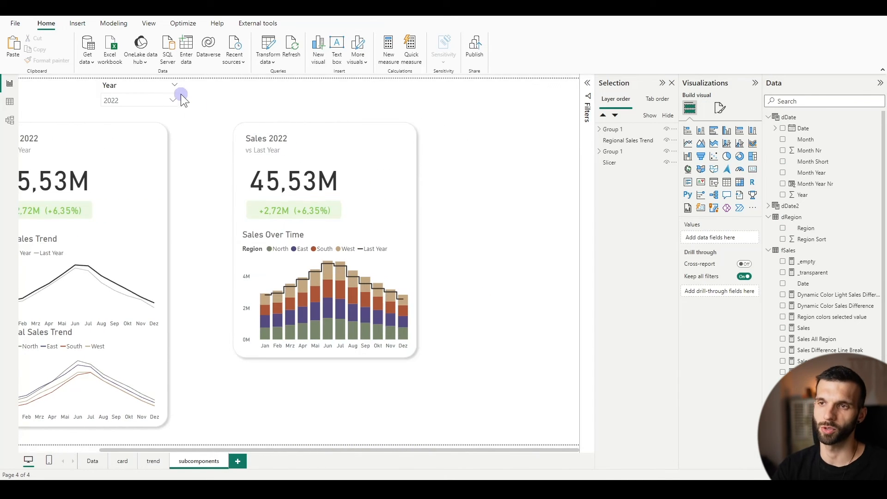
{"action": "left_click_drag", "start_coordinate": [221, 107], "coordinate": [482, 370]}
{"action": "left_click_drag", "start_coordinate": [370, 194], "coordinate": [323, 201]}
{"action": "left_click", "coordinate": [417, 350]}
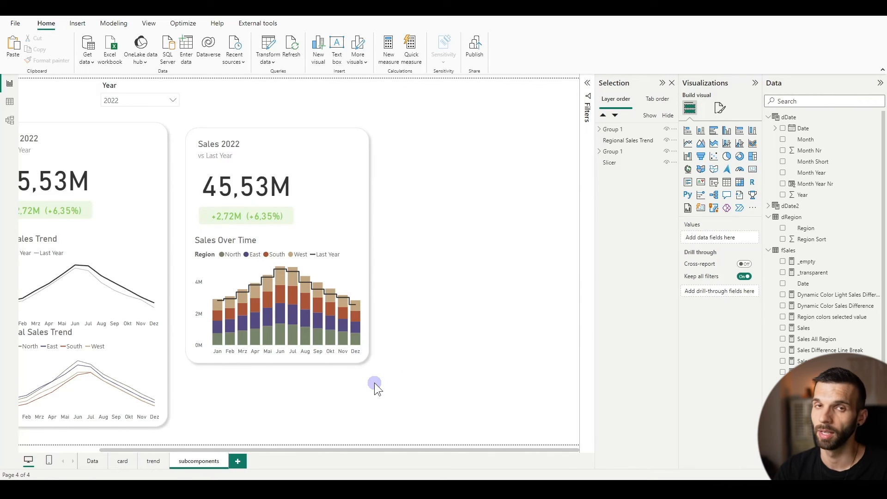
Duplicate the second card and place the copy directly to its right as a third card
{"action": "left_click_drag", "start_coordinate": [390, 361], "coordinate": [162, 116]}
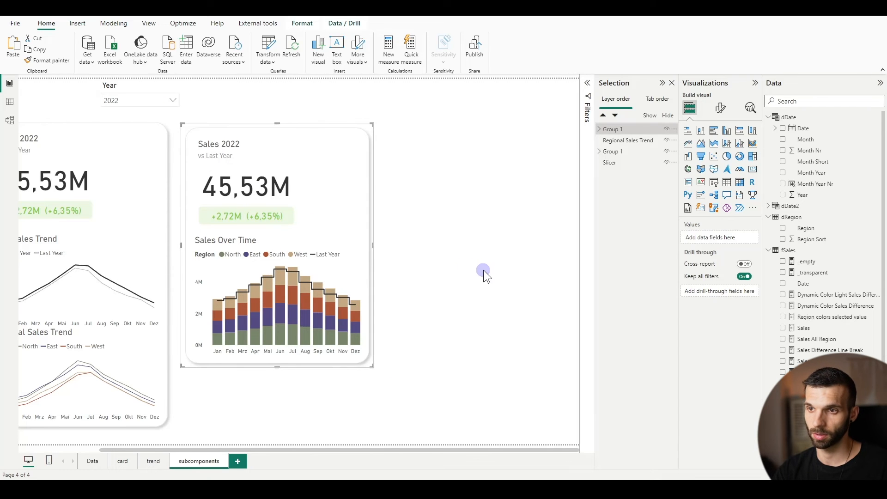
{"action": "key", "text": "ctrl+c"}
{"action": "key", "text": "ctrl+v"}
{"action": "left_click_drag", "start_coordinate": [225, 149], "coordinate": [421, 140]}
Convert the third card's Sales Over Time chart to a line chart and remove Last Year from its secondary Y-axis
{"action": "left_click", "coordinate": [429, 240]}
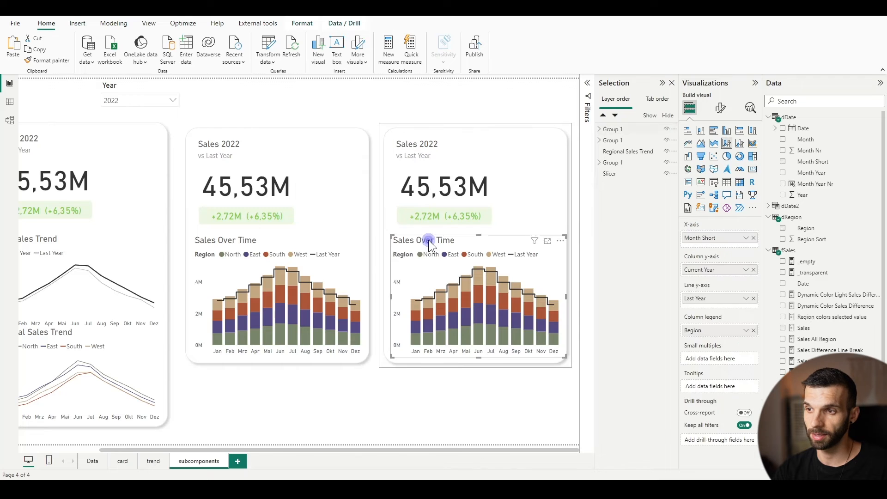
{"action": "left_click", "coordinate": [687, 143]}
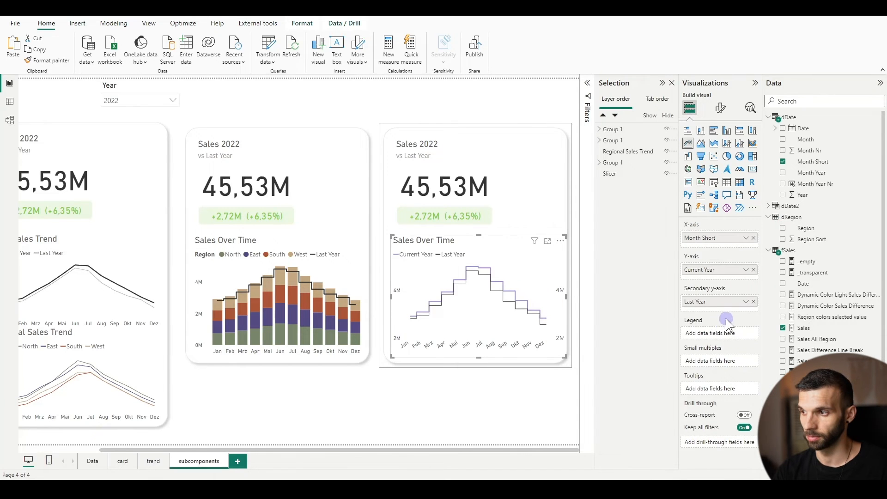
{"action": "left_click", "coordinate": [754, 302]}
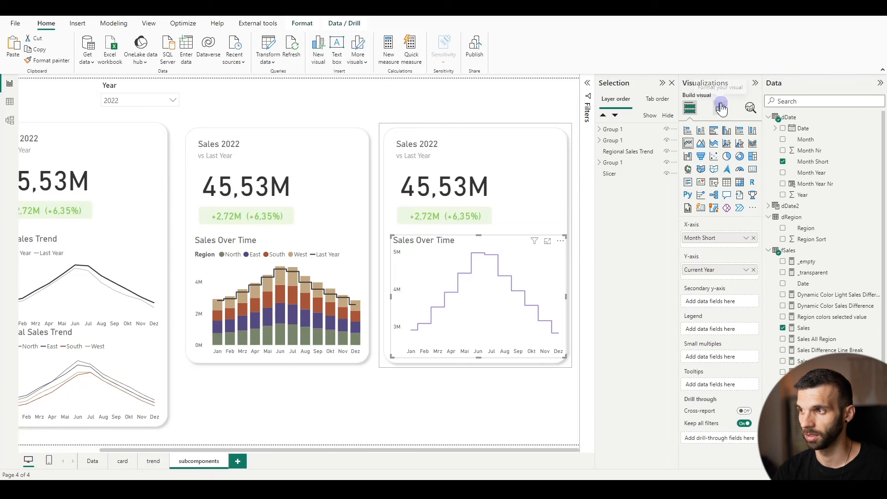
Replace Month Short with Year on the third card's X-axis and add Region as the chart's legend
{"action": "left_click", "coordinate": [754, 238]}
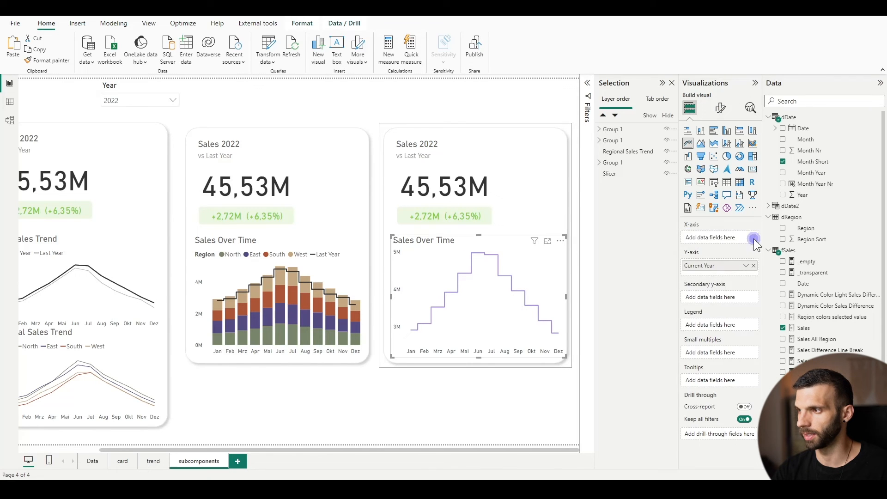
{"action": "left_click", "coordinate": [783, 194]}
{"action": "left_click_drag", "start_coordinate": [707, 280], "coordinate": [712, 237]}
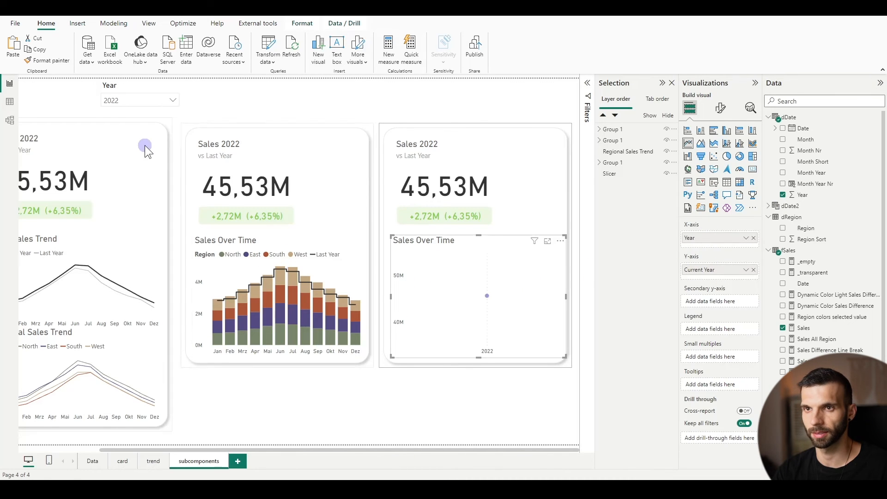
{"action": "left_click_drag", "start_coordinate": [834, 230], "coordinate": [727, 329]}
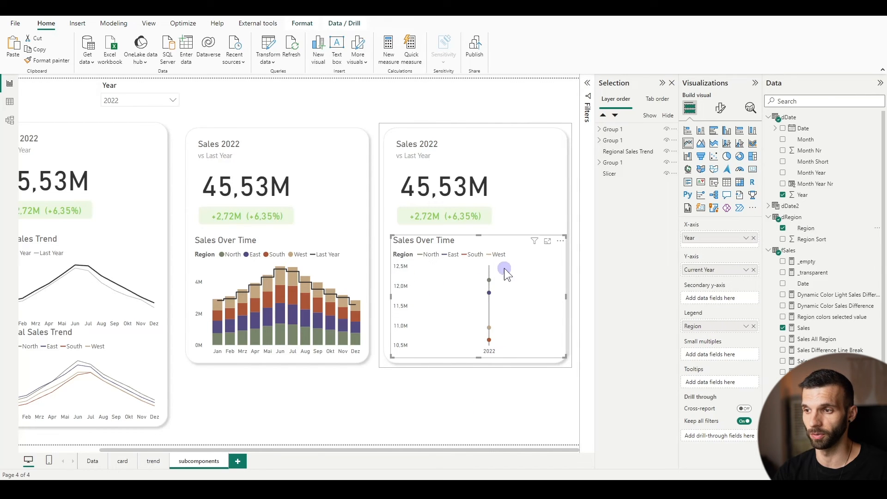
Try excluding the third card's Sales Over Time chart from the Year slicer's filtering, and restore the filter interaction
{"action": "left_click", "coordinate": [117, 86]}
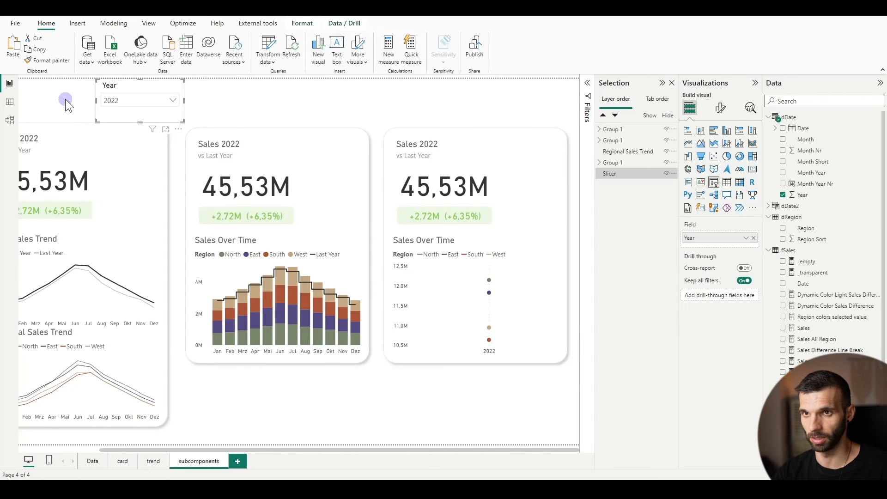
{"action": "left_click", "coordinate": [292, 24]}
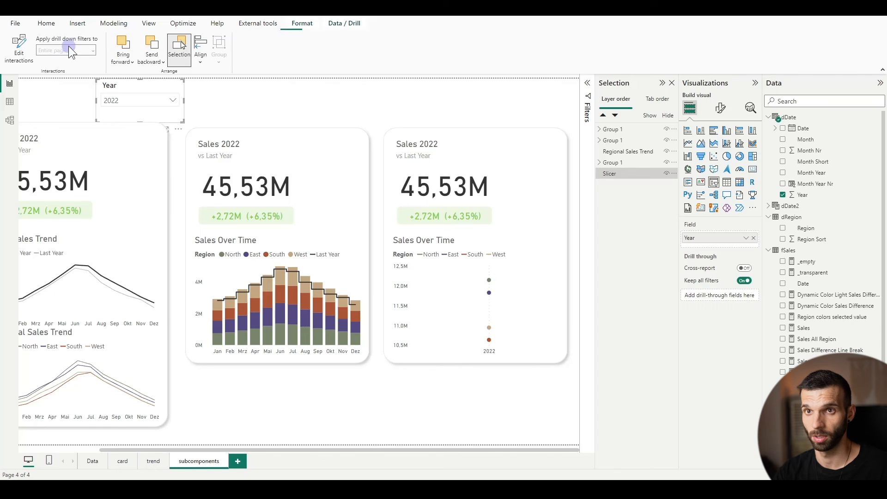
{"action": "left_click", "coordinate": [19, 48]}
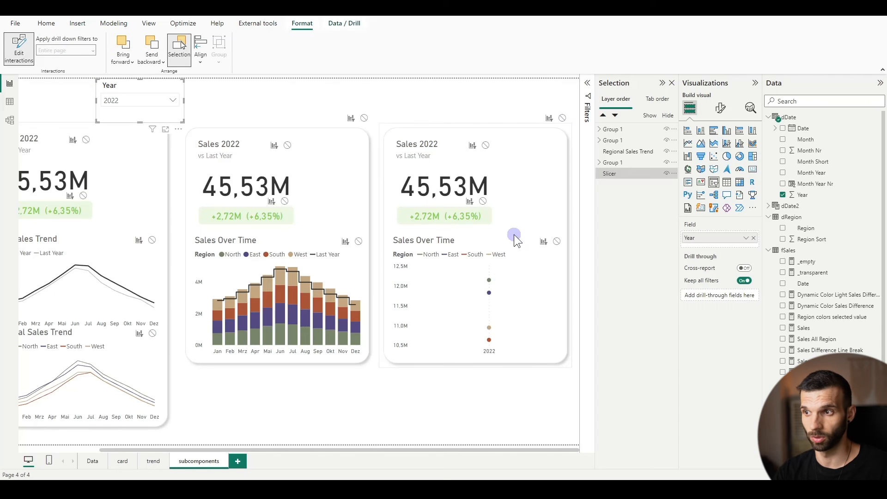
{"action": "left_click", "coordinate": [557, 241]}
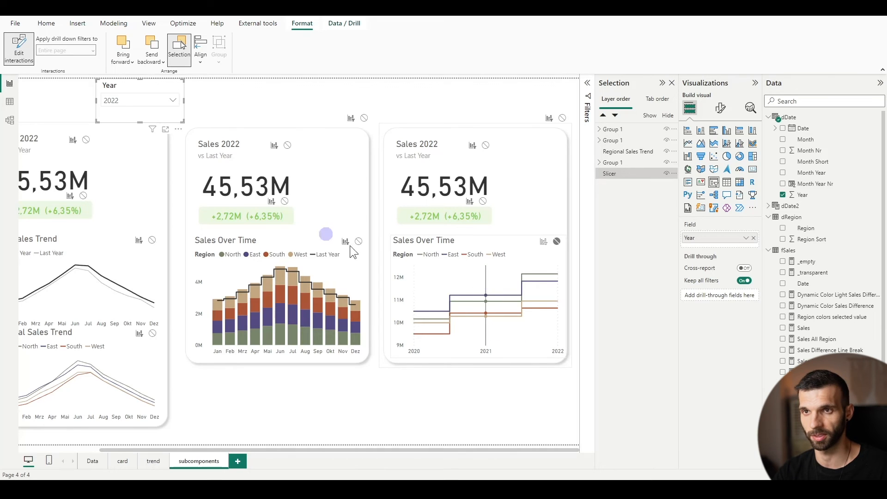
{"action": "left_click", "coordinate": [540, 242]}
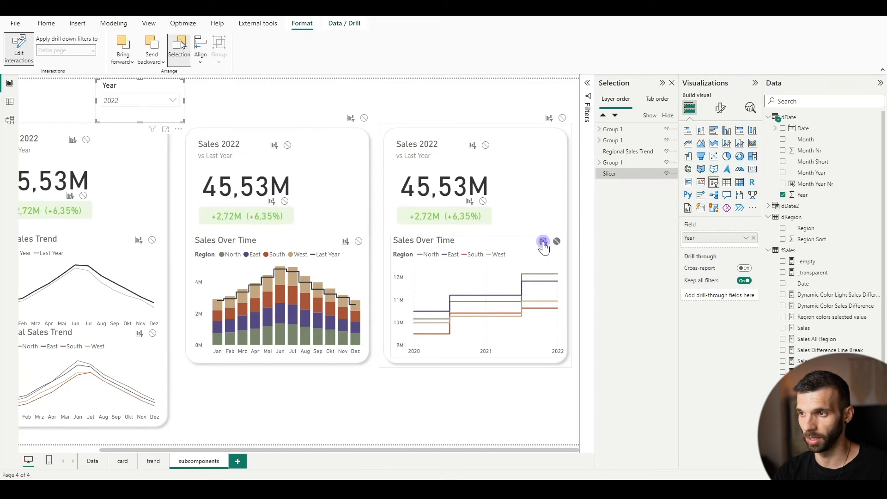
{"action": "left_click", "coordinate": [19, 50]}
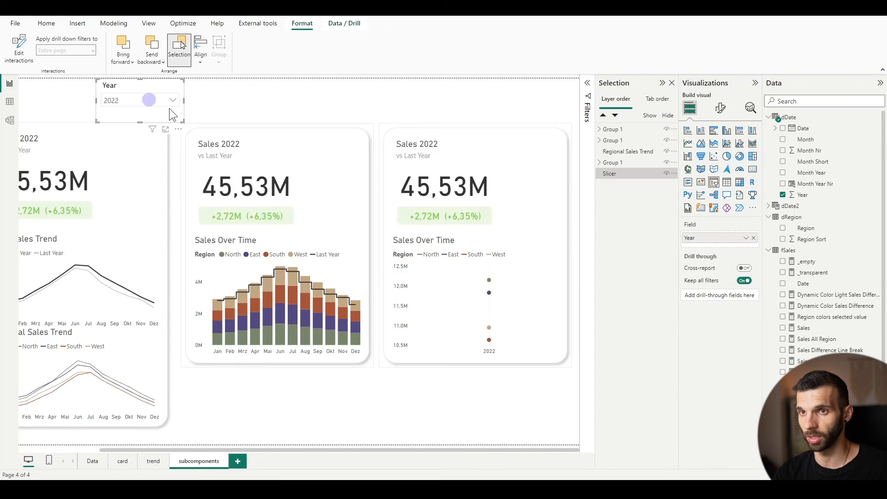
Inspect the dDate2 table's definition and place the table above Sales Target in the model diagram to check its relationships
{"action": "left_click", "coordinate": [459, 237]}
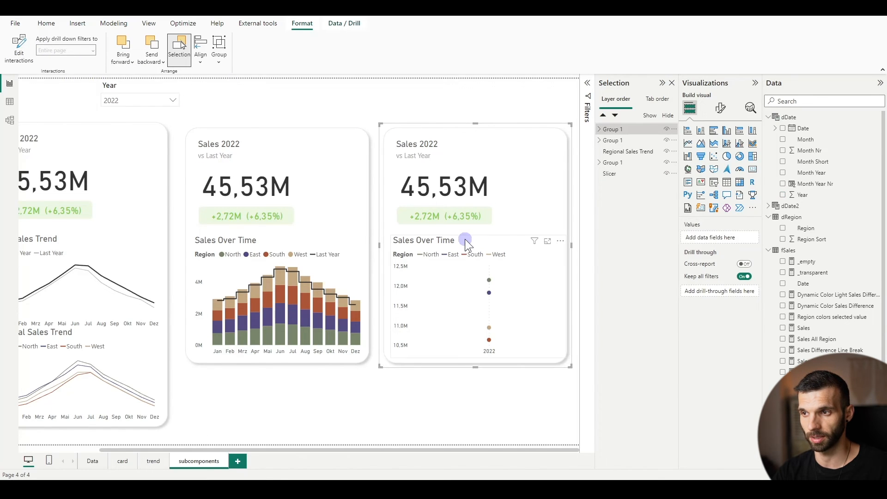
{"action": "left_click", "coordinate": [464, 238]}
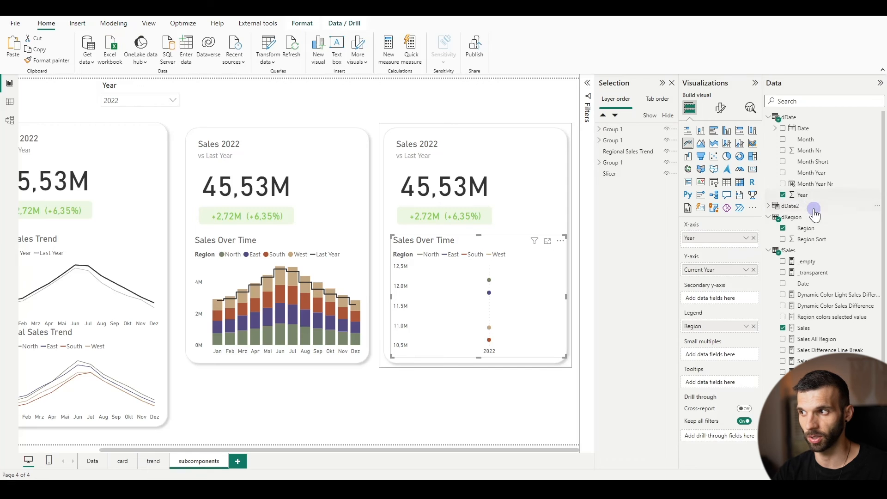
{"action": "left_click", "coordinate": [800, 207]}
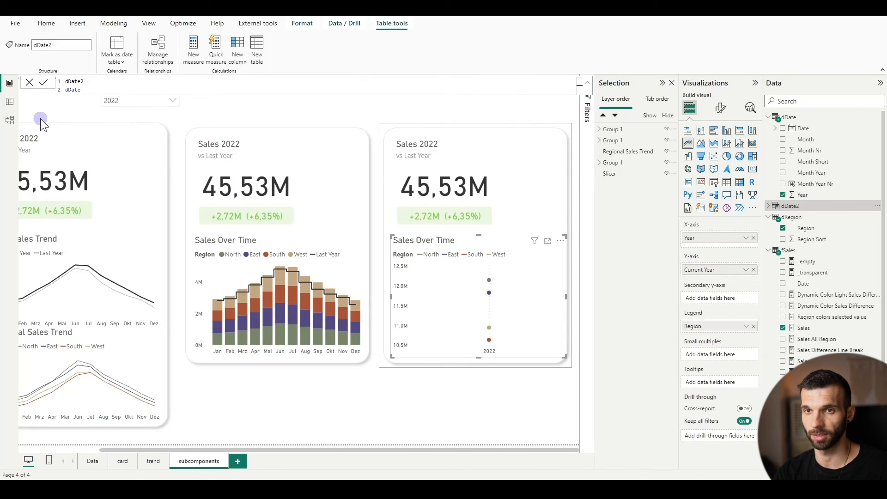
{"action": "left_click", "coordinate": [9, 121]}
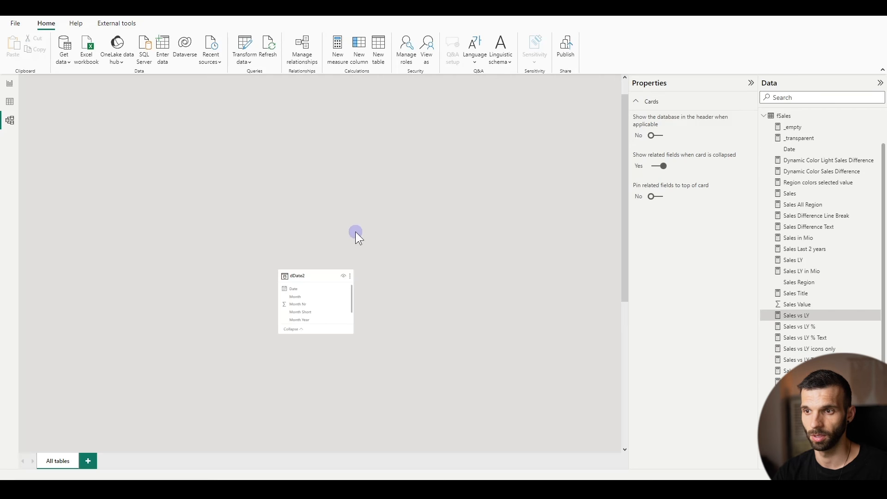
{"action": "scroll", "coordinate": [301, 203], "scroll_direction": "up", "scroll_amount": 4}
{"action": "left_click_drag", "start_coordinate": [299, 184], "coordinate": [268, 335]}
{"action": "scroll", "coordinate": [319, 270], "scroll_direction": "down", "scroll_amount": 4}
{"action": "left_click_drag", "start_coordinate": [284, 163], "coordinate": [279, 175]}
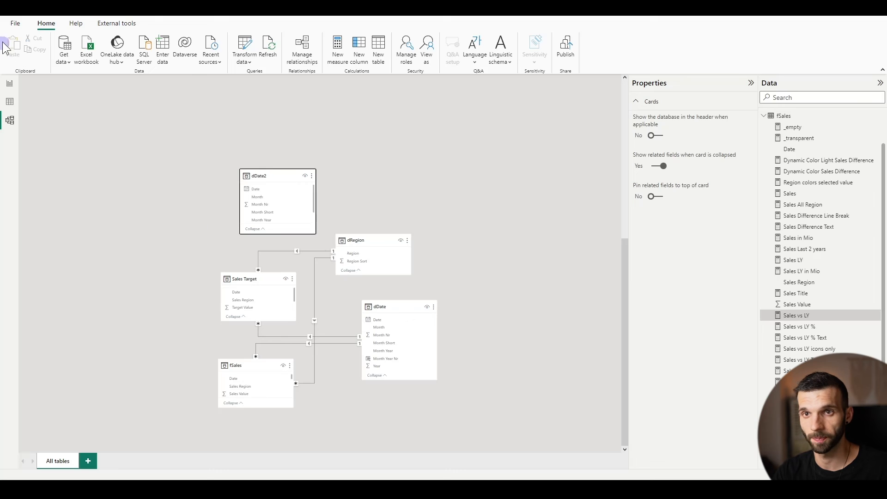
{"action": "left_click", "coordinate": [10, 83]}
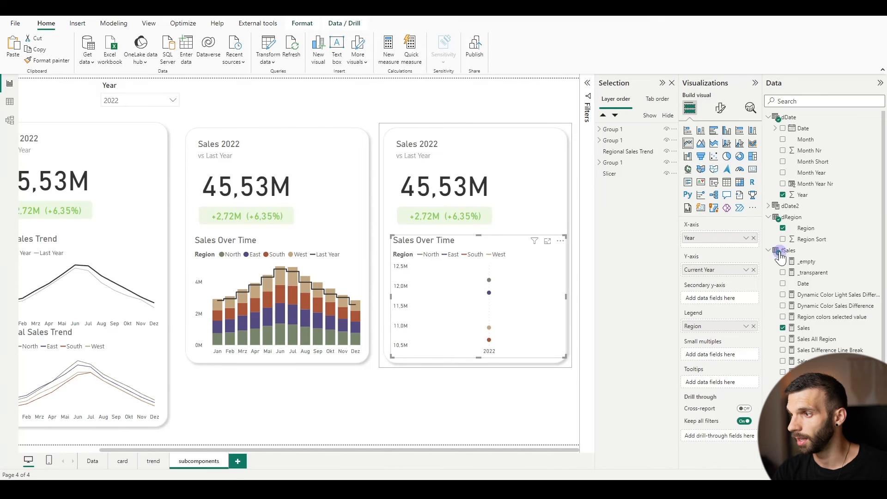
Replace the X-axis field of the third card's Sales Over Time chart with Year from the dDate2 table
{"action": "left_click", "coordinate": [754, 237]}
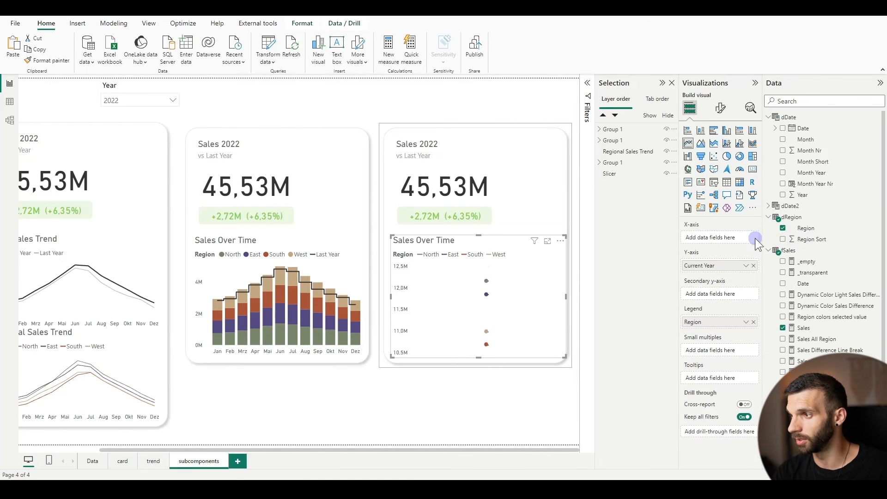
{"action": "left_click", "coordinate": [768, 206]}
{"action": "left_click_drag", "start_coordinate": [803, 283], "coordinate": [710, 241]}
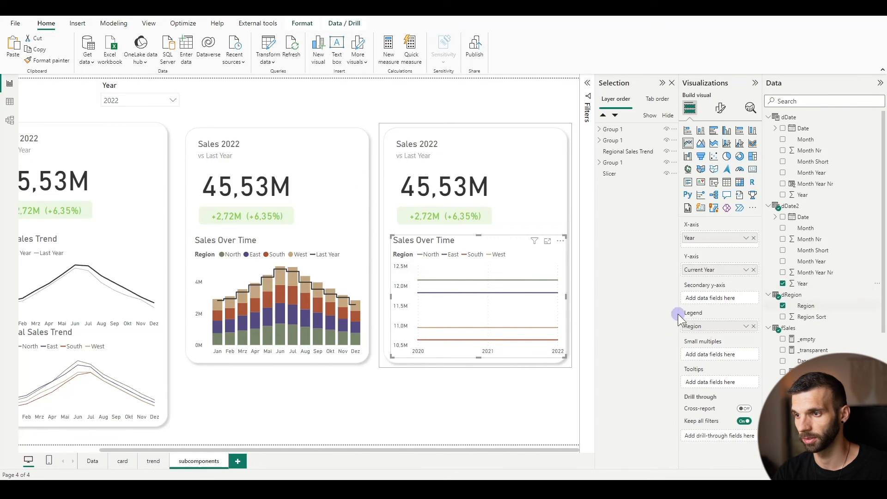
Examine how the Sales Last 2 years measure compares dDate2[Year] with the selected dDate[Year] for its Sales branch
{"action": "scroll", "coordinate": [814, 238], "scroll_direction": "down", "scroll_amount": 3}
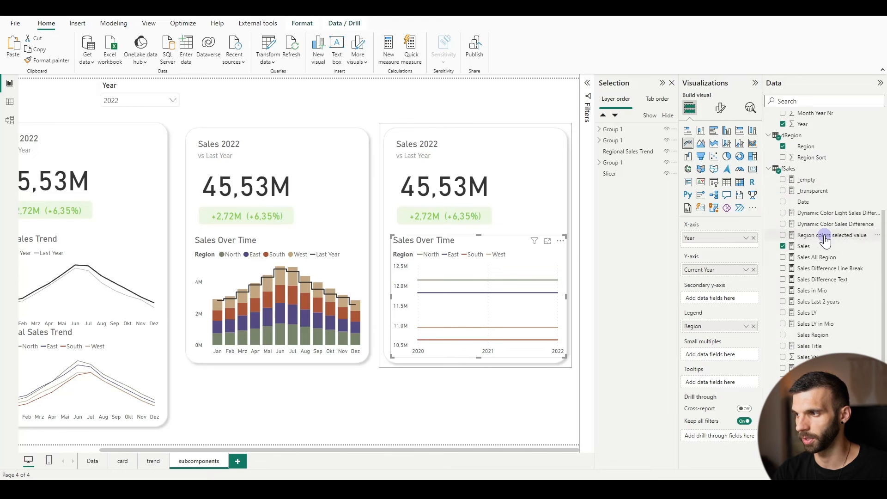
{"action": "left_click", "coordinate": [807, 302]}
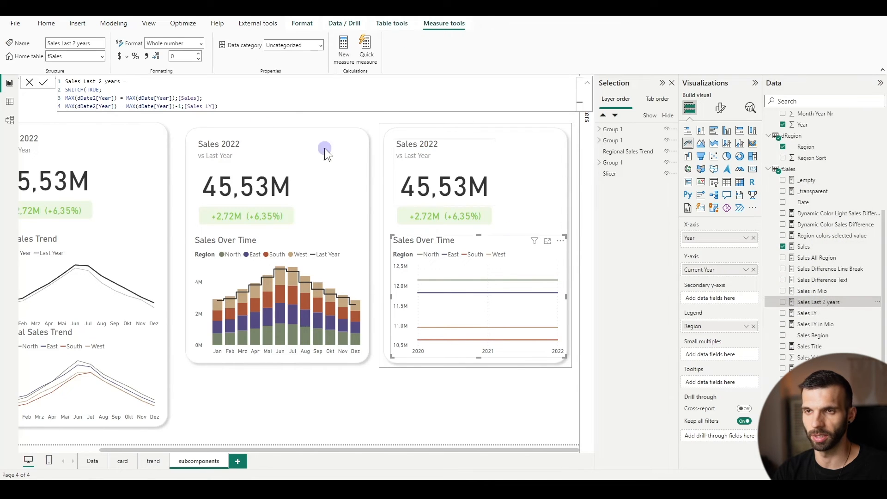
{"action": "left_click", "coordinate": [101, 98]}
{"action": "left_click", "coordinate": [115, 98]}
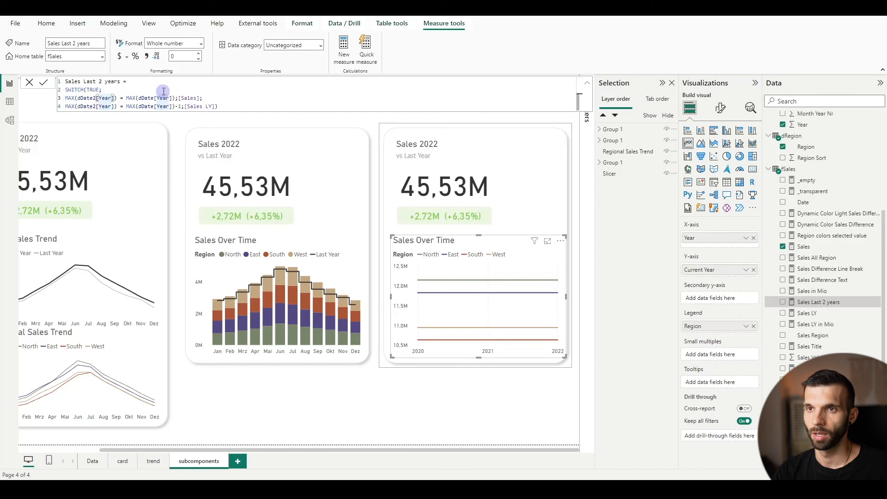
{"action": "mouse_move", "coordinate": [561, 323]}
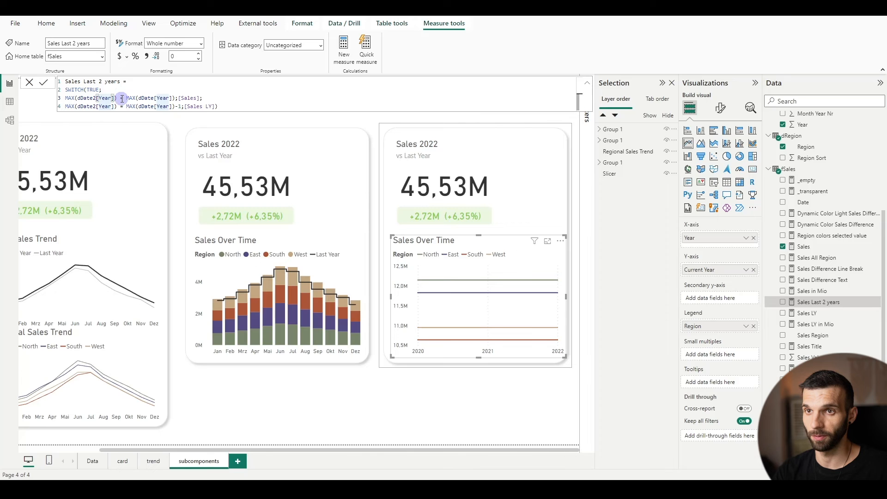
{"action": "left_click_drag", "start_coordinate": [126, 98], "coordinate": [180, 98]}
{"action": "left_click", "coordinate": [30, 83]}
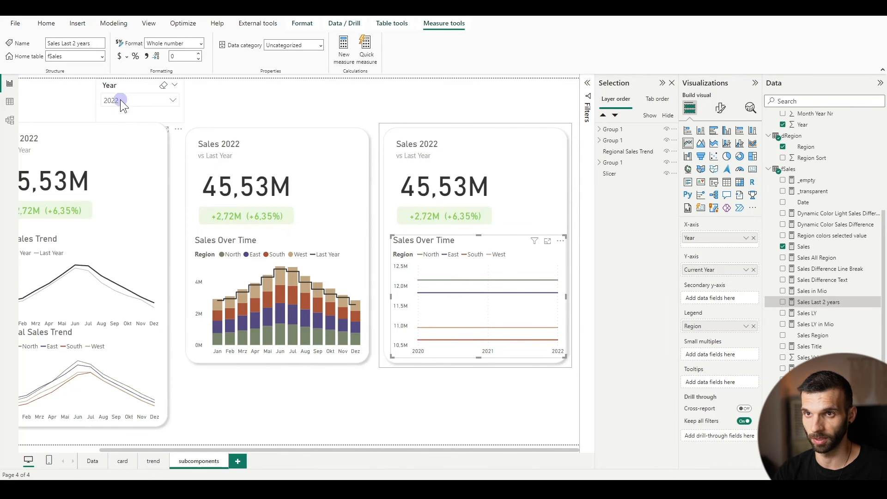
Examine the previous-year branch of the Sales Last 2 years formula, which uses MAX(dDate[Year])-1 and Sales LY
{"action": "left_click", "coordinate": [807, 301]}
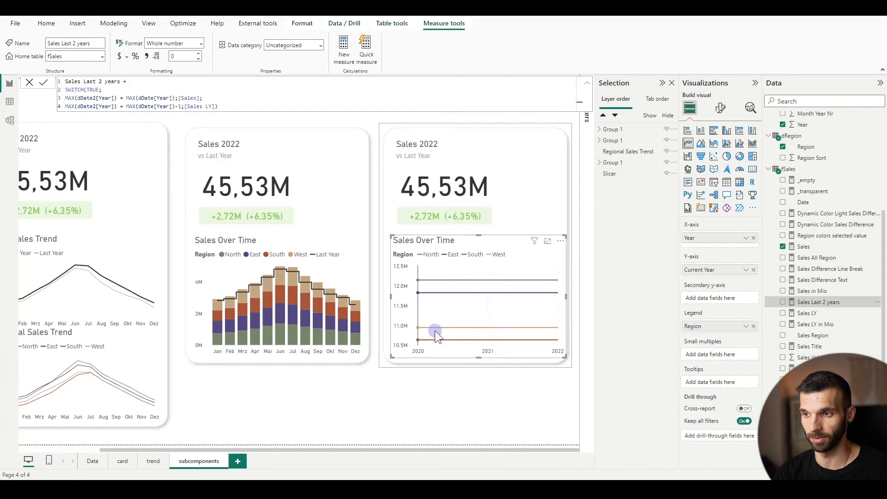
{"action": "left_click", "coordinate": [126, 99]}
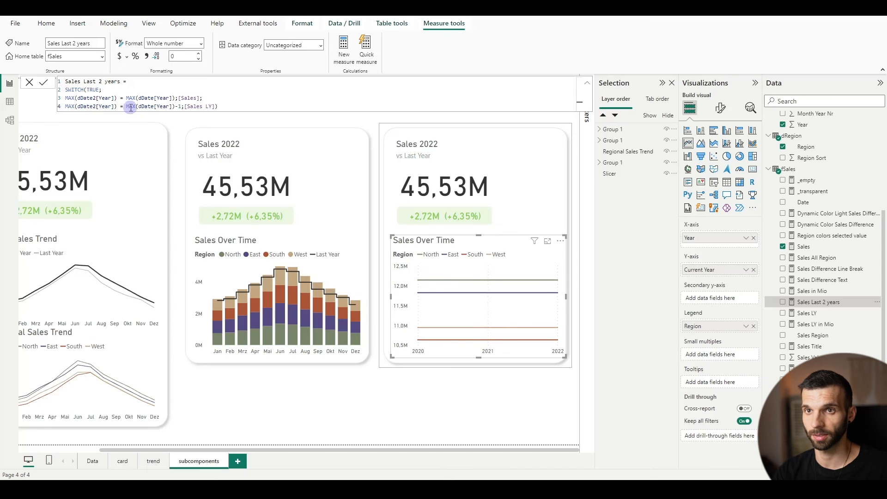
{"action": "left_click", "coordinate": [182, 107]}
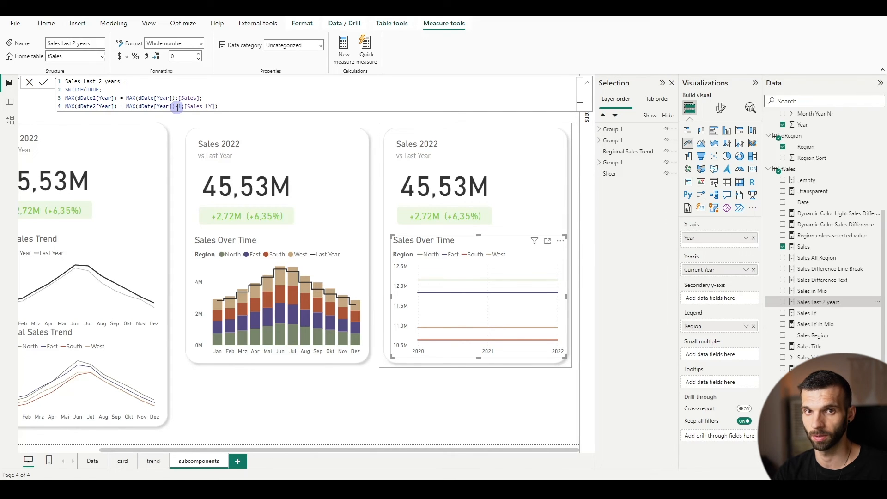
{"action": "left_click", "coordinate": [248, 105]}
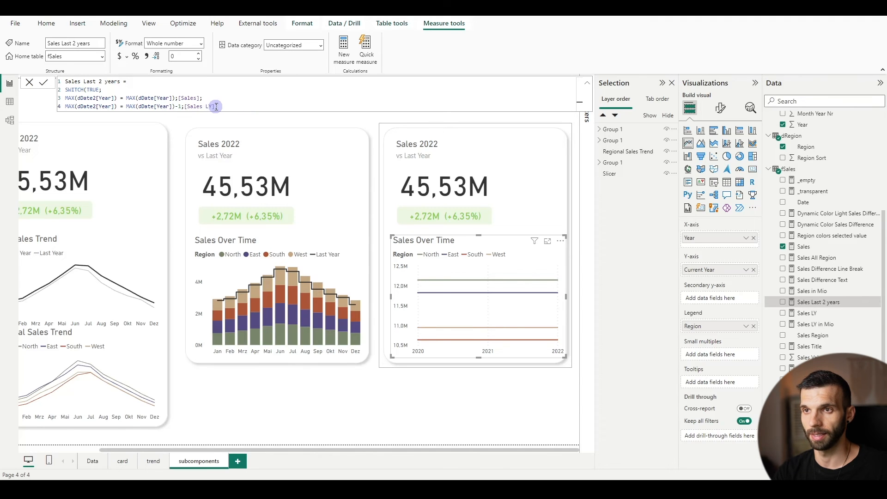
{"action": "type", "text": ")"}
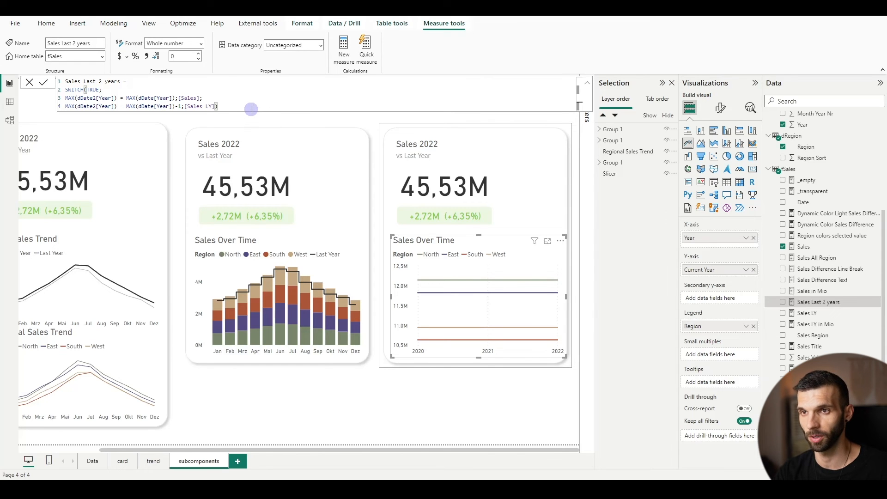
Replace Current Year with Sales Last 2 years on the third chart's Y-axis and set its line type to Linear
{"action": "left_click", "coordinate": [753, 270]}
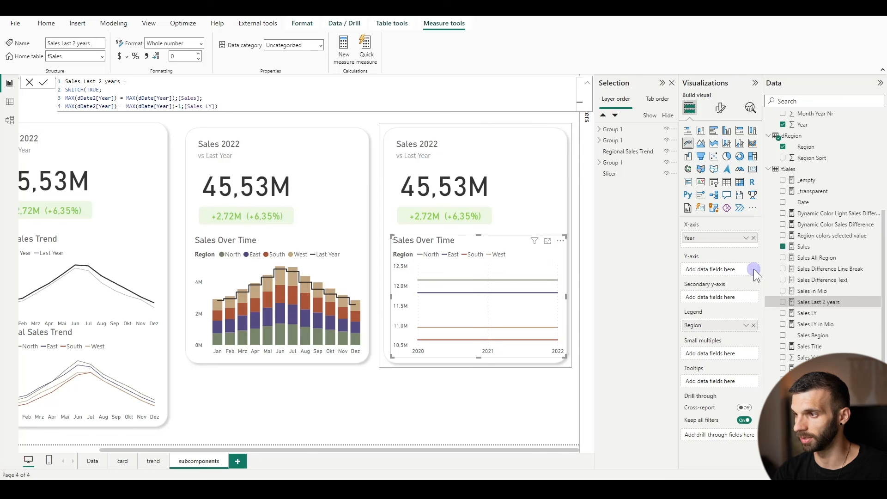
{"action": "left_click", "coordinate": [783, 303]}
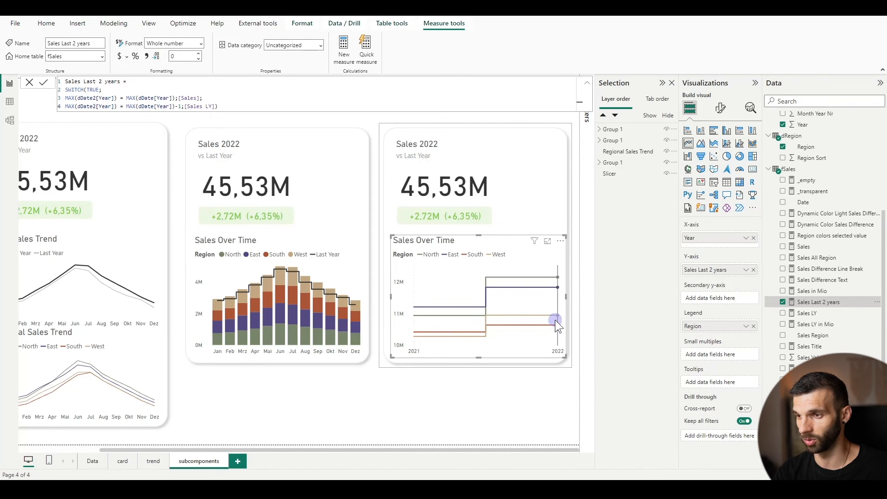
{"action": "left_click", "coordinate": [720, 108]}
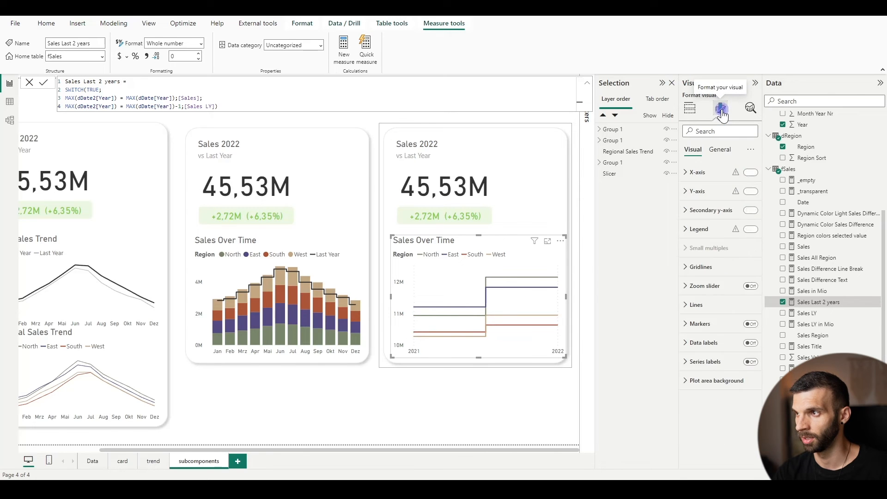
{"action": "left_click", "coordinate": [695, 305]}
{"action": "scroll", "coordinate": [714, 333], "scroll_direction": "down", "scroll_amount": 2}
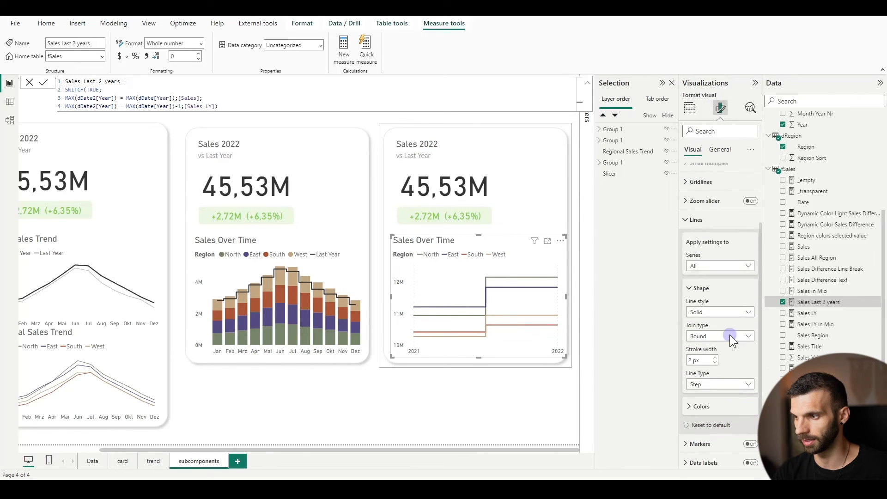
{"action": "left_click", "coordinate": [702, 386]}
{"action": "left_click", "coordinate": [713, 396]}
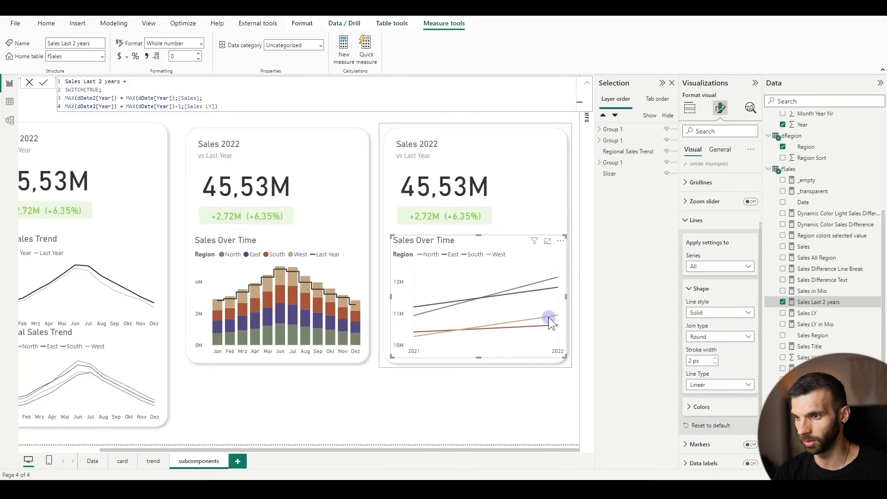
Turn on markers for the third card's line chart and make the chart slightly taller and narrower
{"action": "scroll", "coordinate": [683, 311], "scroll_direction": "down", "scroll_amount": 1}
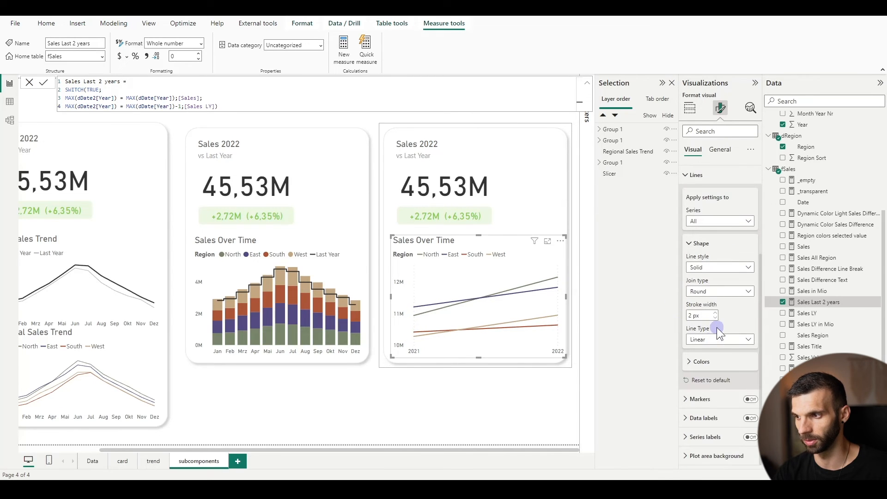
{"action": "left_click", "coordinate": [750, 400]}
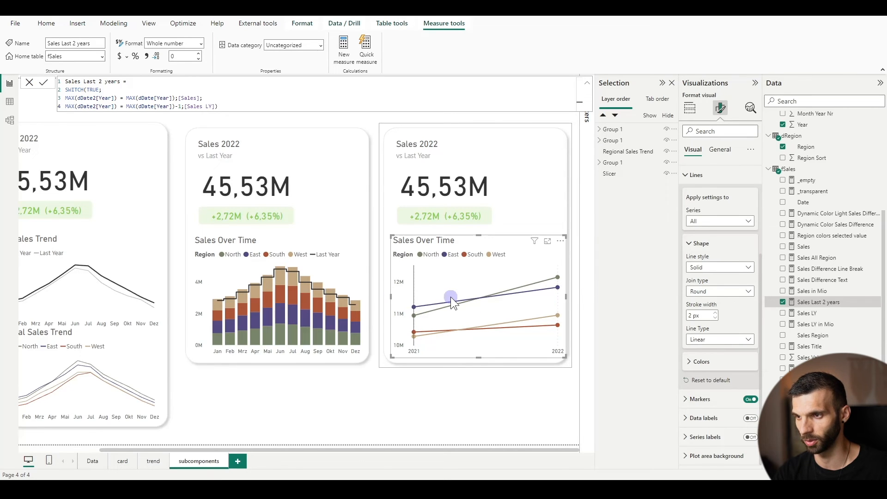
{"action": "left_click_drag", "start_coordinate": [478, 234], "coordinate": [478, 232]}
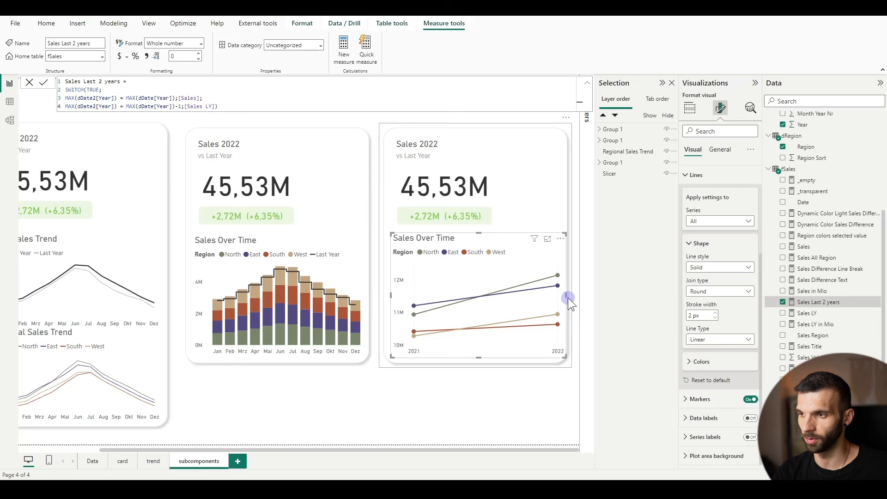
{"action": "left_click_drag", "start_coordinate": [564, 297], "coordinate": [557, 298]}
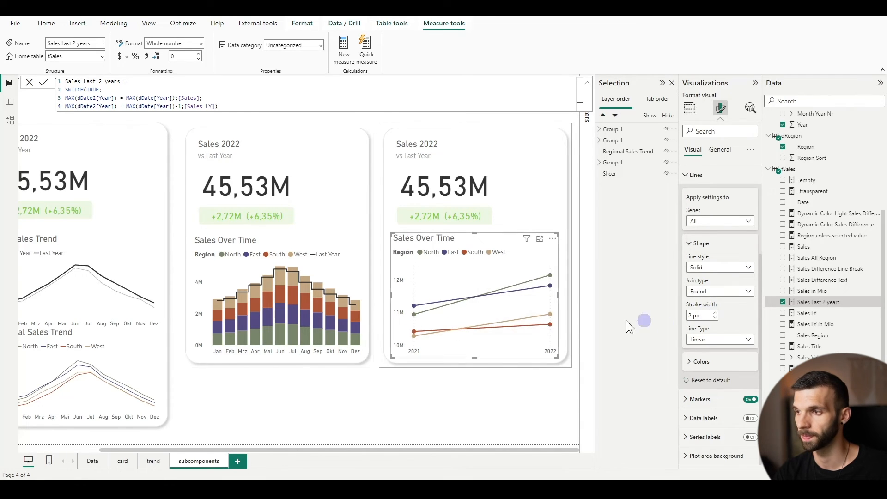
Turn off the vertical gridlines on the third card's line chart and deselect the chart
{"action": "scroll", "coordinate": [693, 271], "scroll_direction": "up", "scroll_amount": 3}
{"action": "left_click", "coordinate": [694, 269]}
{"action": "left_click", "coordinate": [699, 289]}
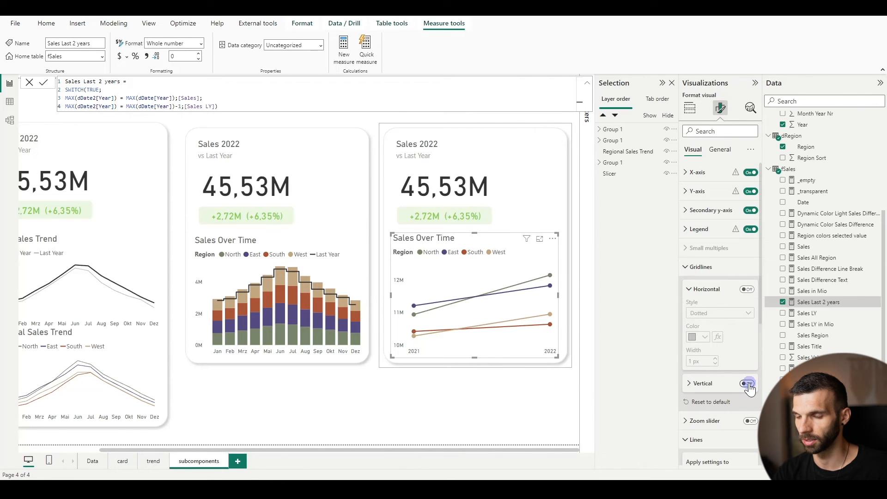
{"action": "left_click", "coordinate": [382, 427]}
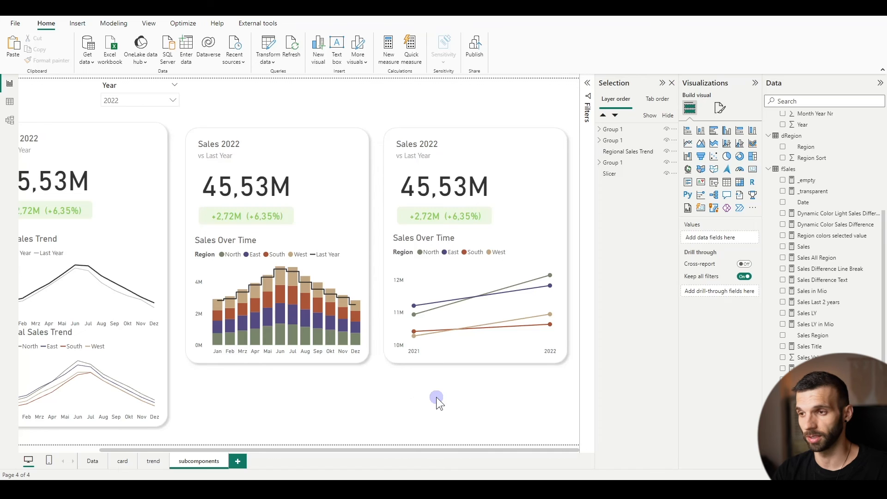
Add a new report page and copy the third Sales card and the Year slicer from the subcomponents page onto it
{"action": "left_click_drag", "start_coordinate": [365, 92], "coordinate": [574, 384]}
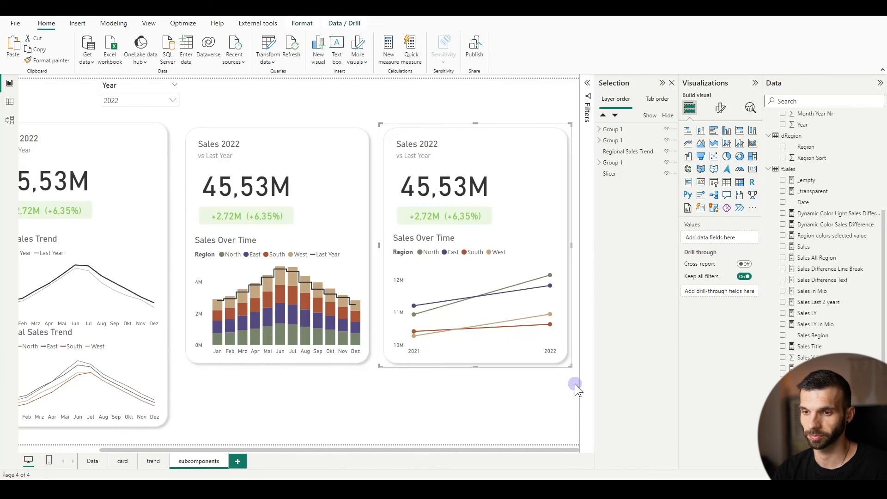
{"action": "left_click", "coordinate": [238, 461]}
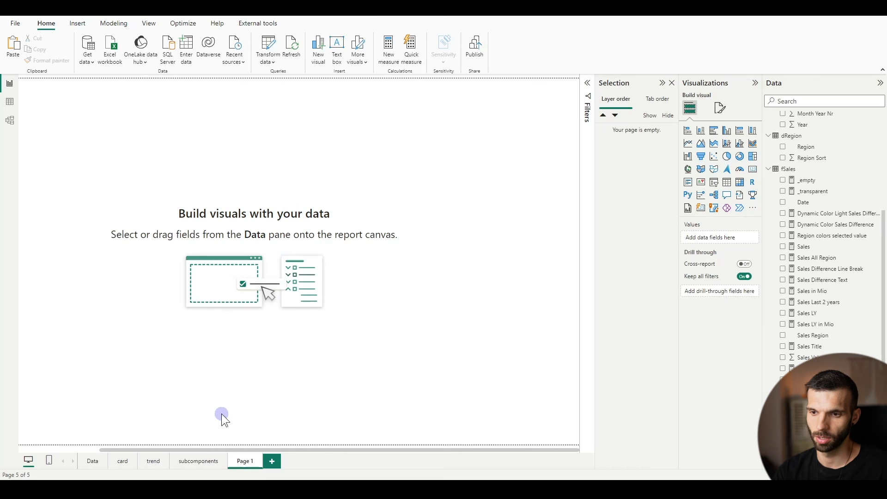
{"action": "left_click", "coordinate": [189, 461]}
{"action": "left_click_drag", "start_coordinate": [215, 449], "coordinate": [53, 444]}
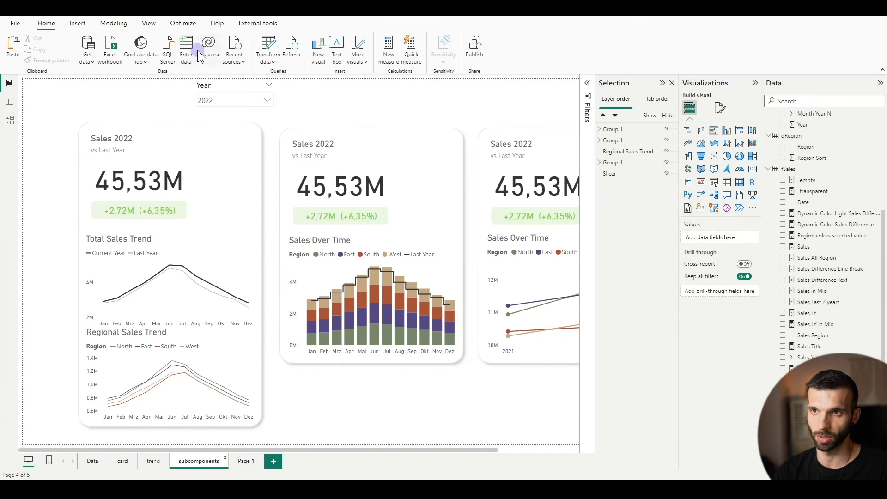
{"action": "left_click", "coordinate": [223, 85]}
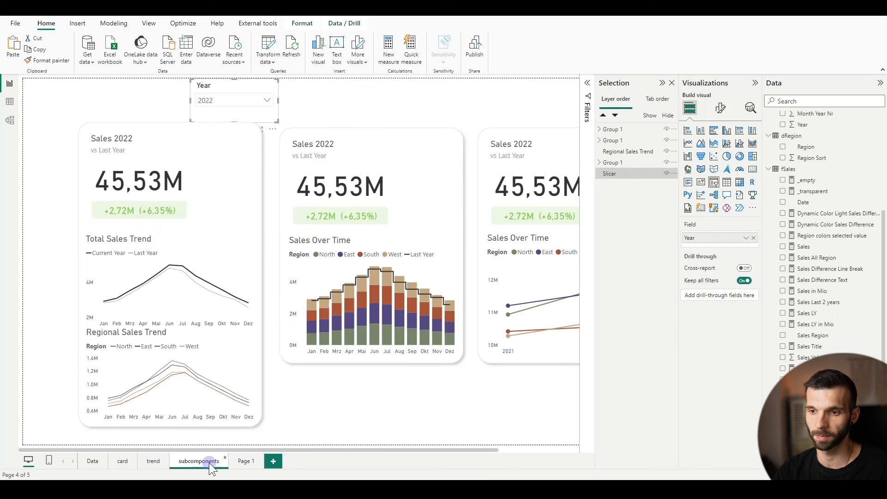
{"action": "left_click", "coordinate": [242, 460]}
{"action": "left_click", "coordinate": [163, 130]}
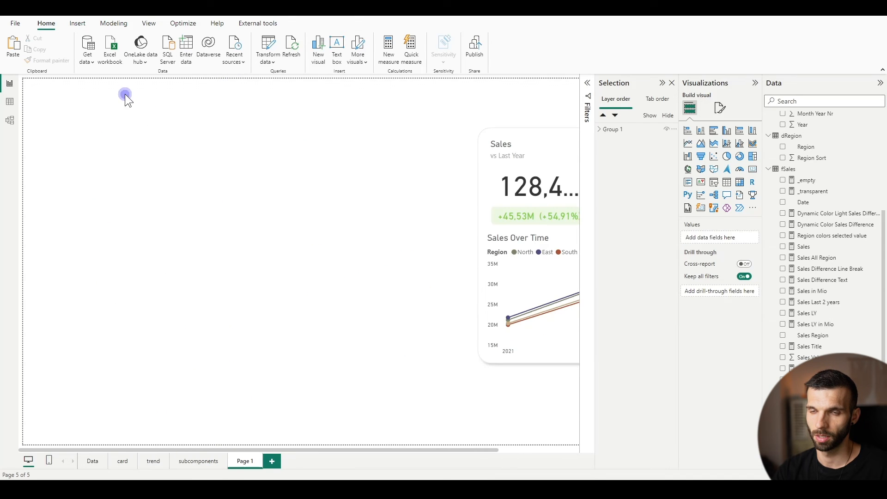
{"action": "key", "text": "ctrl+v"}
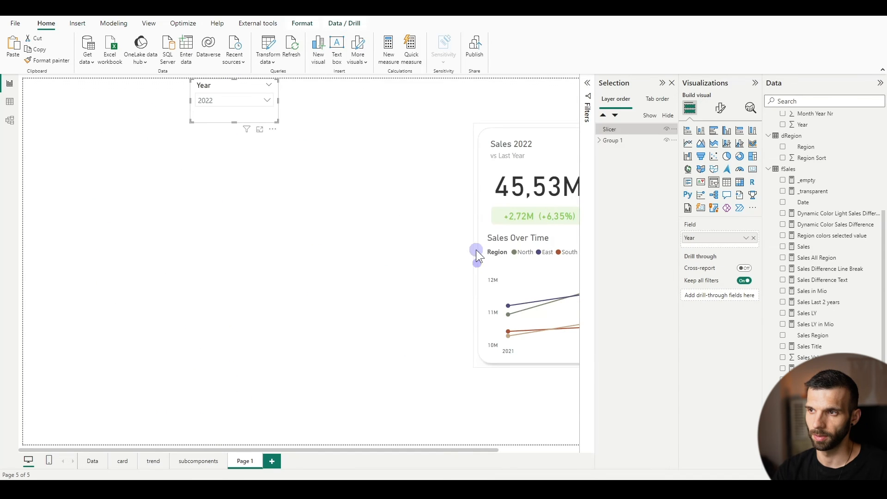
Move the pasted Sales card to the left side of the new page, below the Year slicer, and deselect it
{"action": "left_click", "coordinate": [443, 103]}
{"action": "left_click_drag", "start_coordinate": [479, 137], "coordinate": [73, 146]}
{"action": "left_click", "coordinate": [323, 274]}
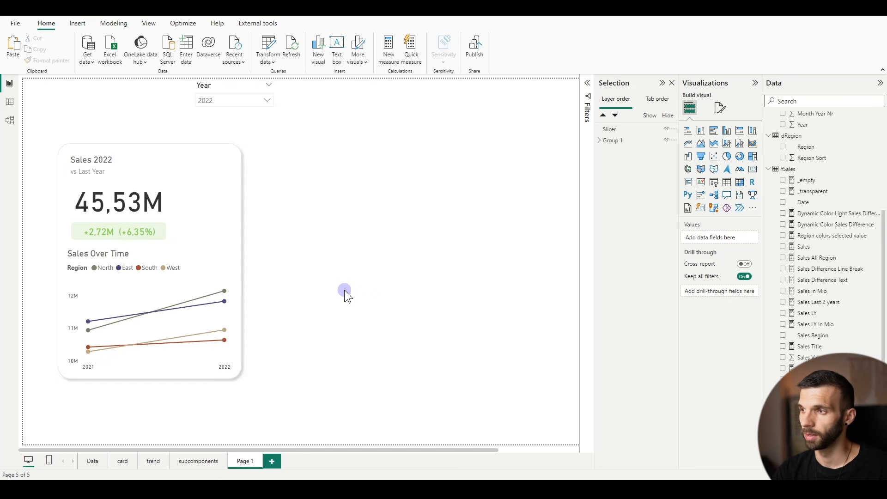
Insert a table beside the card with the columns Region, Sales, Sales LY and Sales Difference Text
{"action": "left_click", "coordinate": [739, 182]}
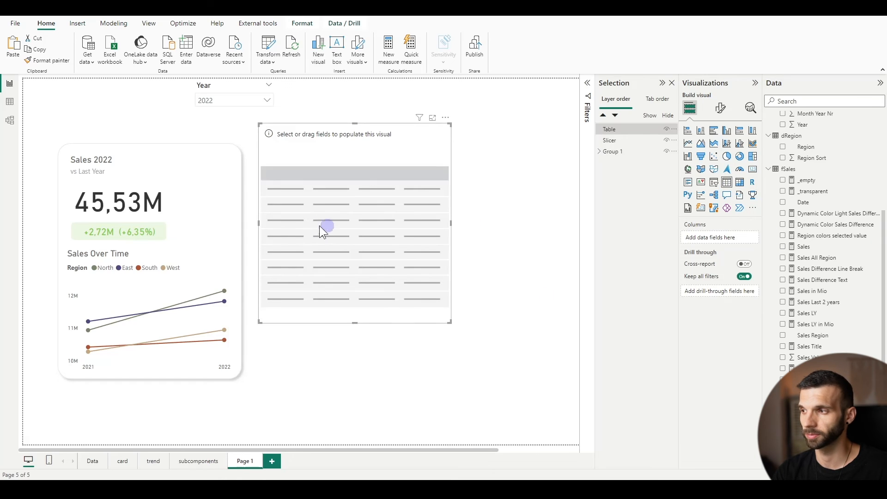
{"action": "left_click", "coordinate": [785, 147]}
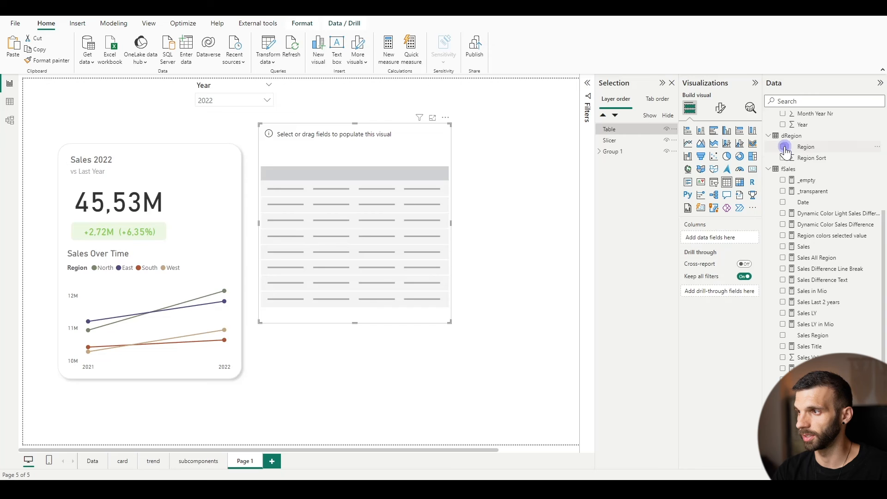
{"action": "left_click", "coordinate": [782, 247]}
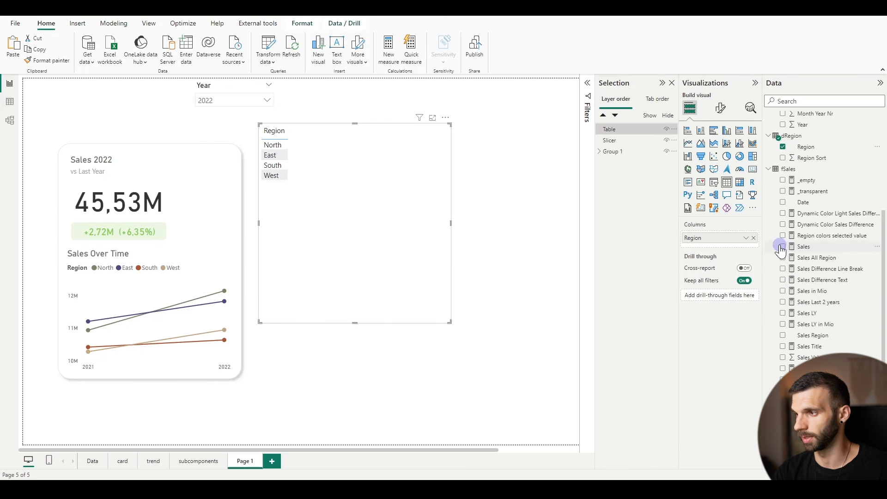
{"action": "left_click", "coordinate": [782, 314]}
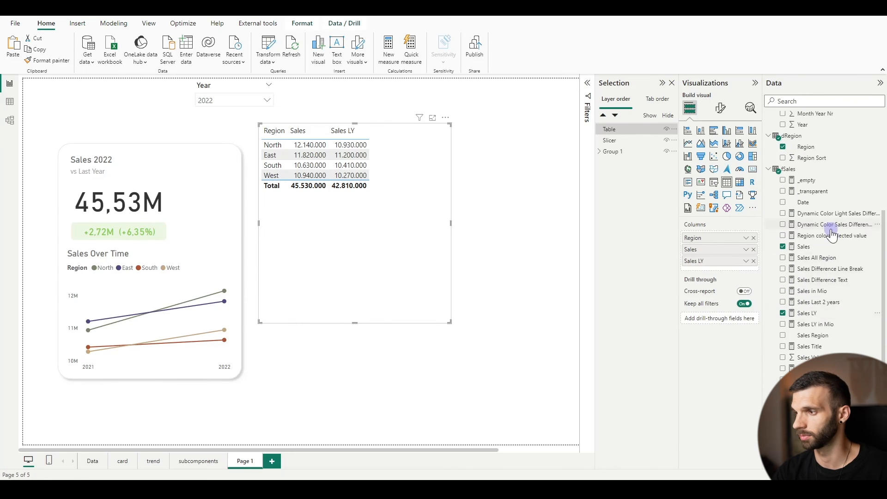
{"action": "scroll", "coordinate": [832, 235], "scroll_direction": "down", "scroll_amount": 2}
{"action": "scroll", "coordinate": [802, 332], "scroll_direction": "up", "scroll_amount": 4}
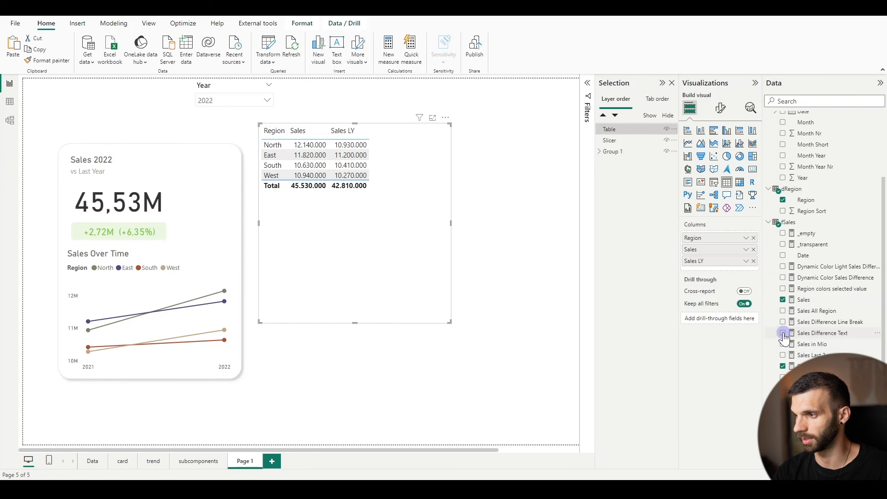
{"action": "left_click", "coordinate": [783, 333]}
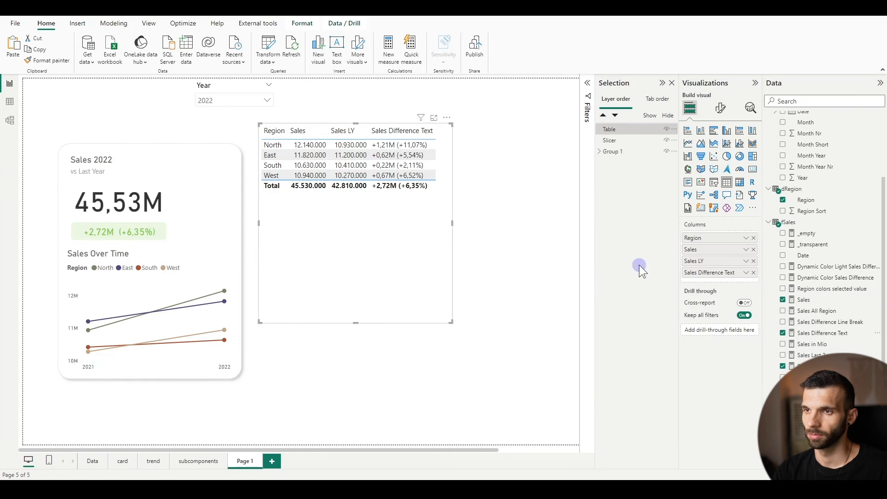
Set the regional table's style preset to None
{"action": "left_click", "coordinate": [720, 107]}
{"action": "left_click", "coordinate": [704, 172]}
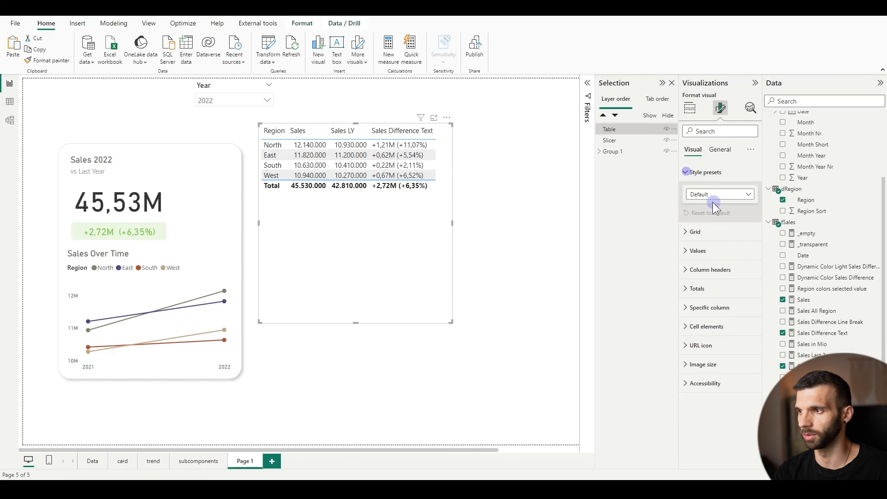
{"action": "left_click", "coordinate": [712, 203]}
{"action": "left_click", "coordinate": [707, 211]}
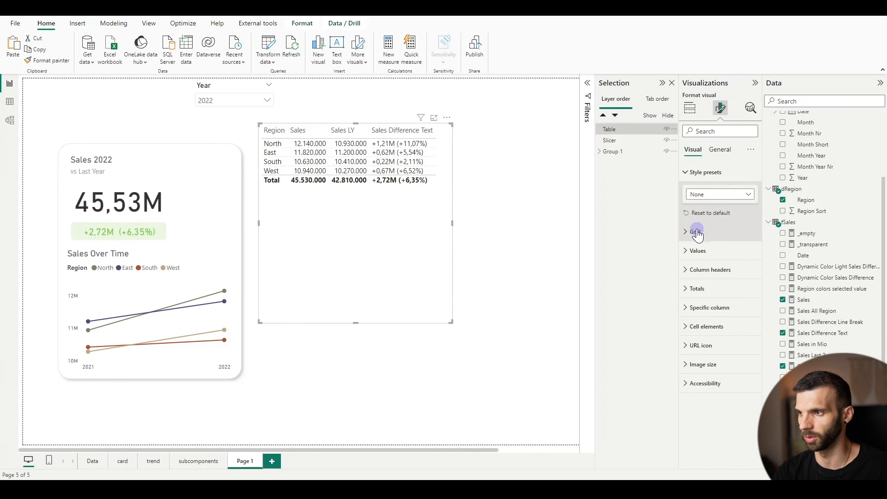
Set both the text color and the alternate text color of the table's values to dark gray
{"action": "left_click", "coordinate": [688, 251]}
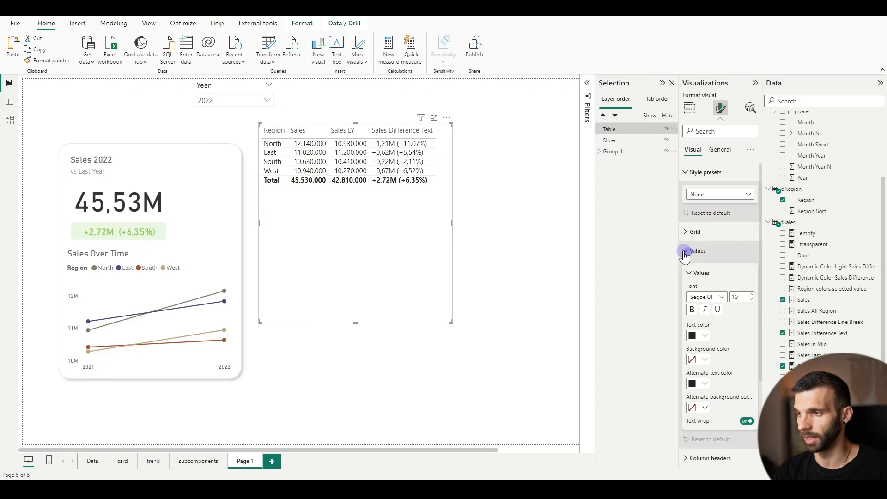
{"action": "left_click", "coordinate": [701, 336]}
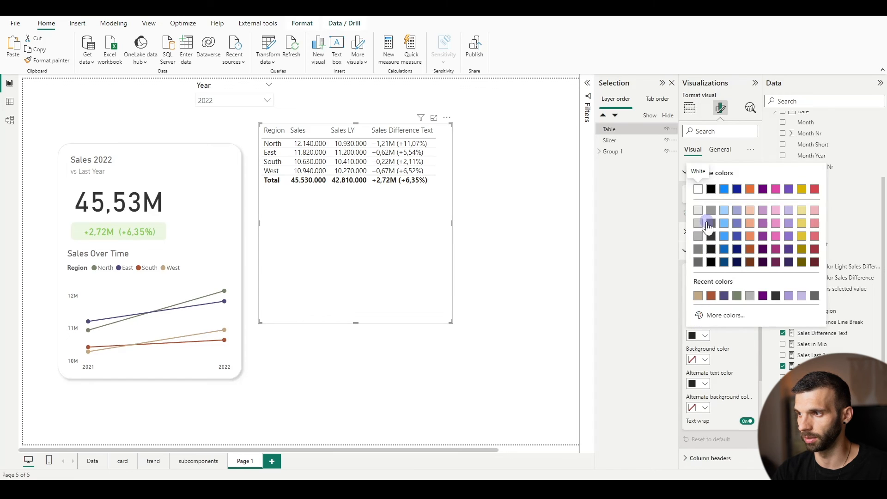
{"action": "left_click", "coordinate": [708, 237]}
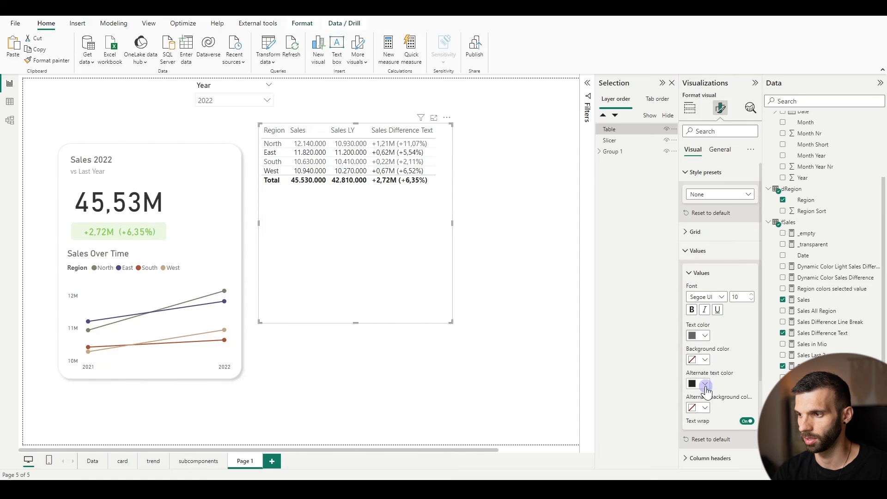
{"action": "left_click", "coordinate": [703, 384]}
{"action": "left_click", "coordinate": [711, 271]}
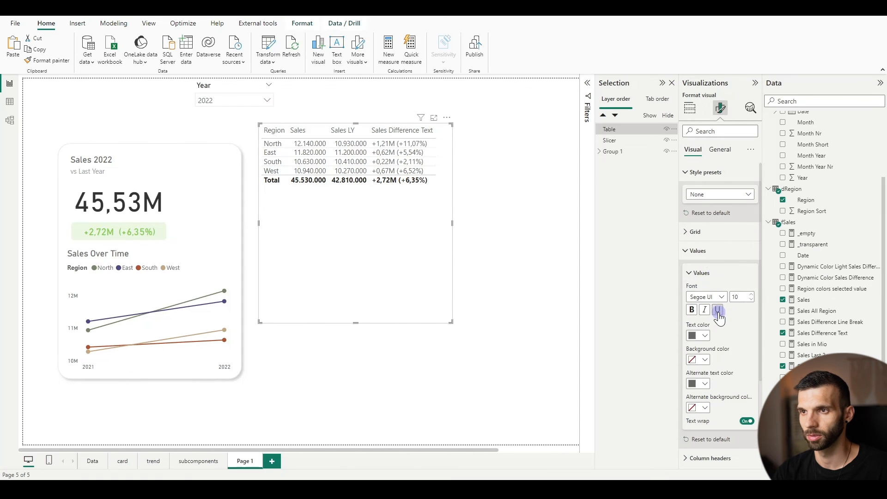
Check the column header text formatting and set the table's totals text color to dark gray
{"action": "scroll", "coordinate": [727, 315], "scroll_direction": "down", "scroll_amount": 3}
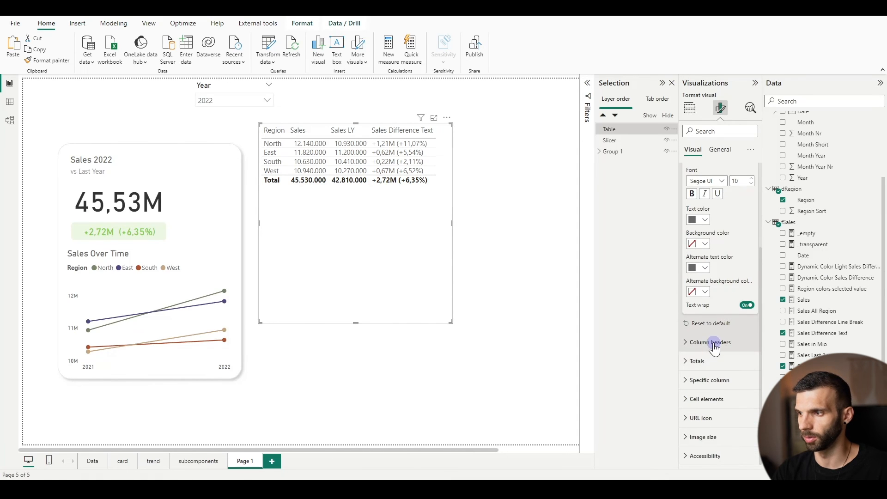
{"action": "left_click", "coordinate": [714, 343]}
{"action": "scroll", "coordinate": [714, 309], "scroll_direction": "down", "scroll_amount": 3}
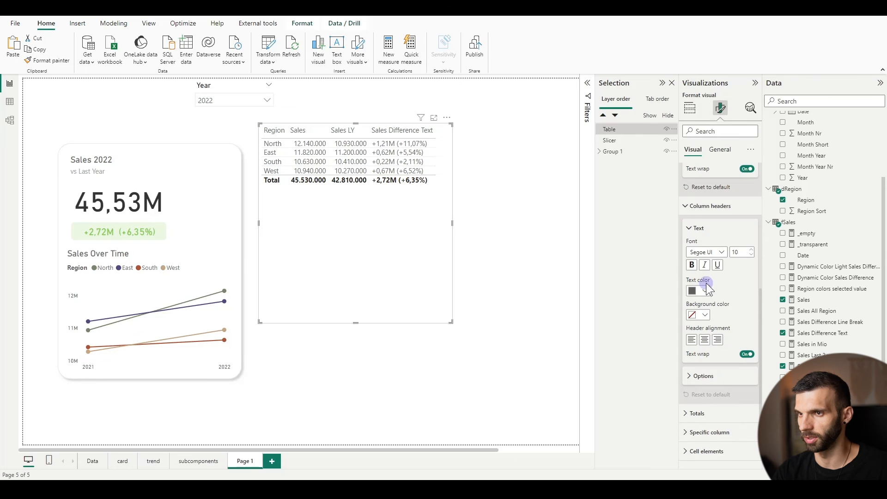
{"action": "scroll", "coordinate": [730, 296], "scroll_direction": "down", "scroll_amount": 2}
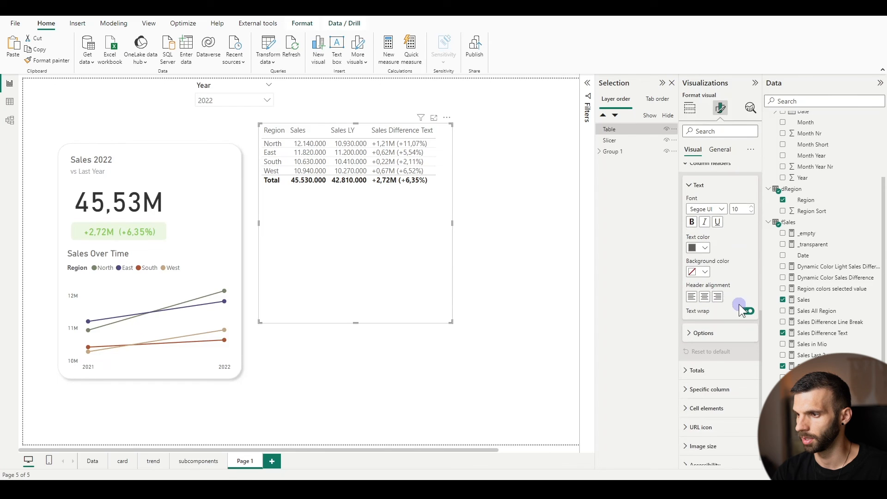
{"action": "left_click", "coordinate": [705, 365]}
{"action": "left_click", "coordinate": [697, 334]}
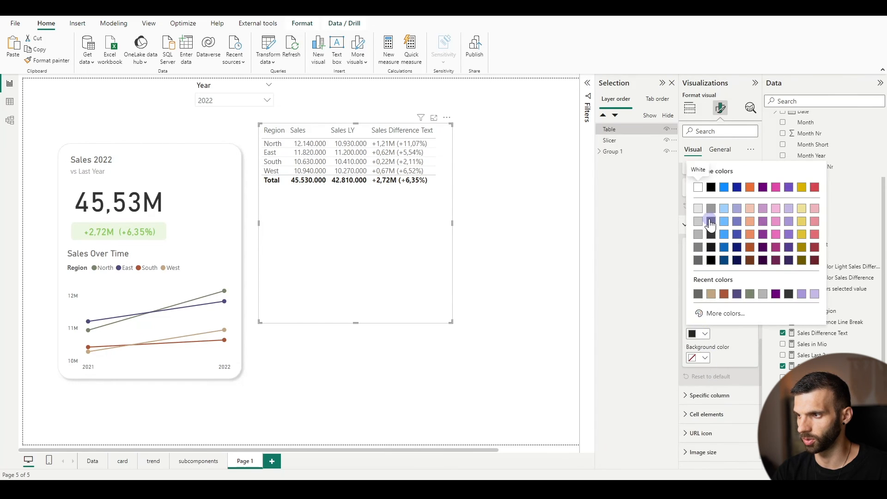
{"action": "left_click", "coordinate": [711, 222]}
Format the table's Sales column values in Millions with 2 decimal places
{"action": "scroll", "coordinate": [714, 383], "scroll_direction": "down", "scroll_amount": 1}
{"action": "left_click", "coordinate": [712, 380]}
{"action": "scroll", "coordinate": [711, 323], "scroll_direction": "down", "scroll_amount": 3}
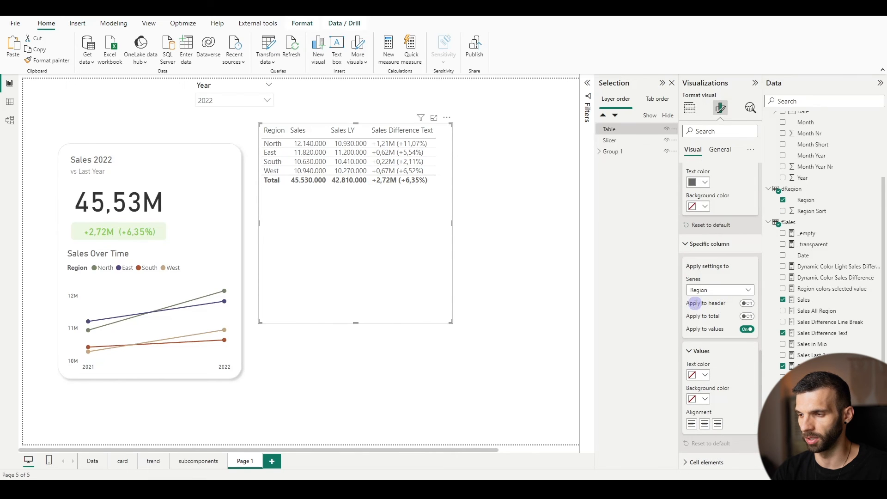
{"action": "scroll", "coordinate": [707, 303], "scroll_direction": "down", "scroll_amount": 1}
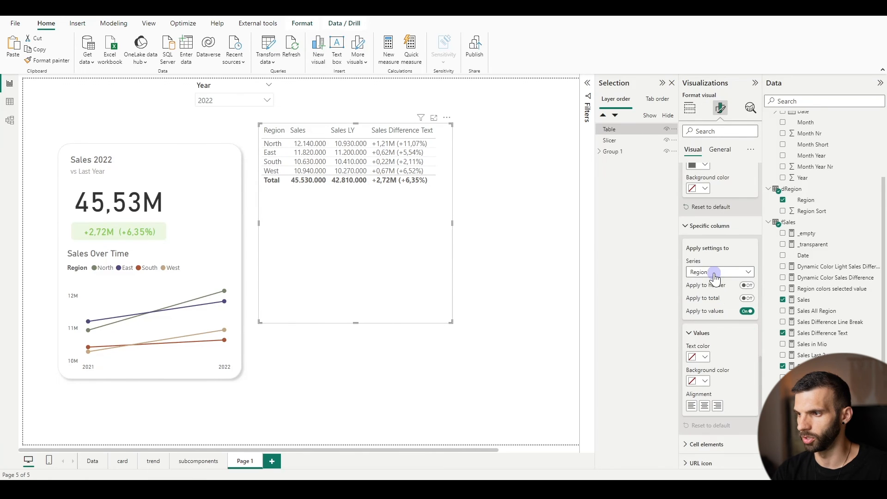
{"action": "left_click", "coordinate": [715, 276]}
{"action": "left_click", "coordinate": [713, 294]}
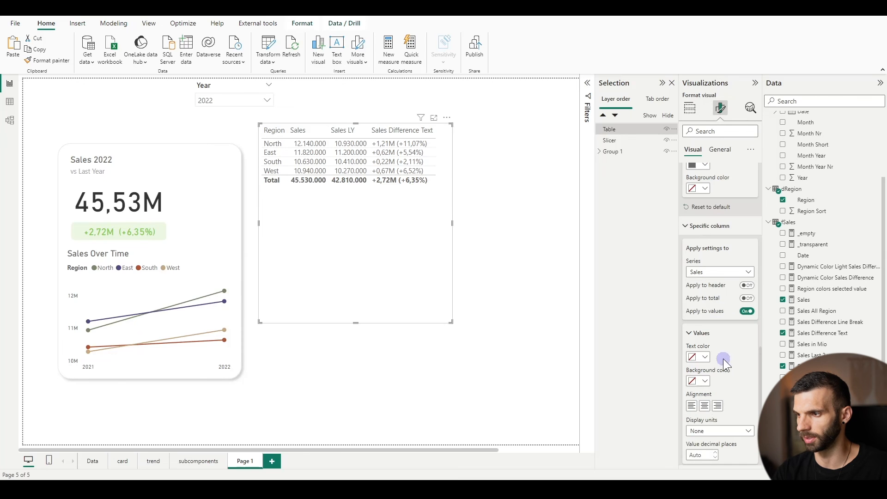
{"action": "scroll", "coordinate": [702, 421], "scroll_direction": "down", "scroll_amount": 2}
{"action": "left_click", "coordinate": [709, 387]}
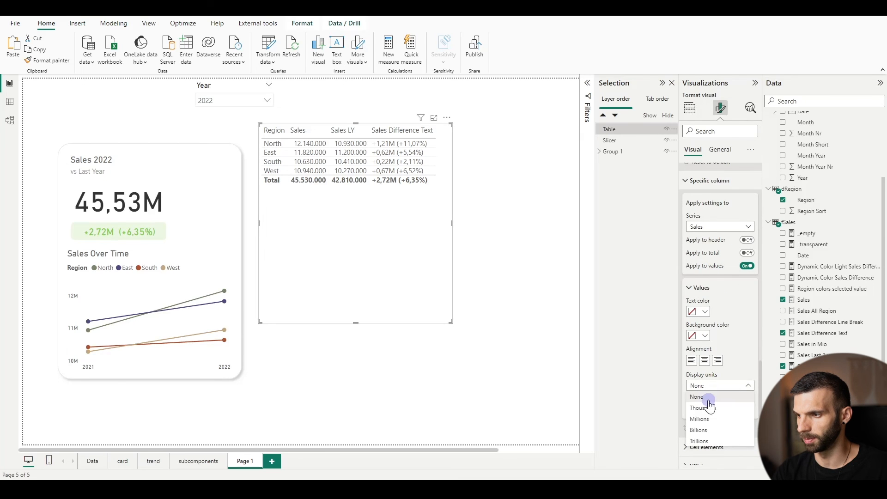
{"action": "left_click", "coordinate": [700, 419]}
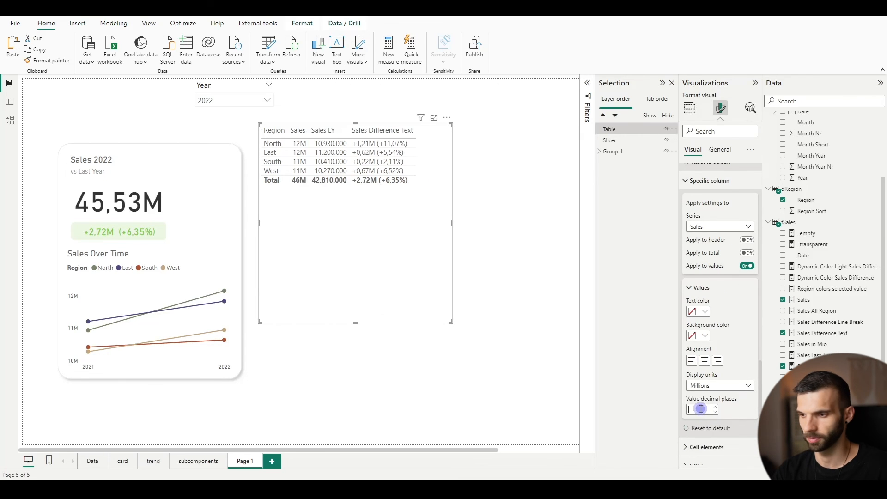
{"action": "type", "text": "2"}
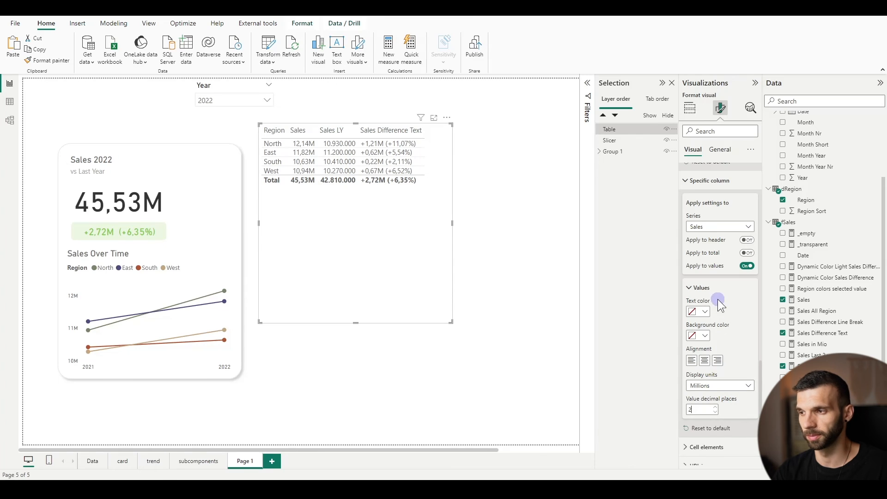
Format the Sales LY column values in Millions with 2 decimal places
{"action": "scroll", "coordinate": [723, 323], "scroll_direction": "down", "scroll_amount": 2}
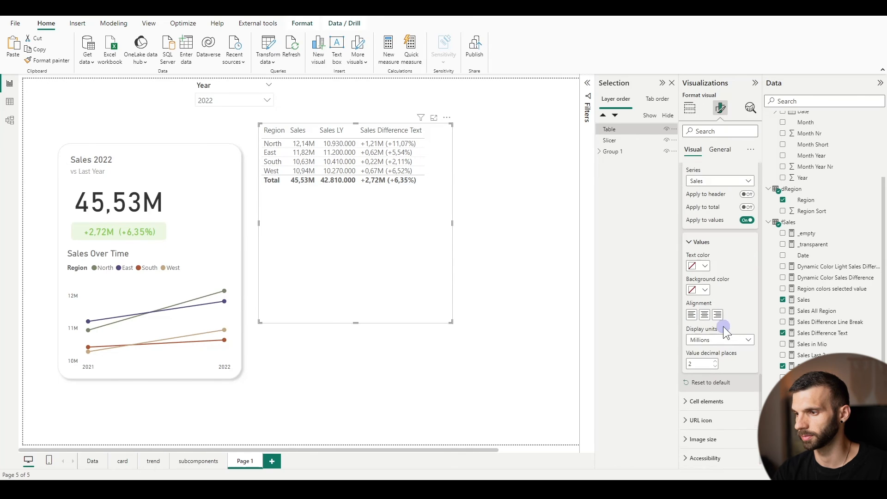
{"action": "left_click", "coordinate": [723, 180]}
{"action": "left_click", "coordinate": [711, 211]}
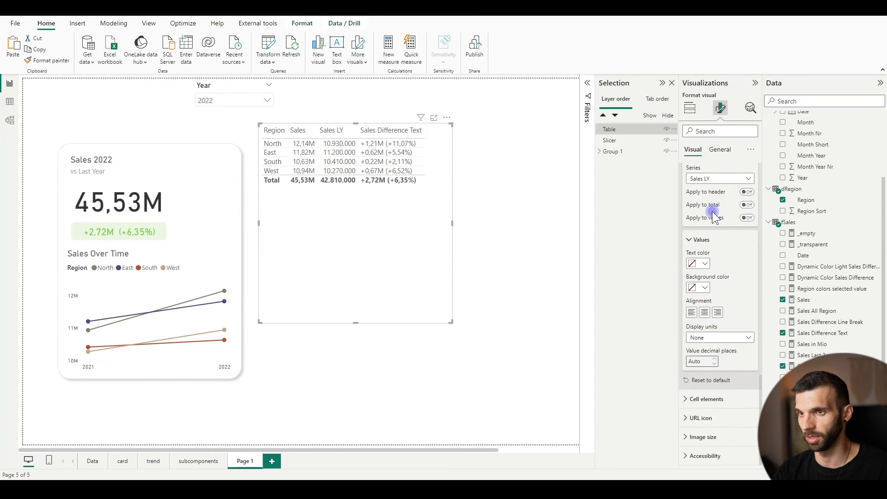
{"action": "left_click", "coordinate": [698, 337]}
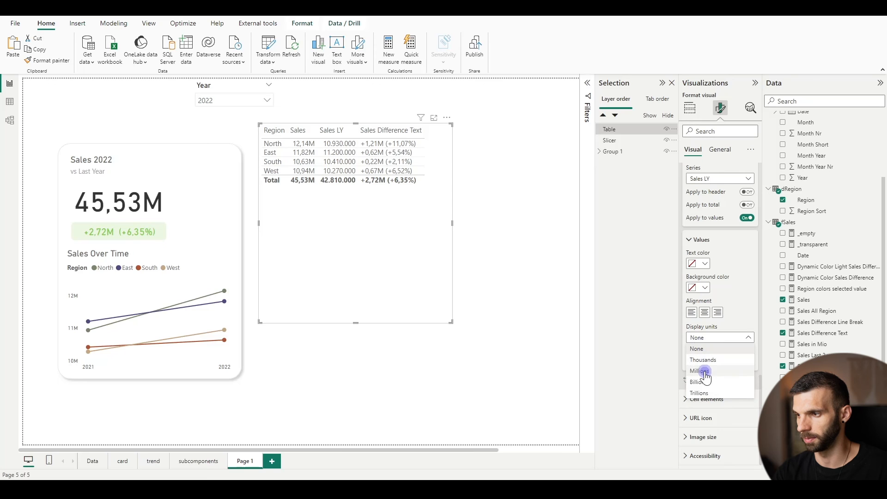
{"action": "left_click", "coordinate": [699, 375]}
{"action": "type", "text": "2"}
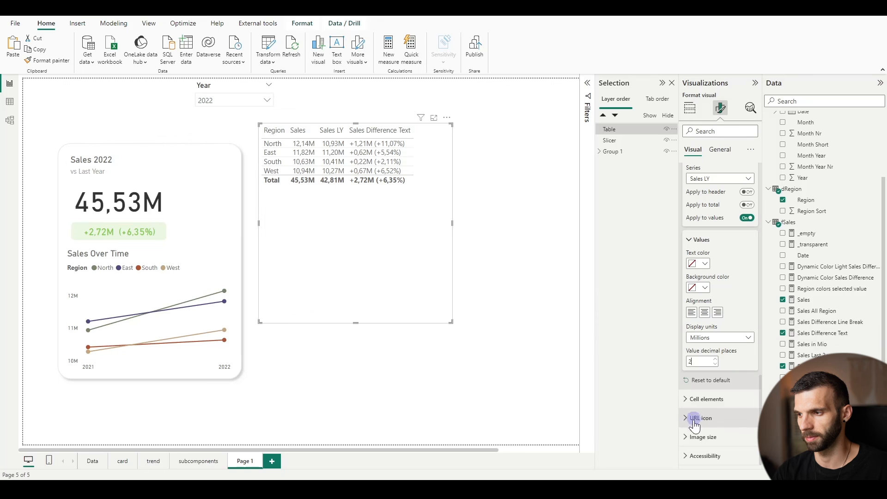
Open the table's cell elements formatting settings
{"action": "left_click", "coordinate": [692, 398]}
{"action": "scroll", "coordinate": [727, 360], "scroll_direction": "down", "scroll_amount": 2}
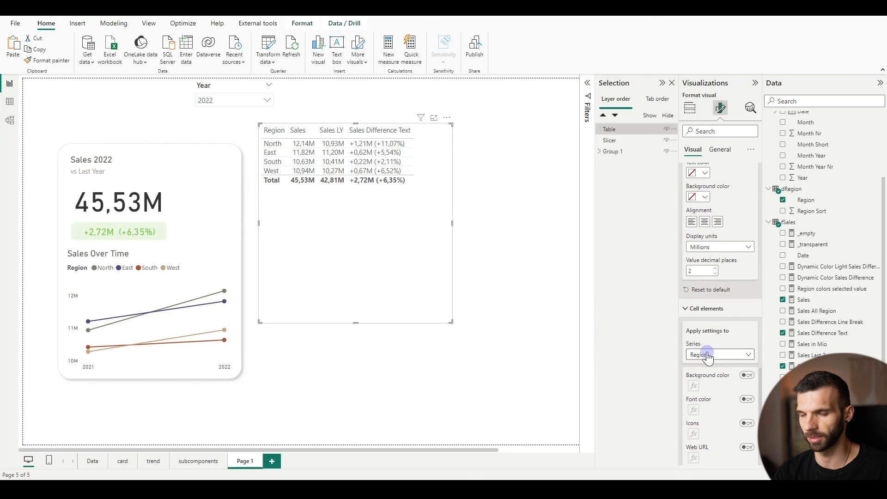
{"action": "scroll", "coordinate": [714, 388], "scroll_direction": "down", "scroll_amount": 1}
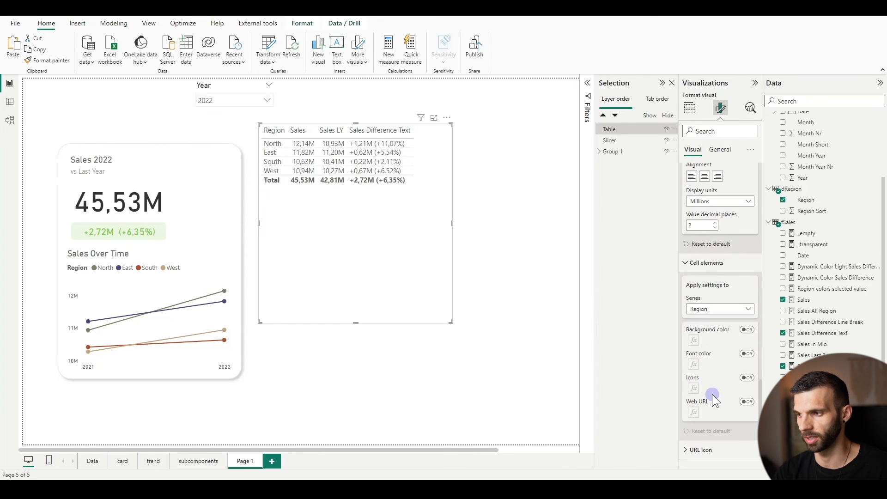
{"action": "left_click", "coordinate": [747, 354]}
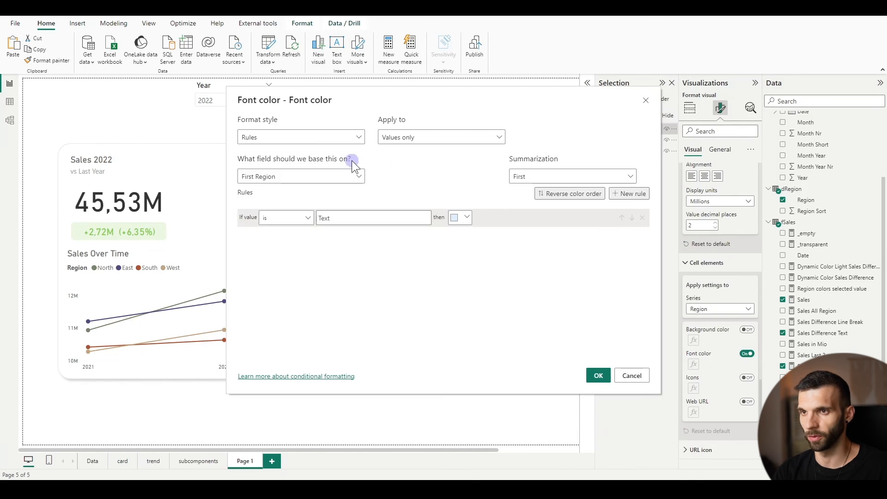
{"action": "left_click", "coordinate": [313, 137]}
{"action": "left_click", "coordinate": [294, 181]}
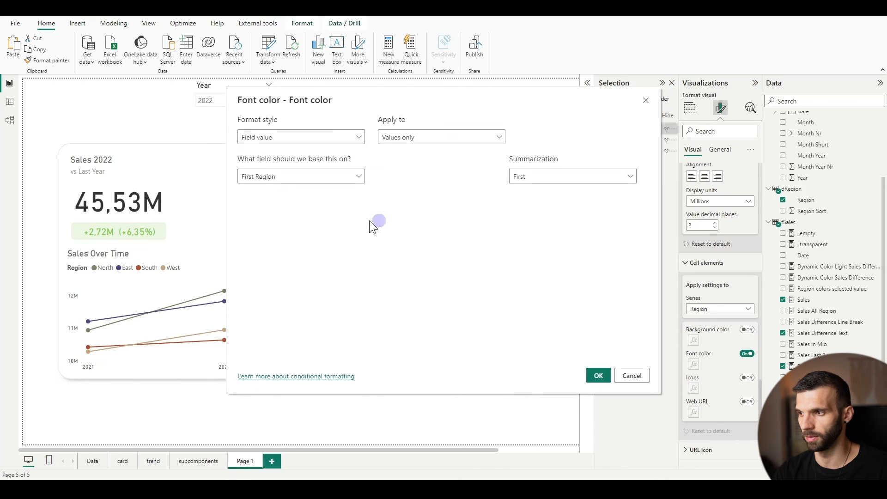
{"action": "left_click", "coordinate": [633, 376]}
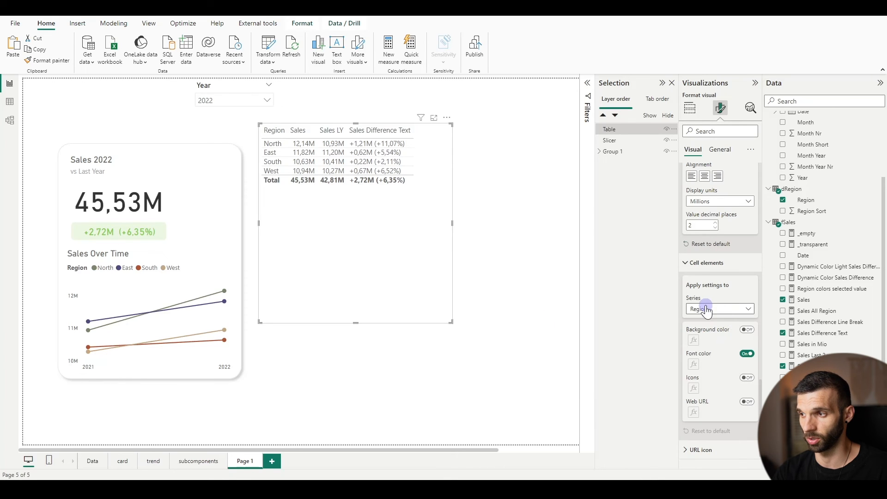
Set the Sales Difference Text column's font color by field value, based on the Dynamic Color Sales Difference measure
{"action": "left_click", "coordinate": [704, 308]}
{"action": "left_click", "coordinate": [714, 354]}
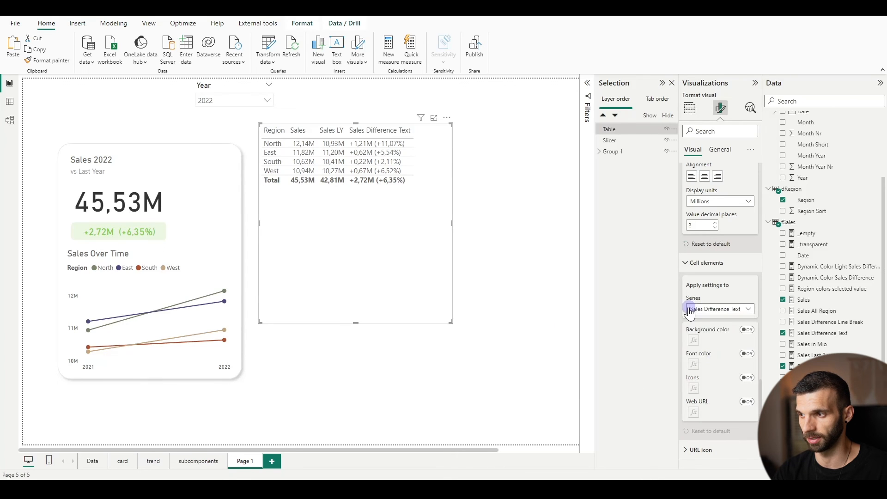
{"action": "left_click", "coordinate": [745, 354]}
{"action": "left_click", "coordinate": [694, 364]}
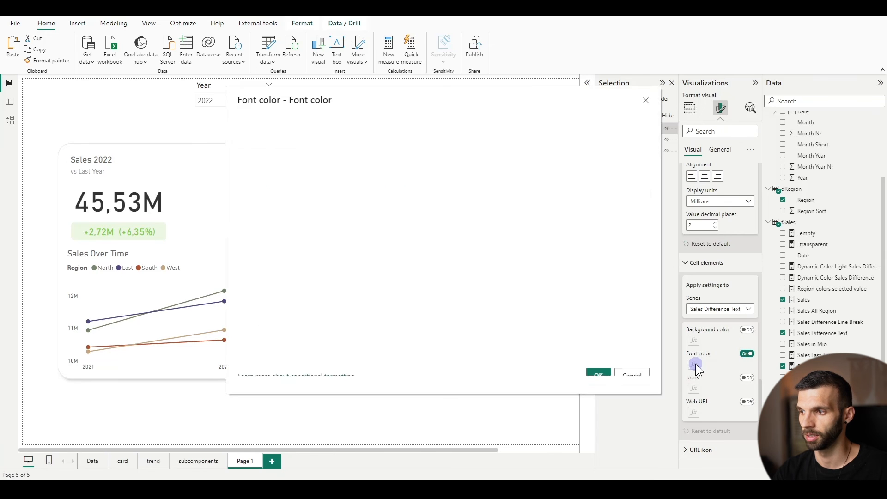
{"action": "left_click", "coordinate": [279, 137]}
{"action": "left_click", "coordinate": [273, 181]}
{"action": "left_click", "coordinate": [259, 176]}
{"action": "left_click", "coordinate": [243, 243]}
{"action": "scroll", "coordinate": [323, 241], "scroll_direction": "down", "scroll_amount": 1}
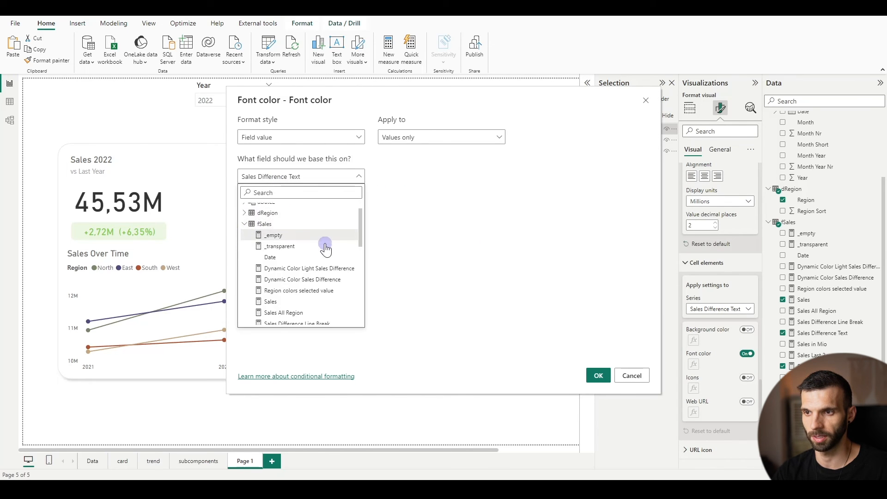
{"action": "left_click", "coordinate": [313, 281]}
{"action": "left_click", "coordinate": [595, 372]}
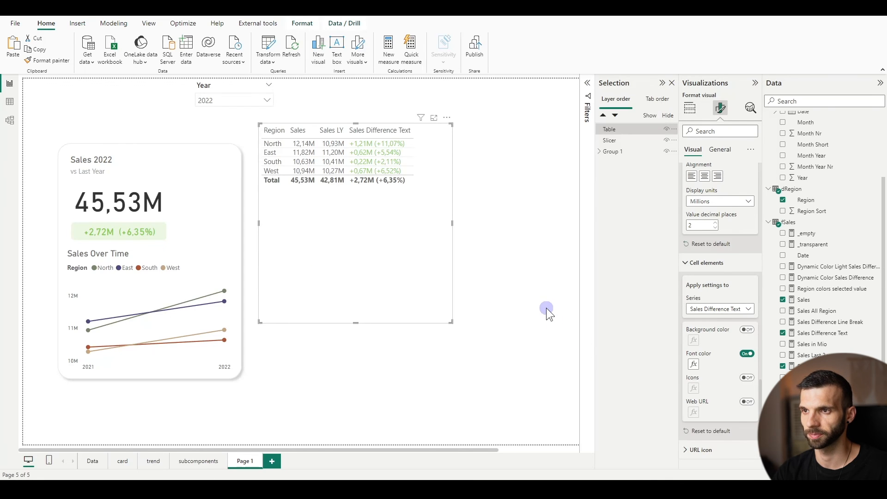
Set the Sales Difference Text background color by field value, based on Dynamic Color Light Sales Difference, and shorten the table slightly
{"action": "left_click", "coordinate": [746, 330]}
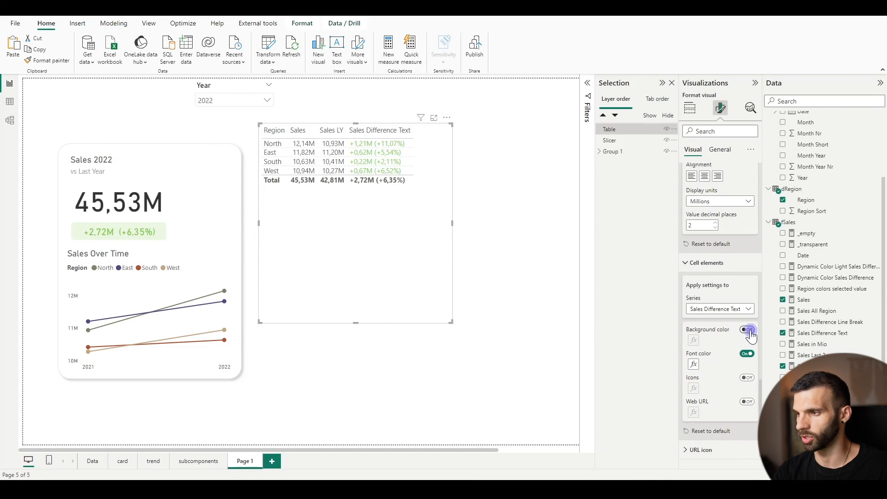
{"action": "left_click", "coordinate": [693, 341]}
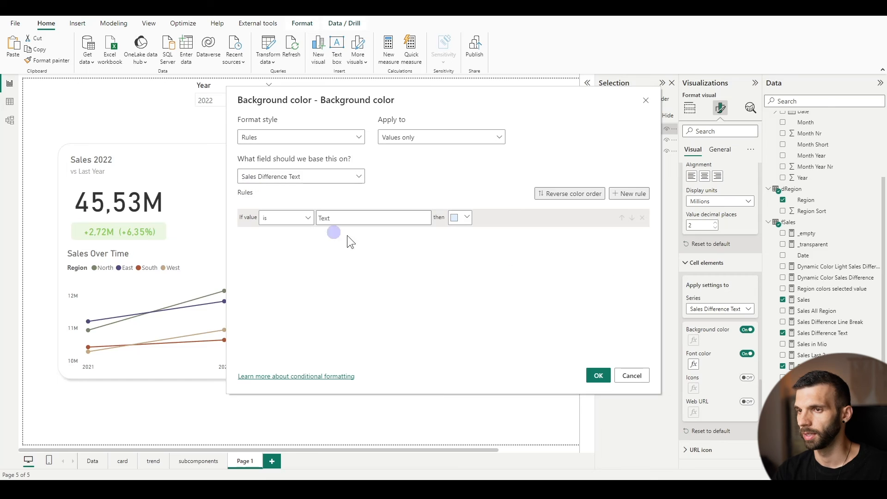
{"action": "left_click", "coordinate": [316, 176]}
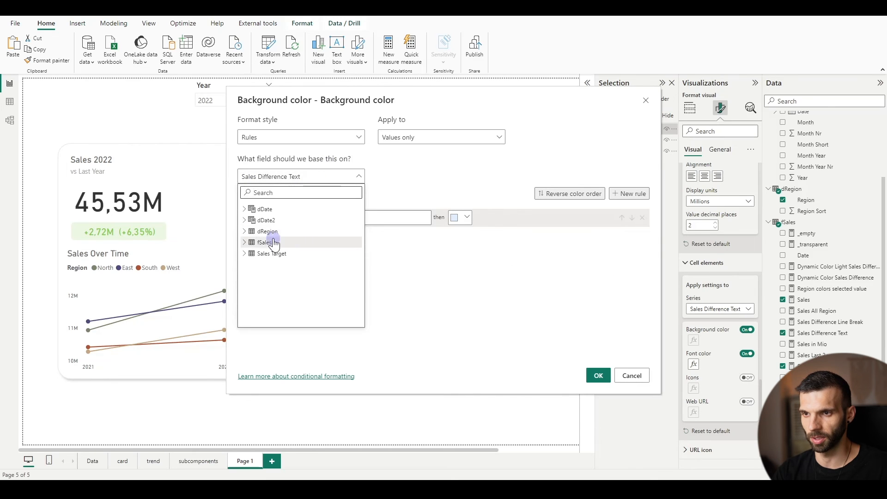
{"action": "left_click", "coordinate": [244, 243]}
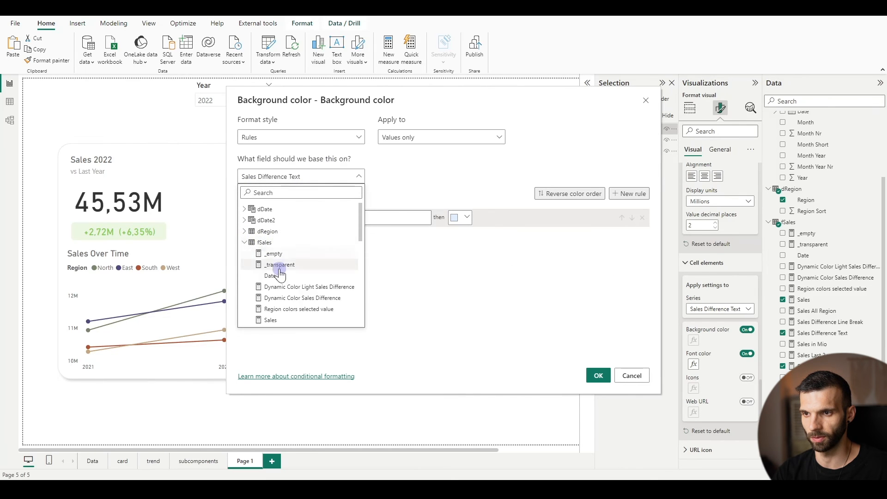
{"action": "left_click", "coordinate": [313, 287]}
{"action": "left_click", "coordinate": [263, 138]}
{"action": "left_click", "coordinate": [258, 182]}
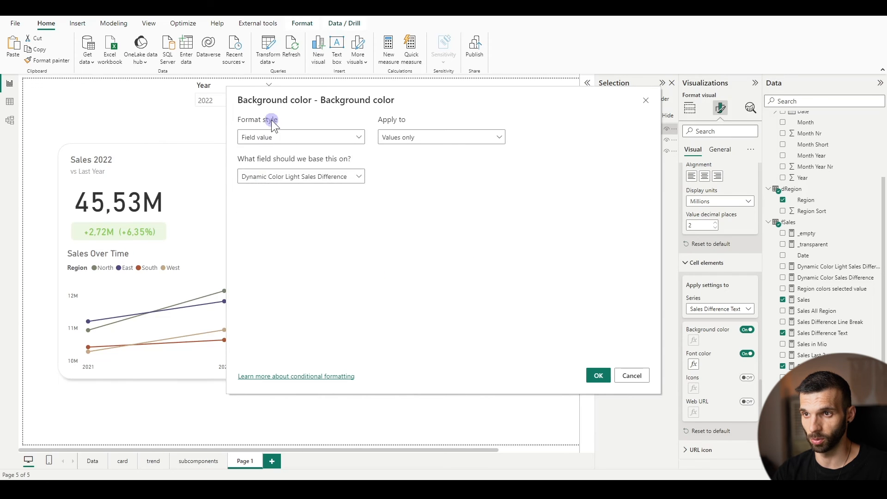
{"action": "left_click", "coordinate": [597, 377]}
{"action": "left_click_drag", "start_coordinate": [355, 322], "coordinate": [365, 285]}
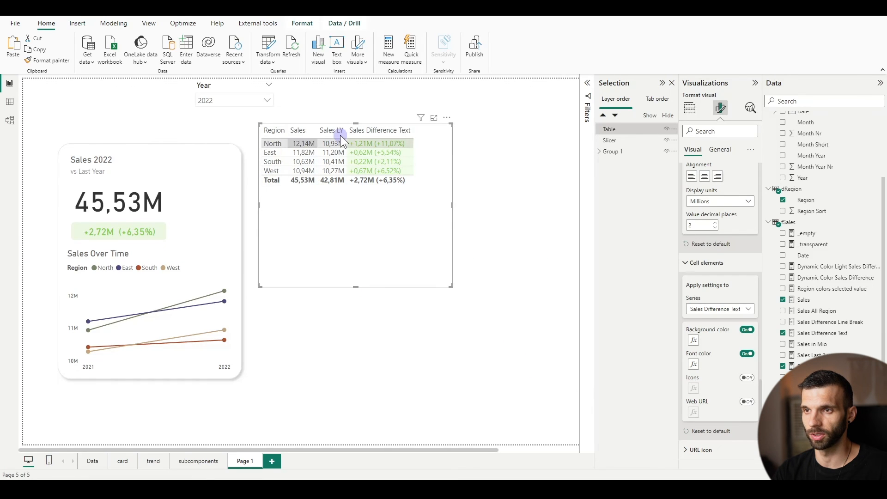
Turn off the table's horizontal gridlines
{"action": "scroll", "coordinate": [709, 305], "scroll_direction": "up", "scroll_amount": 10}
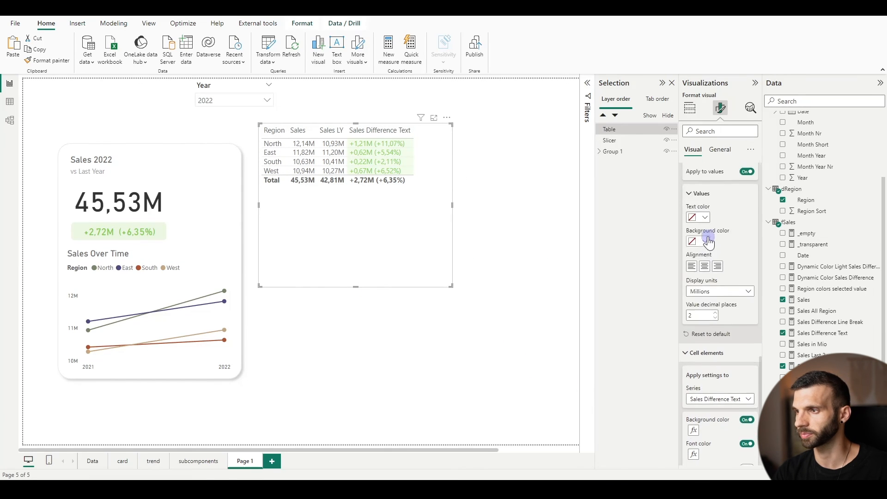
{"action": "scroll", "coordinate": [715, 303], "scroll_direction": "up", "scroll_amount": 8}
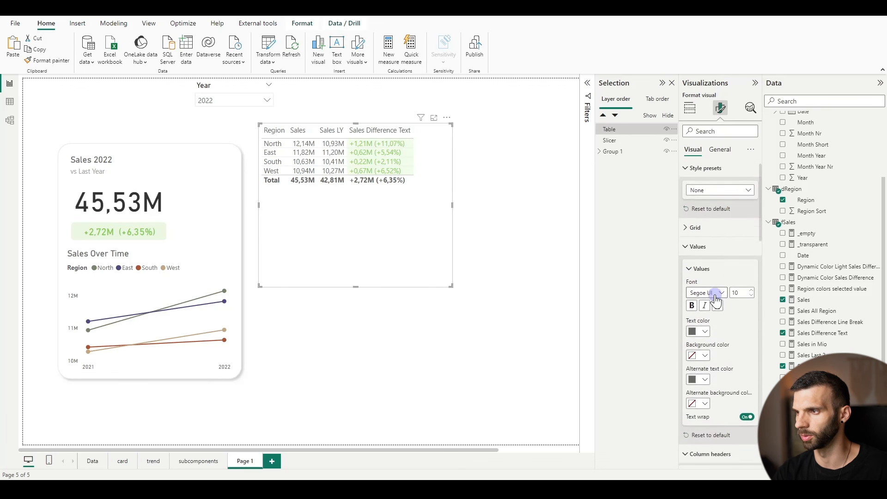
{"action": "left_click", "coordinate": [689, 236]}
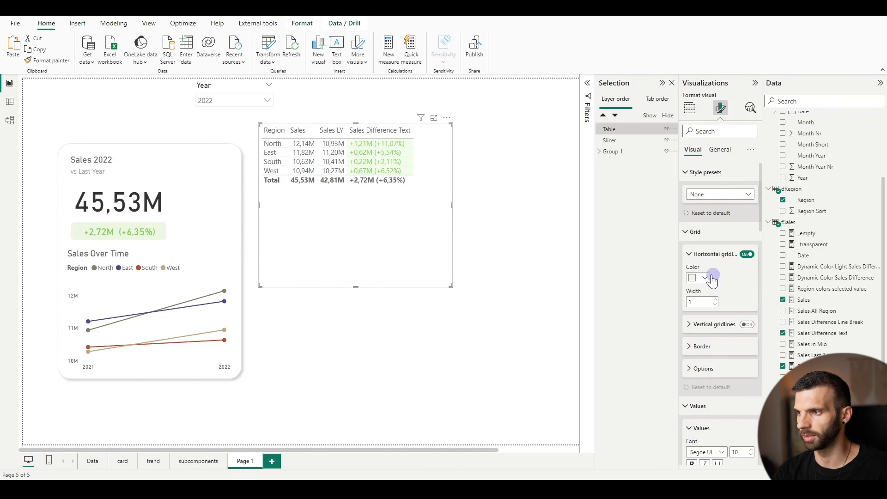
{"action": "left_click", "coordinate": [747, 255]}
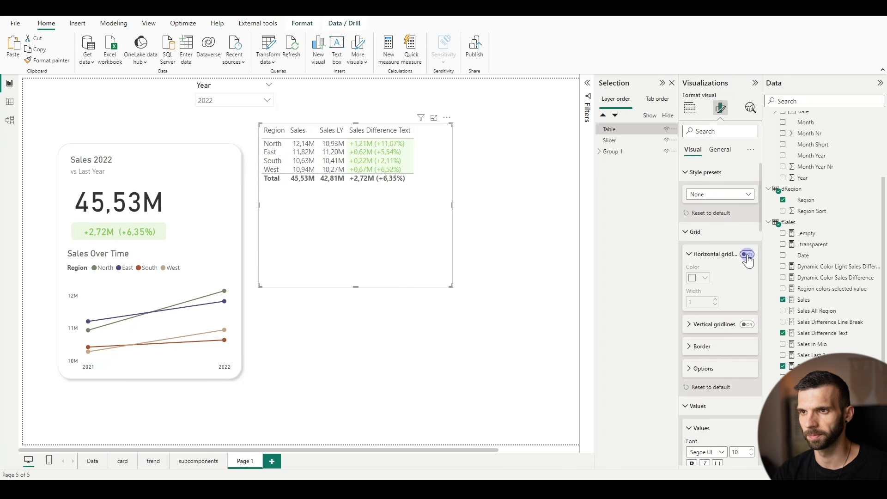
Set the table's row padding to 3 and its global font size to 9
{"action": "left_click", "coordinate": [702, 376]}
{"action": "scroll", "coordinate": [707, 351], "scroll_direction": "down", "scroll_amount": 1}
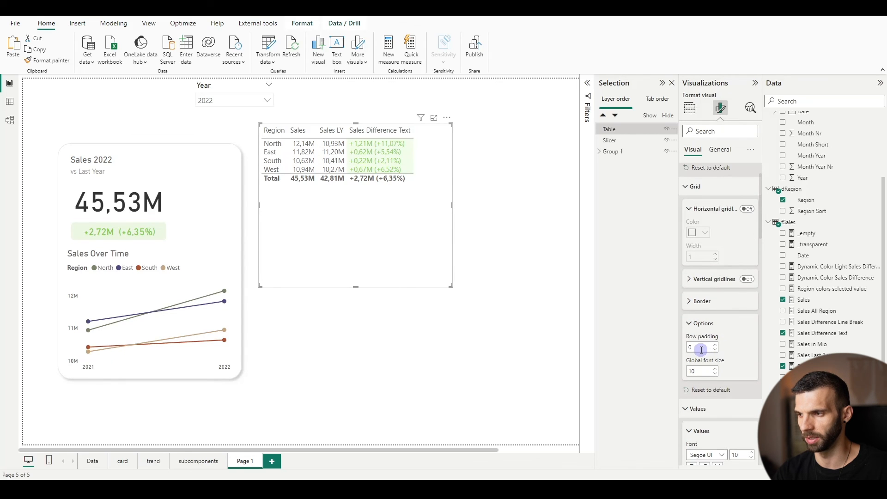
{"action": "left_click", "coordinate": [716, 345]}
{"action": "left_click", "coordinate": [715, 345]}
{"action": "left_click", "coordinate": [716, 346]}
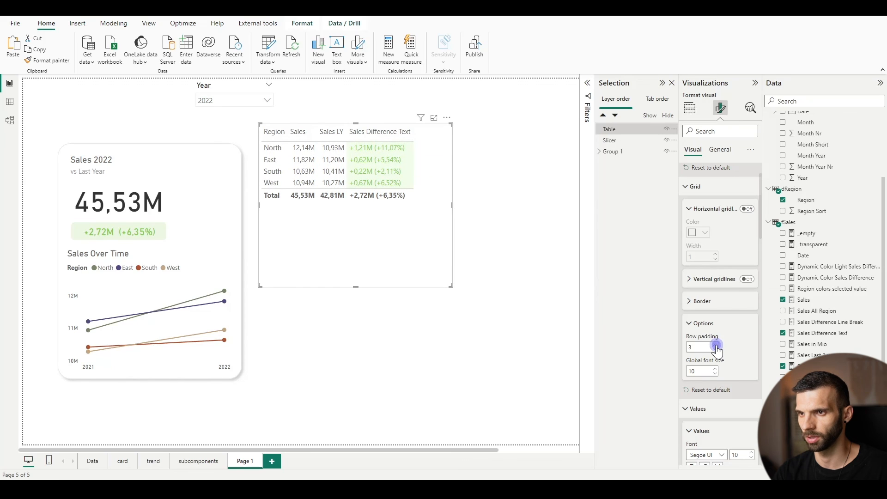
{"action": "left_click", "coordinate": [715, 374]}
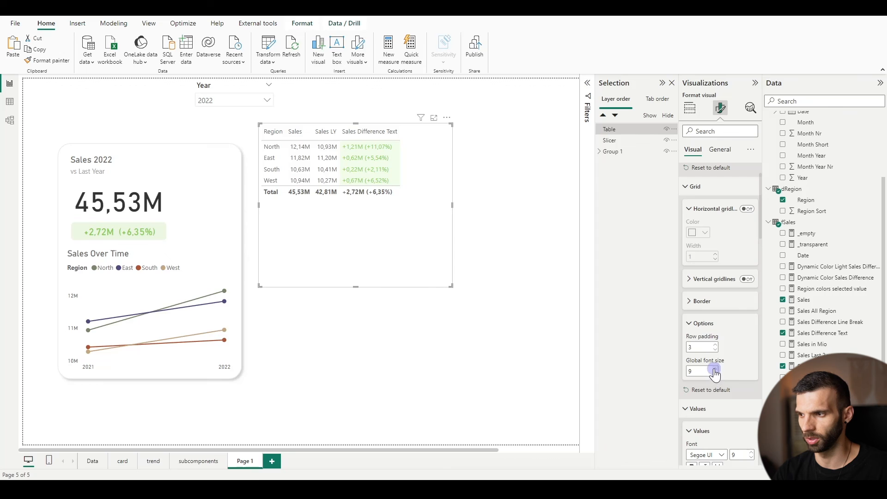
{"action": "left_click", "coordinate": [715, 374]}
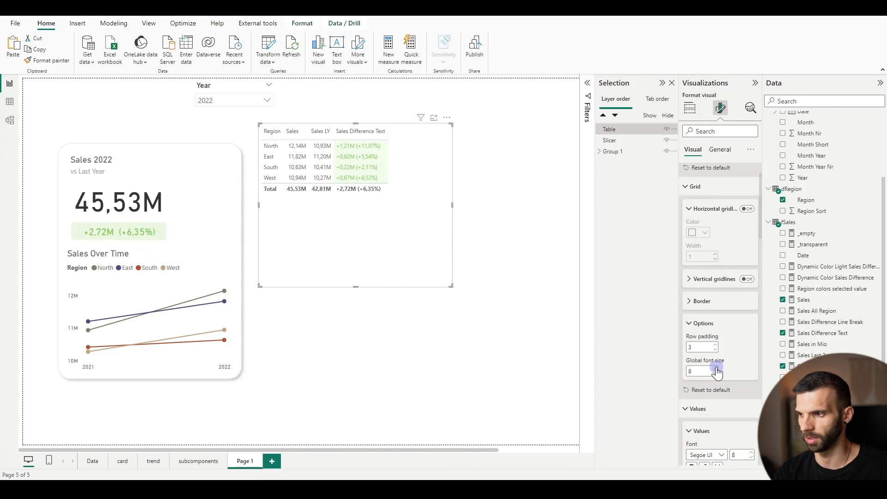
{"action": "left_click", "coordinate": [715, 369]}
{"action": "left_click", "coordinate": [339, 181]}
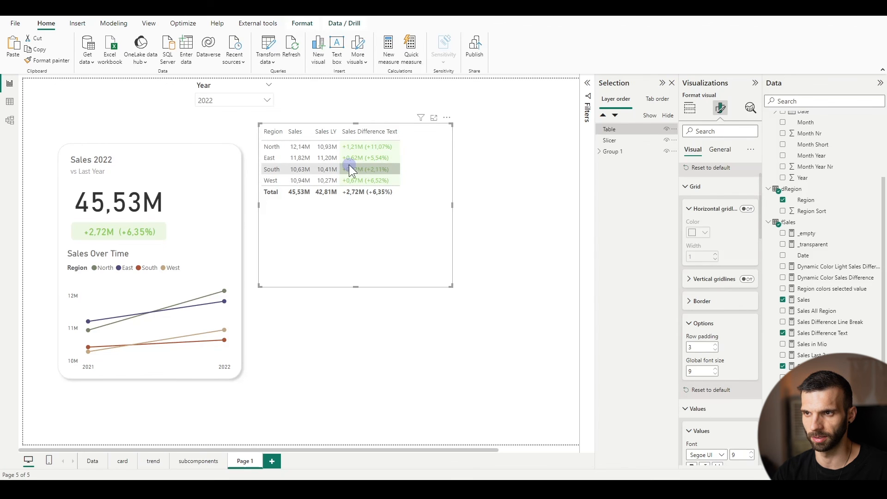
{"action": "left_click", "coordinate": [498, 295]}
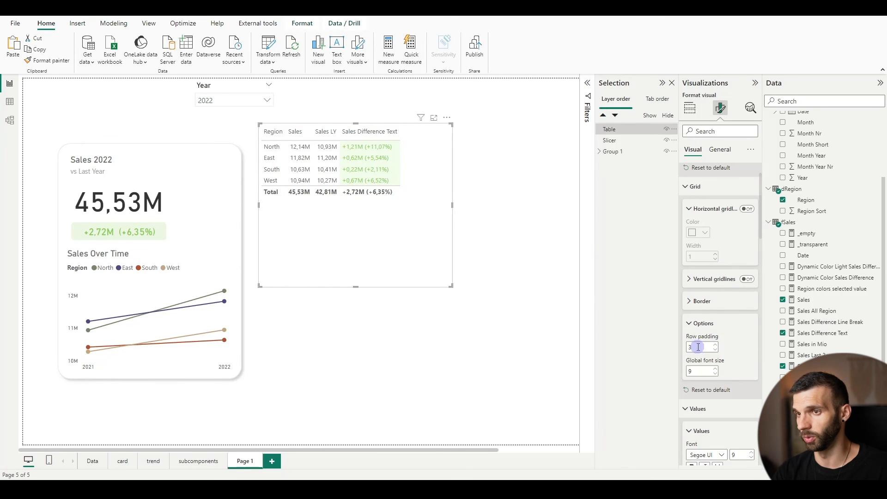
Turn on the table's horizontal gridlines, color them white and set their width to 5
{"action": "left_click", "coordinate": [747, 210]}
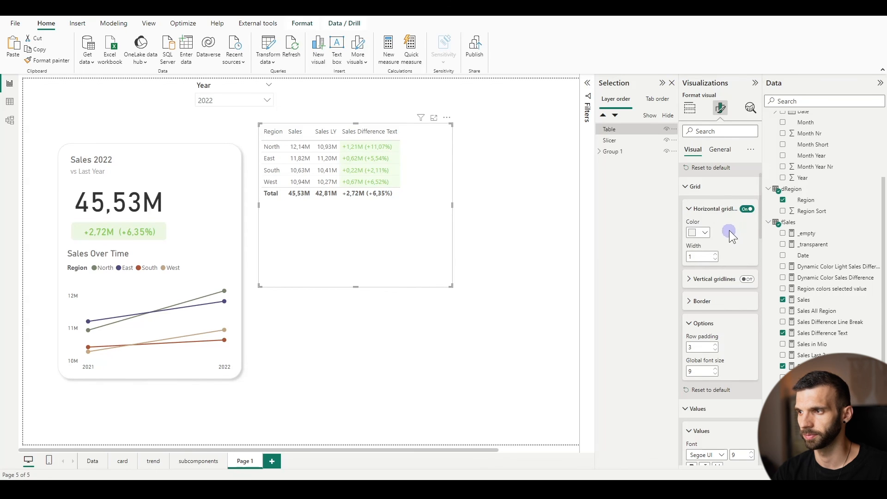
{"action": "left_click", "coordinate": [699, 232]}
{"action": "left_click", "coordinate": [699, 264]}
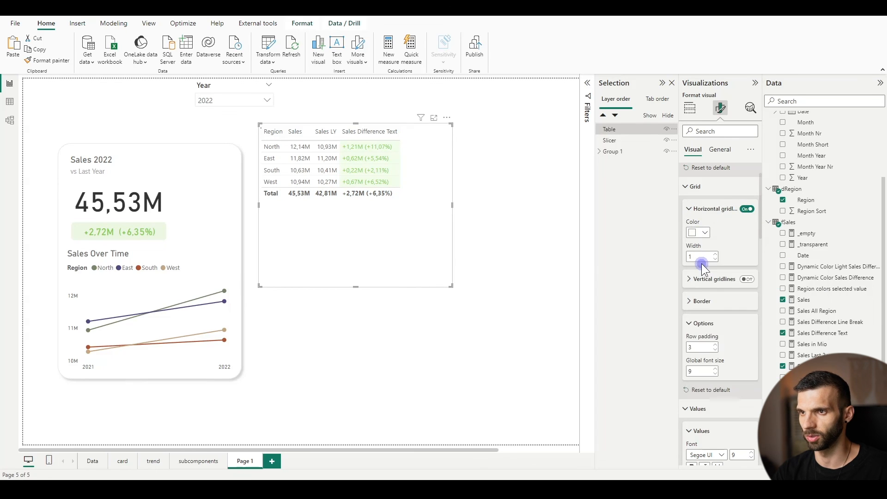
{"action": "left_click", "coordinate": [715, 254]}
{"action": "left_click", "coordinate": [715, 254]}
{"action": "left_click", "coordinate": [715, 255]}
{"action": "left_click", "coordinate": [716, 255]}
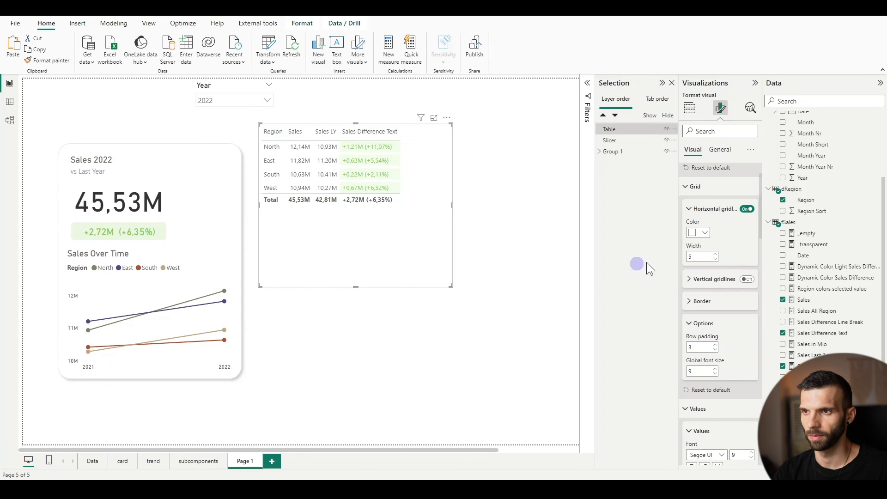
Shorten the table frame to just below the Total row and move the table down beside the sales card
{"action": "left_click_drag", "start_coordinate": [356, 286], "coordinate": [356, 214]}
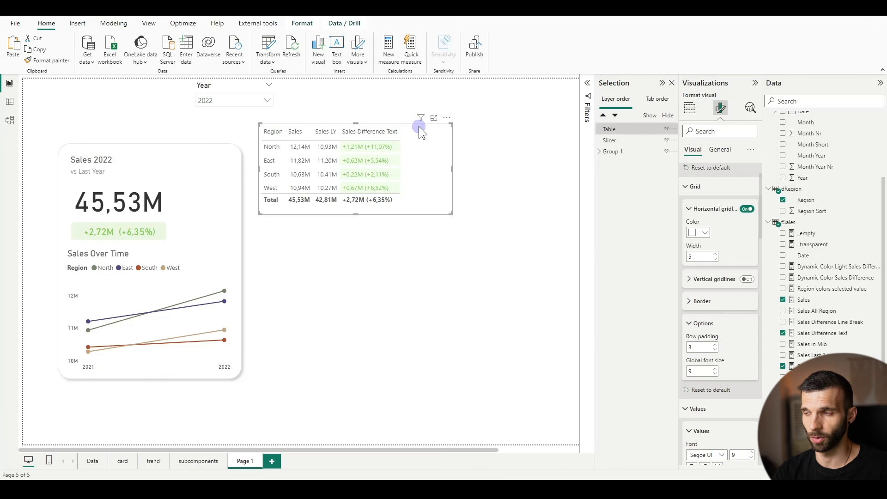
{"action": "scroll", "coordinate": [711, 414], "scroll_direction": "down", "scroll_amount": 10}
{"action": "scroll", "coordinate": [711, 415], "scroll_direction": "down", "scroll_amount": 15}
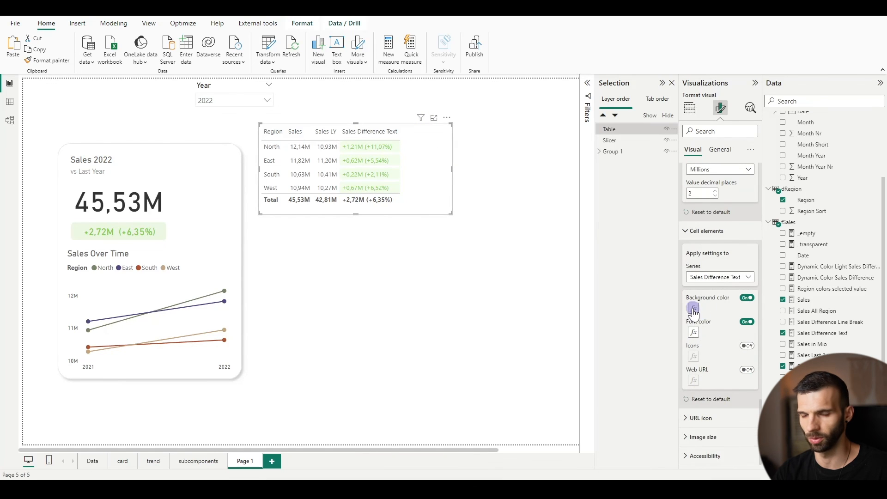
{"action": "left_click_drag", "start_coordinate": [416, 124], "coordinate": [430, 184]}
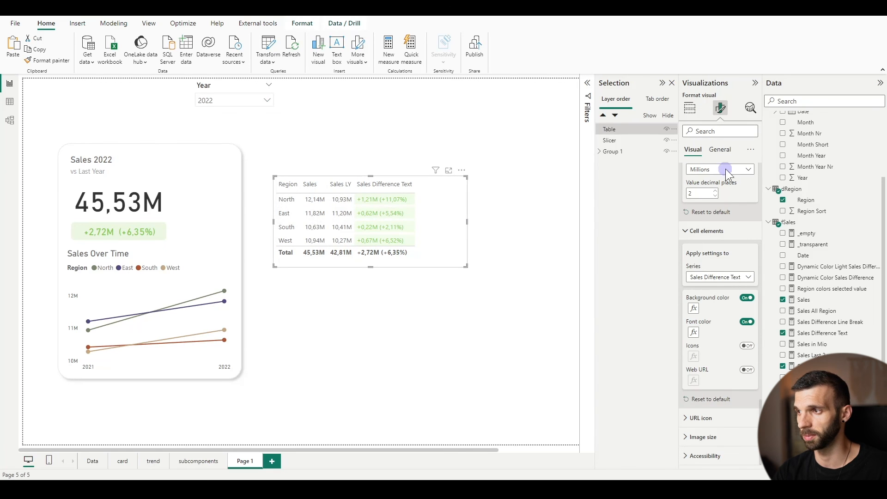
Add a sparkline of Sales over the dDate Date field and place its column directly after Sales in the table
{"action": "scroll", "coordinate": [720, 194], "scroll_direction": "up", "scroll_amount": 10}
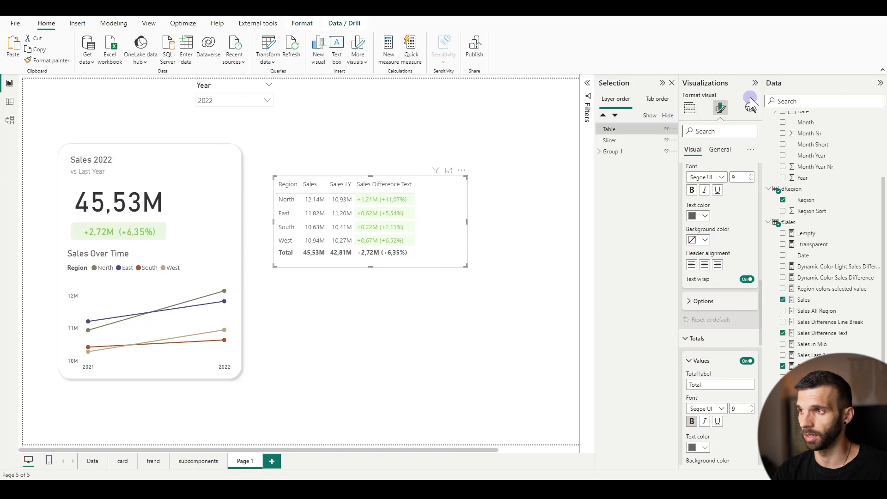
{"action": "left_click", "coordinate": [689, 110]}
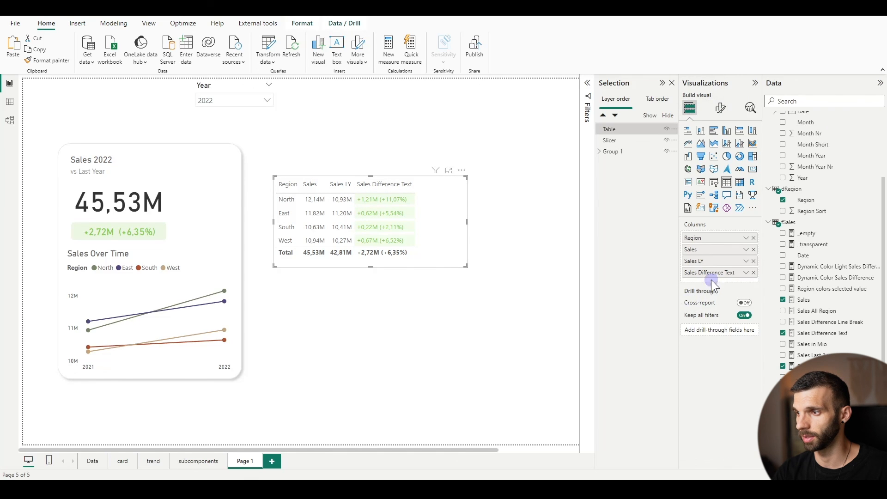
{"action": "right_click", "coordinate": [698, 249]}
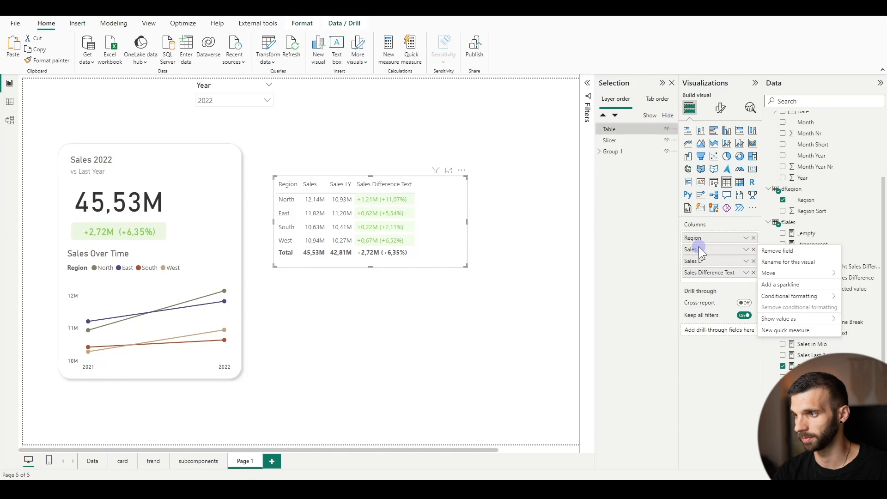
{"action": "left_click", "coordinate": [794, 285]}
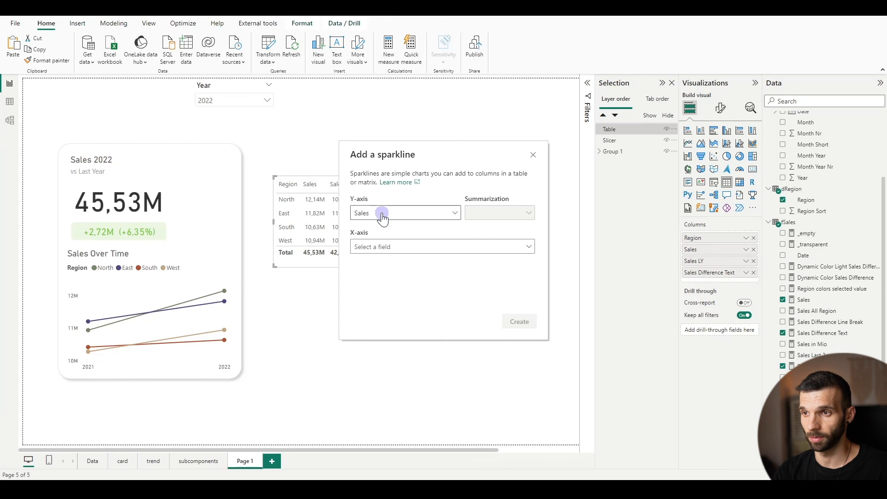
{"action": "left_click", "coordinate": [384, 256]}
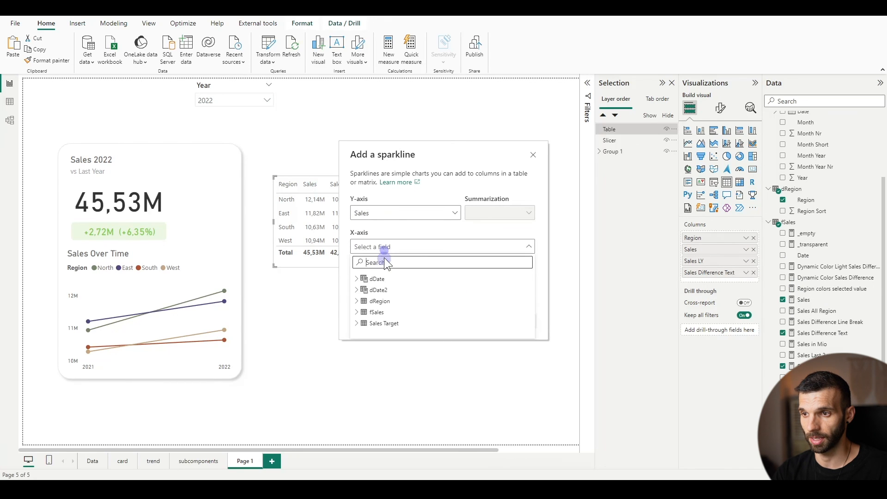
{"action": "left_click", "coordinate": [357, 279]}
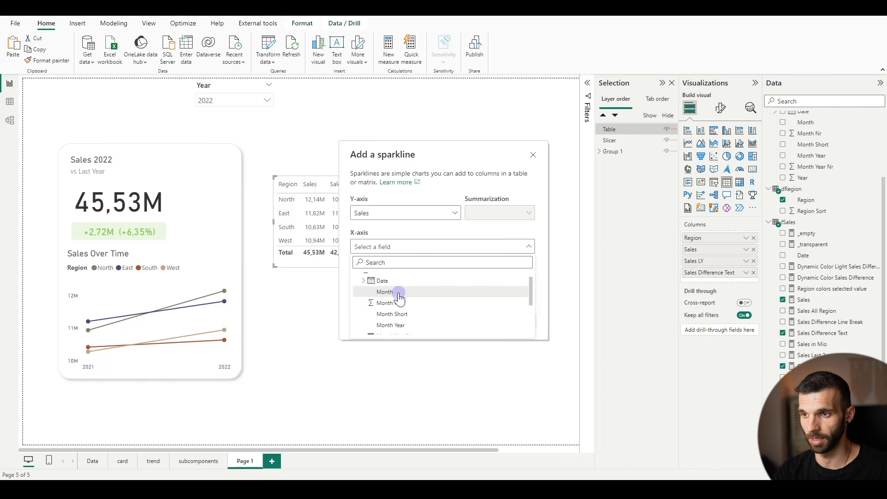
{"action": "left_click", "coordinate": [383, 290]}
{"action": "left_click", "coordinate": [512, 321]}
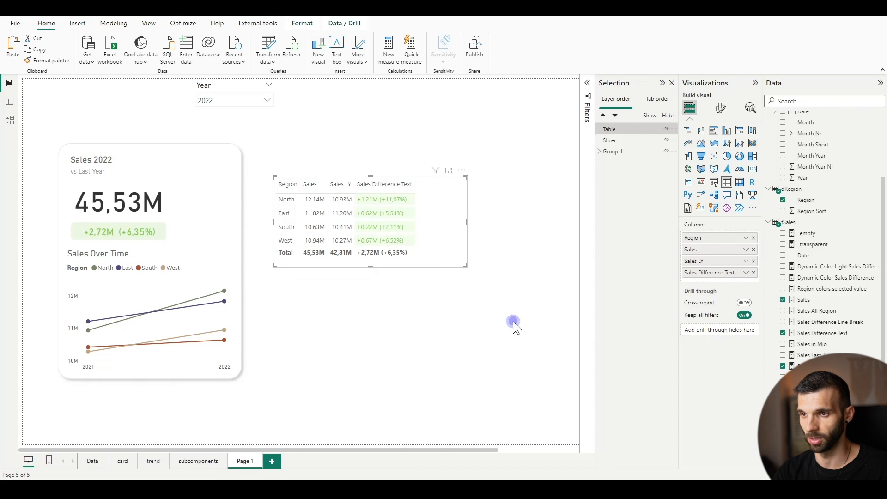
{"action": "left_click_drag", "start_coordinate": [707, 283], "coordinate": [710, 263]}
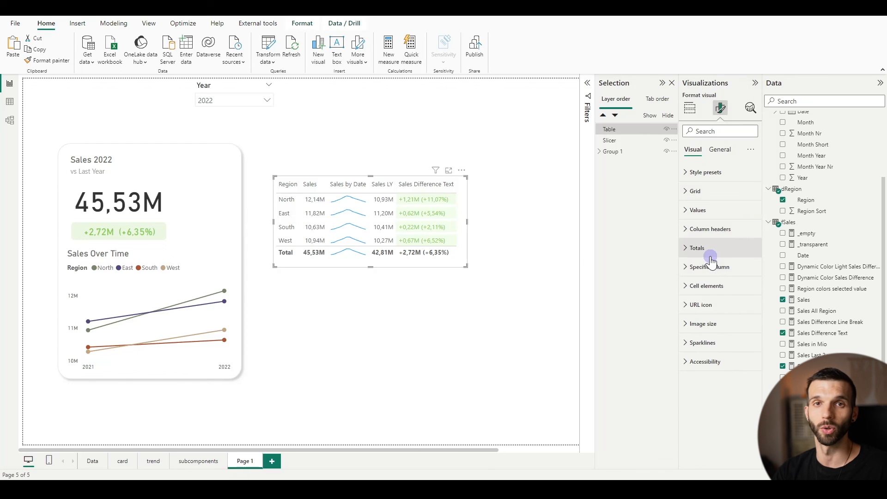
Try the Column chart type on the Sales by Date sparklines and switch them back to Line
{"action": "left_click", "coordinate": [686, 344]}
{"action": "scroll", "coordinate": [703, 313], "scroll_direction": "down", "scroll_amount": 2}
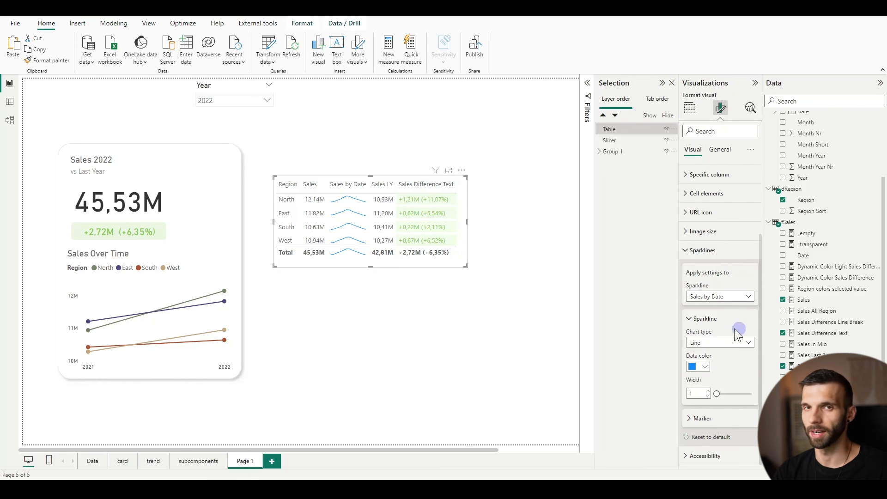
{"action": "left_click", "coordinate": [707, 342]}
{"action": "left_click", "coordinate": [699, 365]}
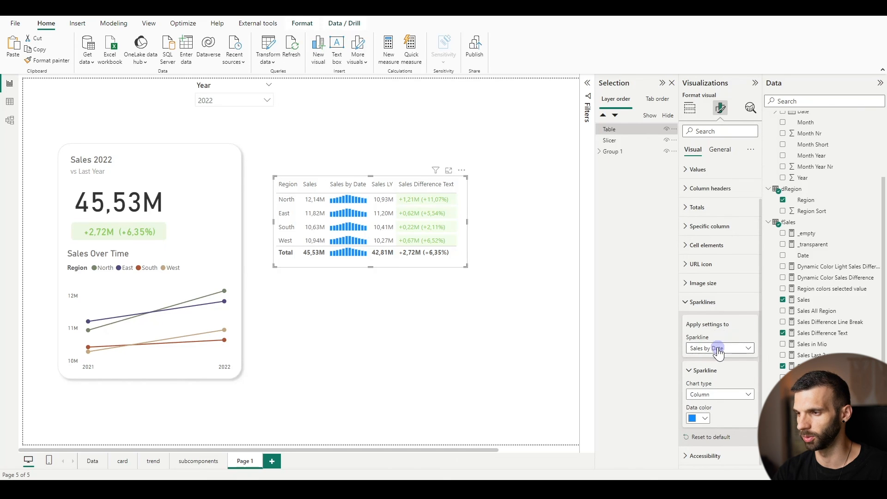
{"action": "left_click", "coordinate": [714, 401]}
{"action": "left_click", "coordinate": [711, 406]}
Set the data color of the Sales by Date sparklines to a very dark grey from the theme's black shades
{"action": "left_click", "coordinate": [706, 367]}
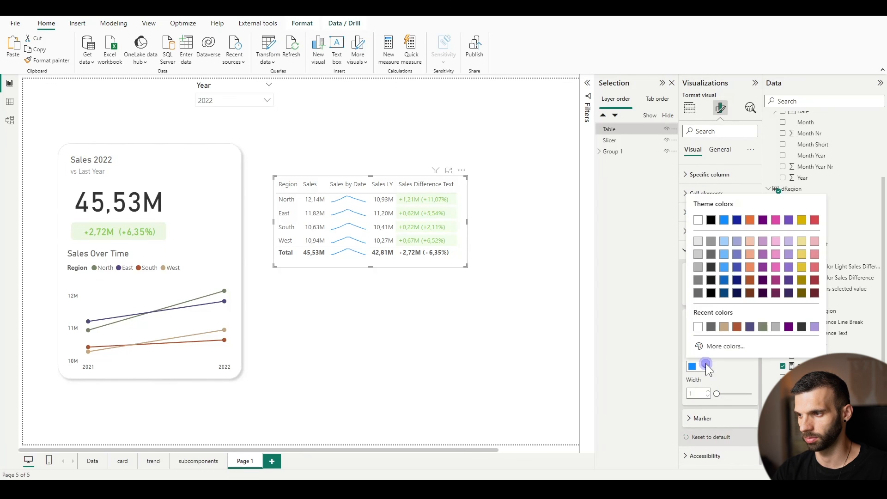
{"action": "left_click", "coordinate": [711, 258]}
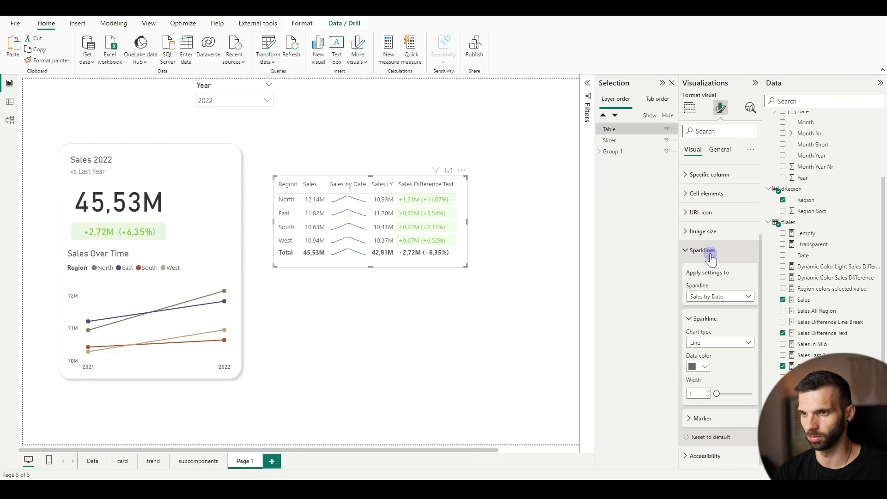
{"action": "left_click", "coordinate": [698, 367]}
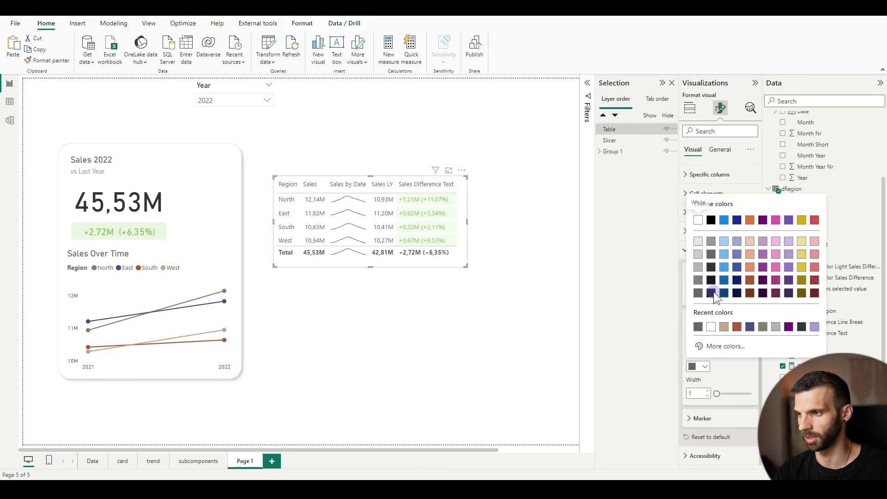
{"action": "left_click", "coordinate": [712, 272]}
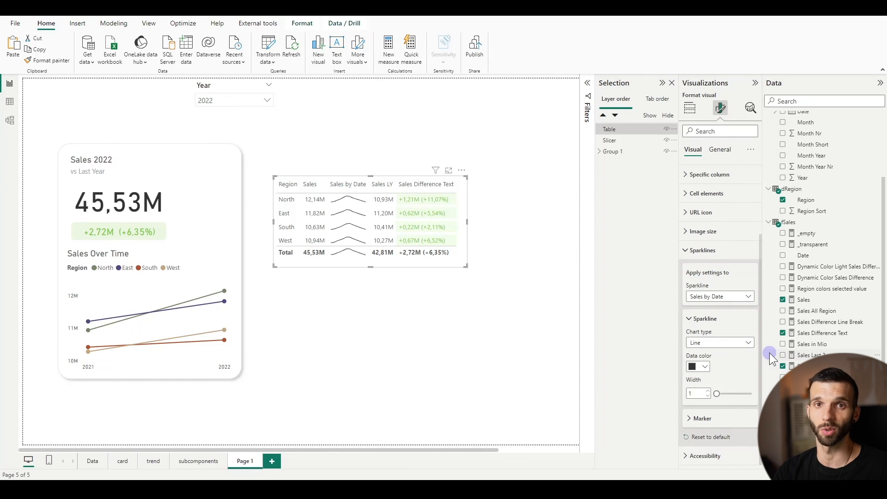
Try the First marker on the Sales by Date sparklines and turn it off again
{"action": "left_click", "coordinate": [701, 418]}
{"action": "scroll", "coordinate": [726, 350], "scroll_direction": "down", "scroll_amount": 2}
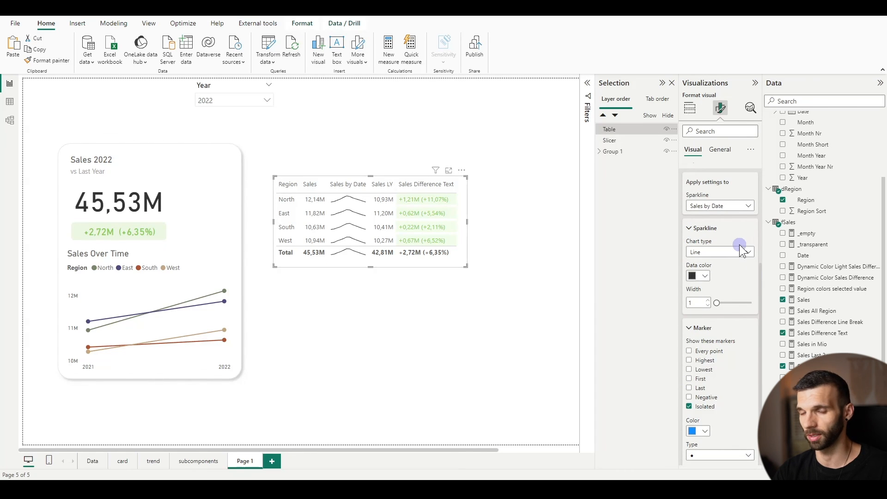
{"action": "scroll", "coordinate": [722, 304], "scroll_direction": "down", "scroll_amount": 2}
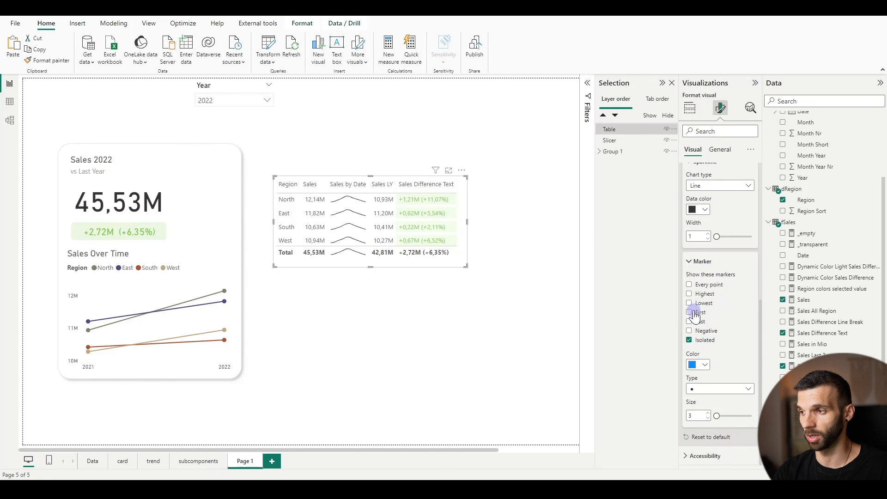
{"action": "left_click", "coordinate": [689, 313]}
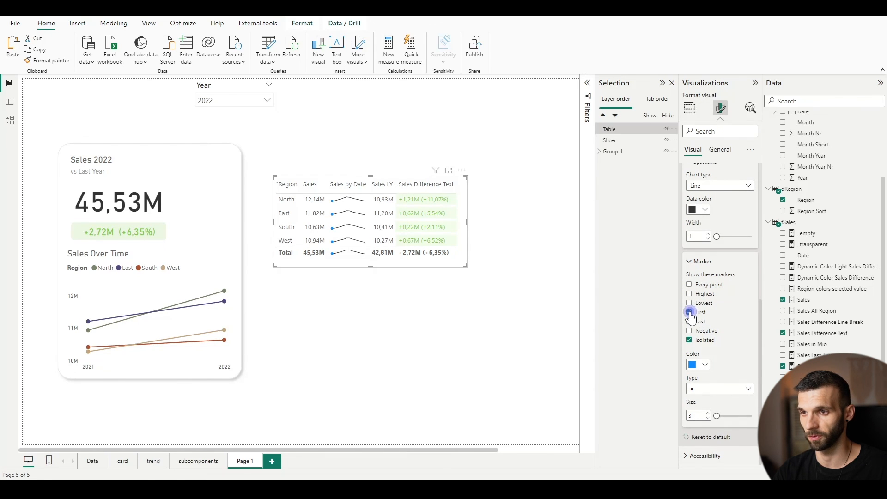
{"action": "left_click", "coordinate": [689, 322]}
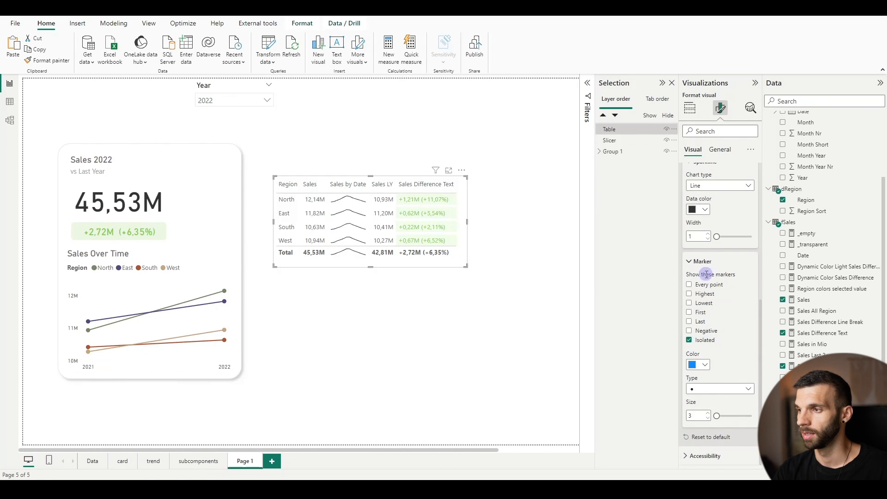
{"action": "left_click", "coordinate": [702, 262]}
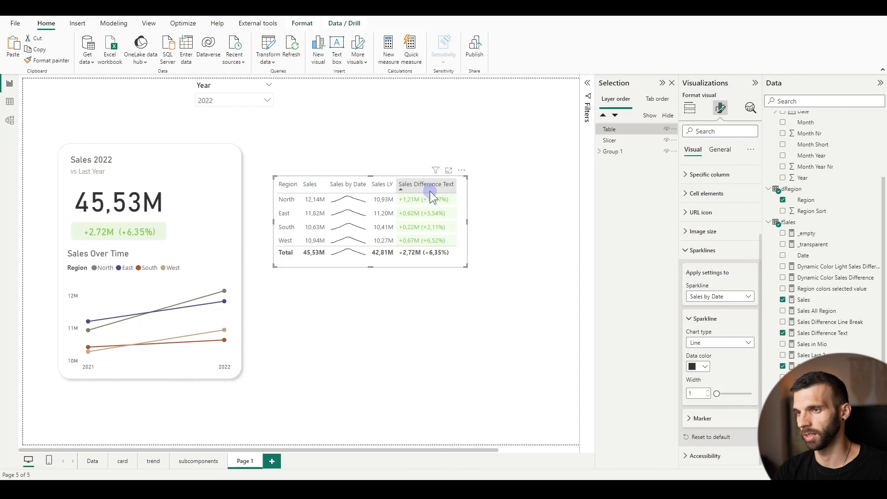
{"action": "left_click", "coordinate": [718, 259]}
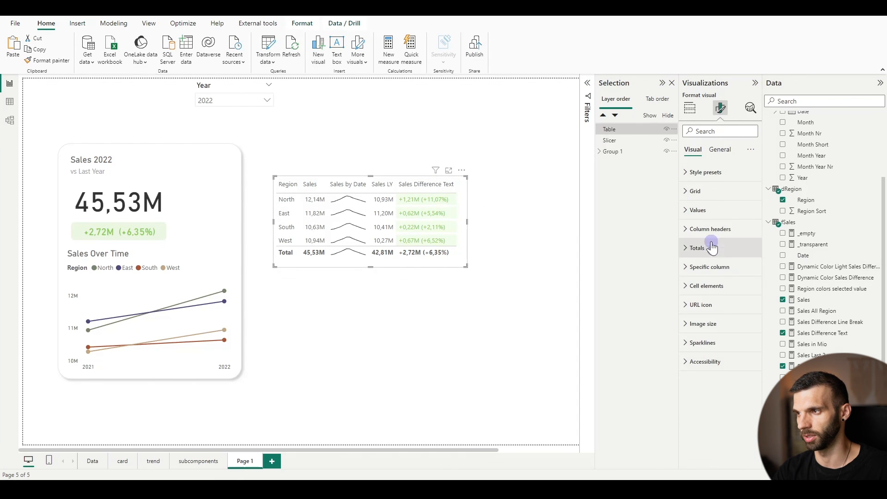
Start another sparkline from the Sales Difference Text column and set its Y-axis to Sales vs LY from fSales
{"action": "left_click", "coordinate": [690, 108]}
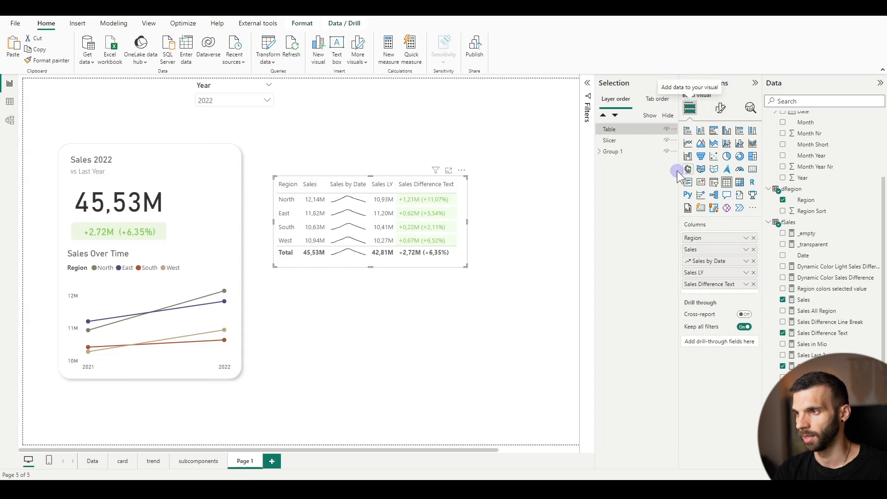
{"action": "right_click", "coordinate": [714, 284]}
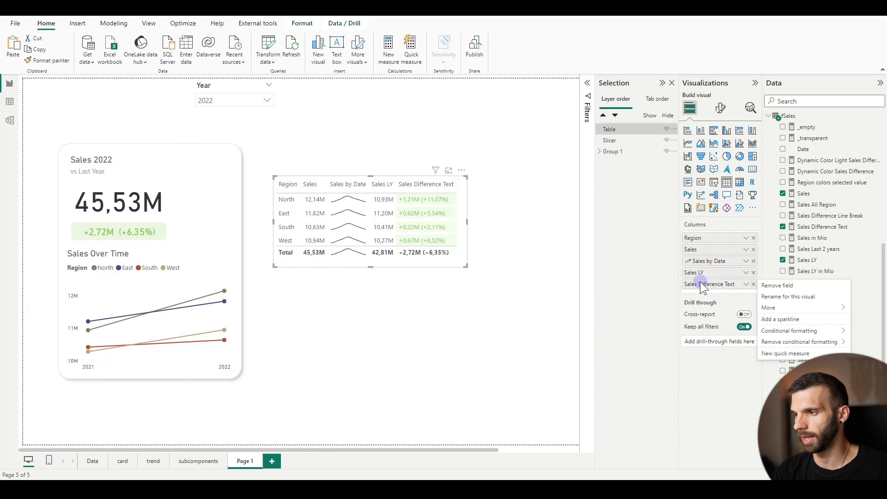
{"action": "left_click", "coordinate": [777, 320]}
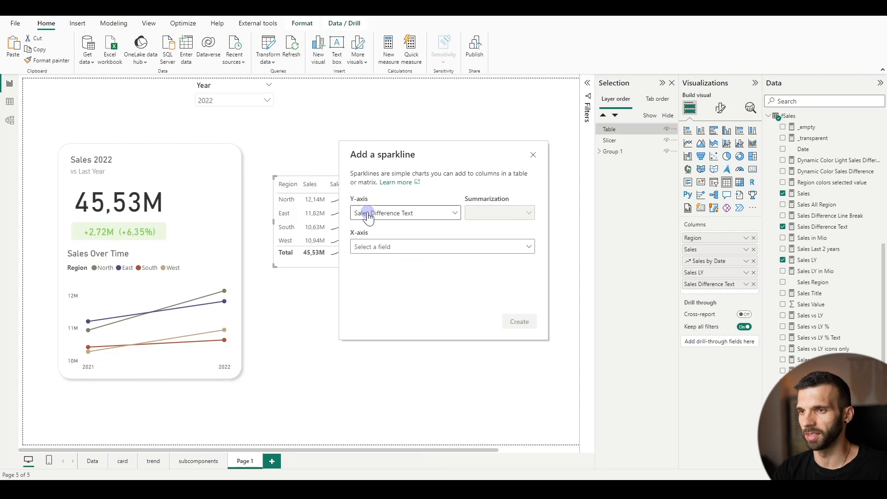
{"action": "left_click", "coordinate": [384, 213]}
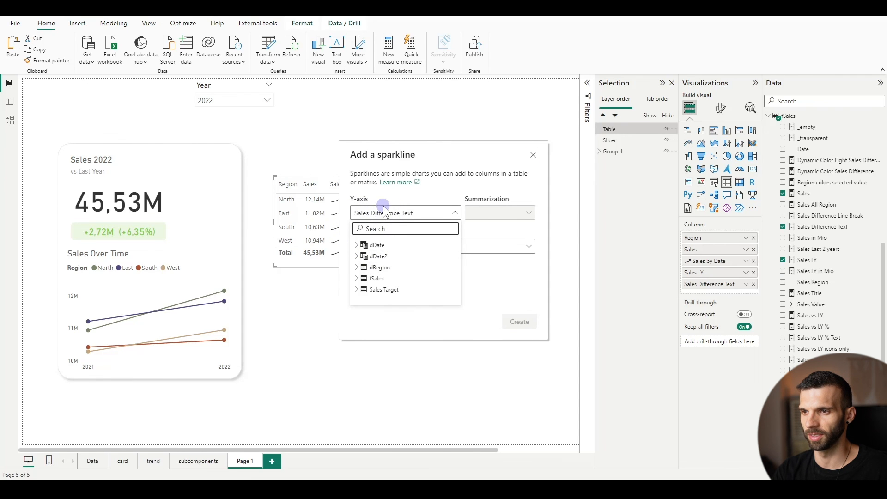
{"action": "left_click", "coordinate": [366, 278]}
{"action": "scroll", "coordinate": [368, 284], "scroll_direction": "down", "scroll_amount": 5}
{"action": "scroll", "coordinate": [406, 270], "scroll_direction": "down", "scroll_amount": 3}
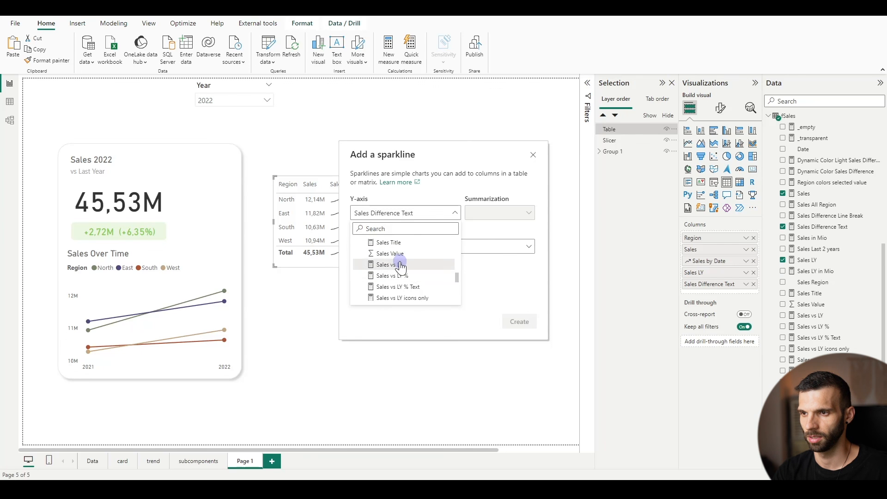
{"action": "left_click", "coordinate": [400, 265]}
Create the Sales vs LY sparkline with dDate's Date on the X-axis and widen the table to fit the new column
{"action": "left_click", "coordinate": [380, 251]}
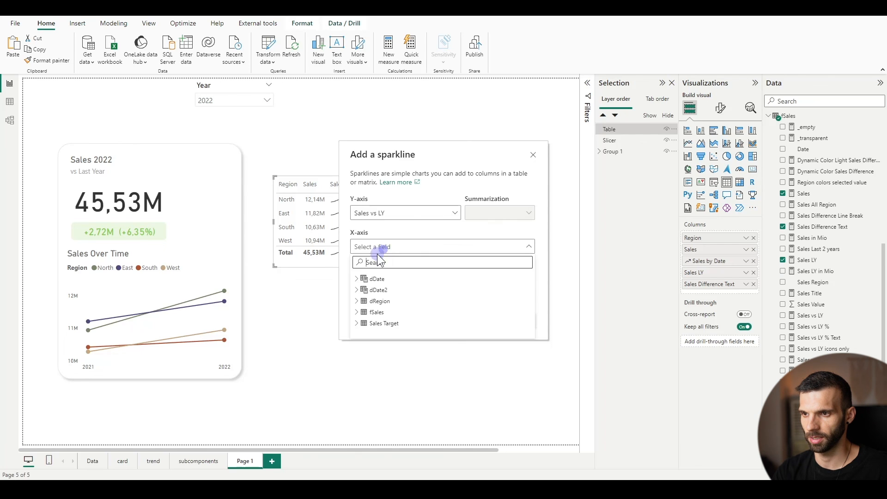
{"action": "left_click", "coordinate": [357, 279]}
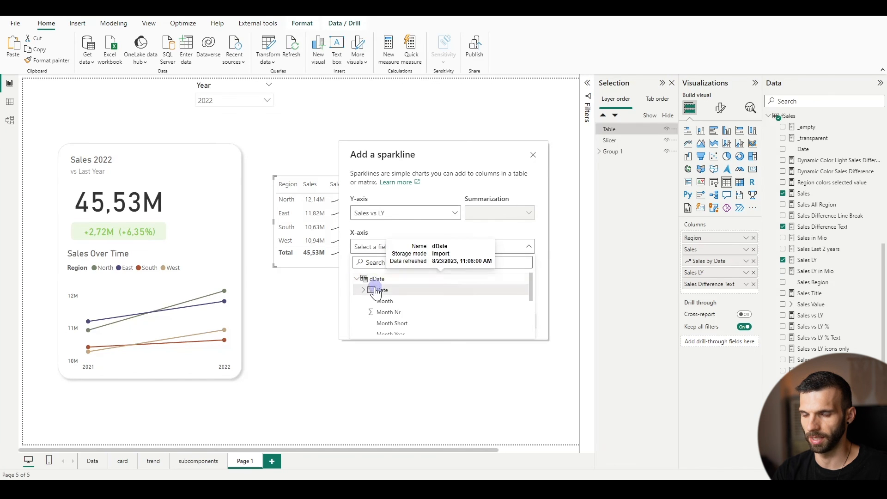
{"action": "left_click", "coordinate": [377, 290]}
{"action": "left_click", "coordinate": [520, 323]}
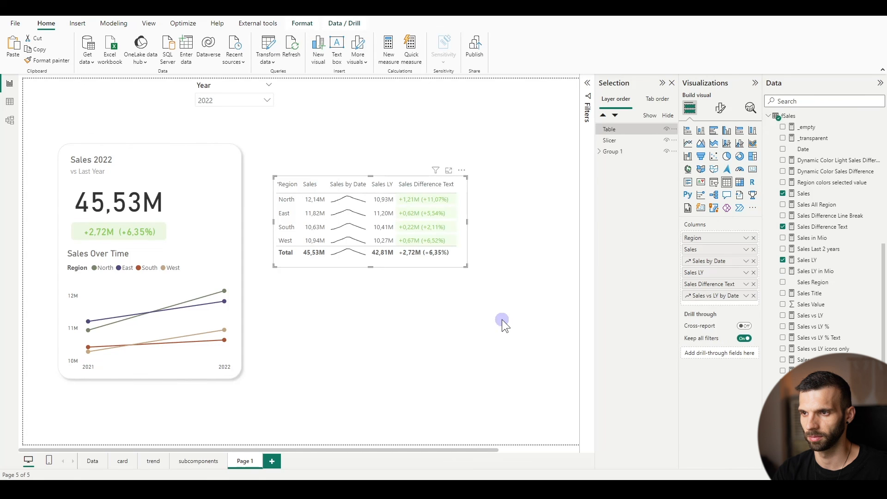
{"action": "left_click_drag", "start_coordinate": [467, 220], "coordinate": [554, 228]}
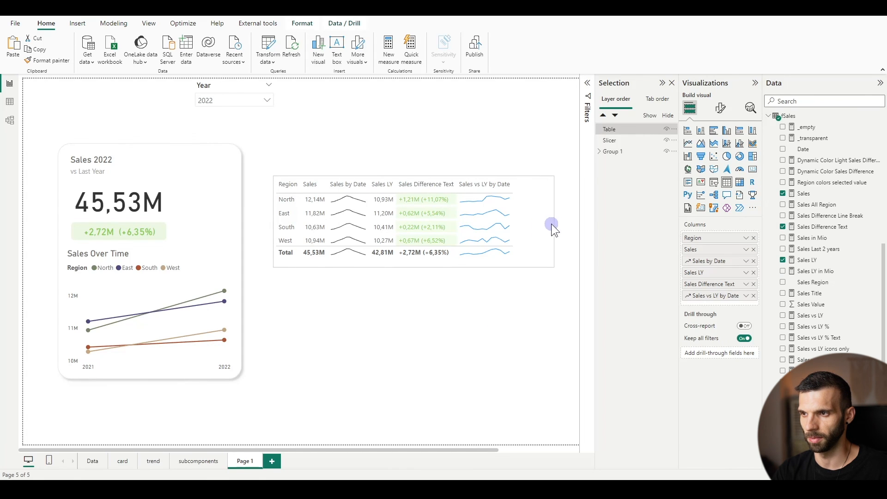
Change the Sales vs LY by Date sparklines to dark grey columns and widen the table frame slightly
{"action": "left_click", "coordinate": [720, 109]}
{"action": "left_click", "coordinate": [701, 343]}
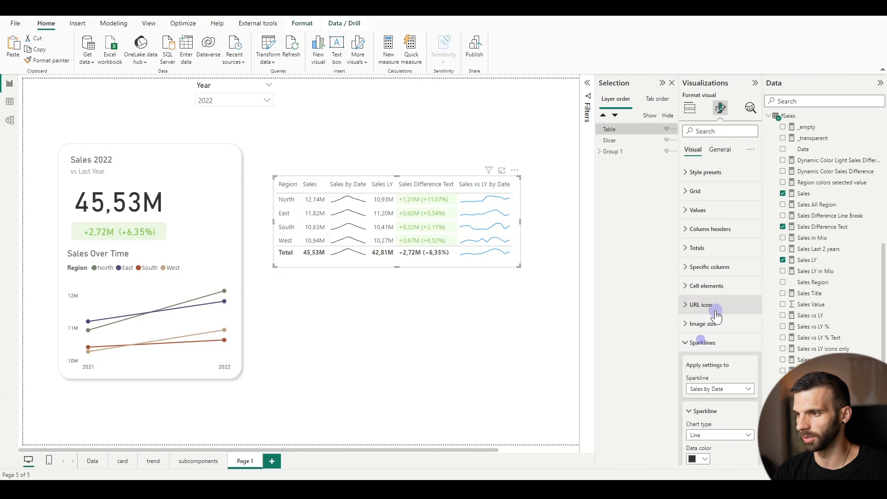
{"action": "scroll", "coordinate": [714, 324], "scroll_direction": "down", "scroll_amount": 2}
{"action": "left_click", "coordinate": [718, 296]}
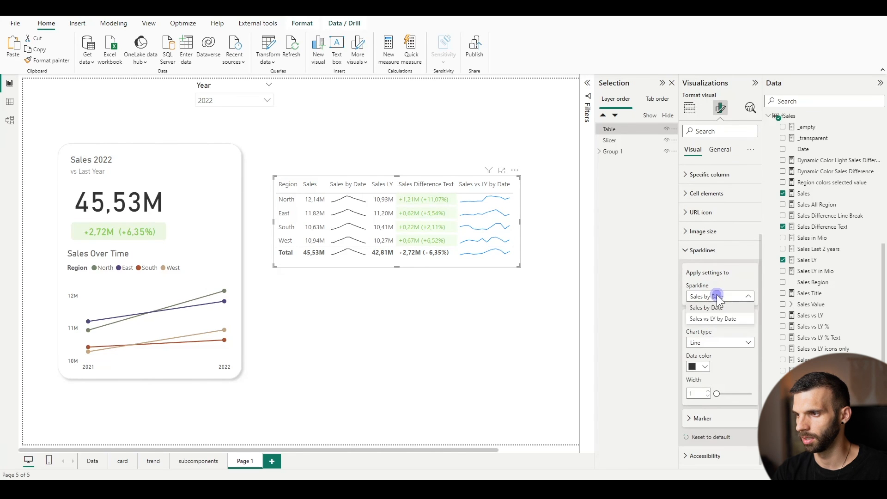
{"action": "left_click", "coordinate": [711, 319]}
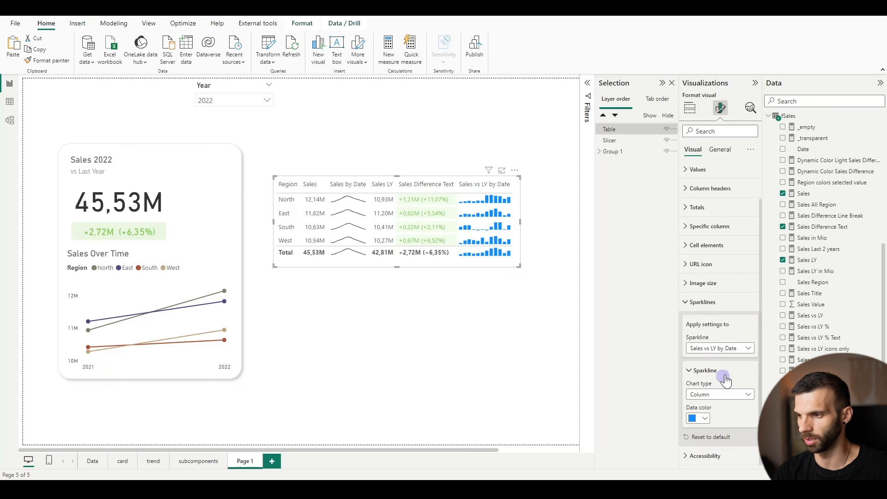
{"action": "left_click", "coordinate": [704, 419]}
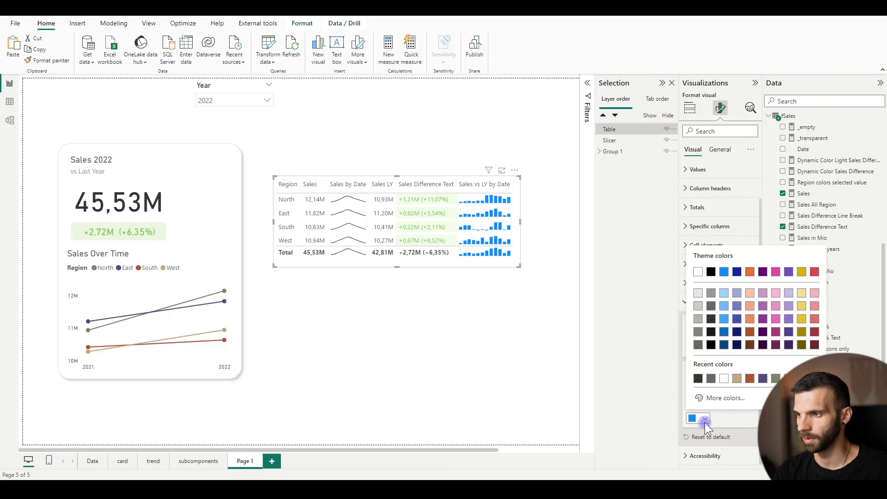
{"action": "left_click", "coordinate": [710, 306]}
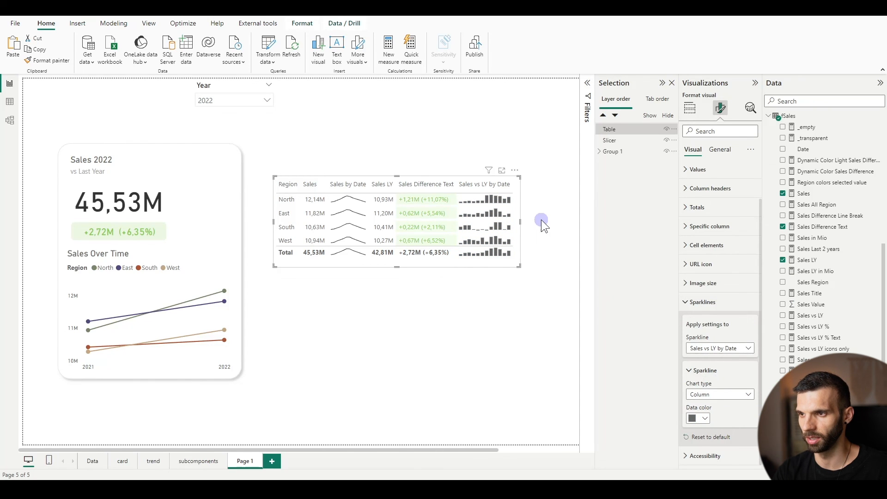
{"action": "left_click_drag", "start_coordinate": [532, 221], "coordinate": [524, 222]}
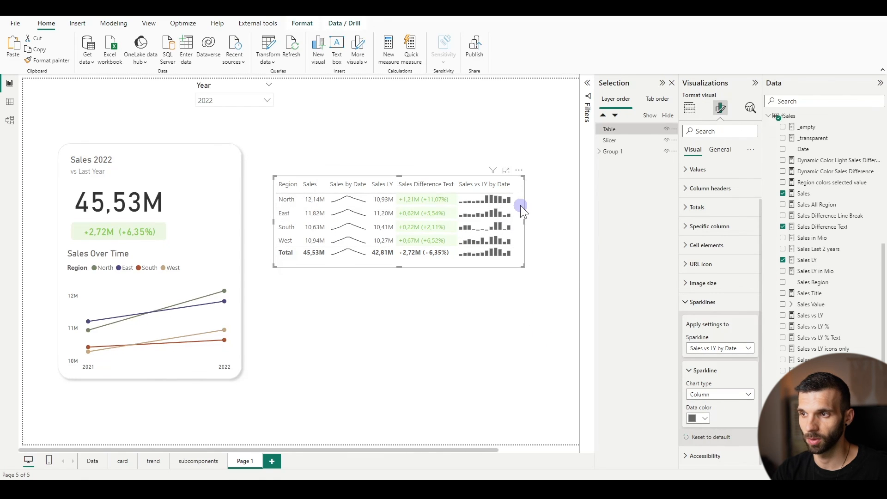
Blank out the headers of the Sales by Date and Sales vs LY by Date sparkline columns and widen the first one
{"action": "left_click", "coordinate": [690, 108]}
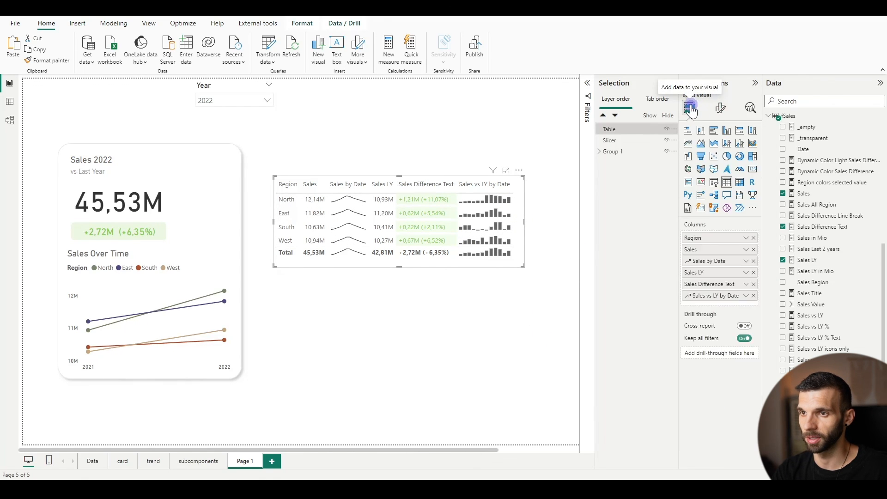
{"action": "double_click", "coordinate": [720, 260]}
{"action": "key", "text": "Return"}
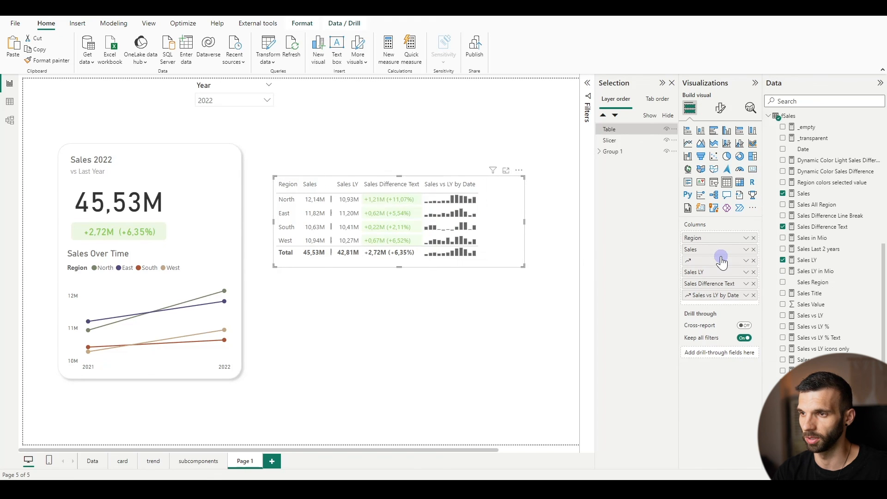
{"action": "left_click_drag", "start_coordinate": [332, 183], "coordinate": [365, 185]}
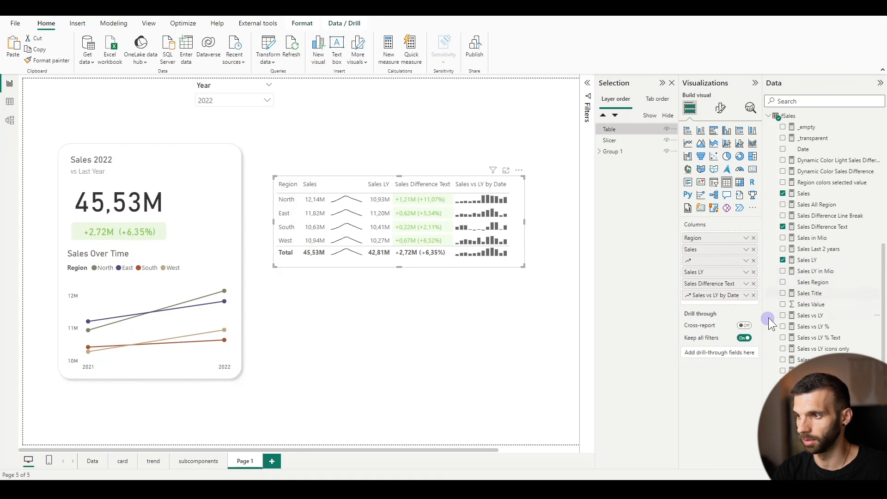
{"action": "double_click", "coordinate": [711, 295]}
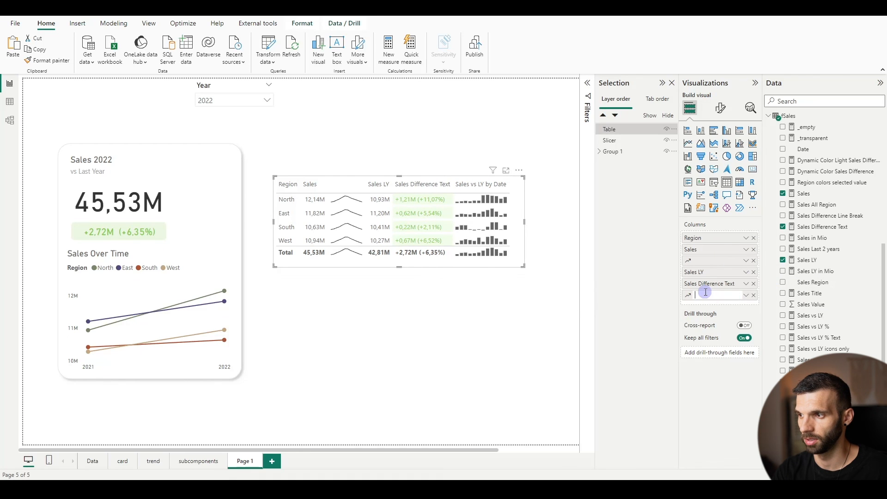
{"action": "key", "text": "Return"}
Rename the table's Sales LY column to Last Year
{"action": "double_click", "coordinate": [707, 274]}
{"action": "type", "text": "Last Year"}
{"action": "key", "text": "Return"}
Rename the Sales Difference Text column to Change vs Last Year and widen the column sparkline beside it
{"action": "double_click", "coordinate": [724, 283]}
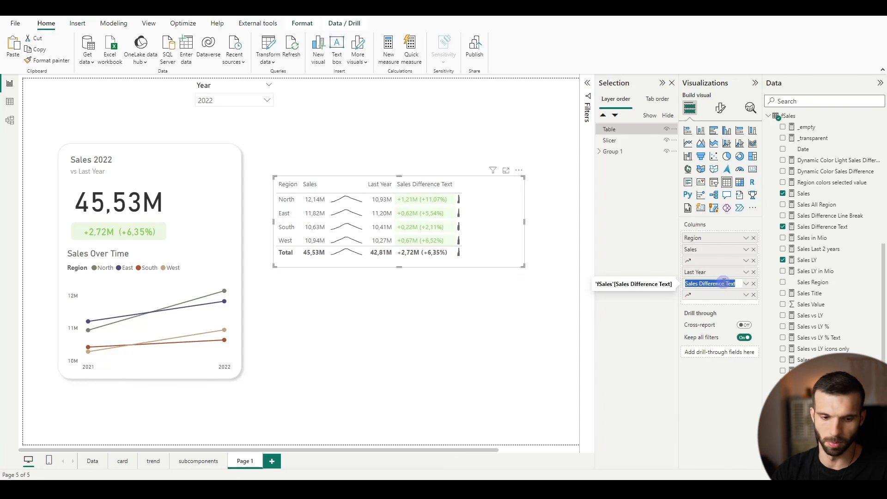
{"action": "type", "text": "Change vs L"}
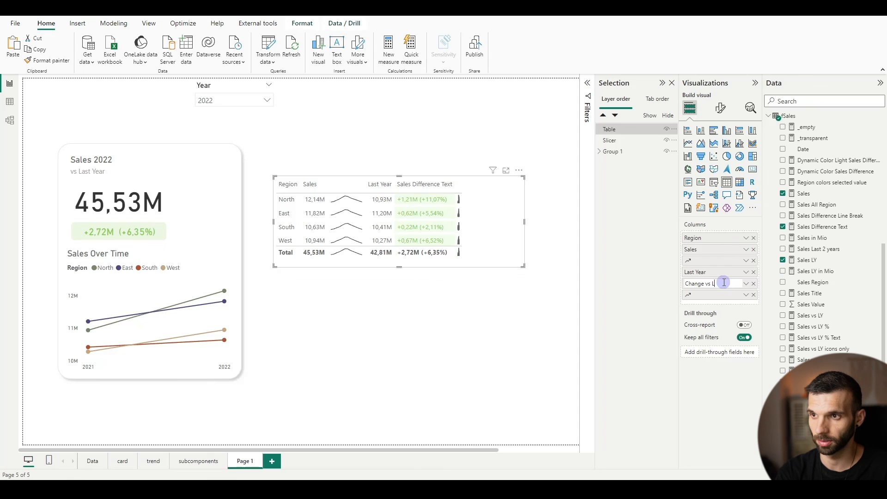
{"action": "type", "text": "ast Year"}
{"action": "key", "text": "Return"}
{"action": "left_click_drag", "start_coordinate": [460, 185], "coordinate": [497, 186]}
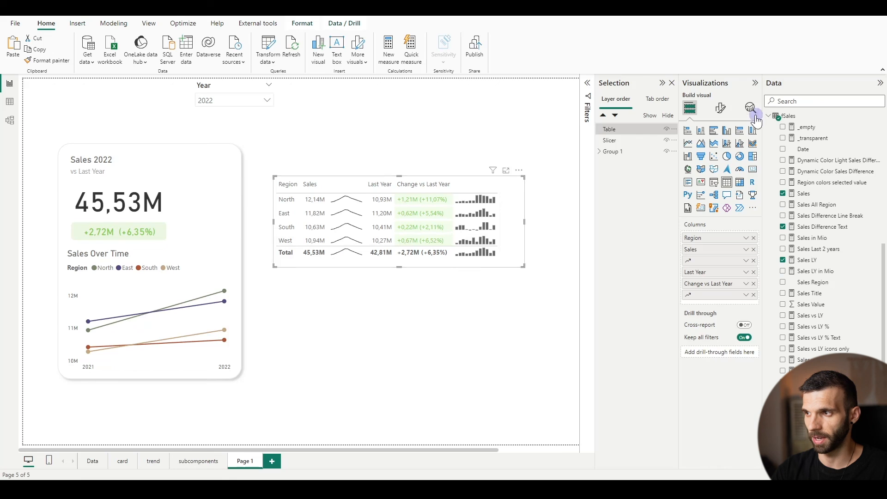
Clear the top border for all sections in the table's grid formatting
{"action": "left_click", "coordinate": [720, 109]}
{"action": "left_click", "coordinate": [700, 201]}
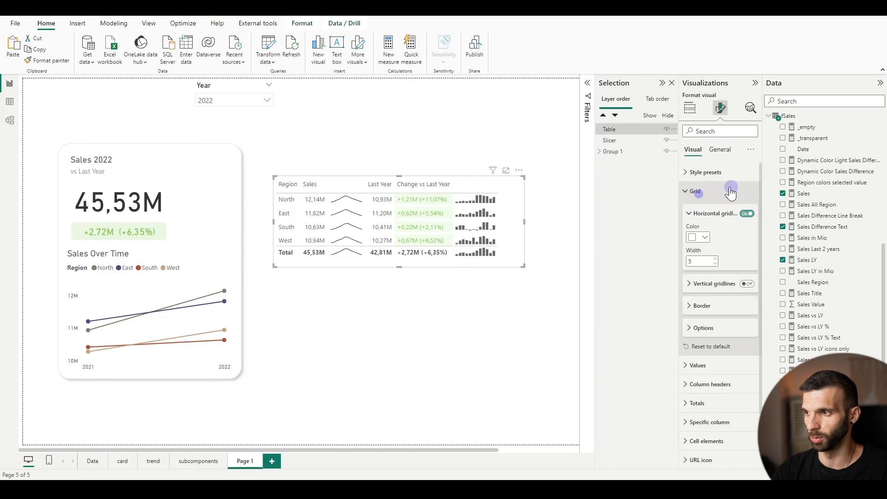
{"action": "left_click", "coordinate": [716, 315]}
{"action": "scroll", "coordinate": [725, 288], "scroll_direction": "down", "scroll_amount": 2}
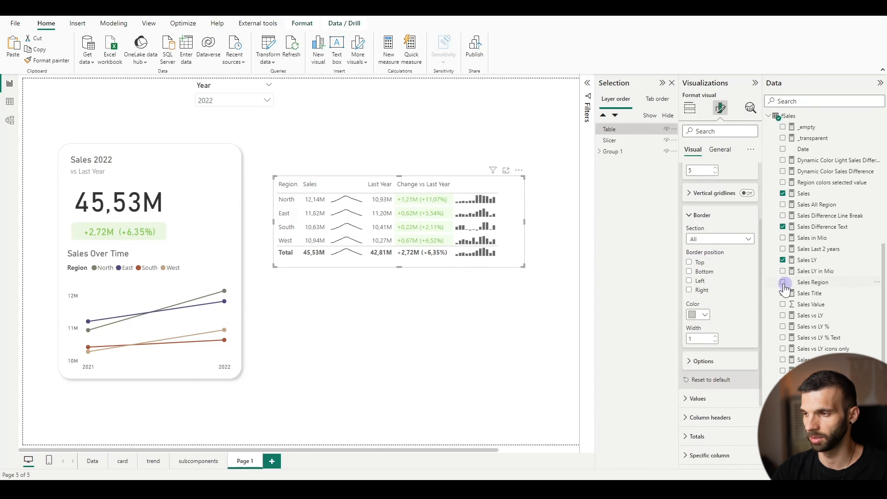
{"action": "left_click", "coordinate": [690, 263]}
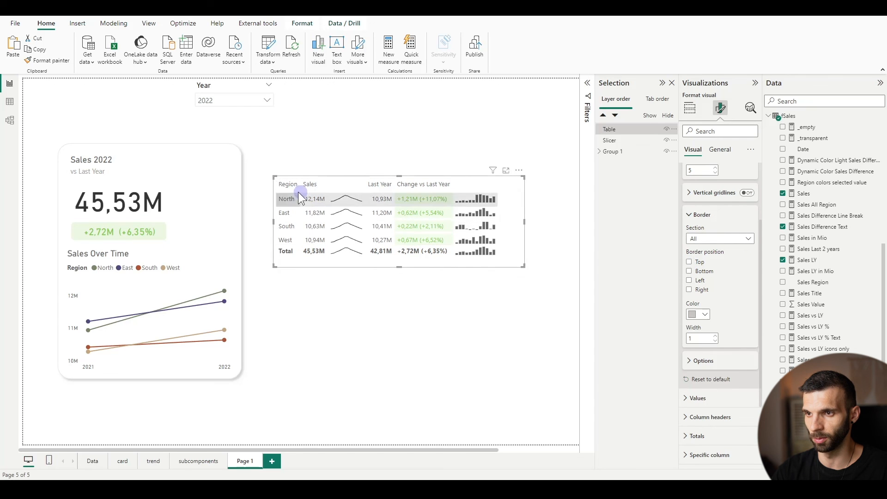
{"action": "left_click", "coordinate": [398, 309]}
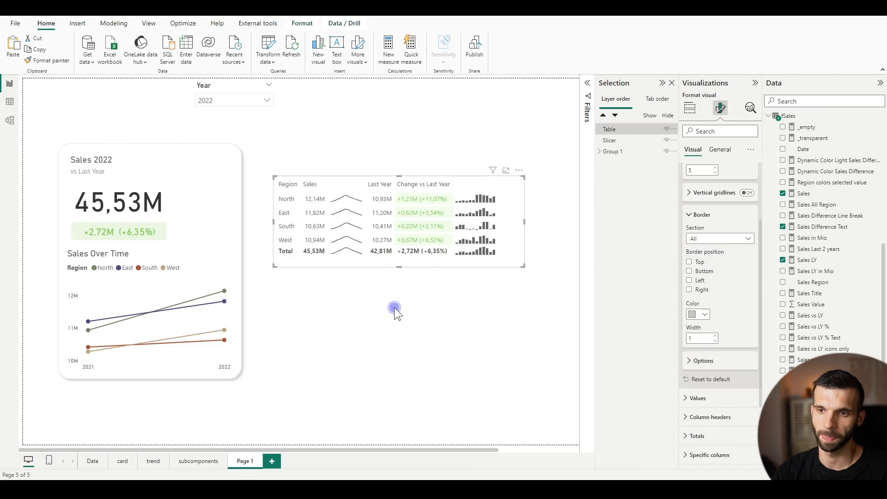
Move the regional table beside the 45,53M figure and widen the card's background so that it encloses the table
{"action": "left_click", "coordinate": [336, 176]}
{"action": "left_click_drag", "start_coordinate": [336, 186], "coordinate": [254, 160]}
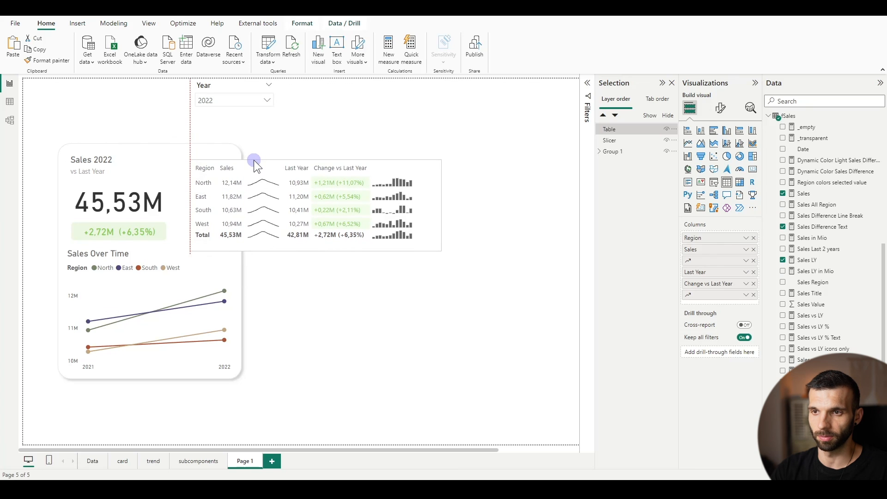
{"action": "left_click", "coordinate": [239, 289]}
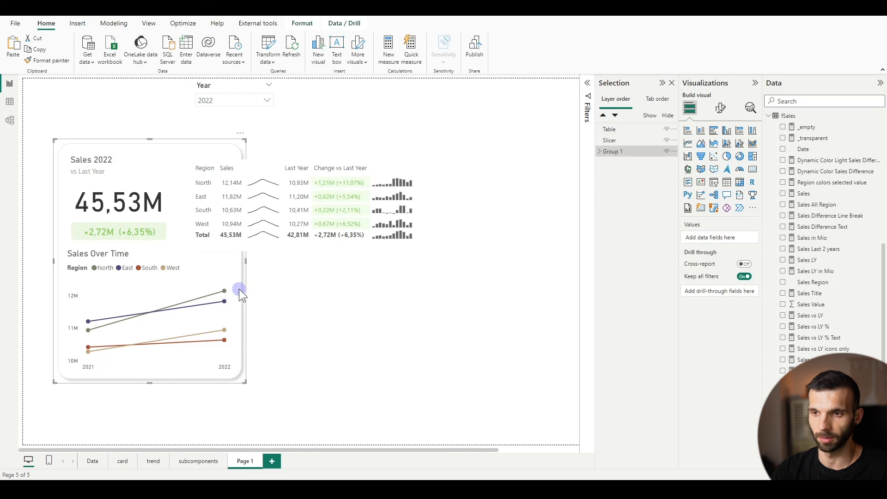
{"action": "left_click_drag", "start_coordinate": [246, 261], "coordinate": [434, 262]}
Turn off the table's background and move the regional Sales Over Time line chart beneath the table
{"action": "left_click", "coordinate": [379, 162]}
{"action": "left_click", "coordinate": [719, 149]}
{"action": "left_click", "coordinate": [696, 209]}
{"action": "left_click", "coordinate": [748, 233]}
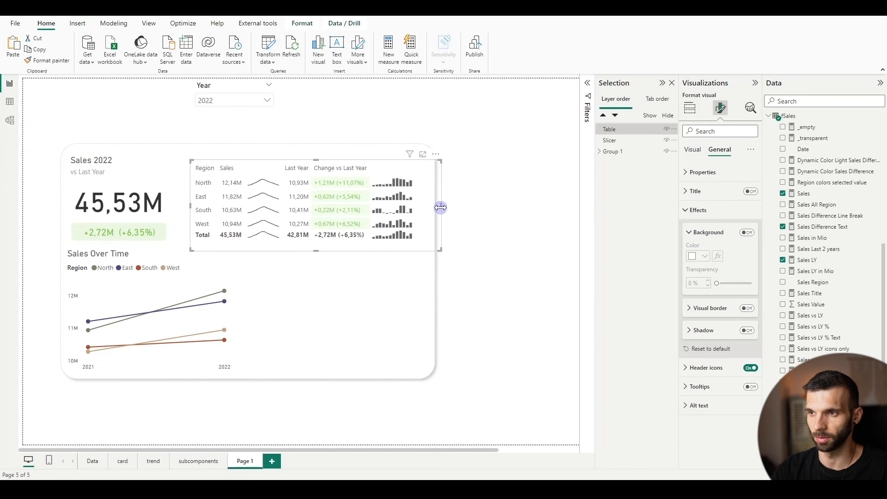
{"action": "left_click", "coordinate": [108, 260]}
{"action": "left_click_drag", "start_coordinate": [107, 259], "coordinate": [300, 265]}
Copy the Current Year and Last Year Sales Over Time line chart from the trend page to Page 1, placing it beneath the KPI
{"action": "left_click", "coordinate": [144, 461]}
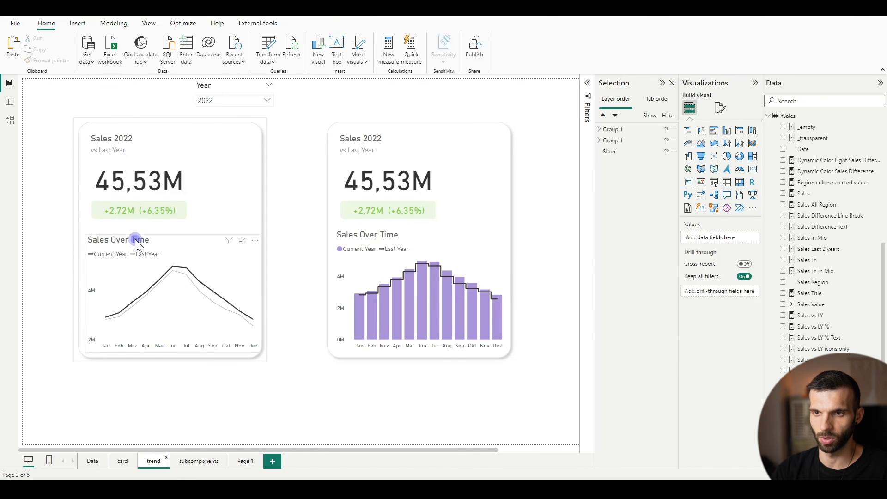
{"action": "left_click", "coordinate": [134, 238]}
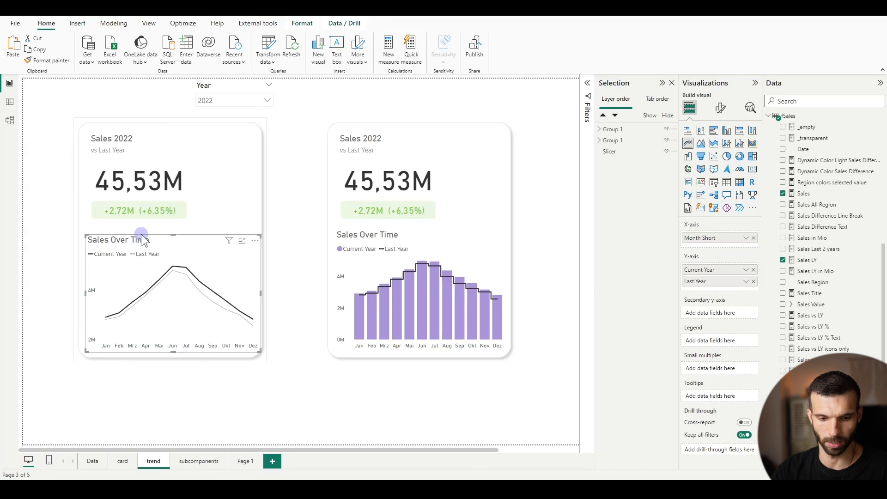
{"action": "left_click", "coordinate": [235, 461]}
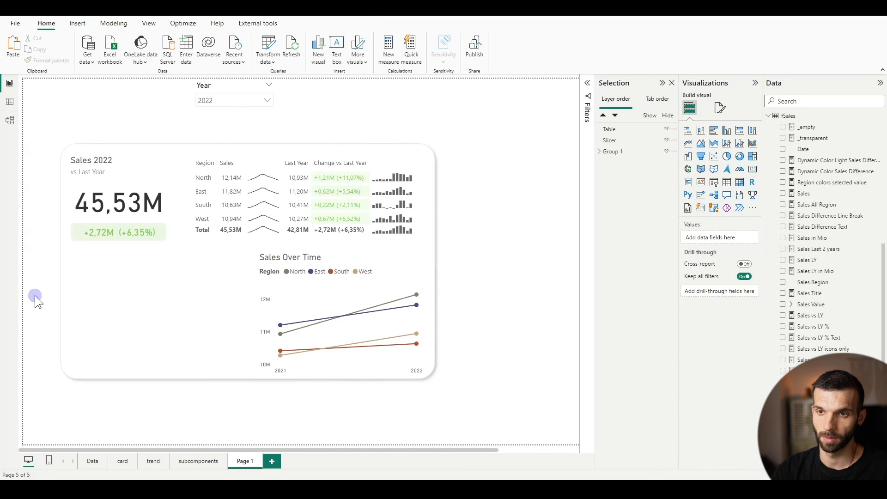
{"action": "key", "text": "ctrl+v"}
{"action": "left_click_drag", "start_coordinate": [46, 187], "coordinate": [81, 257]}
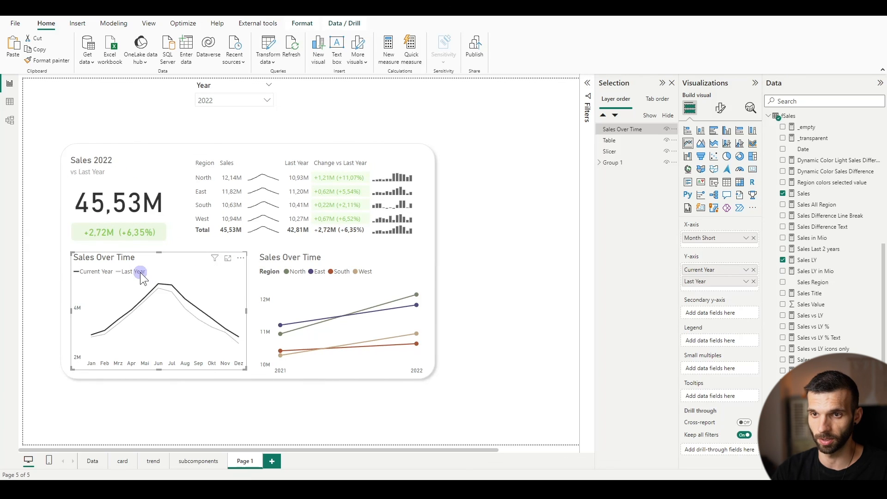
{"action": "left_click_drag", "start_coordinate": [128, 260], "coordinate": [126, 259]}
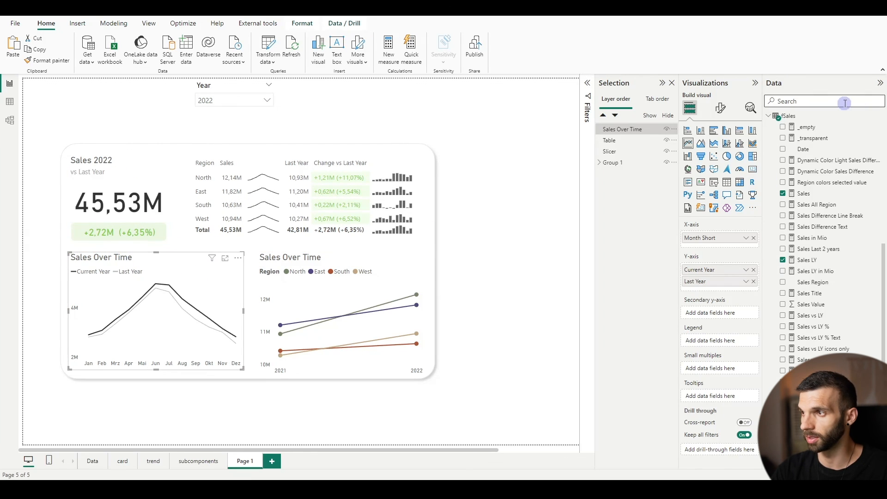